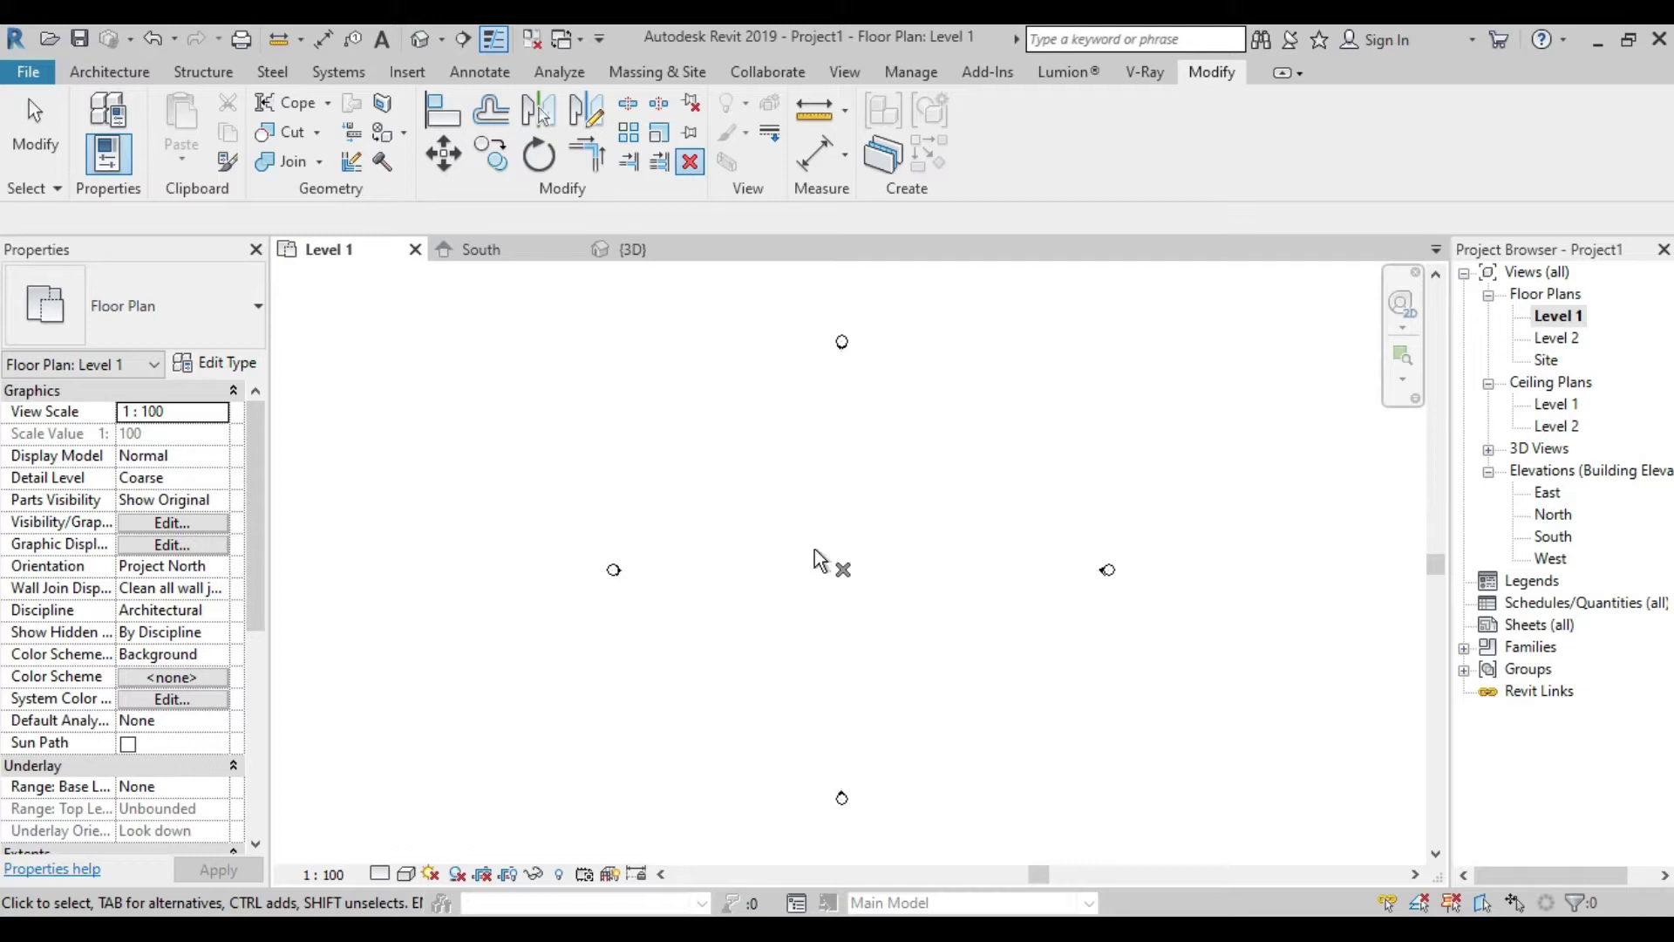
Start a new project to view its template and project type options, and close the dialog without creating anything
{"action": "left_click", "coordinate": [42, 72]}
{"action": "left_click", "coordinate": [114, 164]}
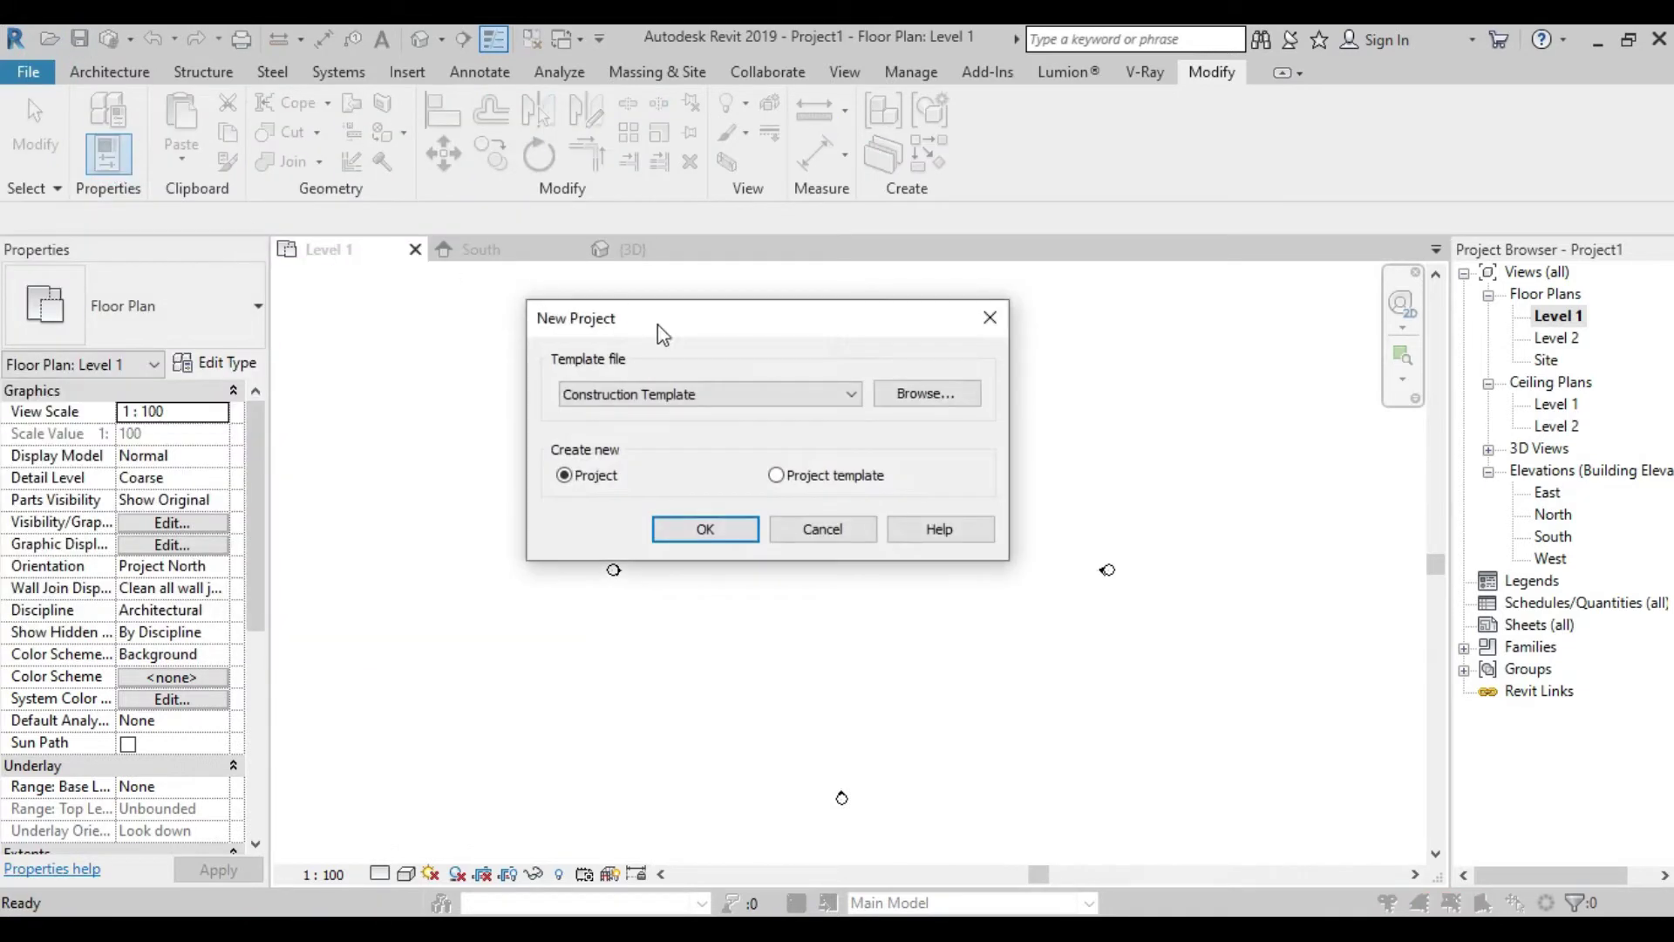
{"action": "left_click_drag", "start_coordinate": [658, 323], "coordinate": [688, 329]}
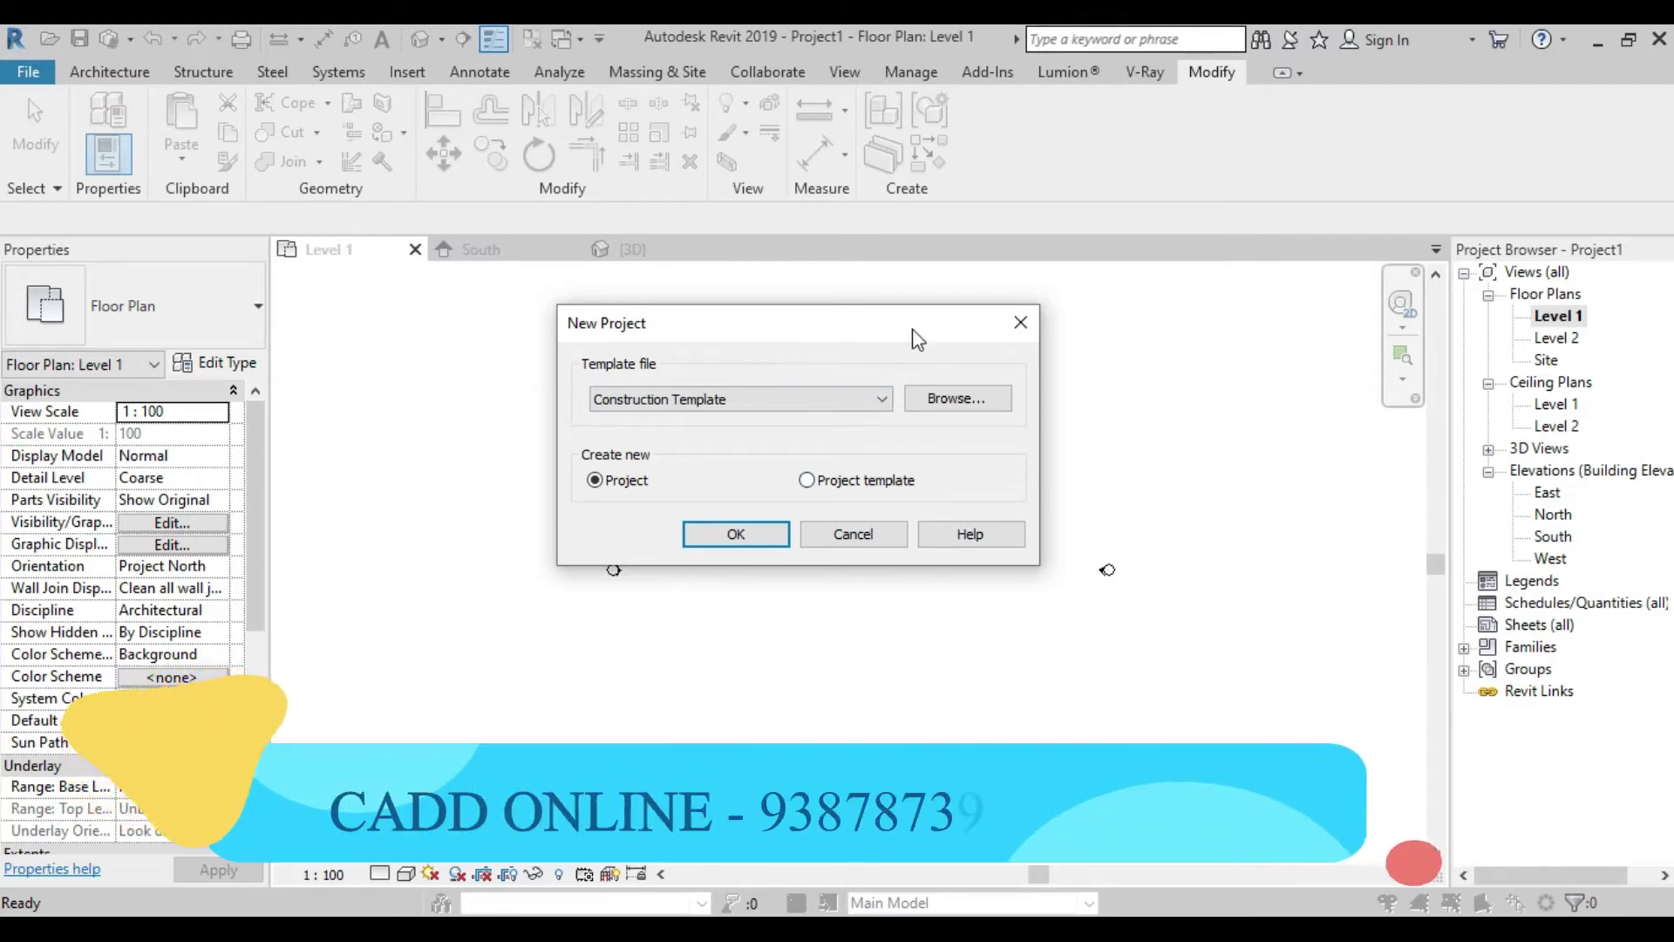
{"action": "left_click", "coordinate": [1020, 322]}
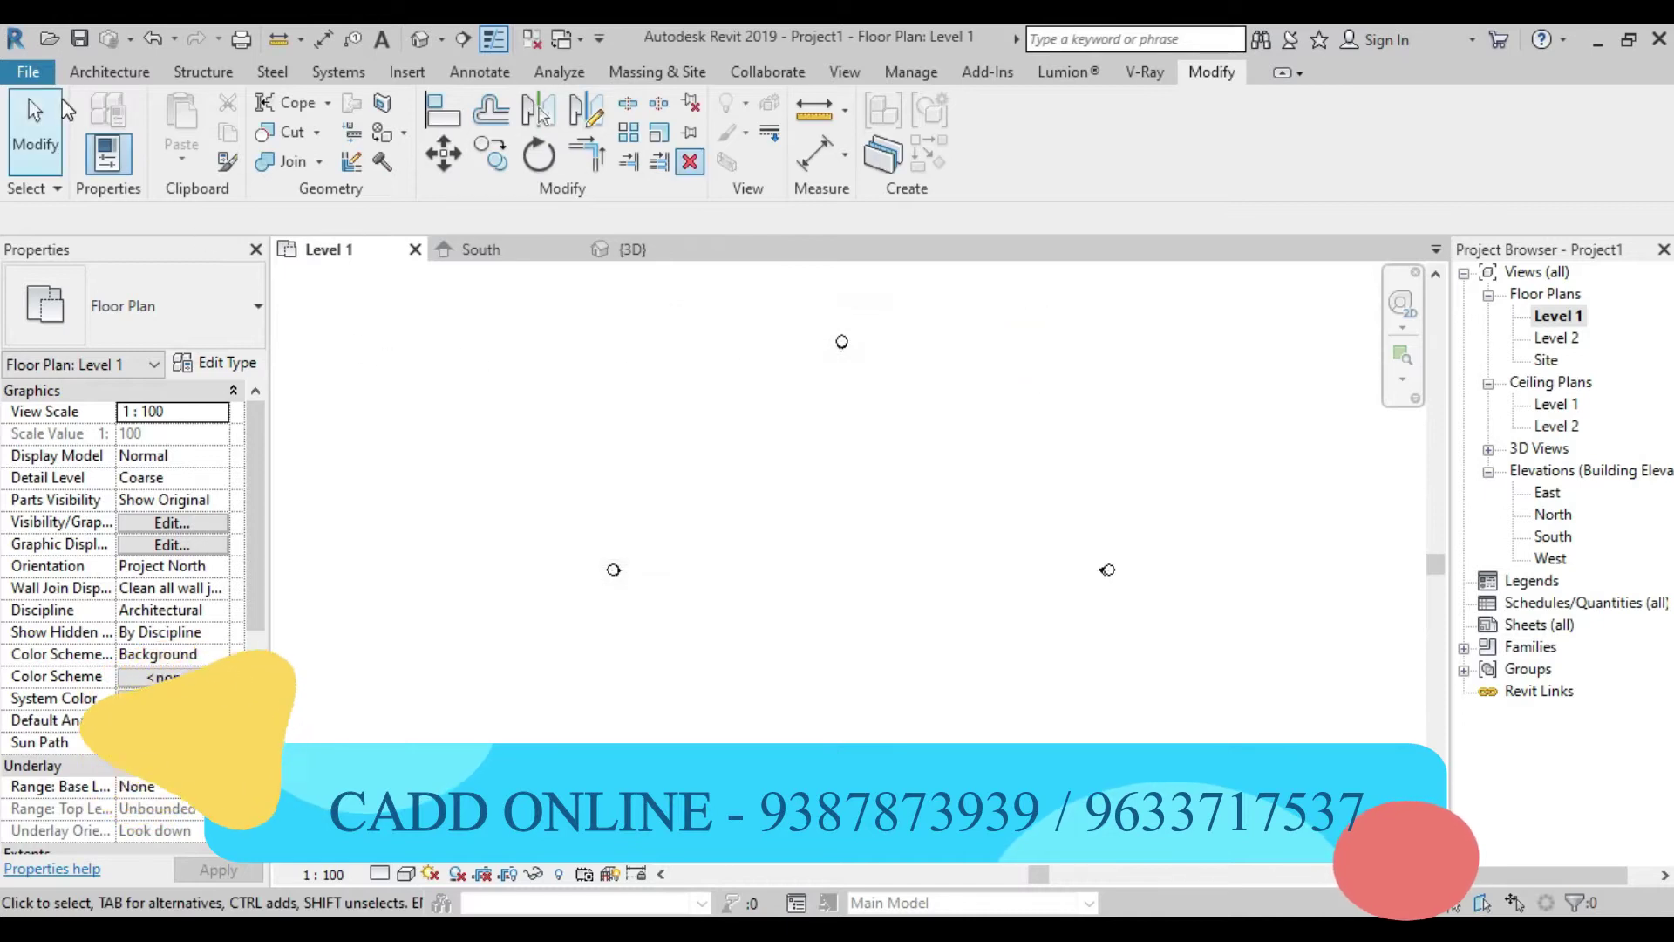
Open the File Locations options and widen the Name column of the project template list to read the full names
{"action": "left_click", "coordinate": [40, 77]}
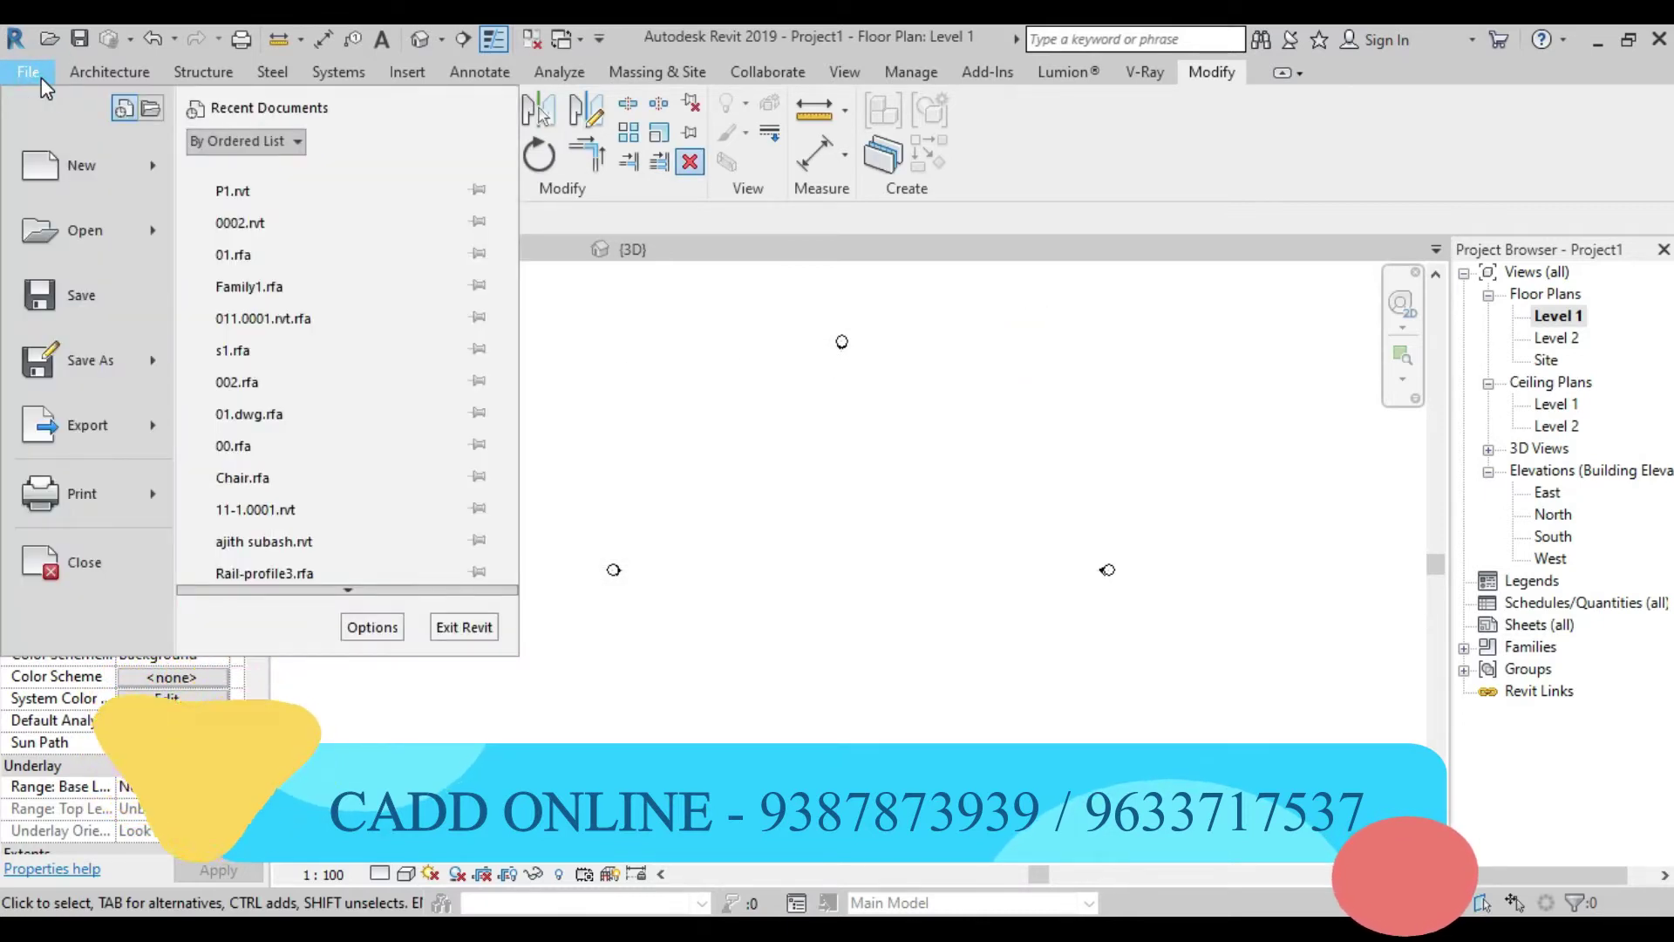
{"action": "left_click", "coordinate": [363, 624]}
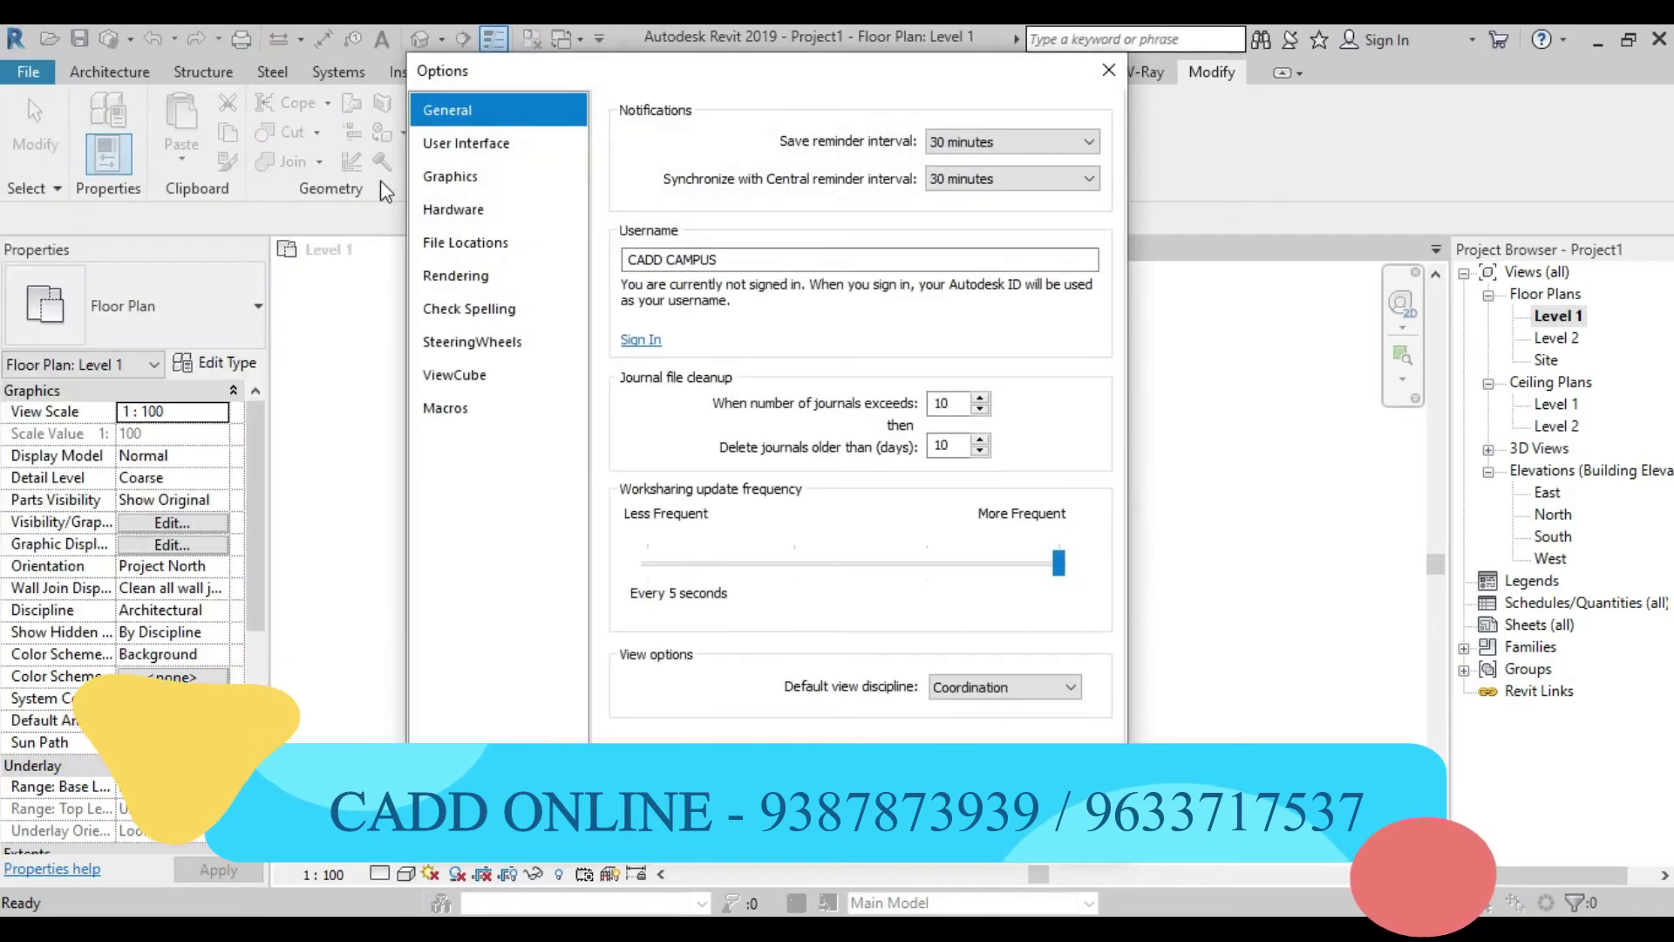
{"action": "left_click", "coordinate": [462, 248]}
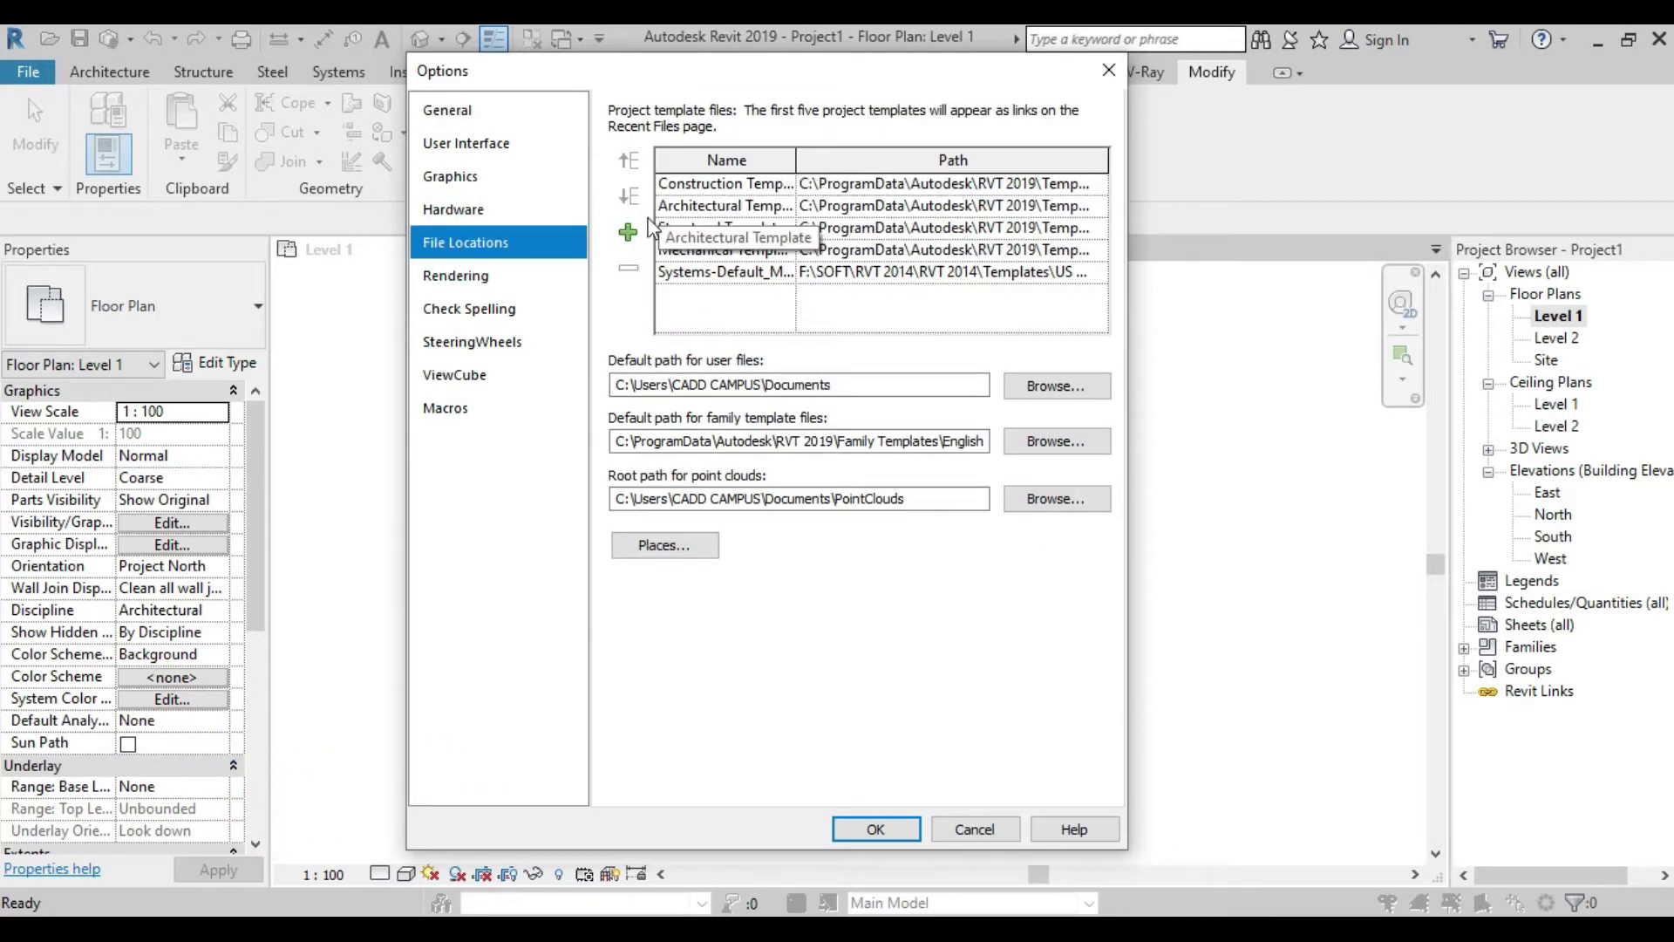
{"action": "left_click_drag", "start_coordinate": [802, 158], "coordinate": [835, 160]}
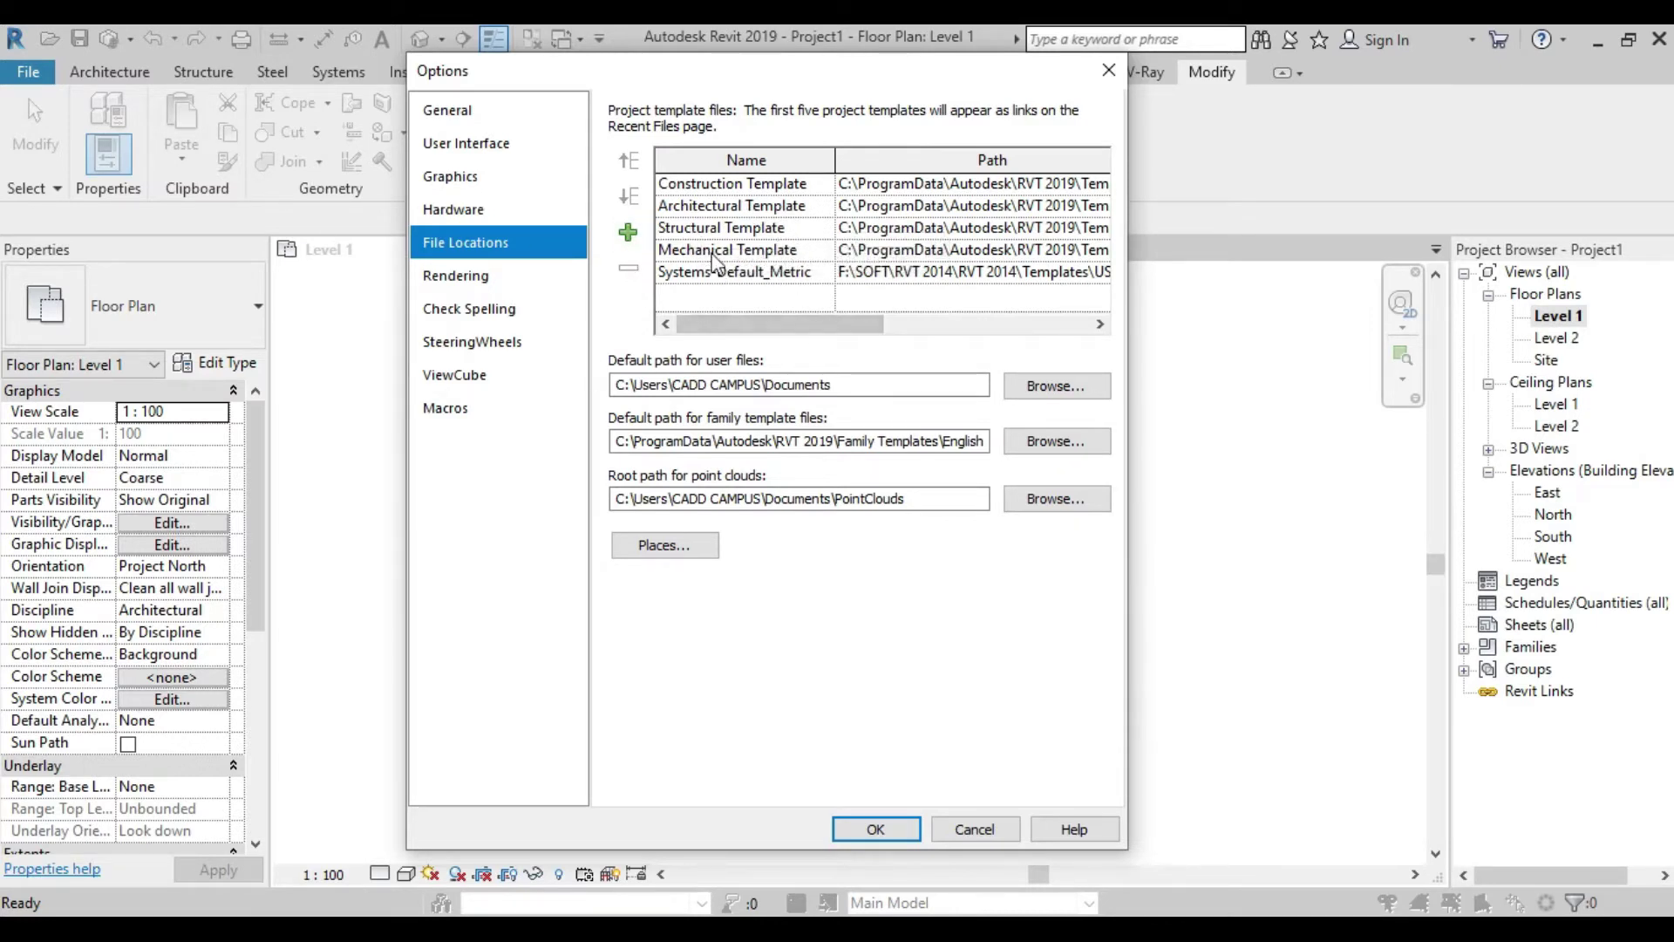
Browse for a project template in C:\ProgramData\Autodesk\RVT 2019\Templates\US Metric, cancel without adding one, and close the options
{"action": "left_click", "coordinate": [628, 233]}
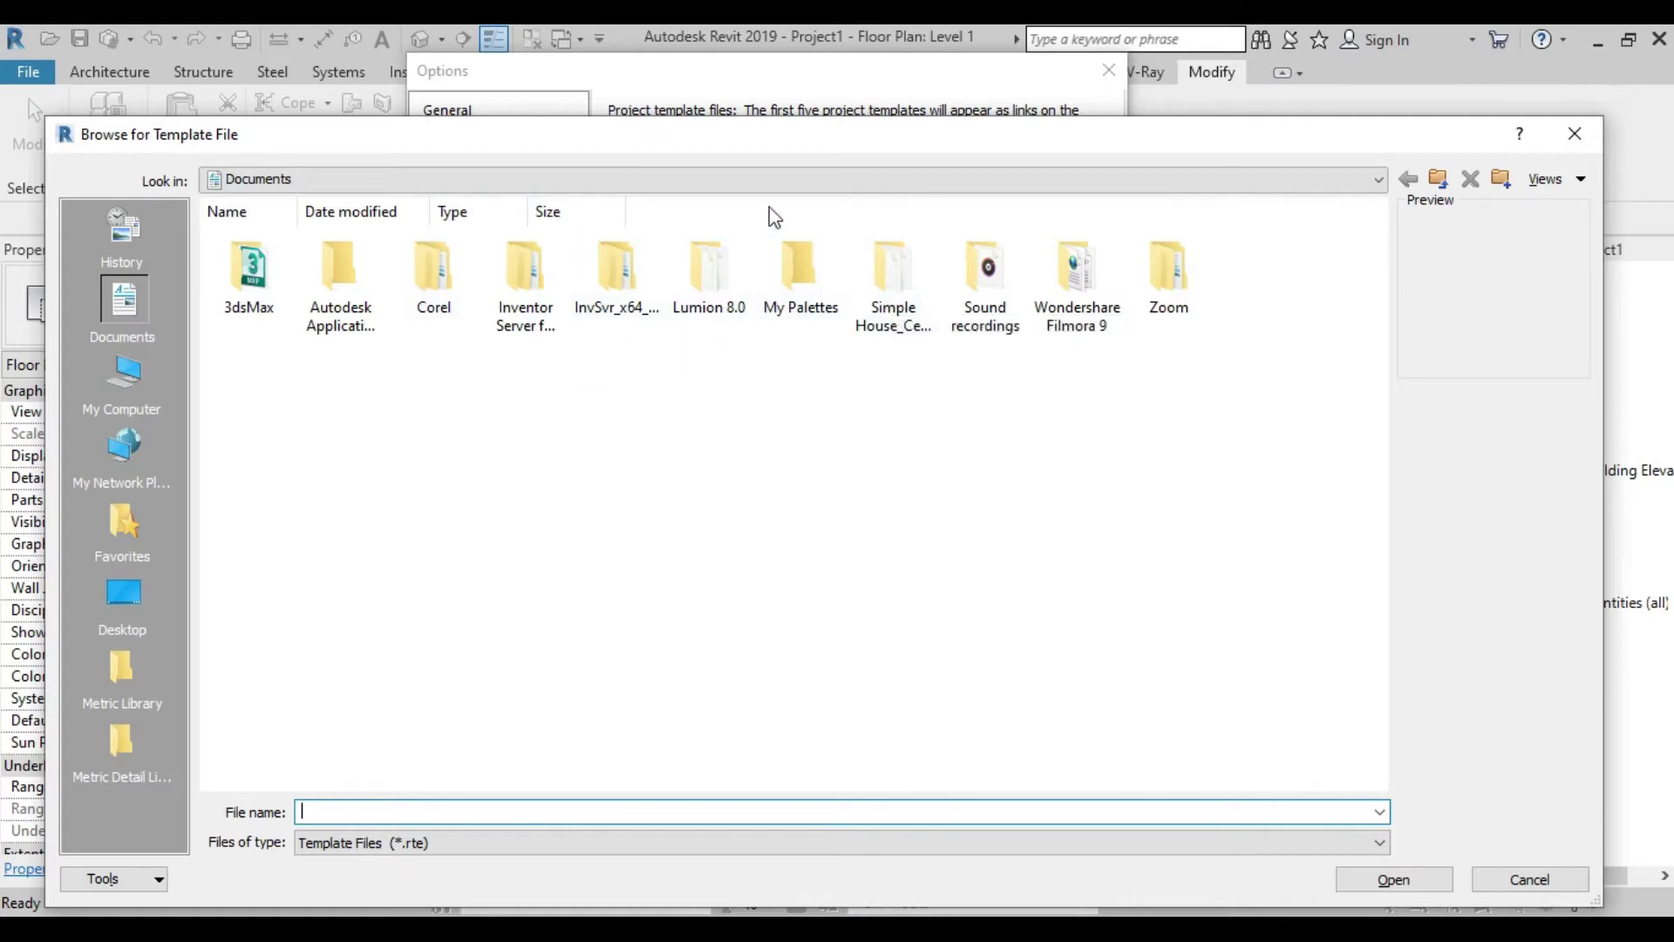
{"action": "left_click", "coordinate": [781, 181]}
{"action": "left_click", "coordinate": [343, 242]}
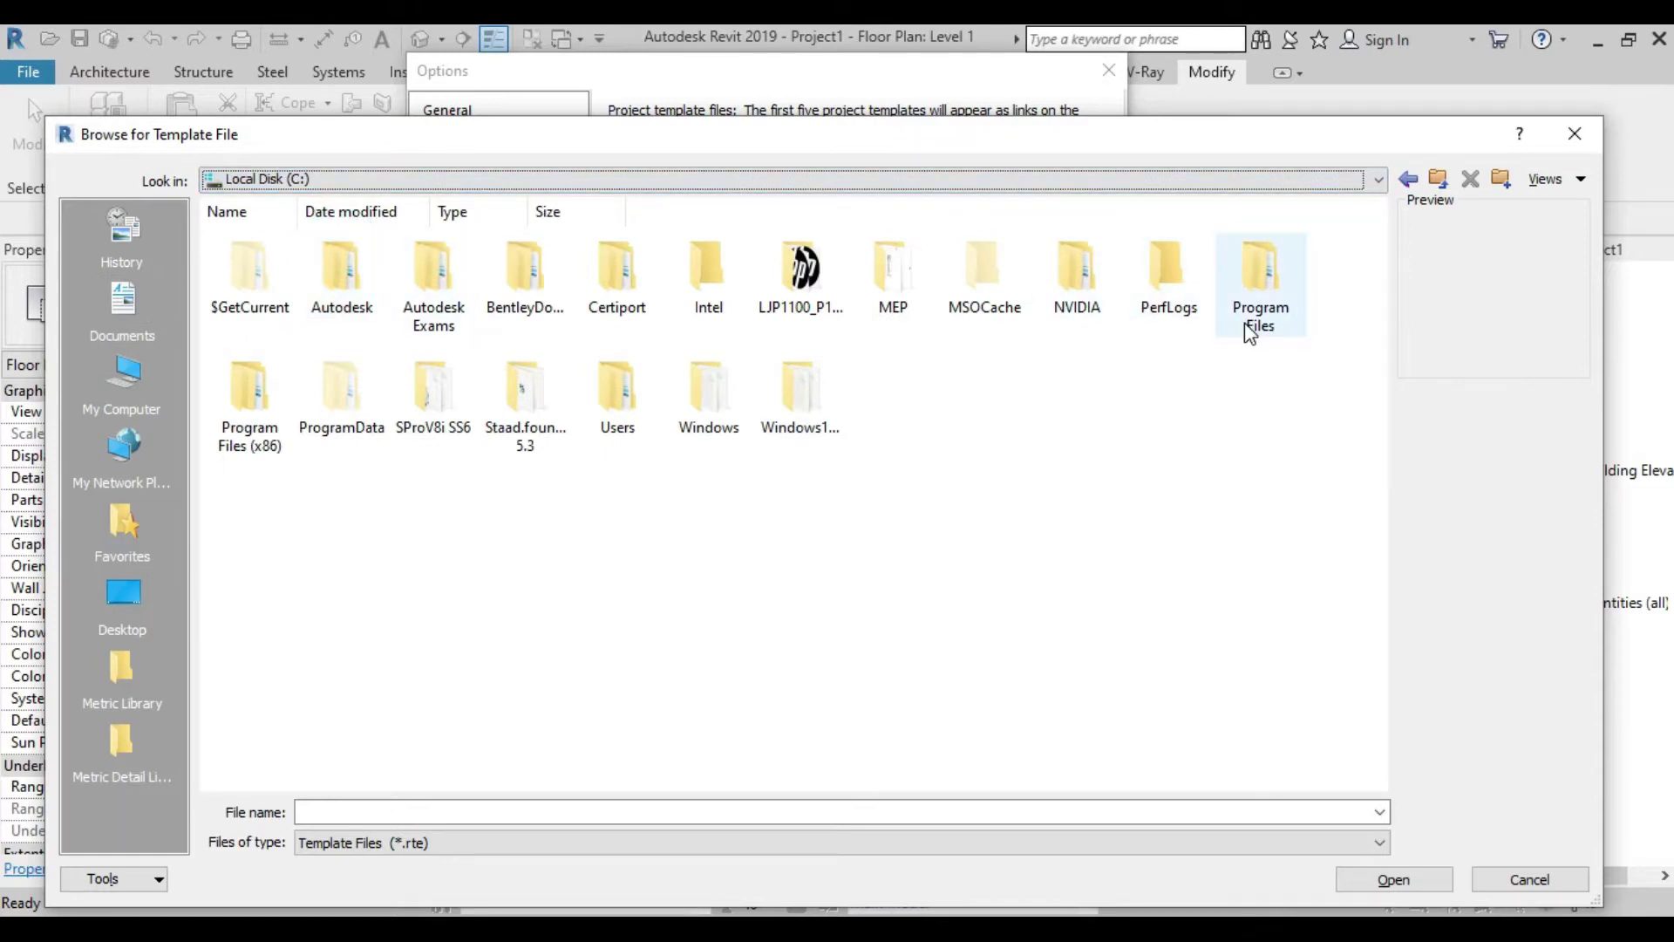
{"action": "double_click", "coordinate": [352, 421]}
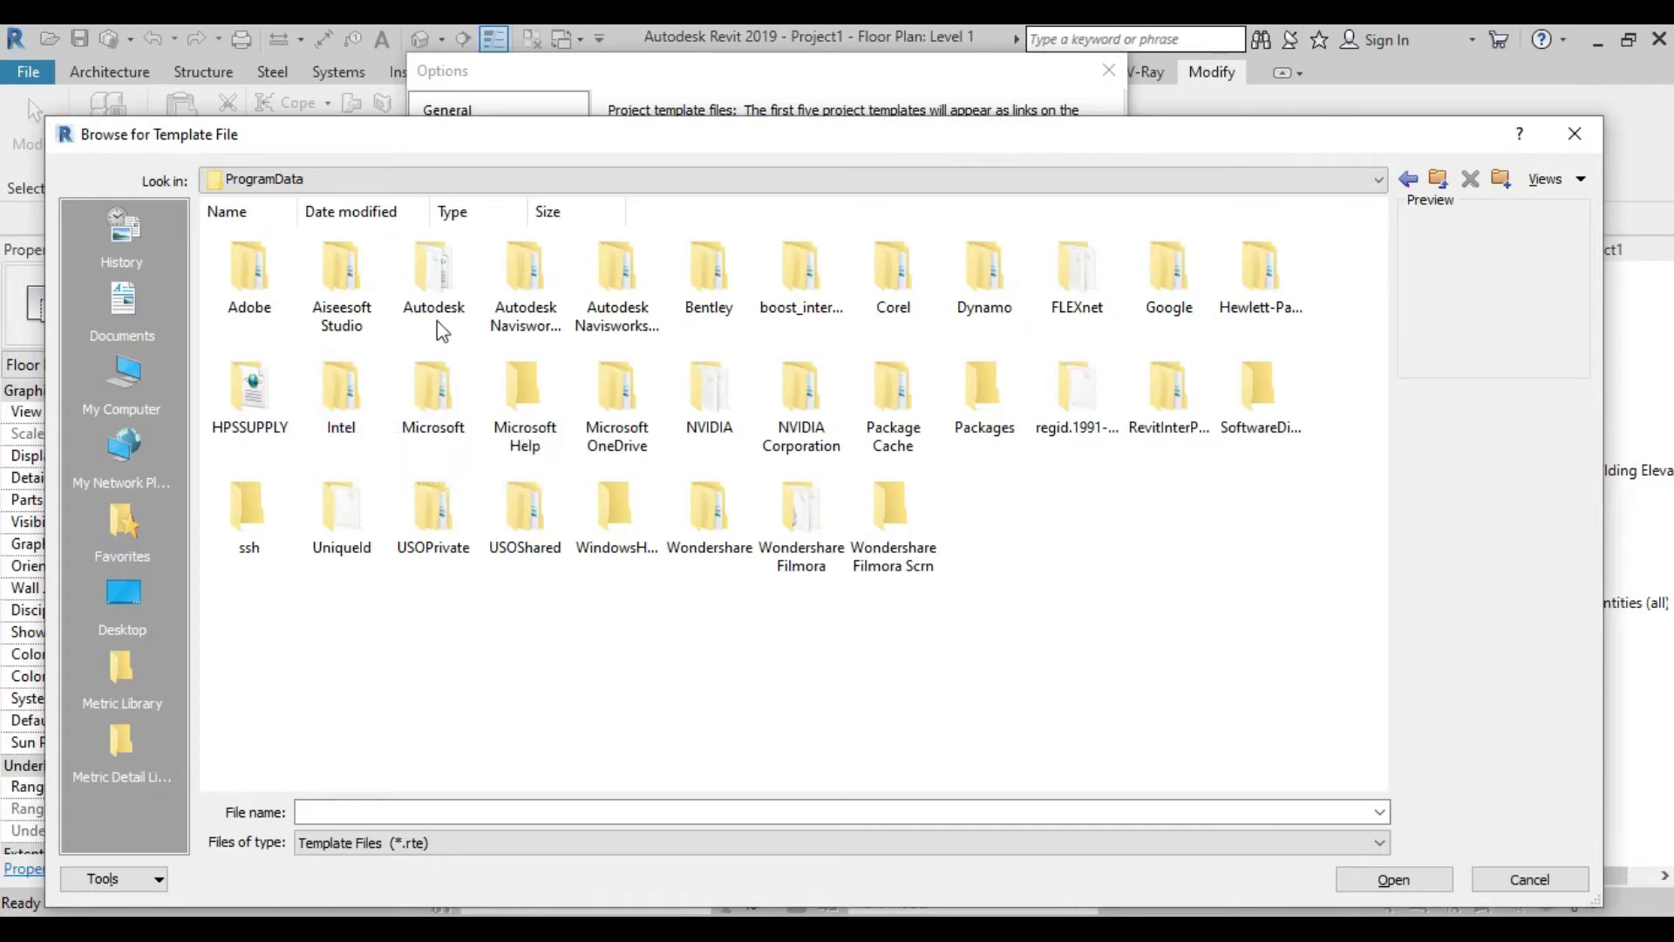
{"action": "double_click", "coordinate": [434, 295]}
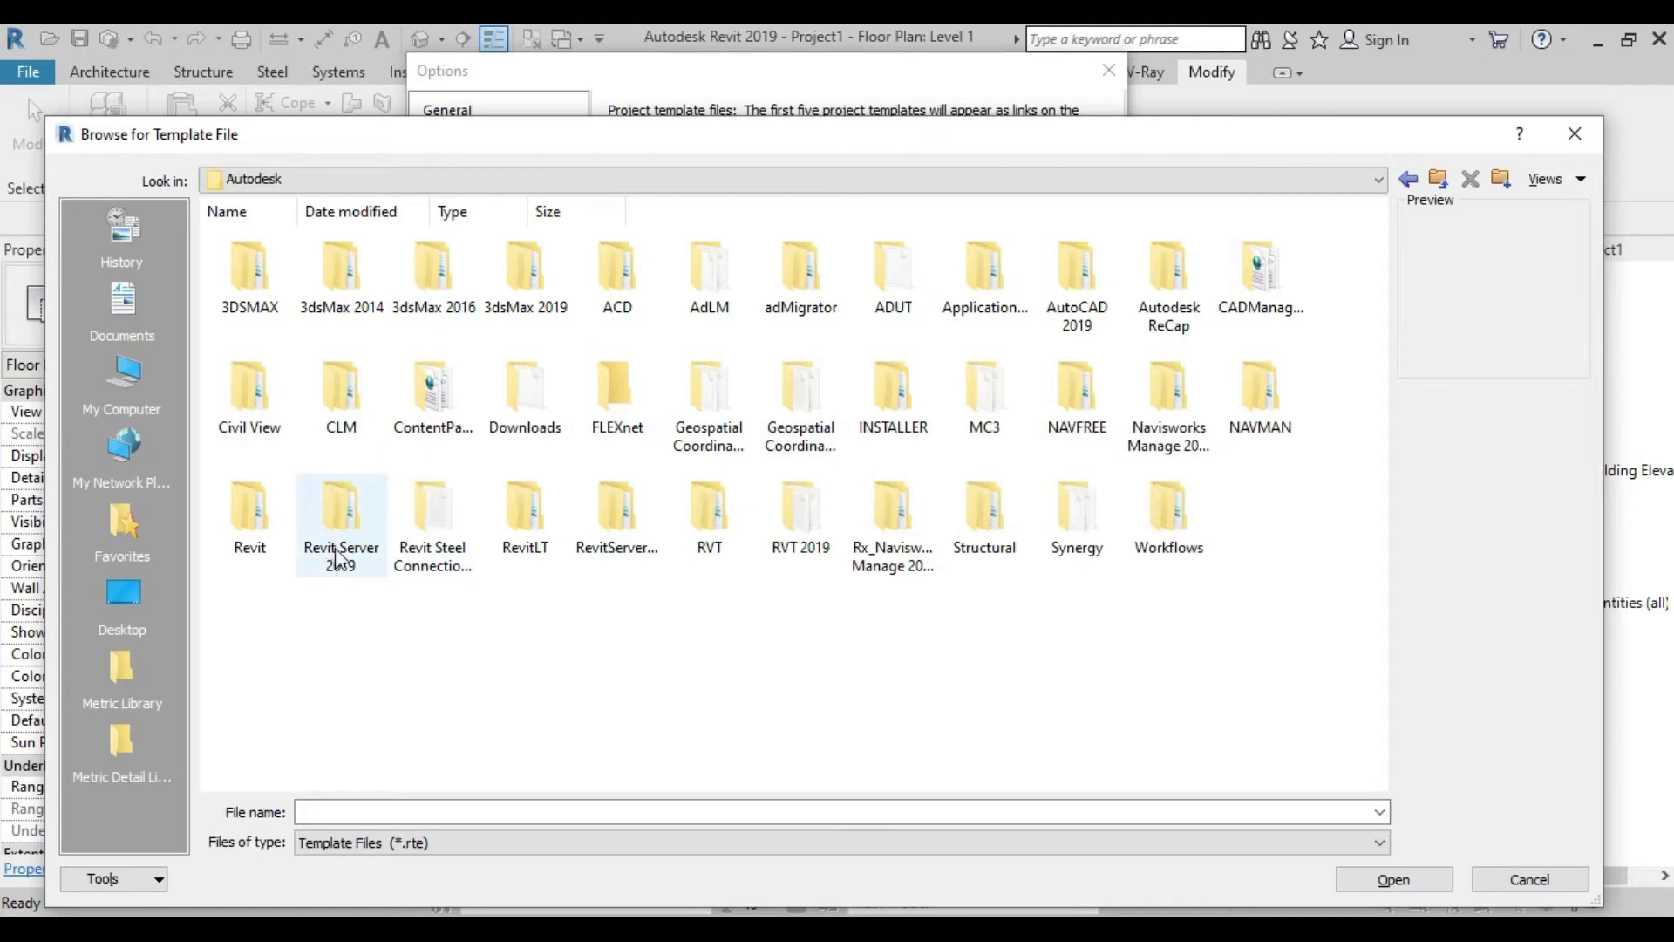
{"action": "double_click", "coordinate": [802, 523]}
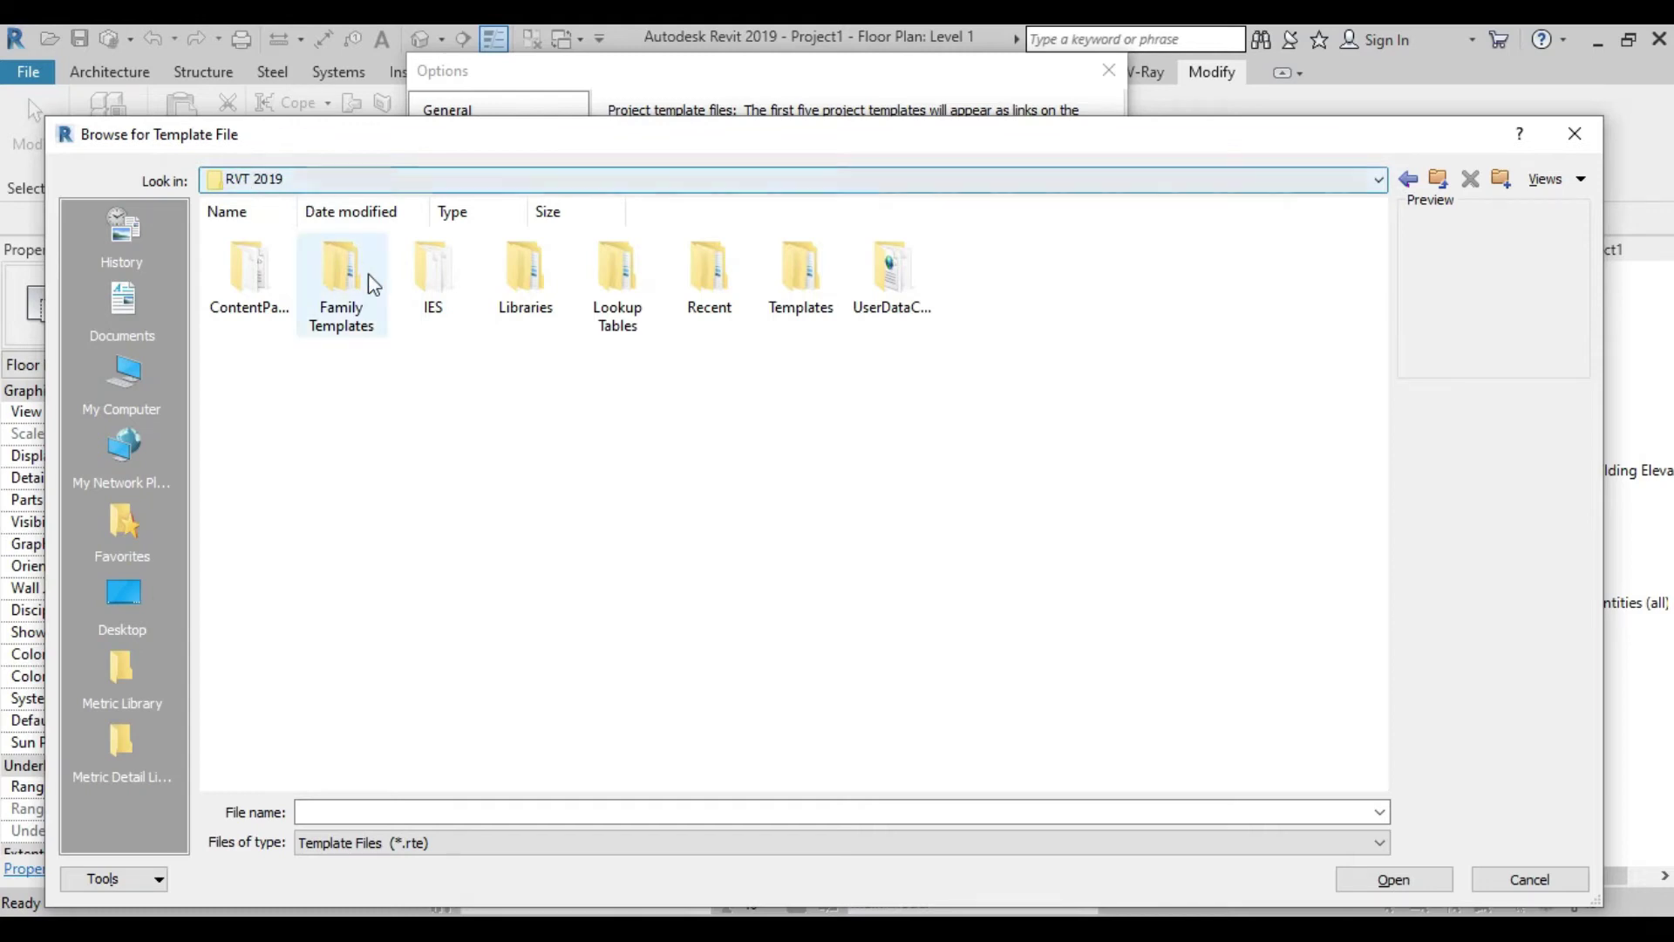
{"action": "double_click", "coordinate": [783, 293]}
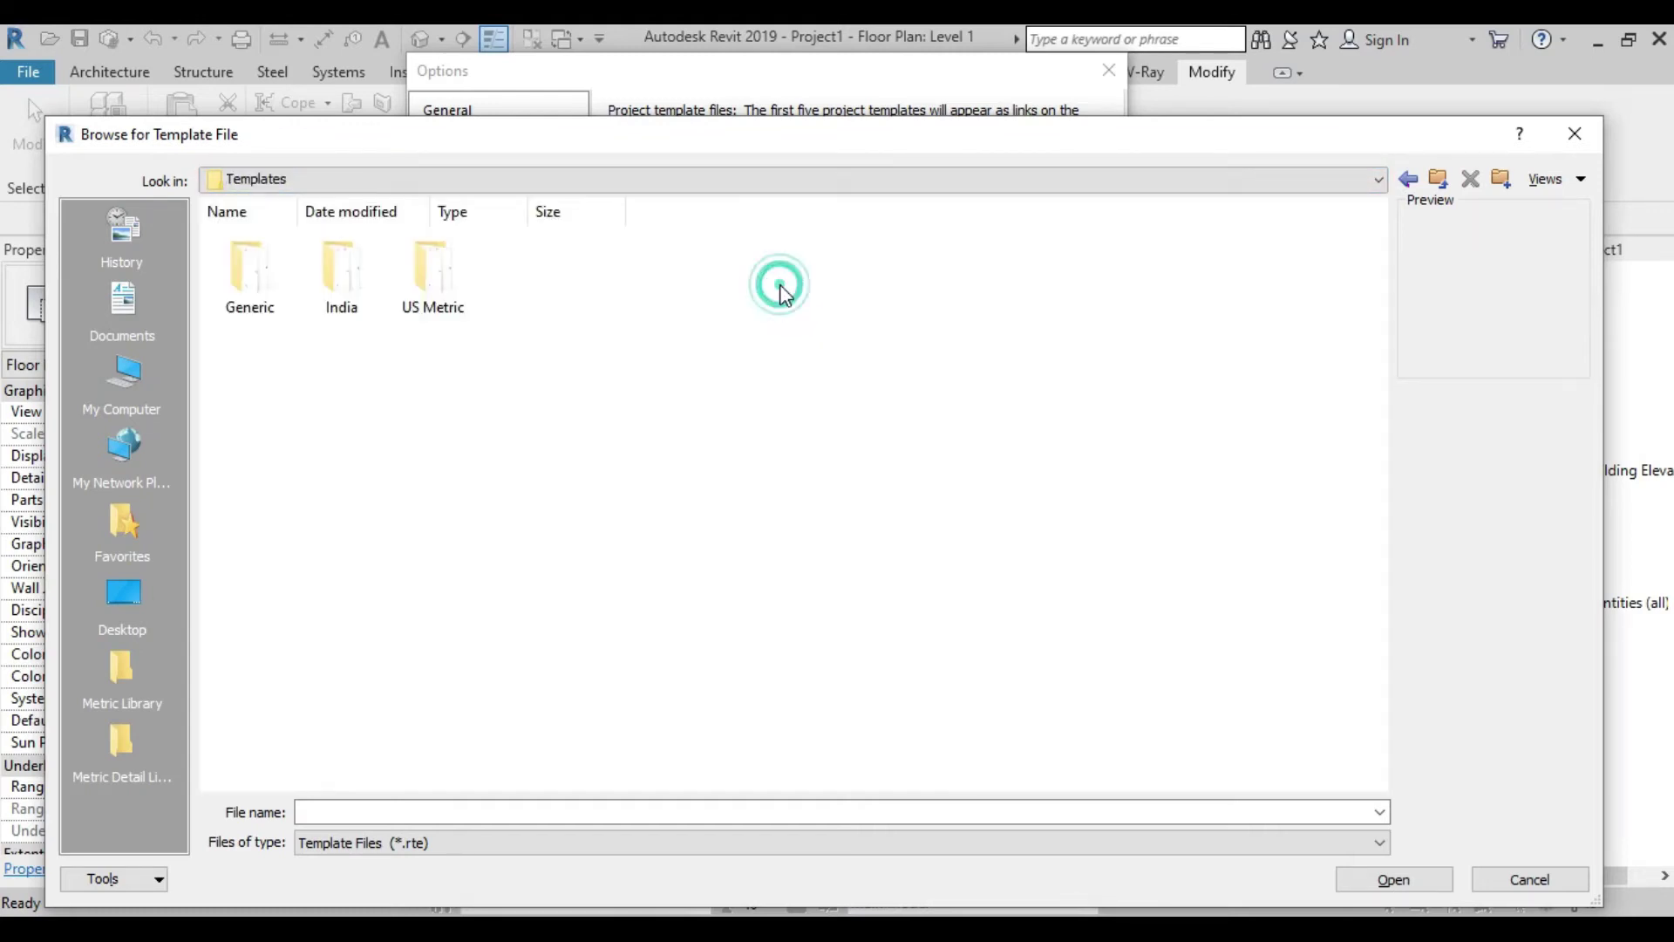
{"action": "double_click", "coordinate": [450, 291]}
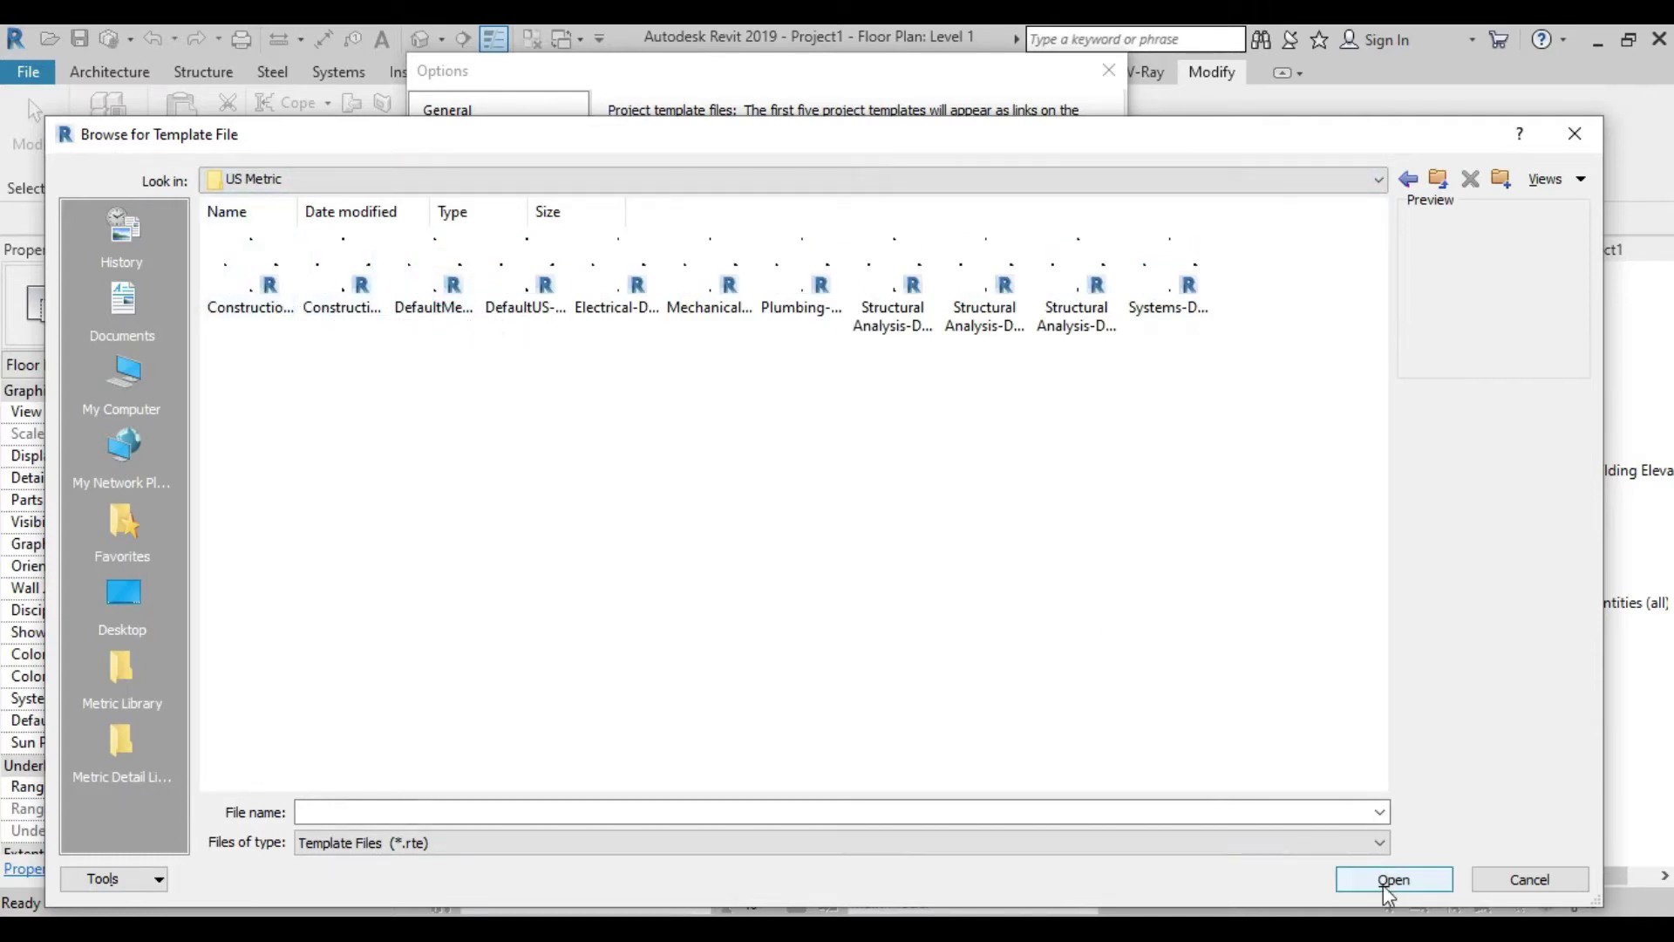
{"action": "left_click", "coordinate": [1530, 879]}
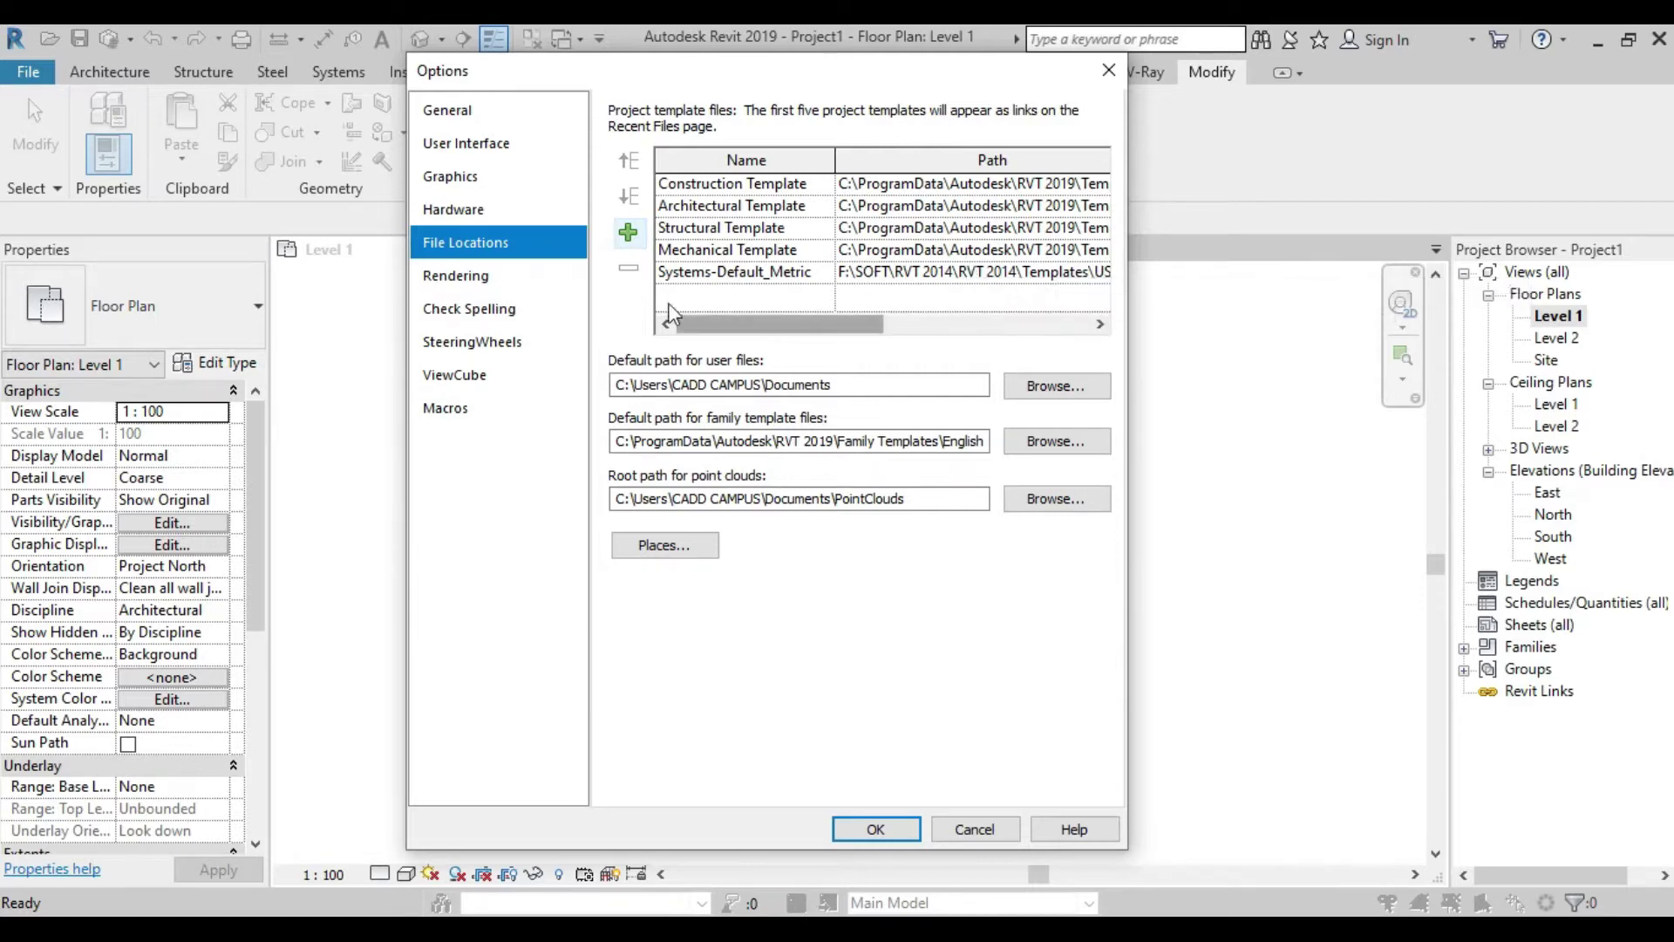
{"action": "left_click", "coordinate": [875, 830]}
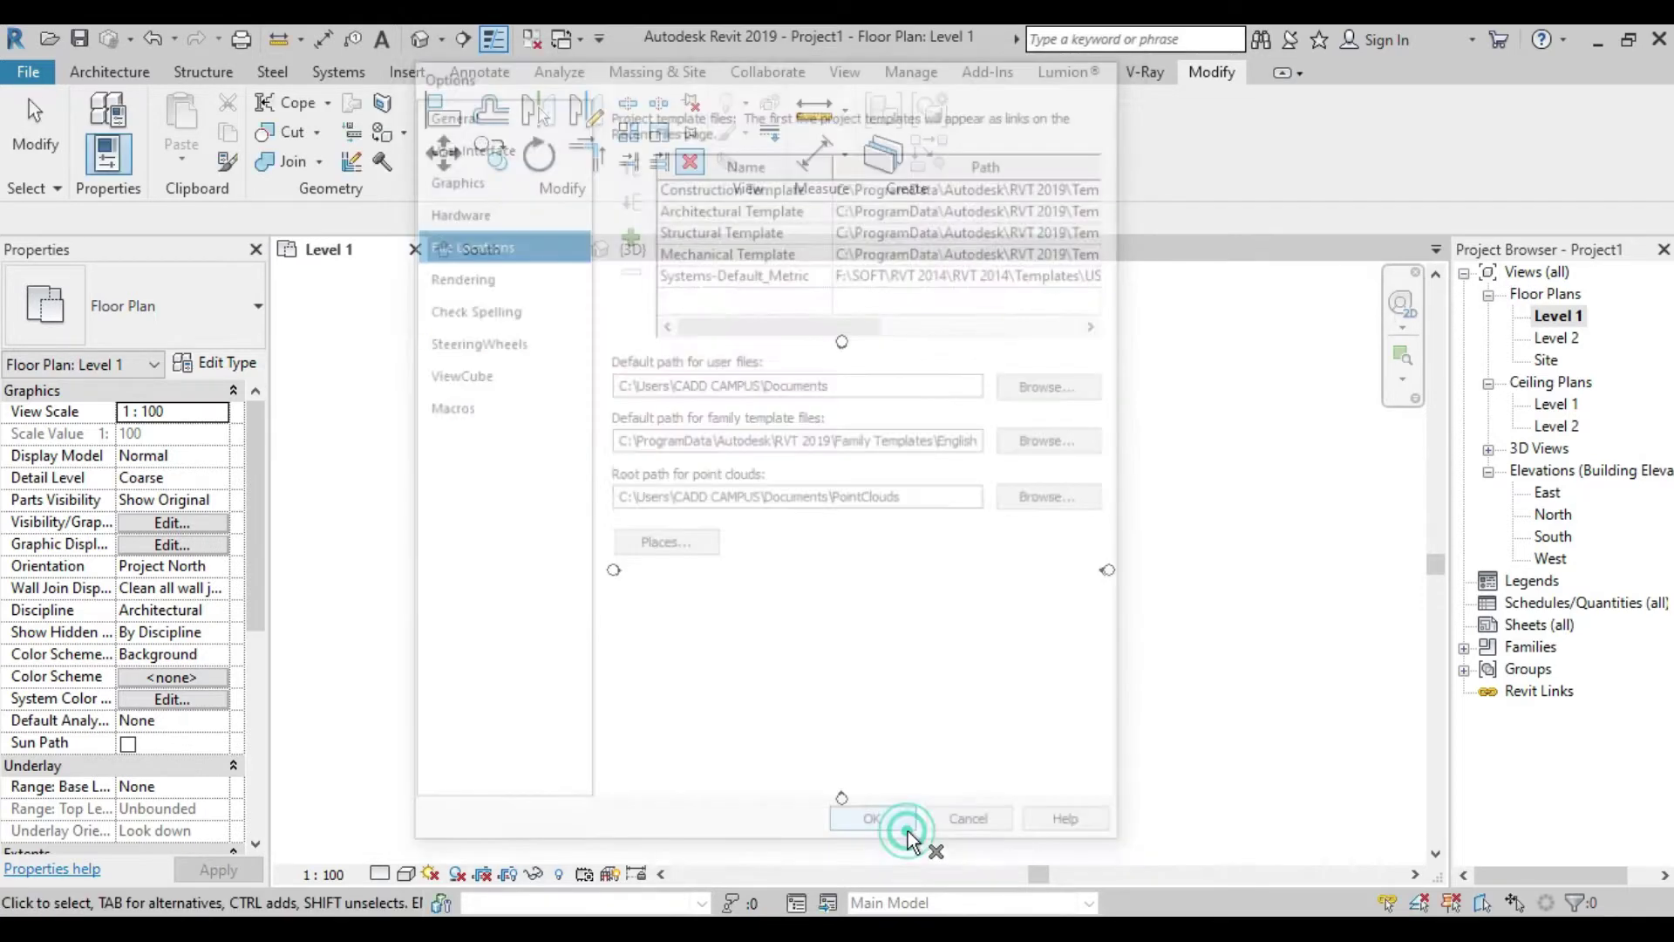
{"action": "right_click", "coordinate": [540, 419]}
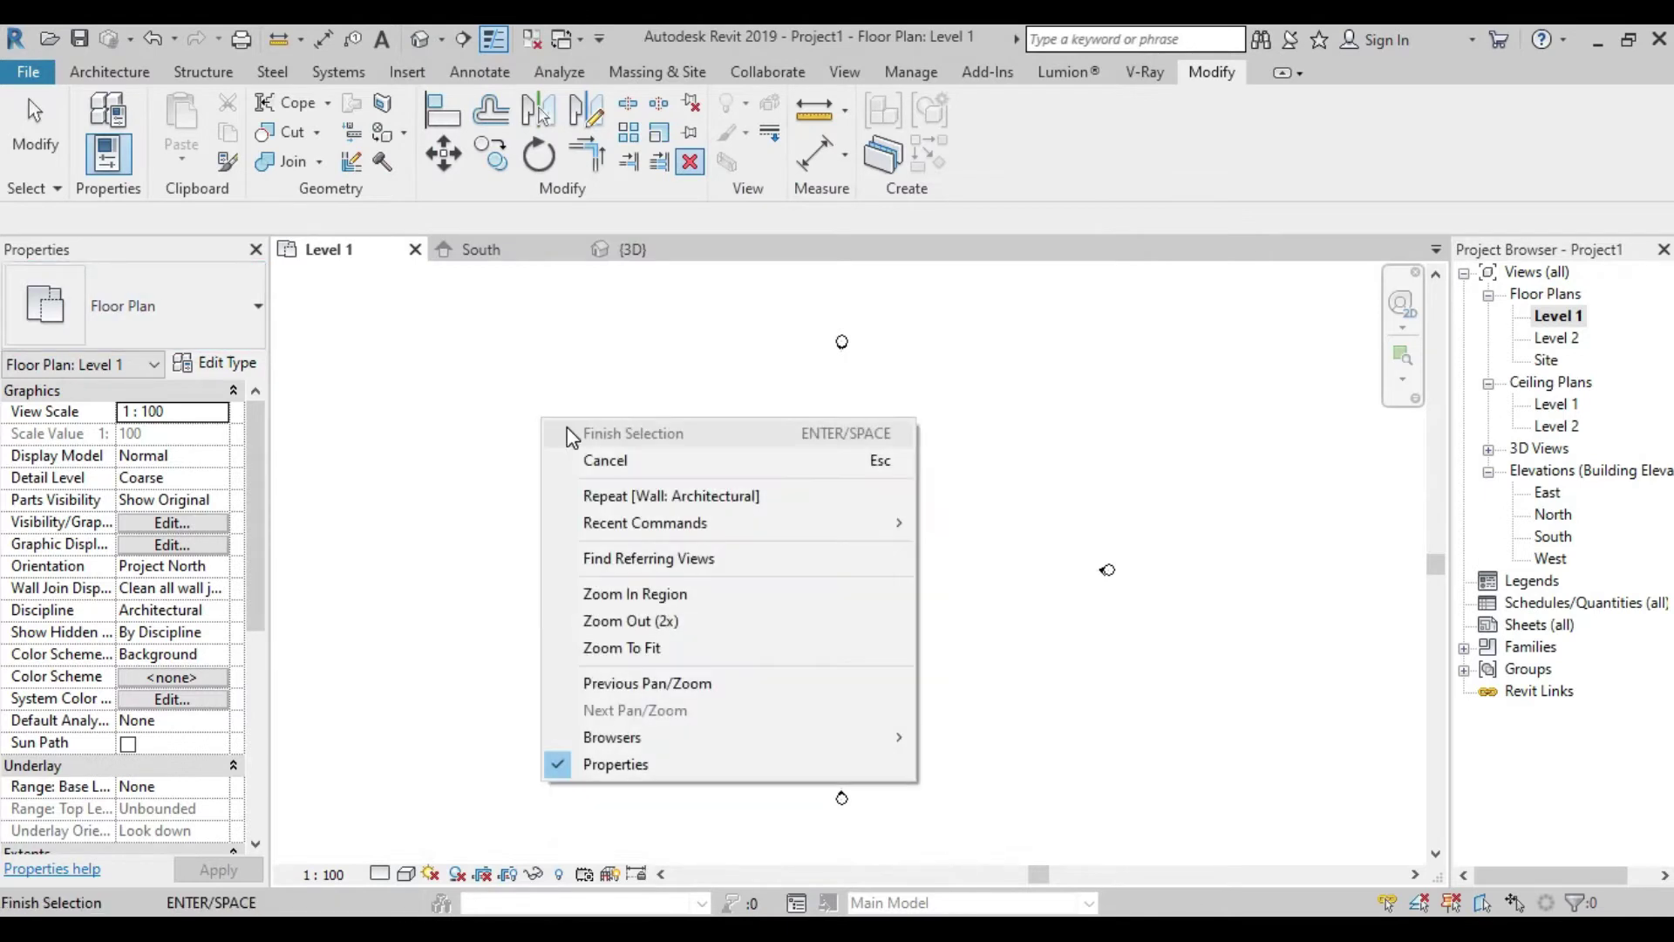
{"action": "left_click", "coordinate": [579, 462]}
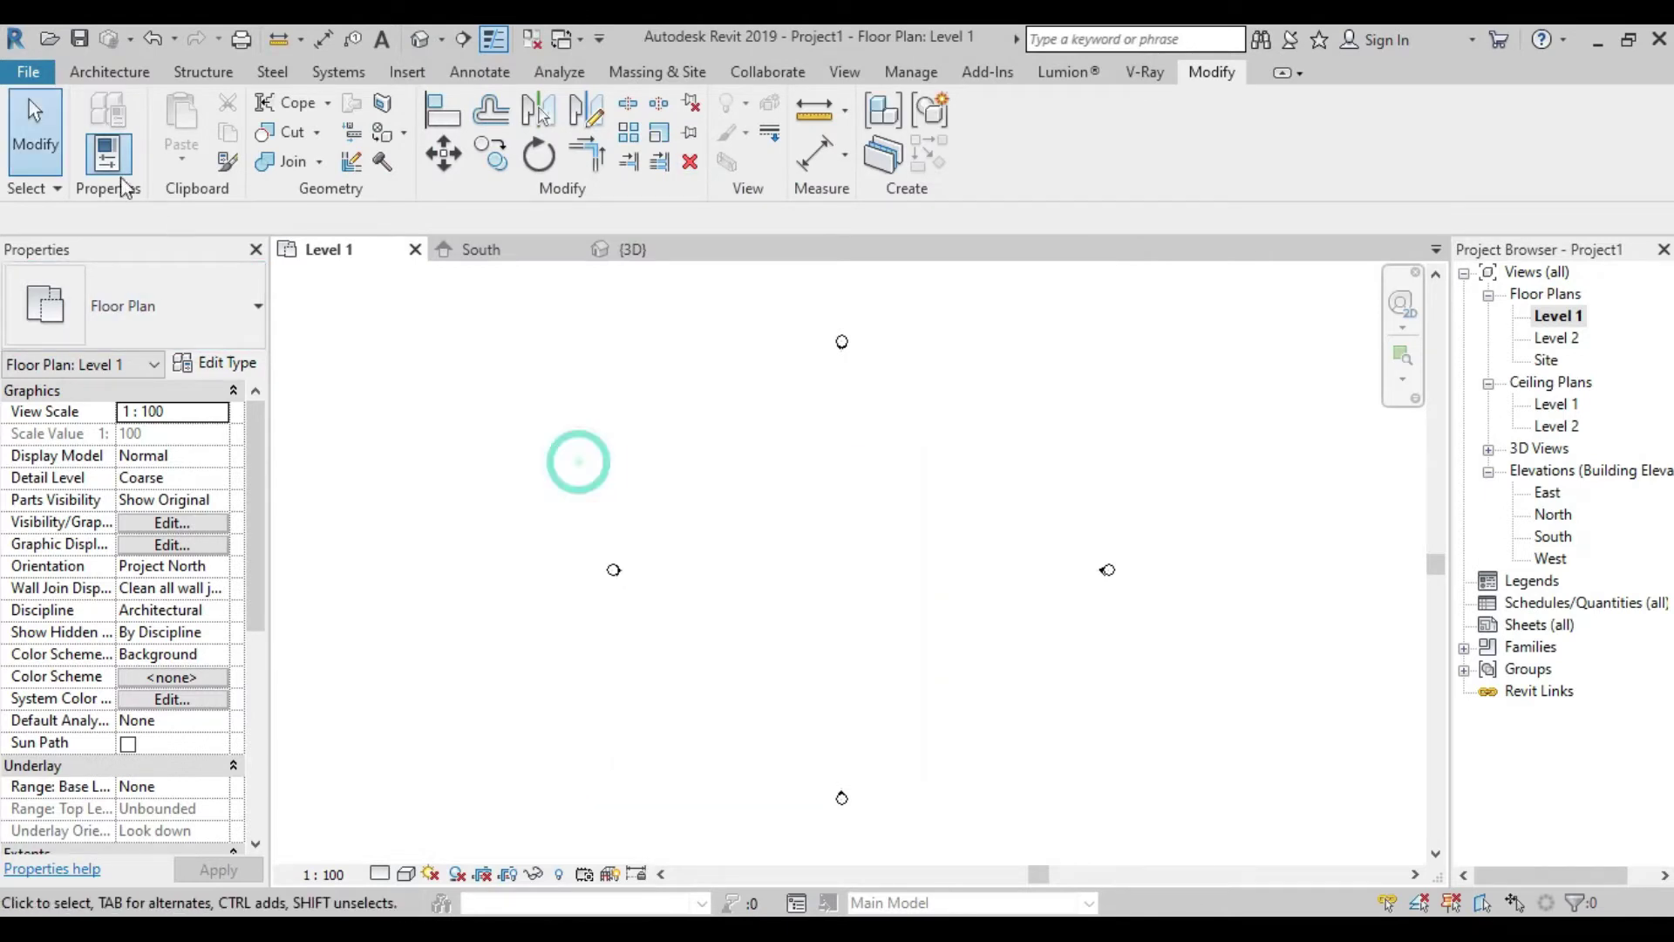
Review the template files offered for a new project, and cancel without creating it
{"action": "left_click", "coordinate": [35, 77]}
{"action": "left_click", "coordinate": [84, 171]}
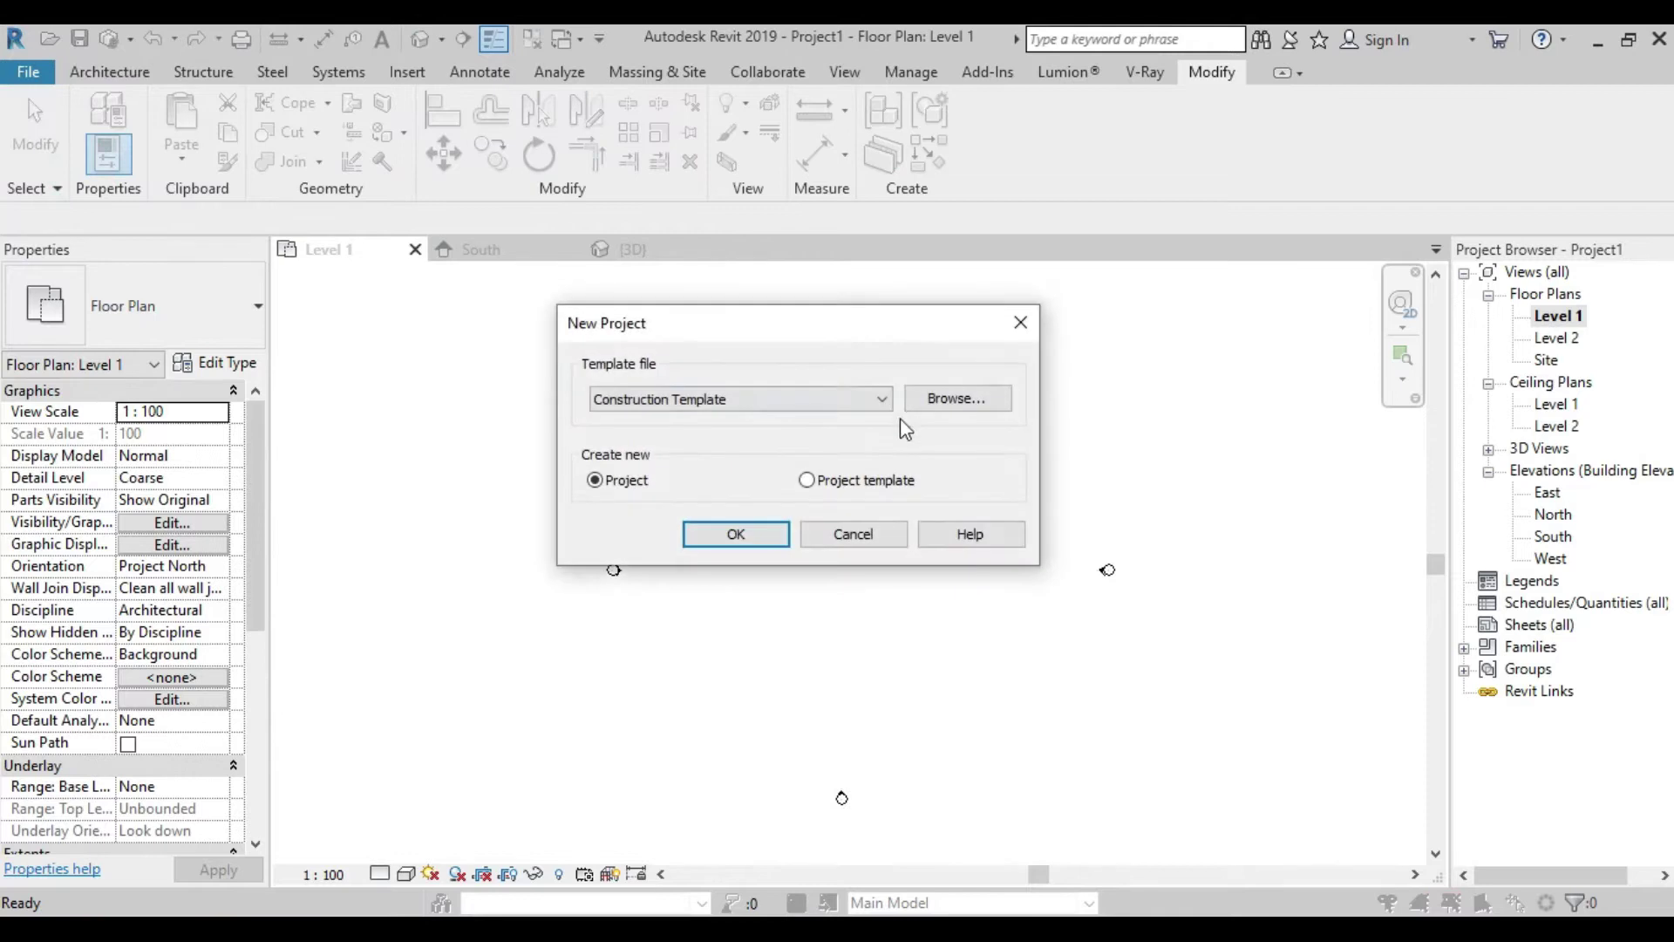
{"action": "left_click", "coordinate": [880, 399]}
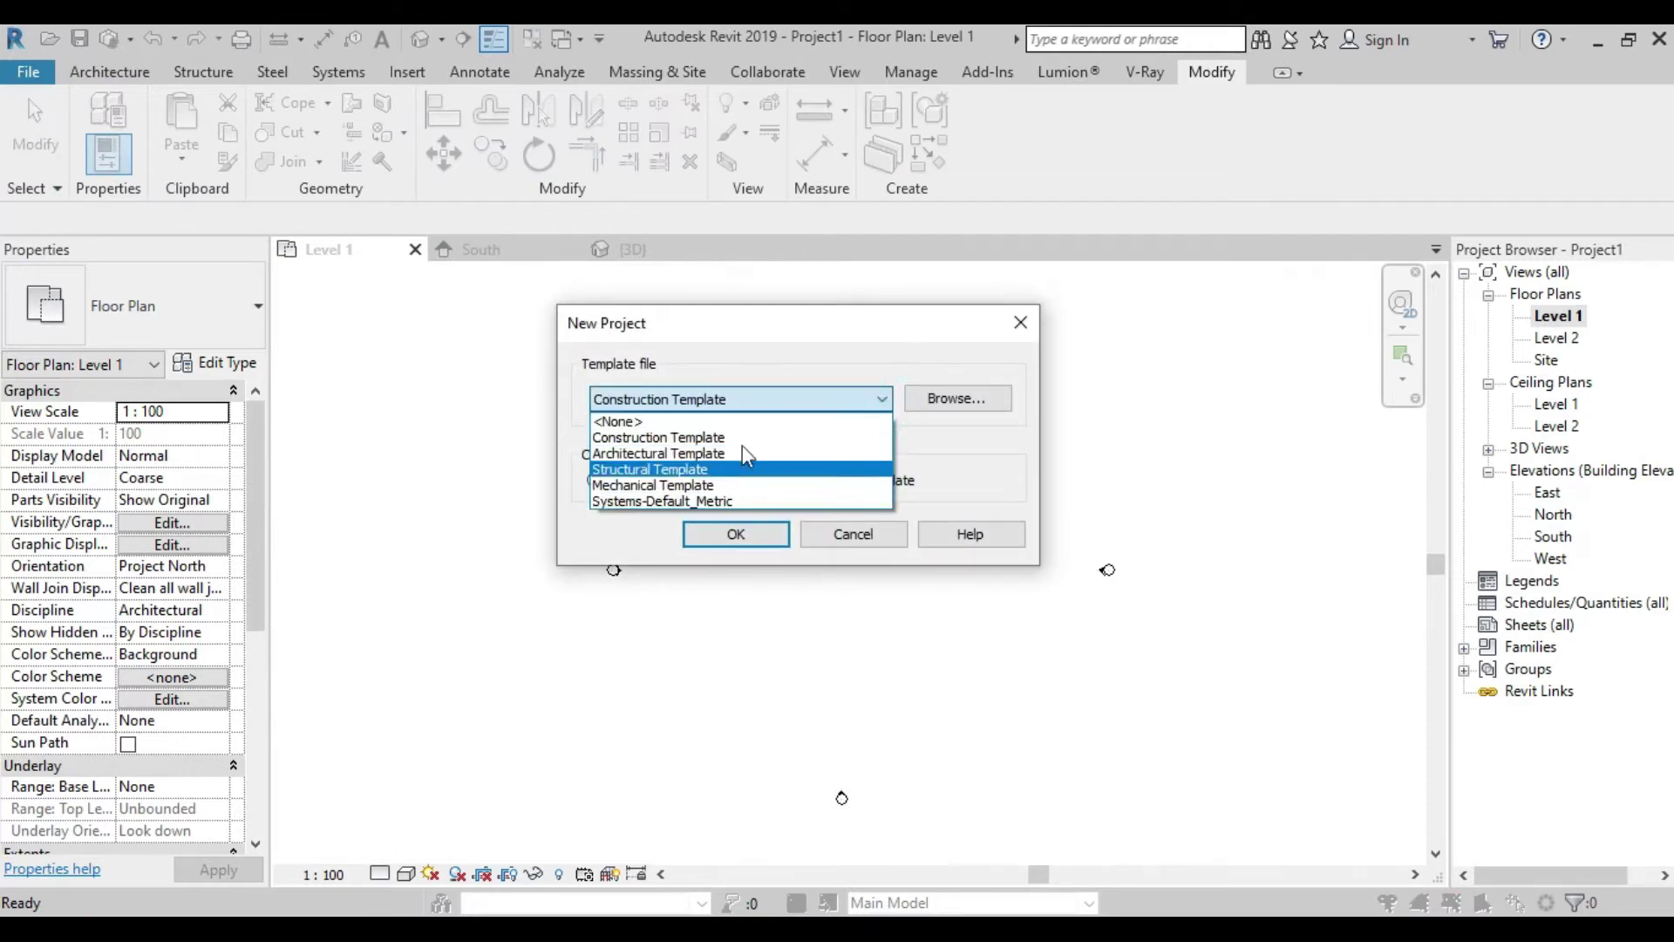
{"action": "left_click", "coordinate": [972, 453]}
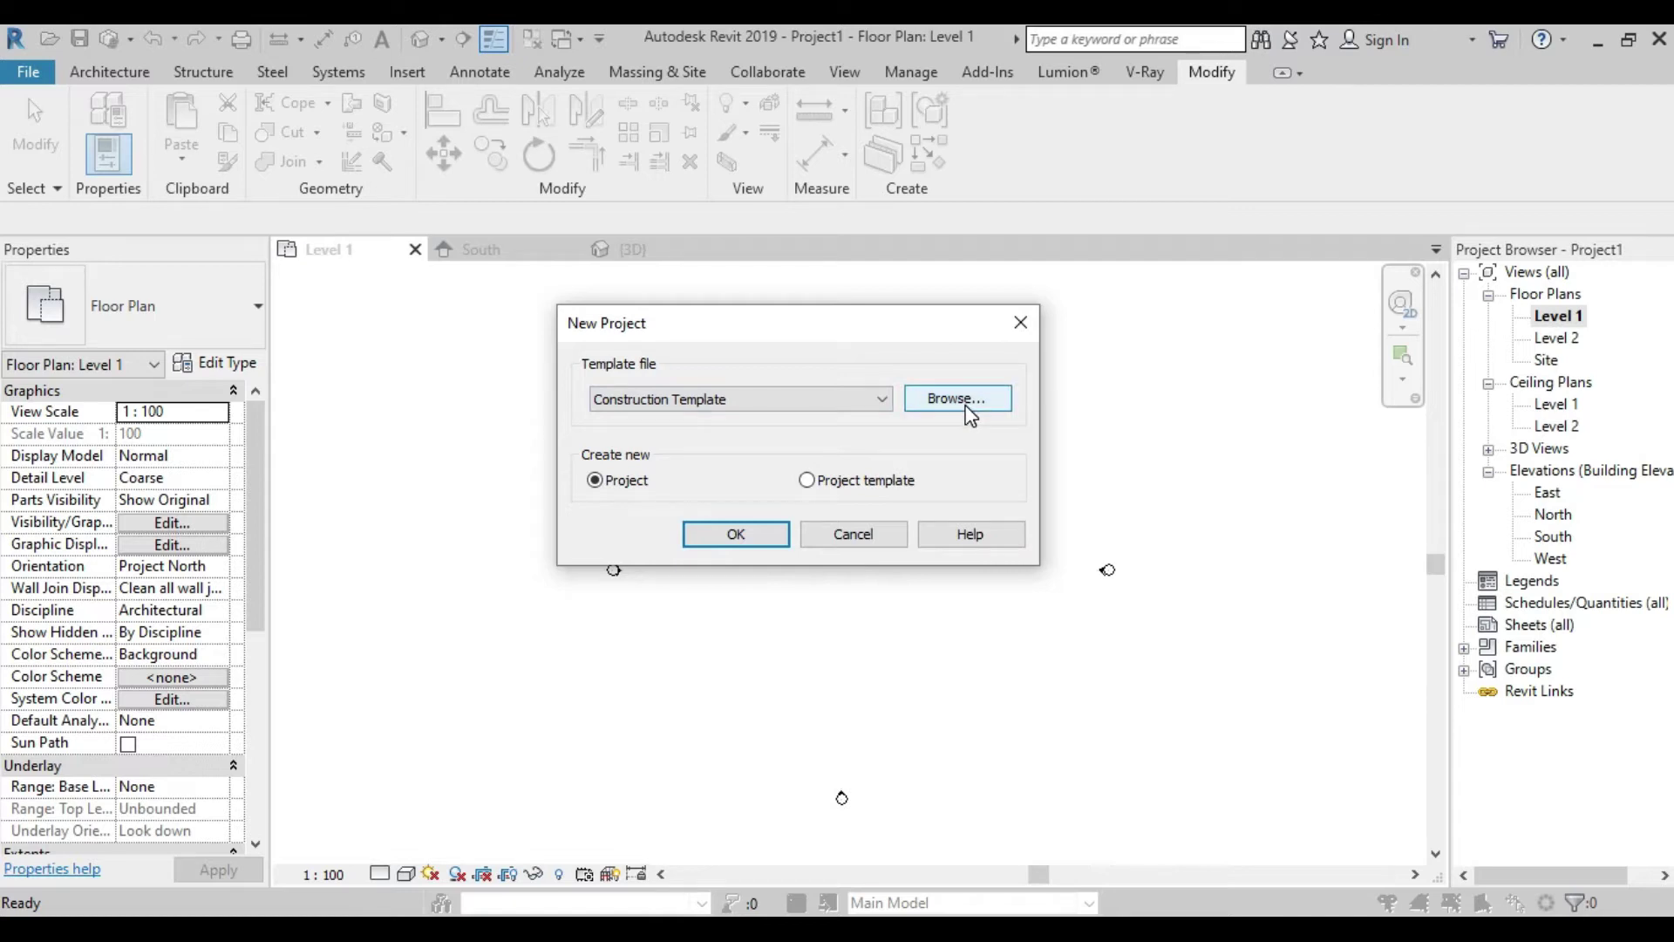
{"action": "left_click", "coordinate": [873, 535]}
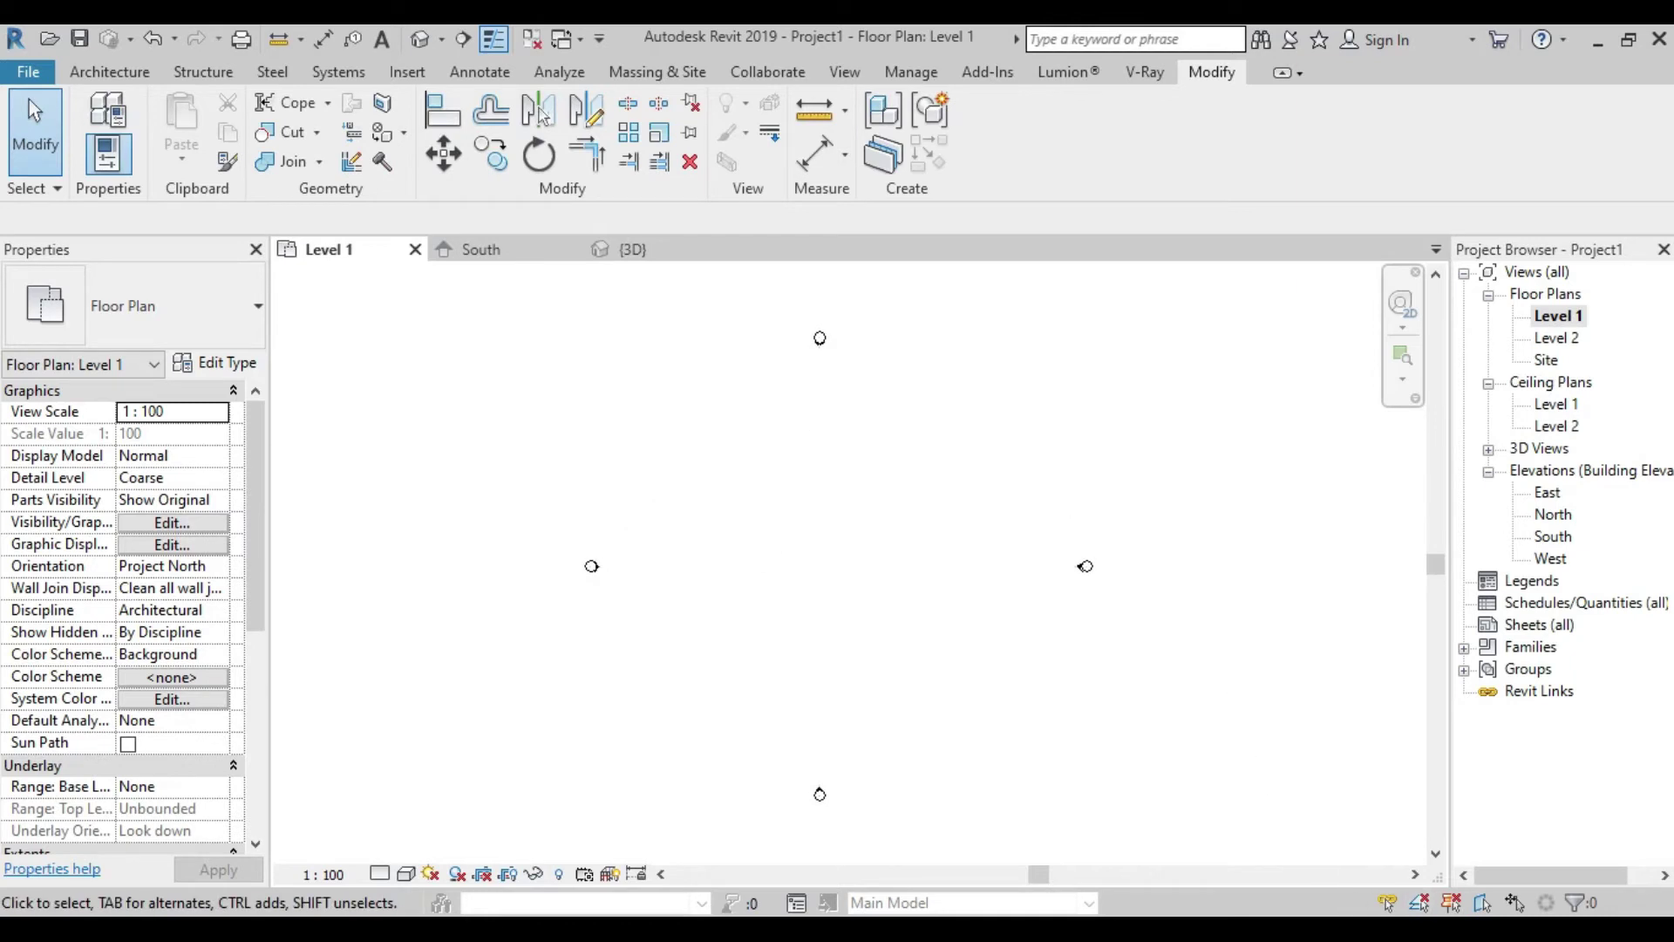
{"action": "left_click", "coordinate": [1430, 928]}
{"action": "left_click", "coordinate": [1273, 875]}
{"action": "left_click", "coordinate": [896, 612]}
{"action": "middle_click_drag", "start_coordinate": [803, 576], "coordinate": [777, 541]}
Draw two chained WALL-30 architectural walls between the elevation markers: a horizontal one and a vertical one about 1000 long rising from its east end
{"action": "left_click", "coordinate": [115, 71]}
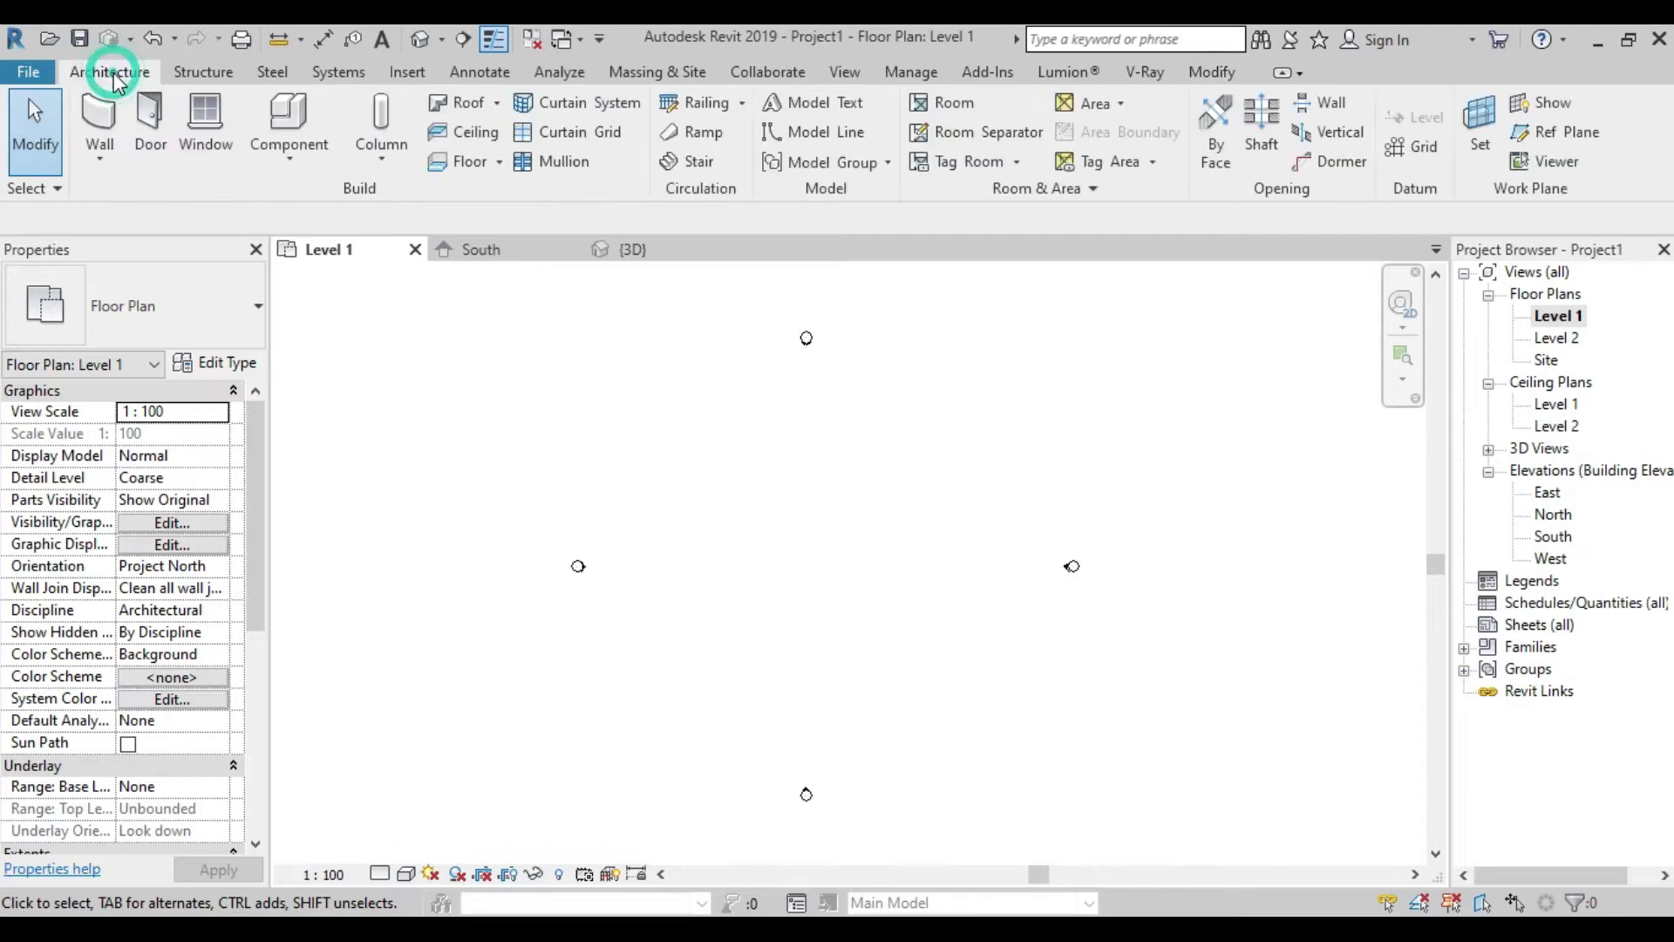
{"action": "left_click", "coordinate": [109, 115]}
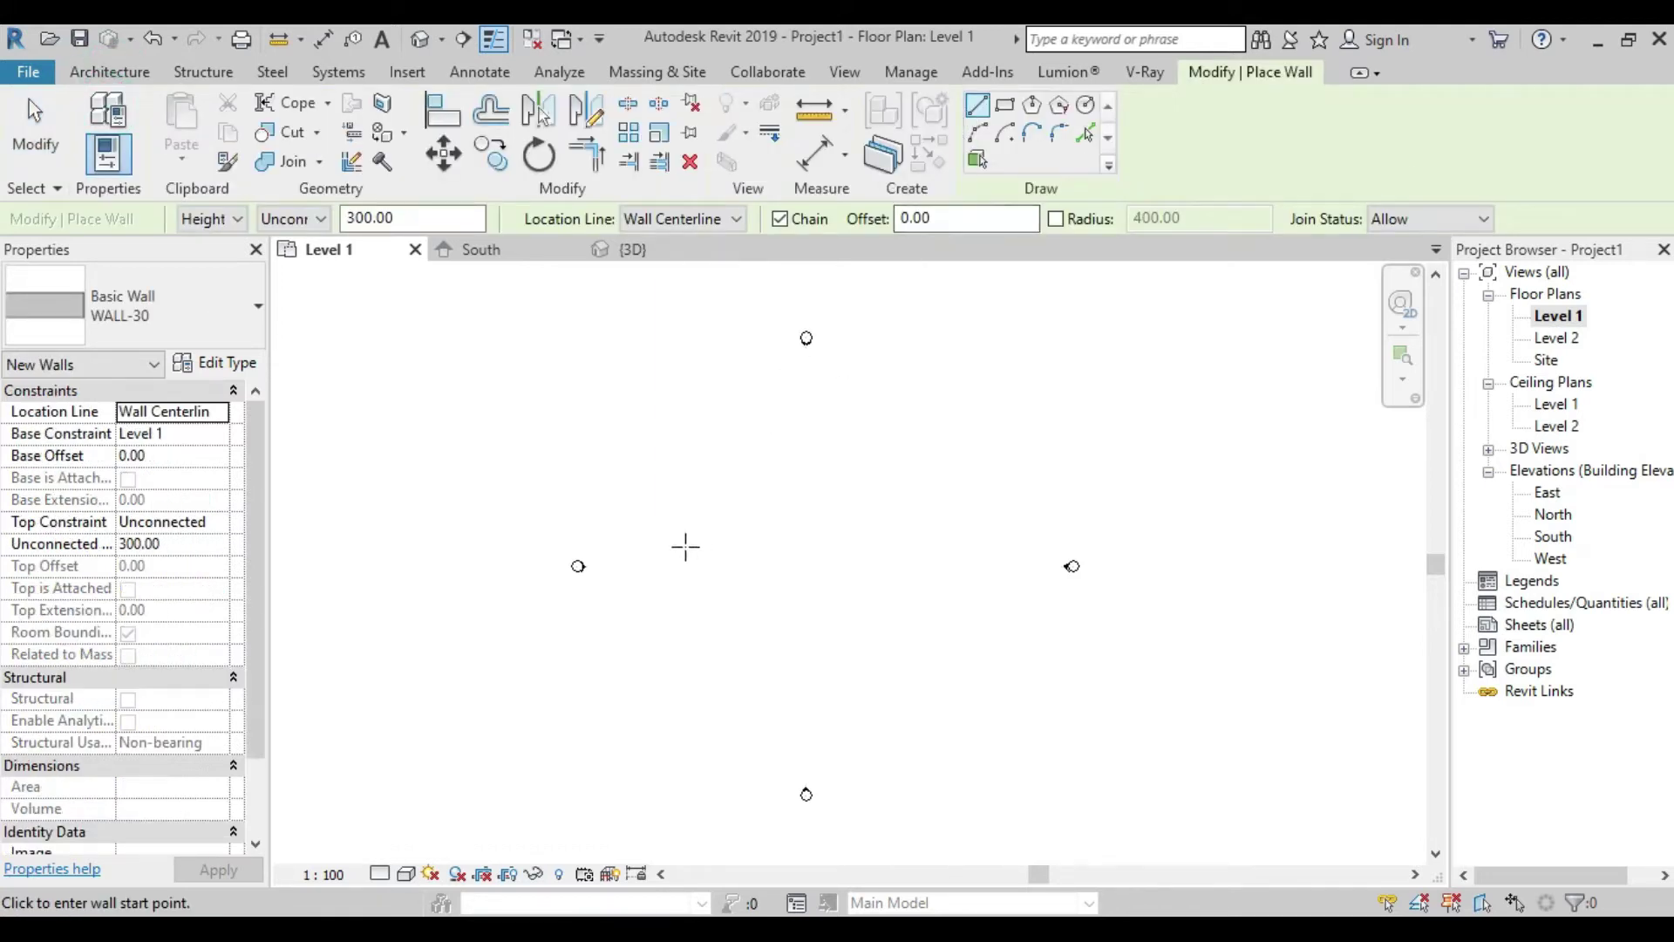
{"action": "left_click", "coordinate": [728, 566]}
{"action": "left_click", "coordinate": [899, 566]}
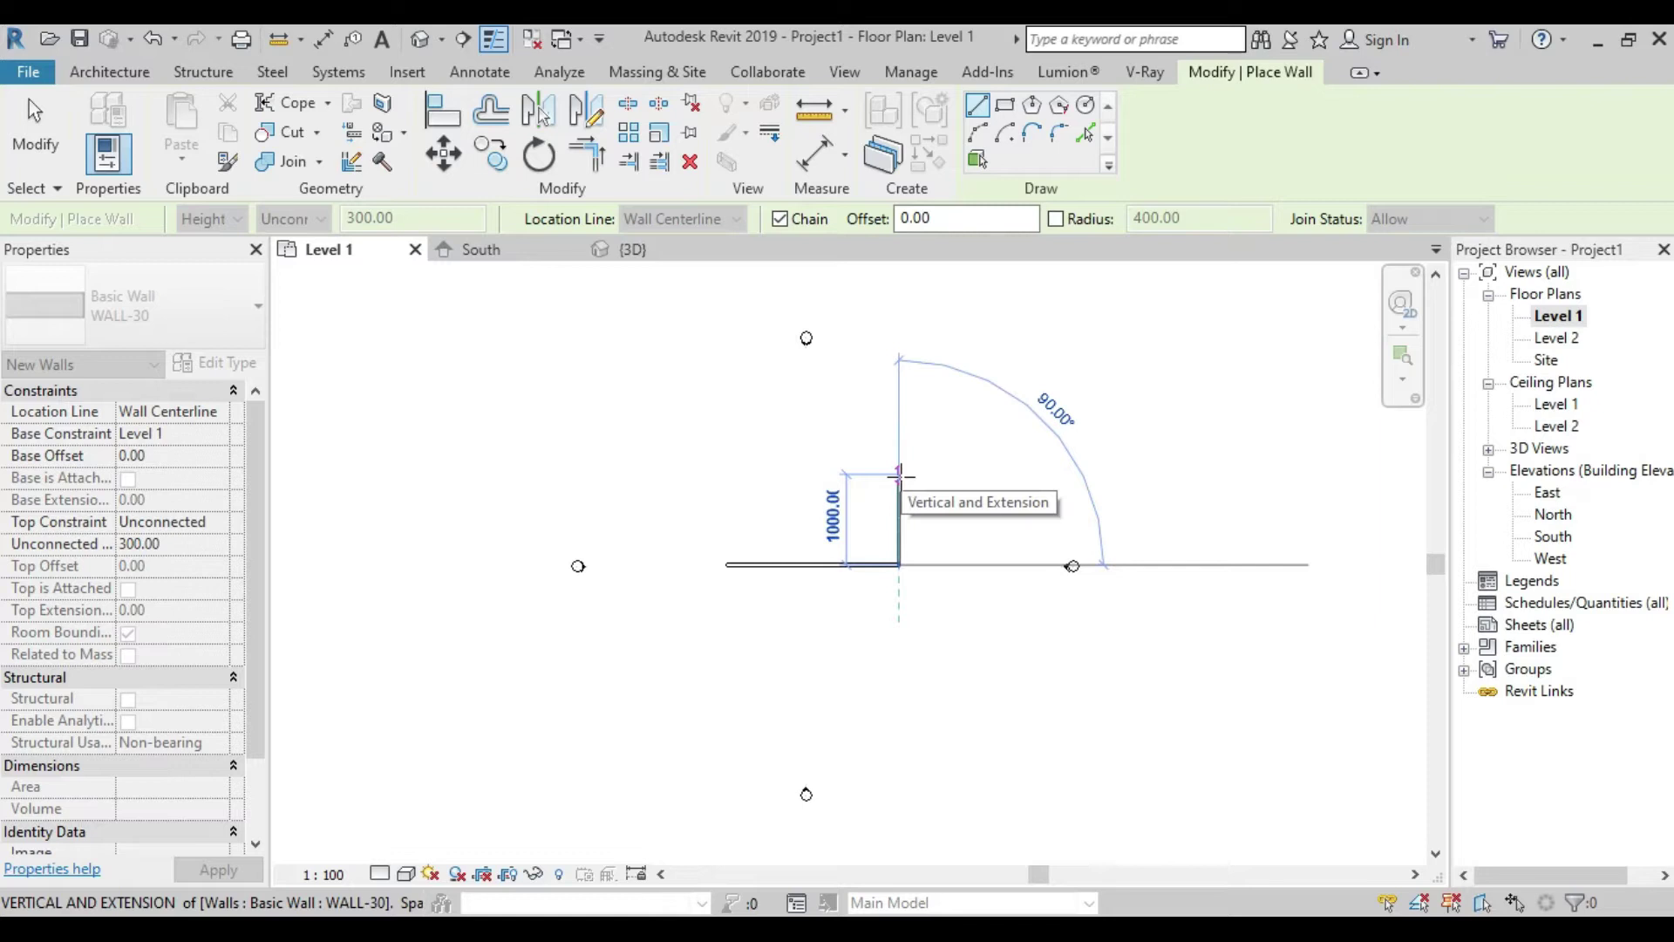
{"action": "left_click", "coordinate": [899, 474]}
{"action": "right_click", "coordinate": [953, 467]}
{"action": "left_click", "coordinate": [964, 482]}
{"action": "middle_click_drag", "start_coordinate": [899, 530], "coordinate": [867, 572]}
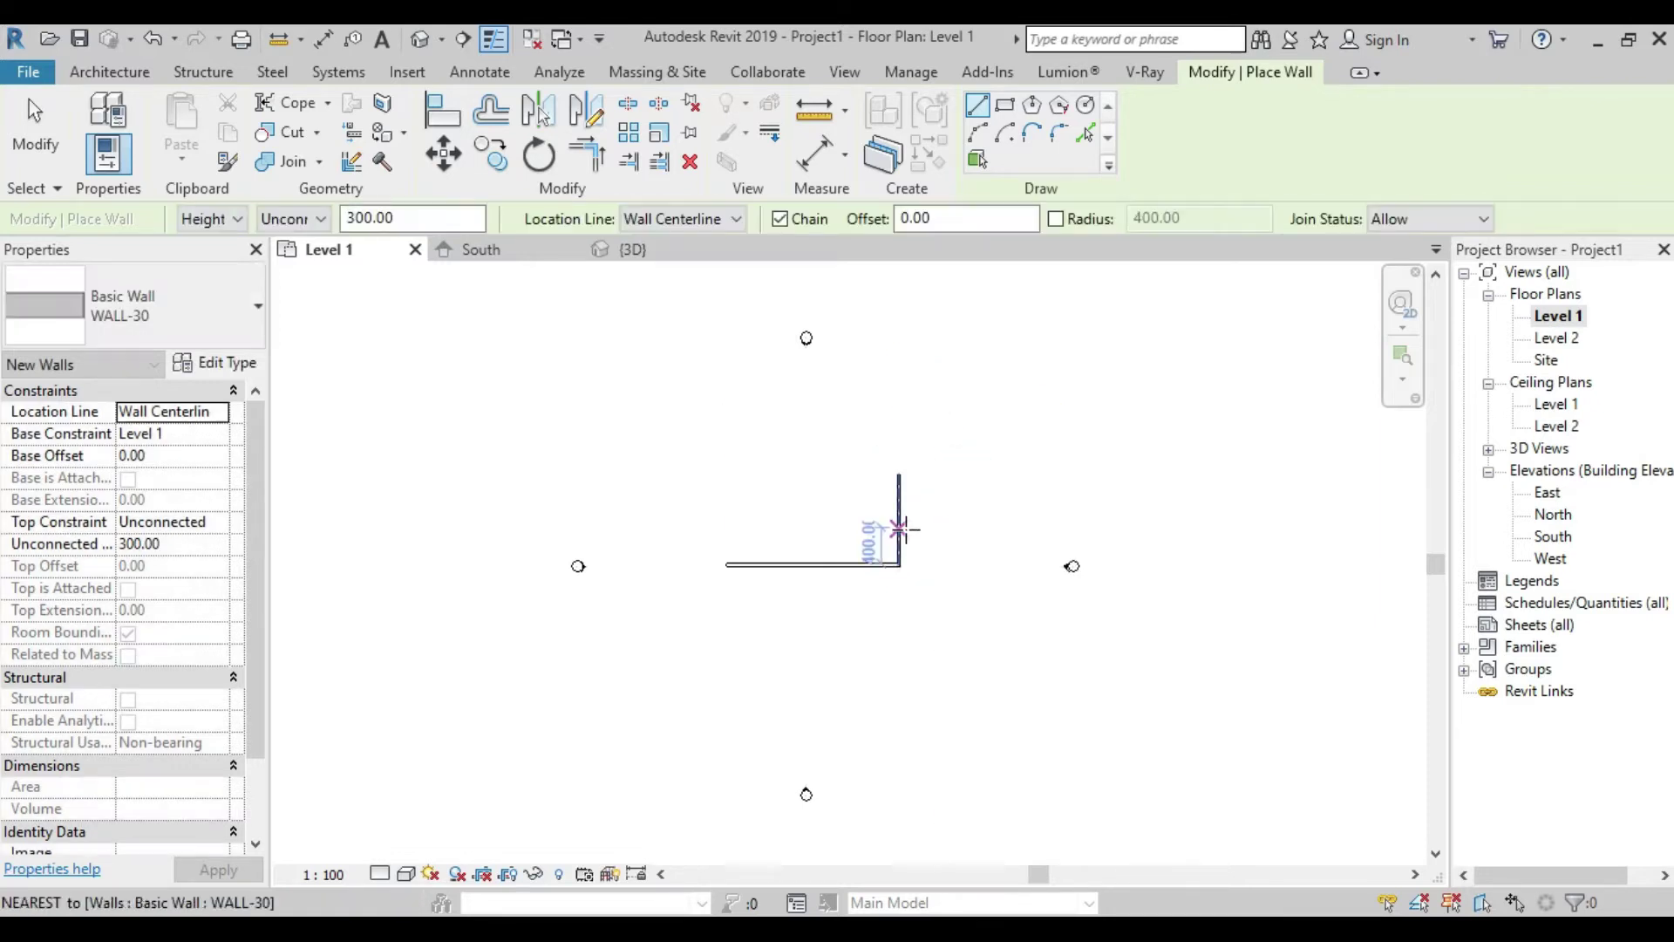
{"action": "right_click", "coordinate": [886, 479]}
{"action": "left_click", "coordinate": [916, 497]}
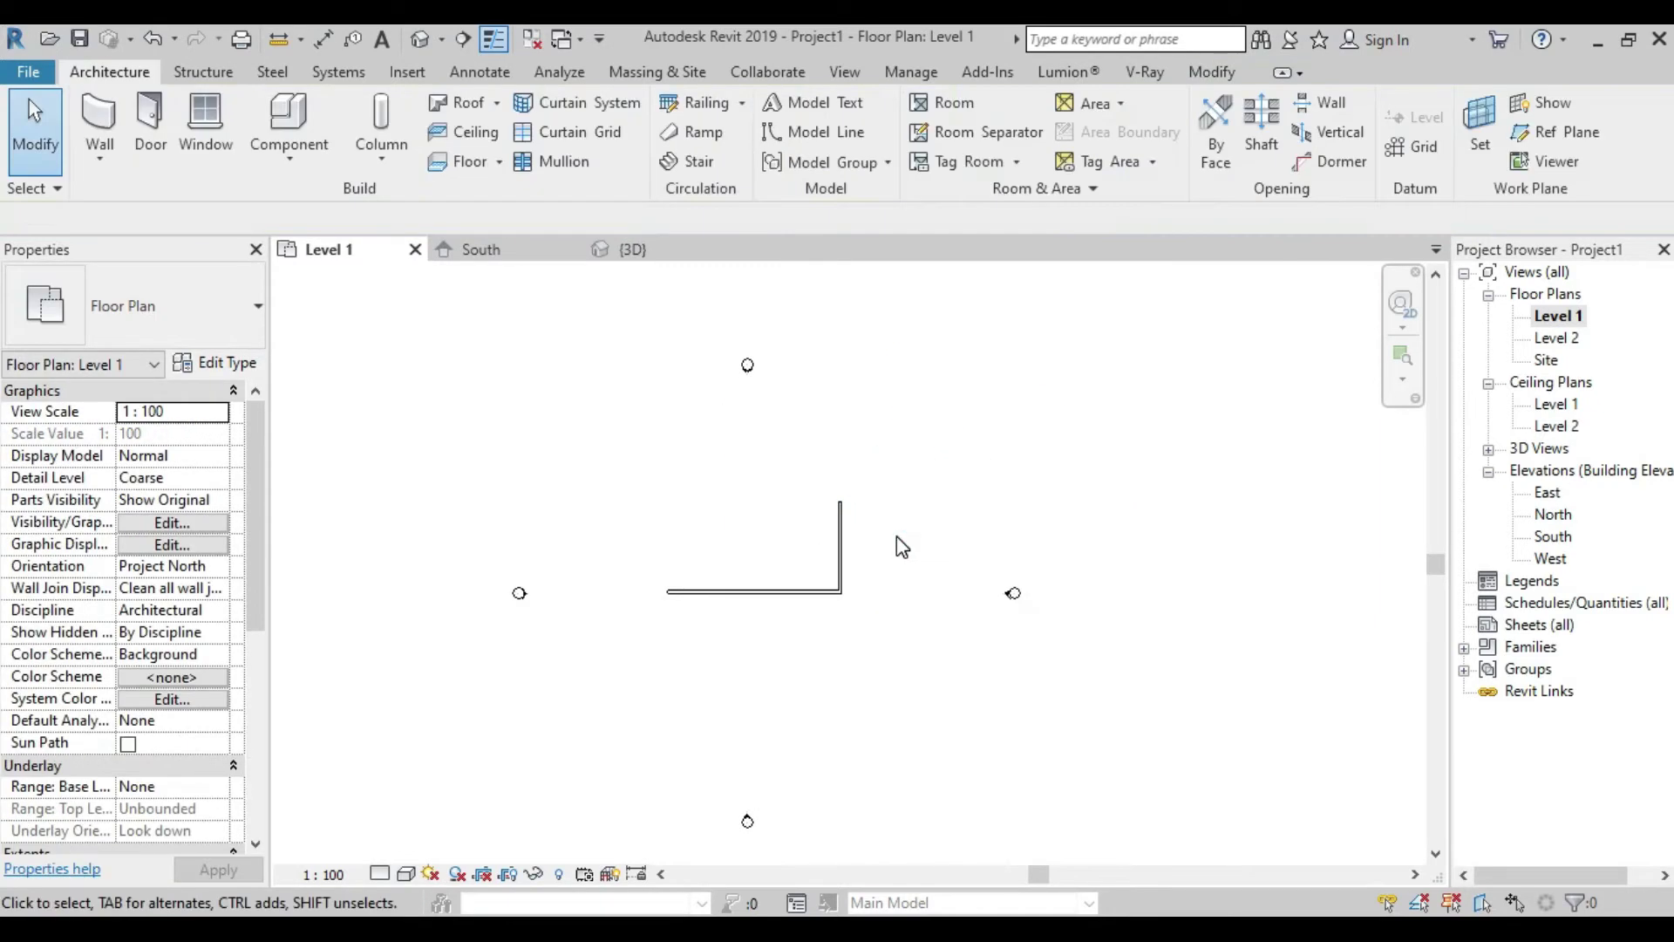
{"action": "scroll", "coordinate": [814, 620], "scroll_direction": "up", "scroll_amount": 5}
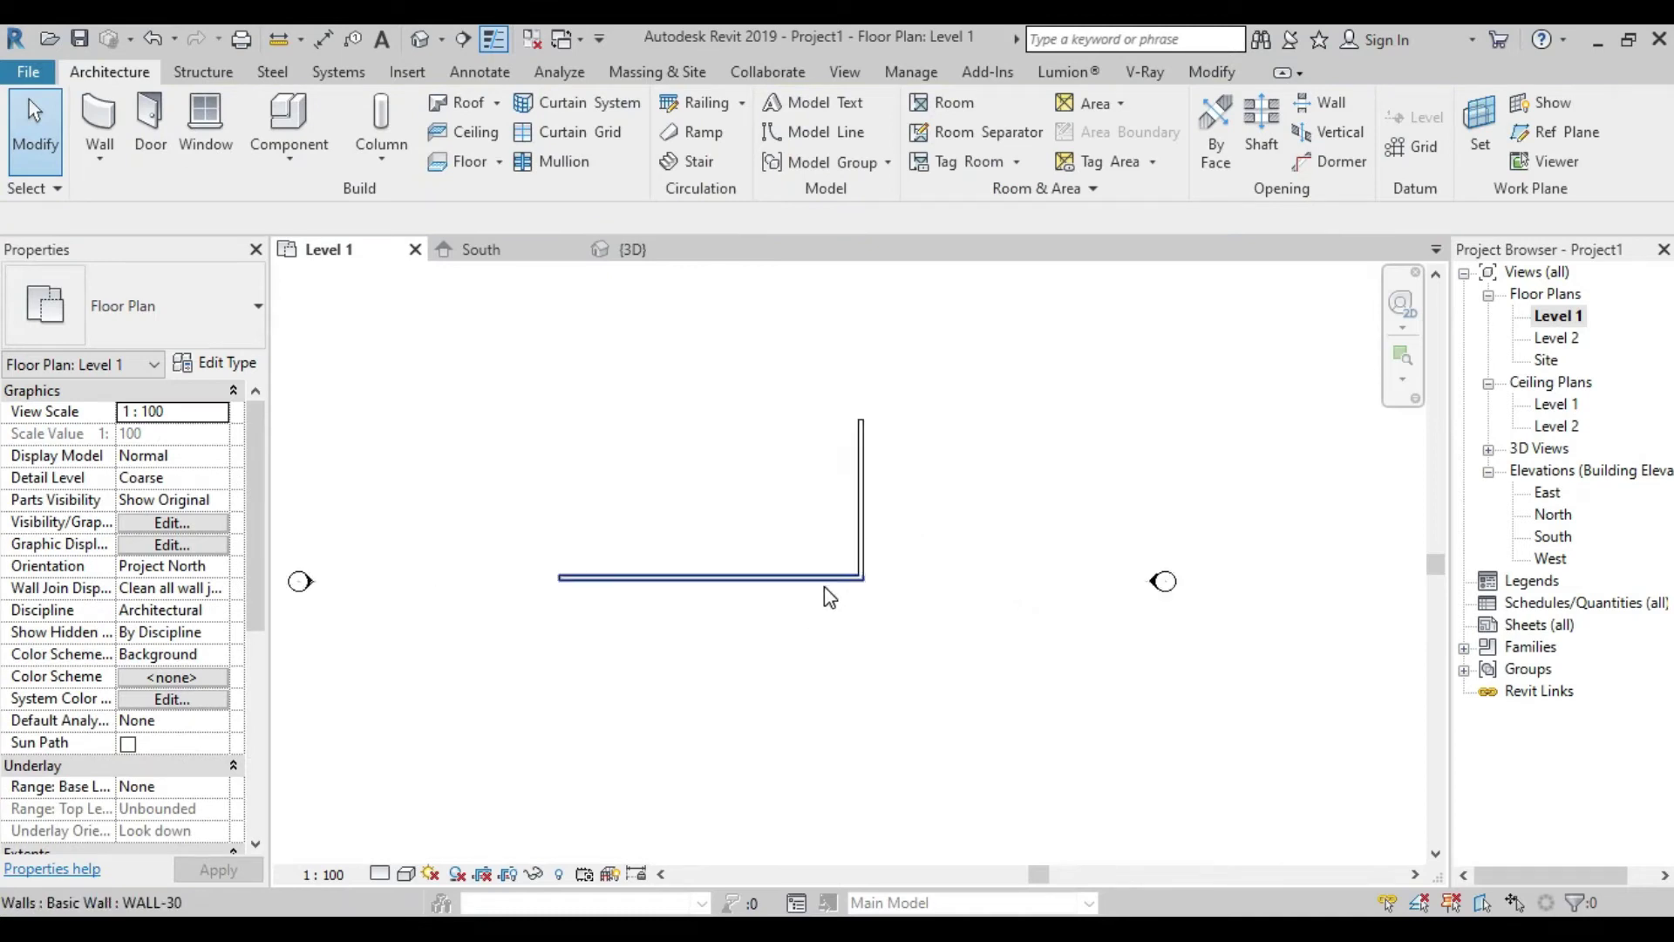
{"action": "middle_click_drag", "start_coordinate": [823, 604], "coordinate": [810, 633]}
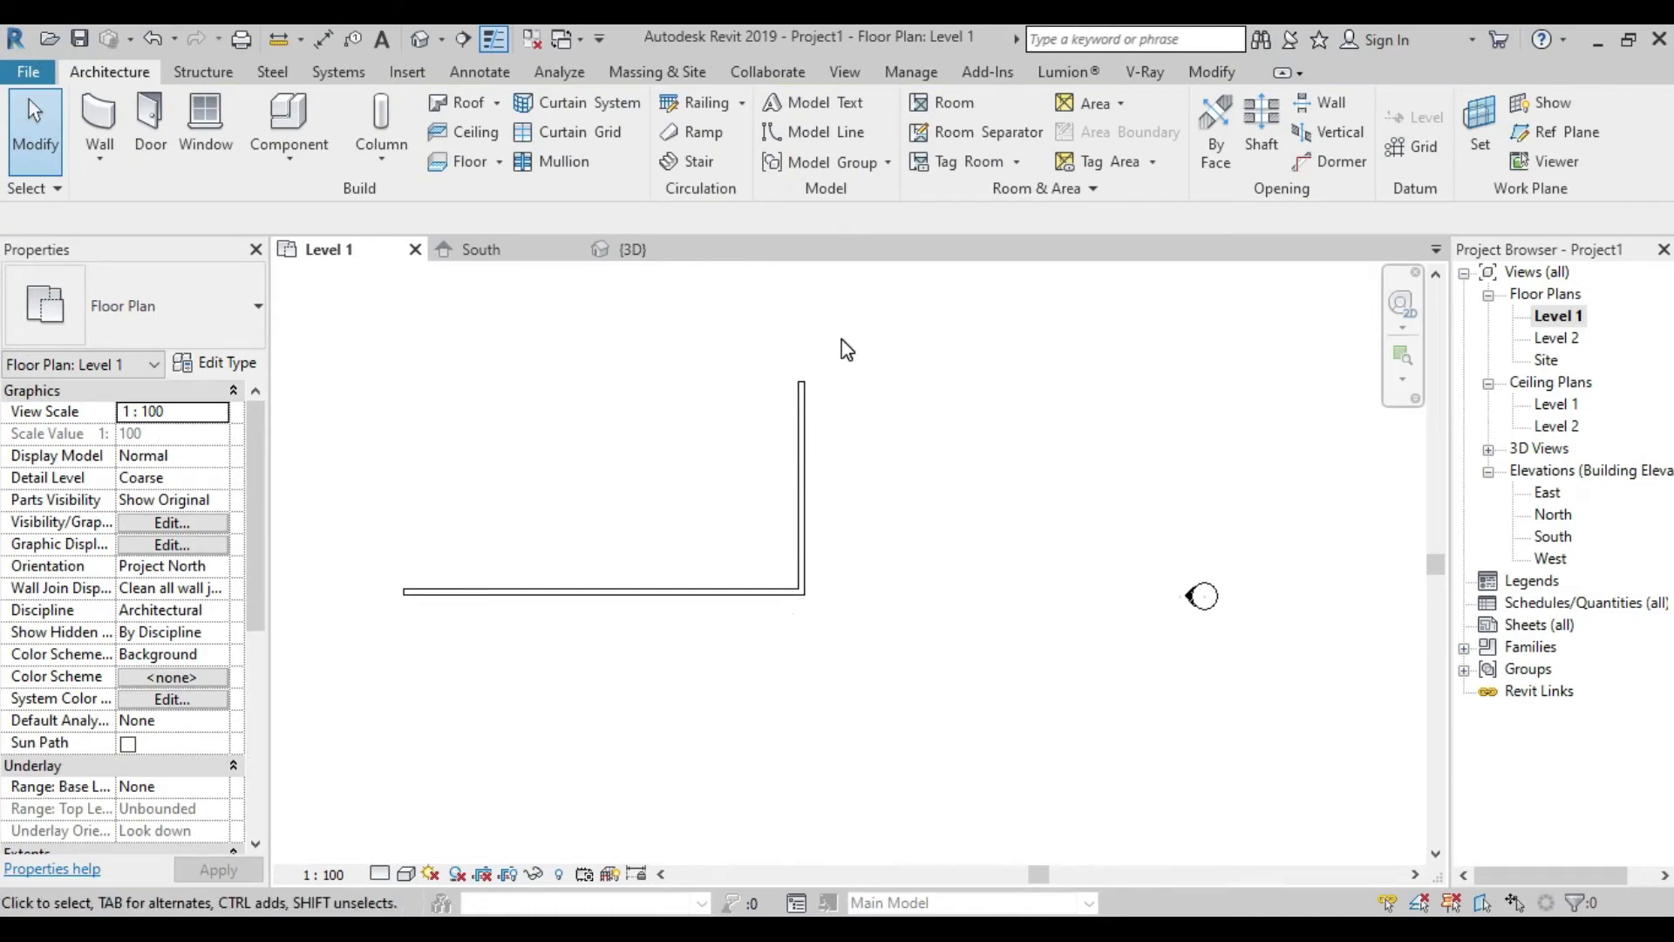
{"action": "left_click", "coordinate": [1212, 72]}
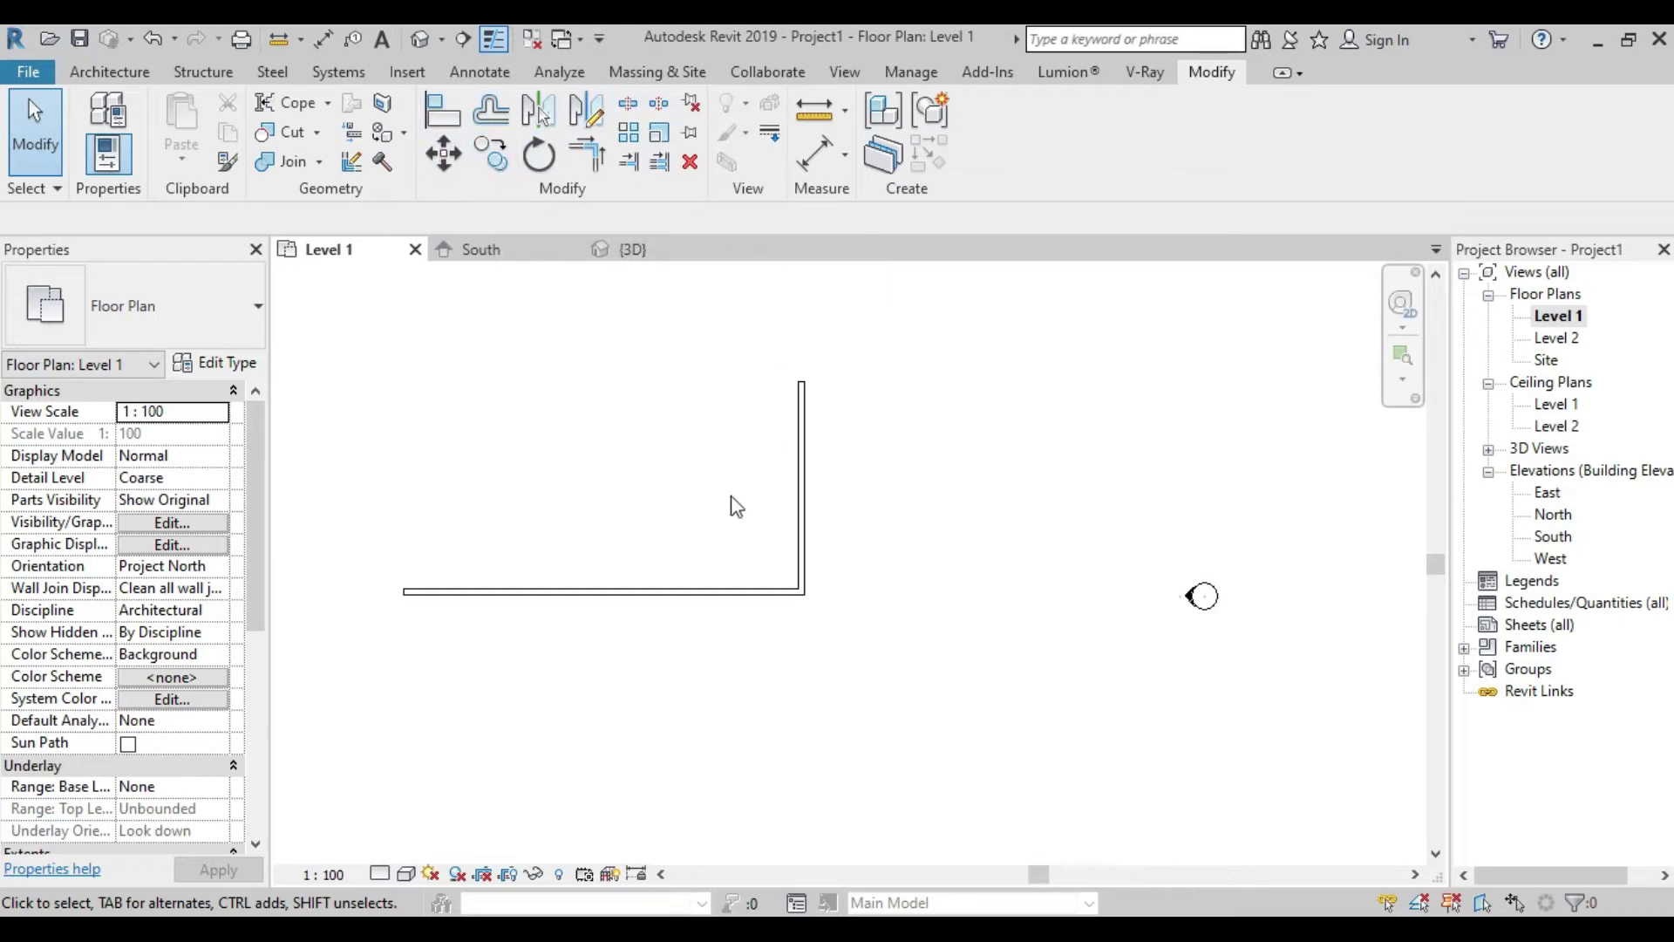
{"action": "left_click", "coordinate": [109, 71]}
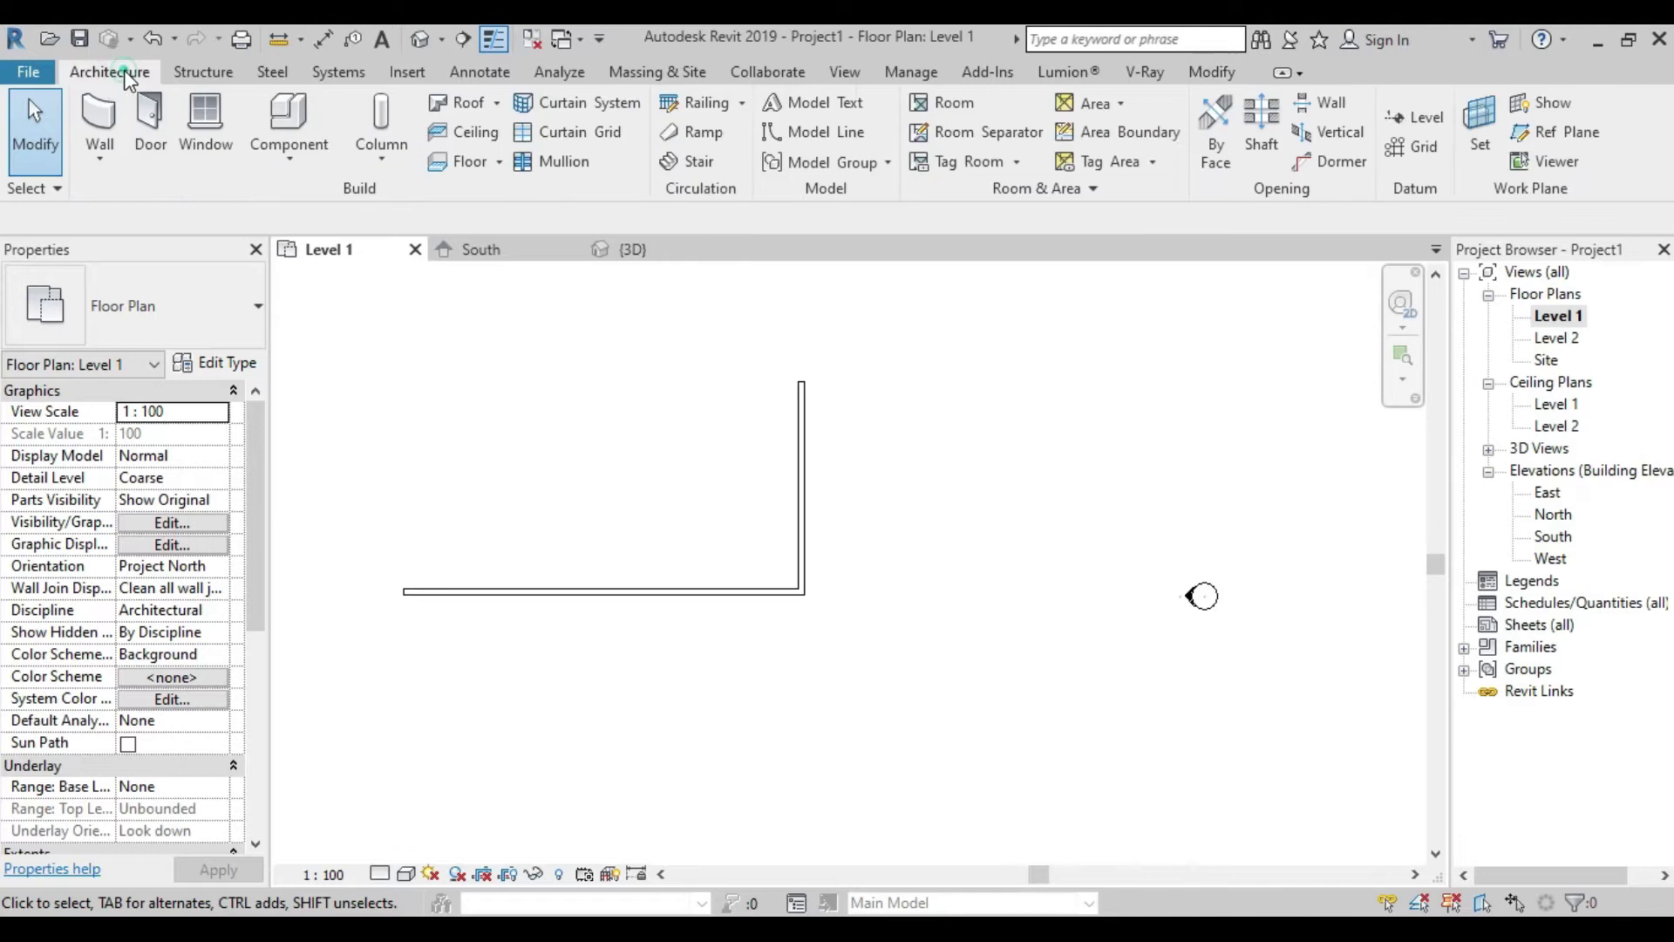
Delete the vertical wall and shorten the horizontal wall from its east end to a length of about 890
{"action": "left_click", "coordinate": [799, 420]}
{"action": "key", "text": "Delete"}
{"action": "left_click", "coordinate": [793, 591]}
{"action": "left_click_drag", "start_coordinate": [793, 592], "coordinate": [587, 587]}
{"action": "left_click", "coordinate": [587, 652]}
{"action": "middle_click_drag", "start_coordinate": [587, 653], "coordinate": [743, 613]}
{"action": "scroll", "coordinate": [710, 568], "scroll_direction": "down", "scroll_amount": 2}
{"action": "scroll", "coordinate": [710, 565], "scroll_direction": "up", "scroll_amount": 4}
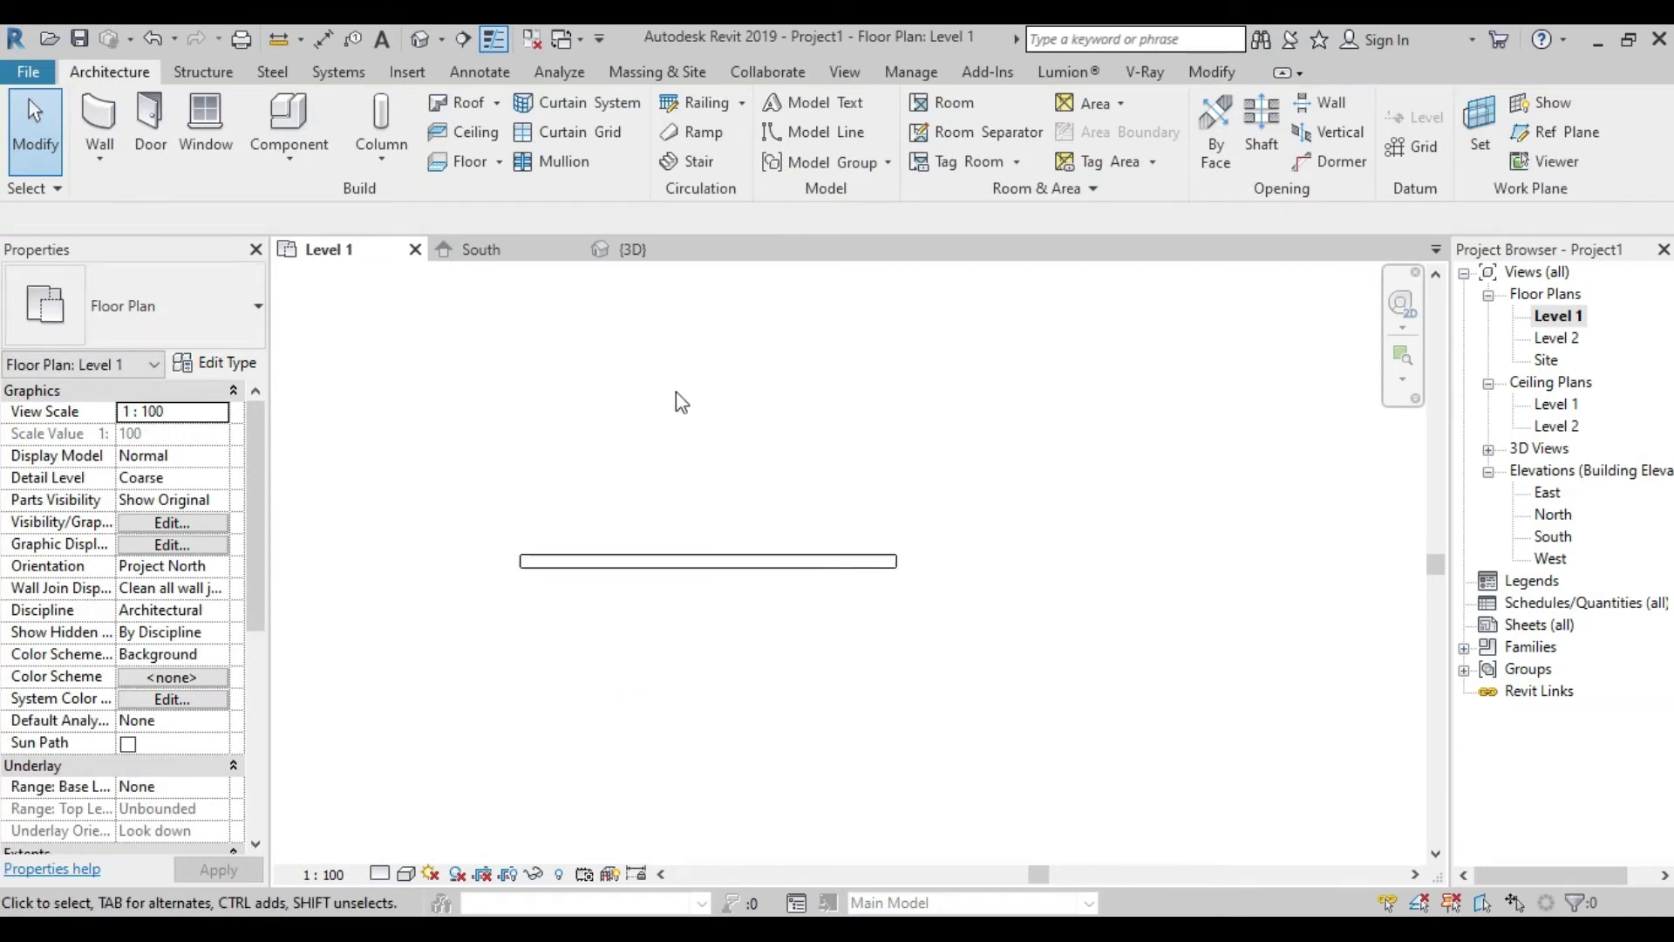
Examine the editing tools specific to the selected horizontal wall, and the general modify tools with nothing selected
{"action": "left_click", "coordinate": [734, 559]}
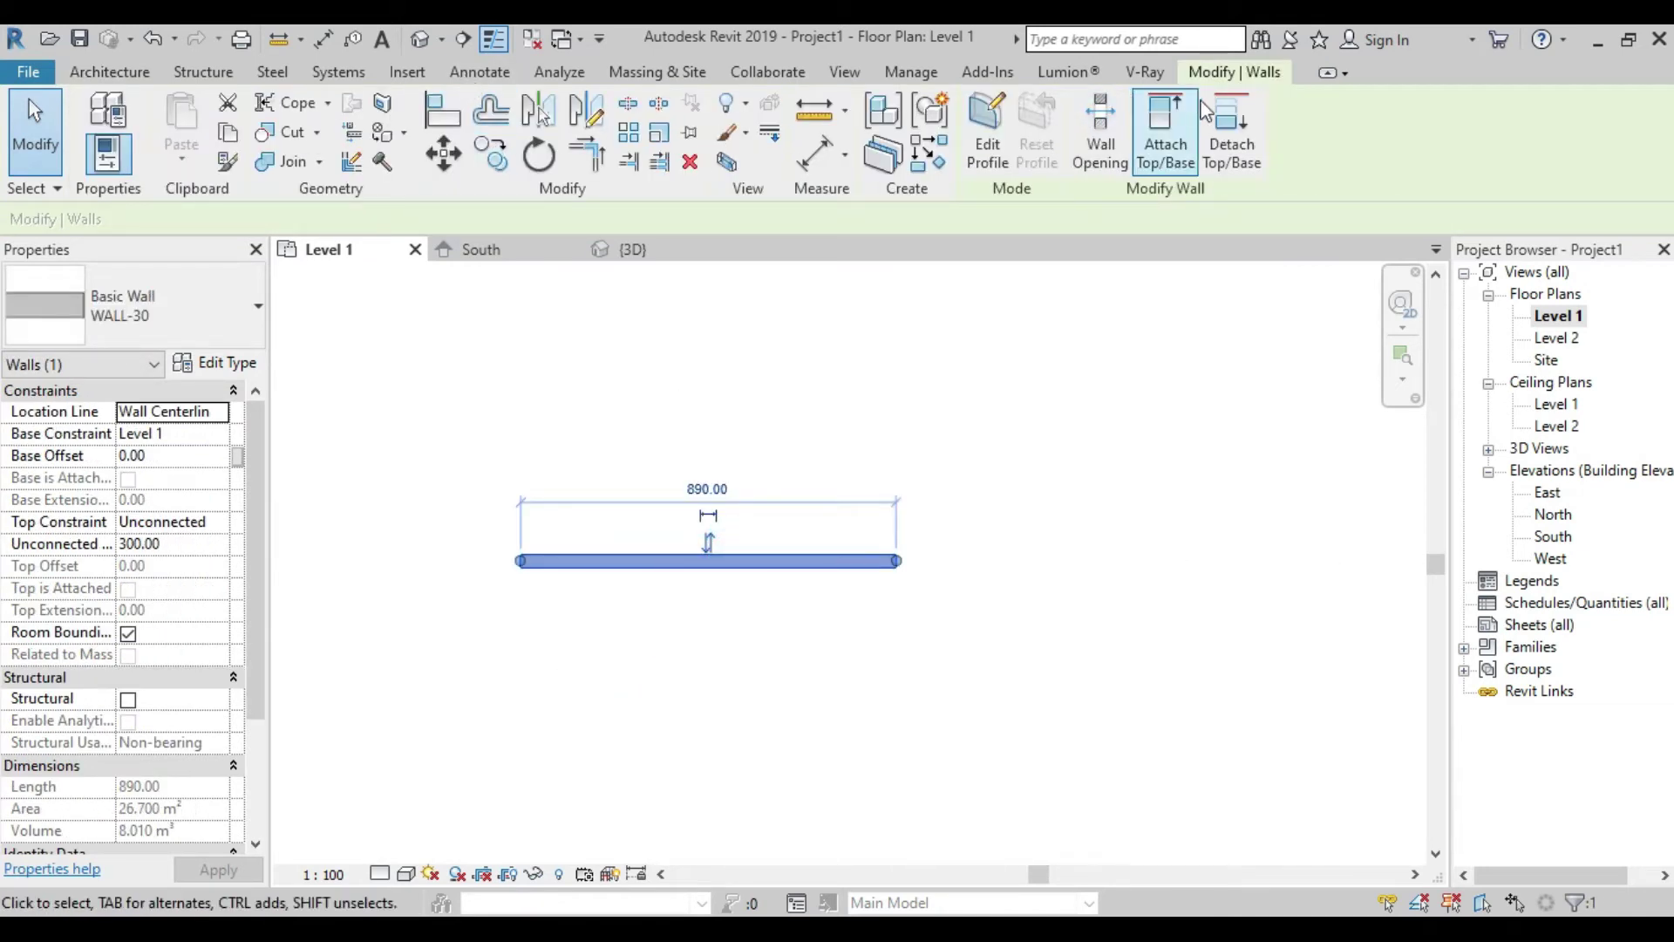
{"action": "left_click", "coordinate": [1107, 370]}
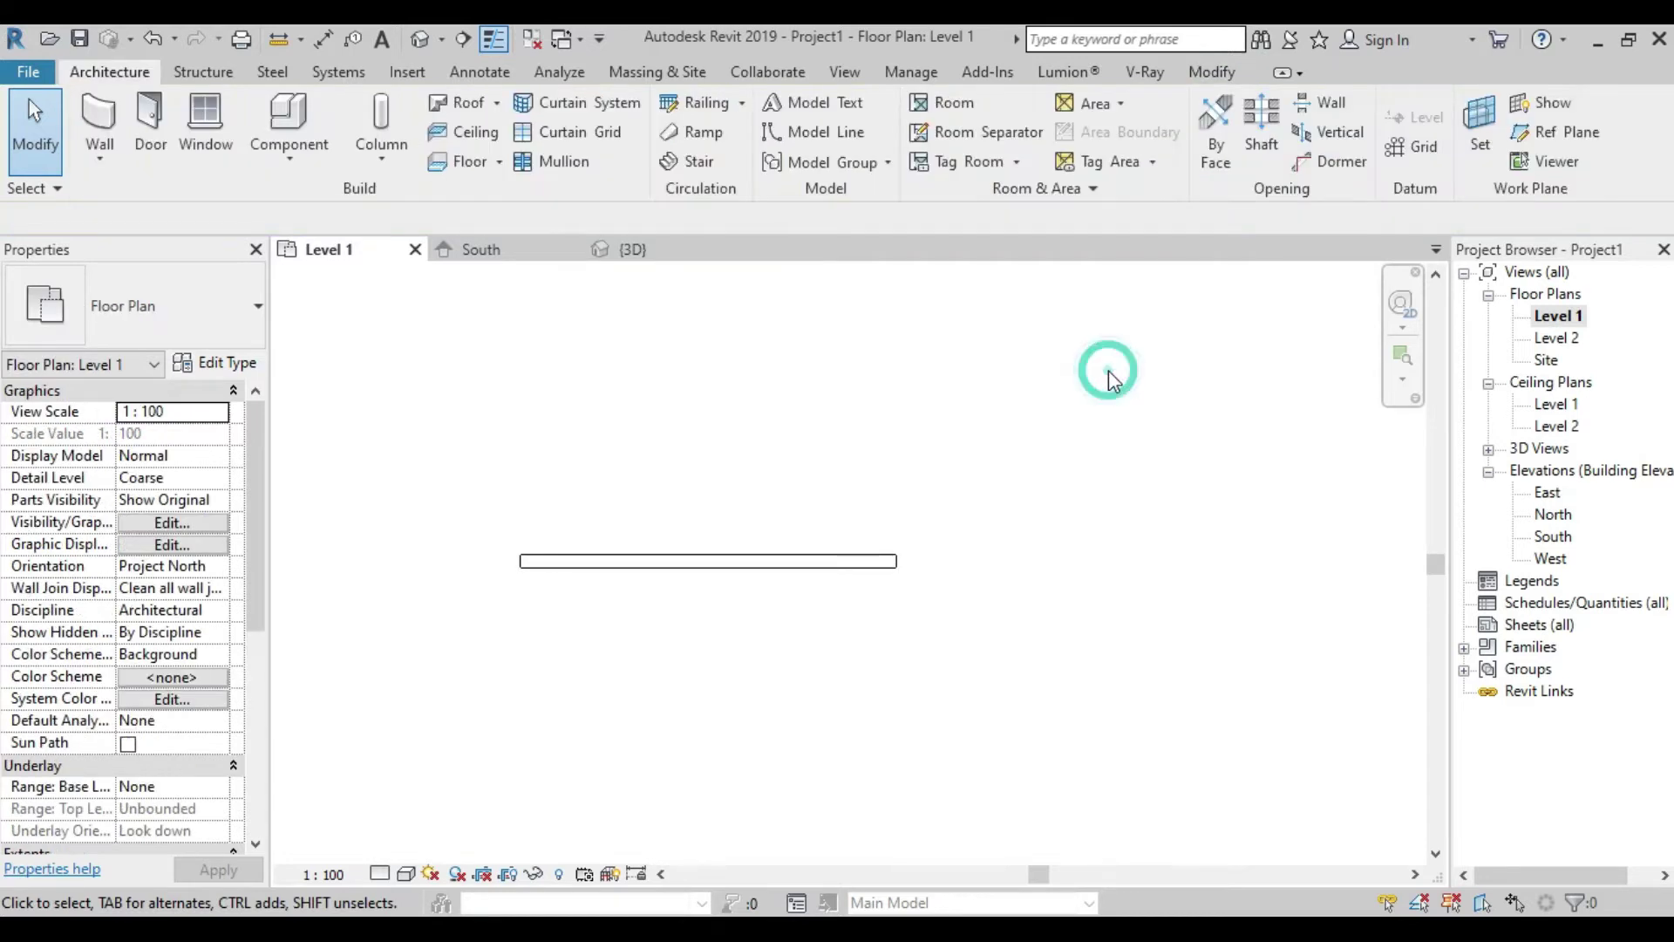
{"action": "left_click", "coordinate": [1204, 75]}
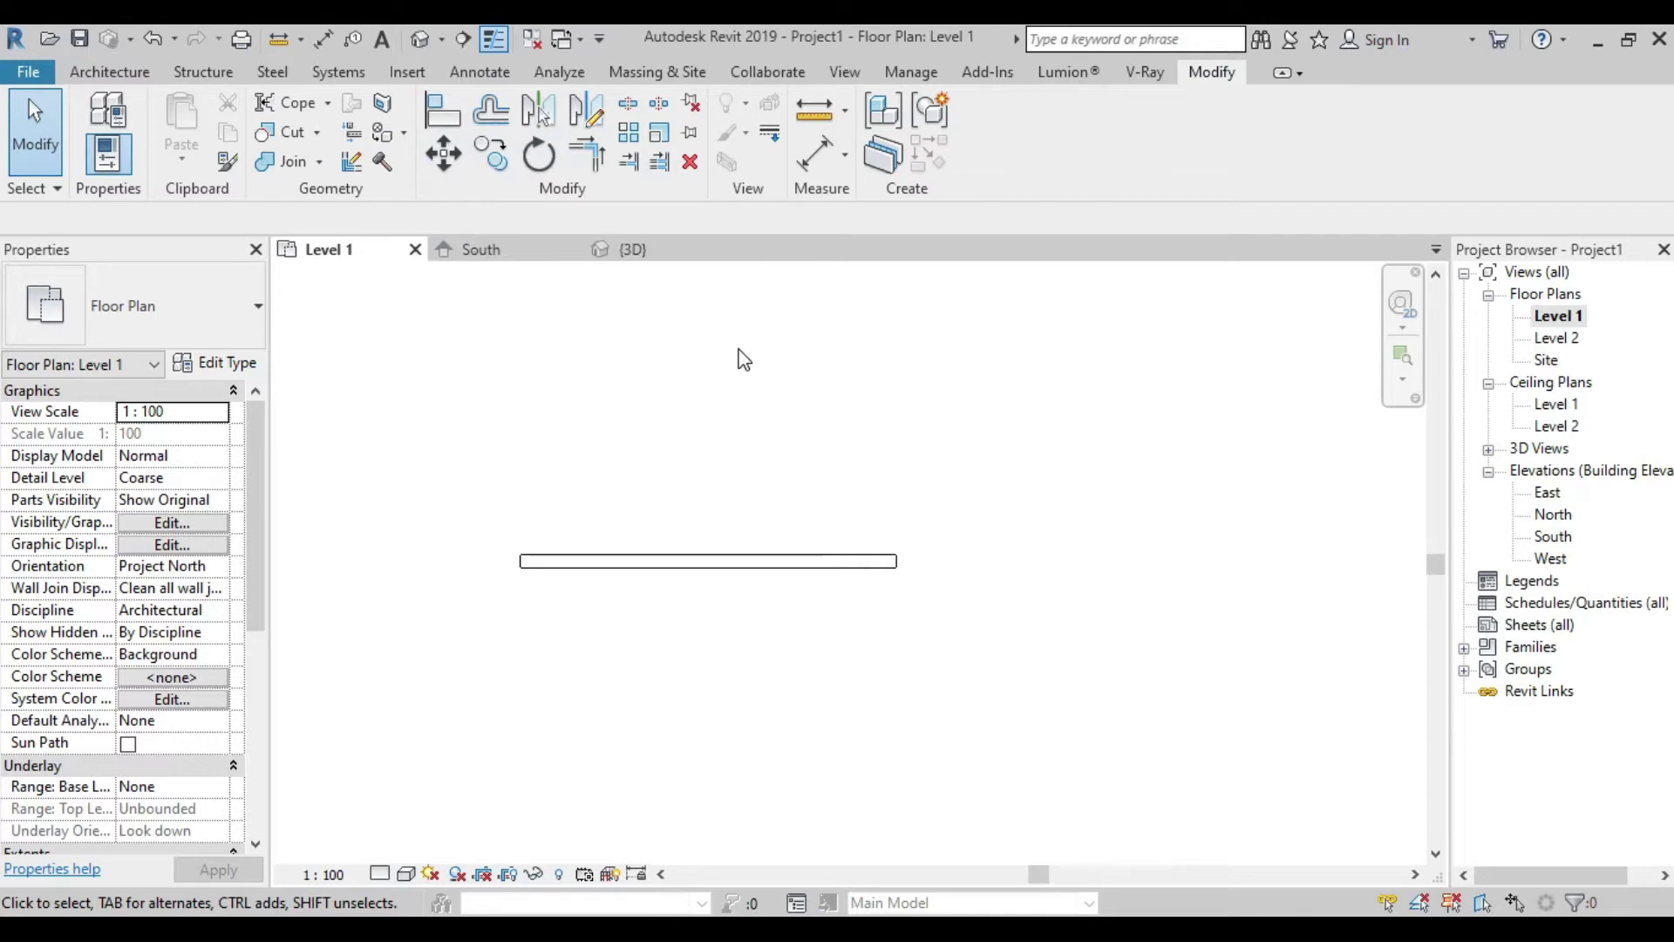
Copy the horizontal wall twice northward with Multiple enabled, leaving a gap of about 190 between the two copies
{"action": "left_click", "coordinate": [764, 559]}
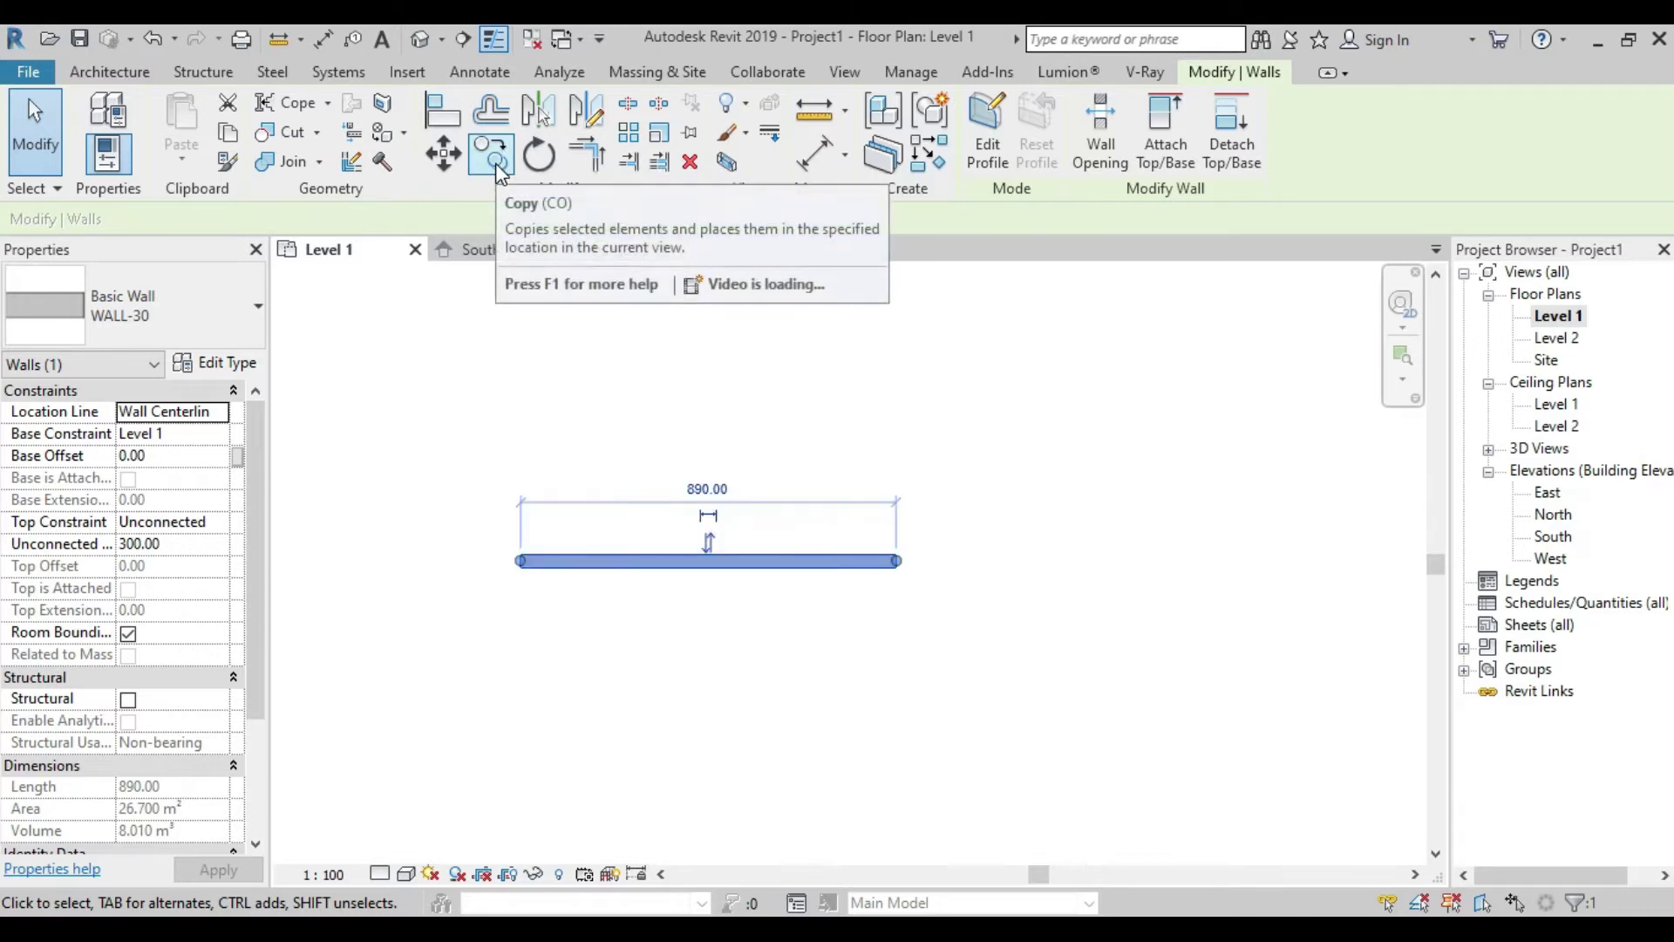
{"action": "key", "text": "c"}
{"action": "key", "text": "o"}
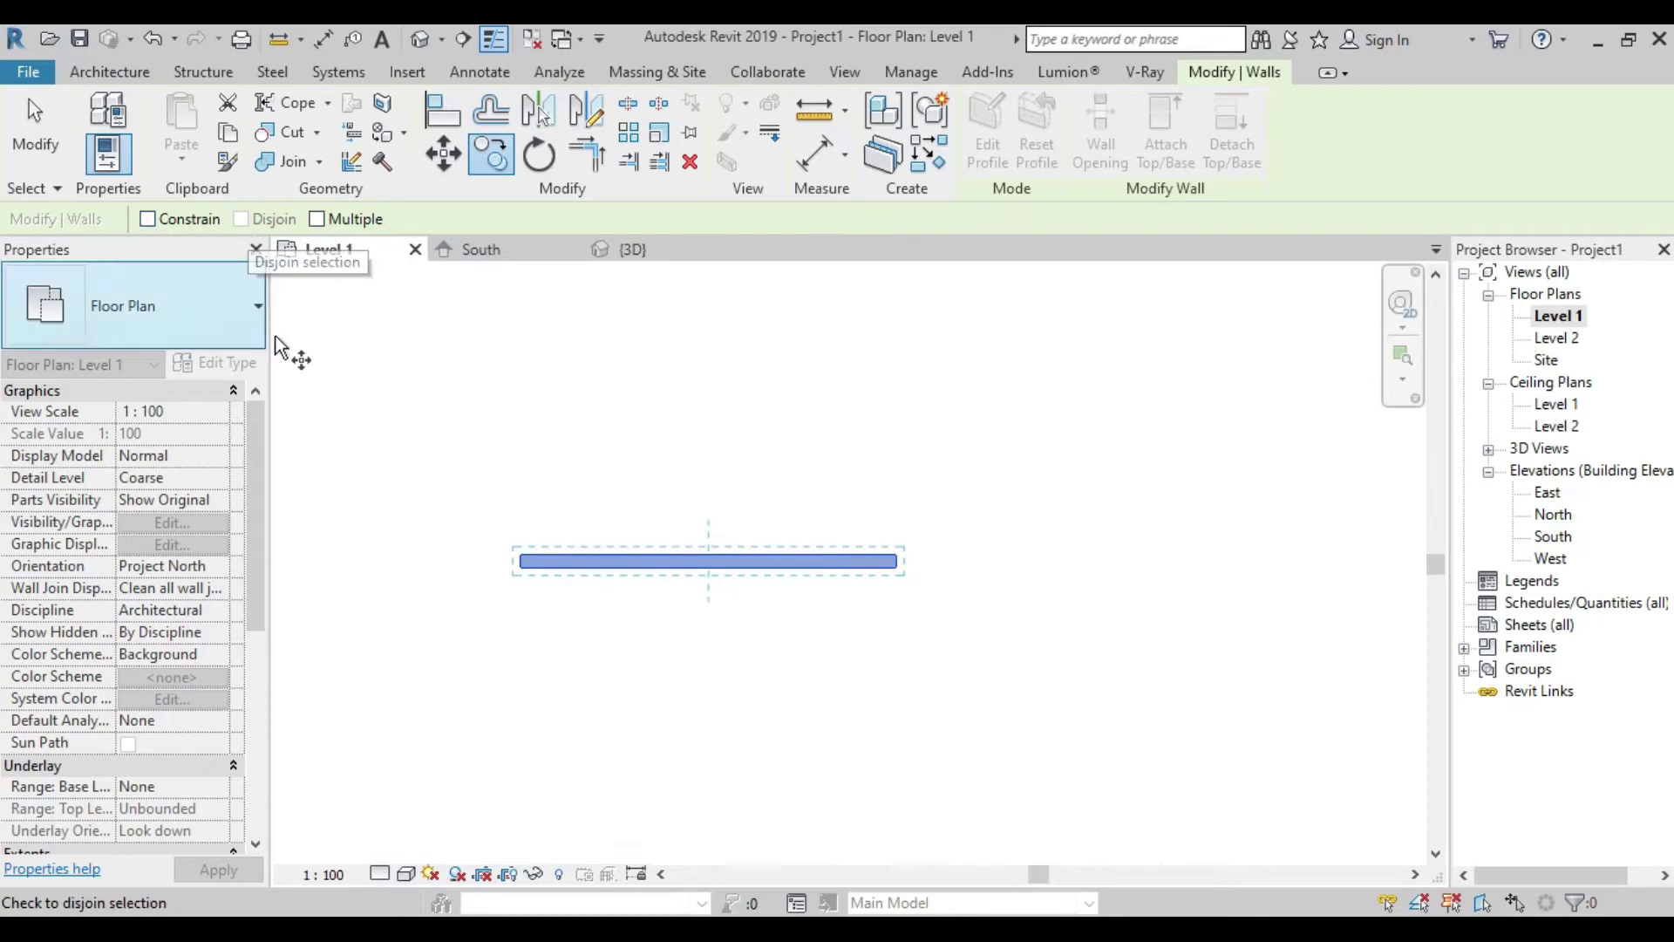
{"action": "left_click", "coordinate": [316, 218]}
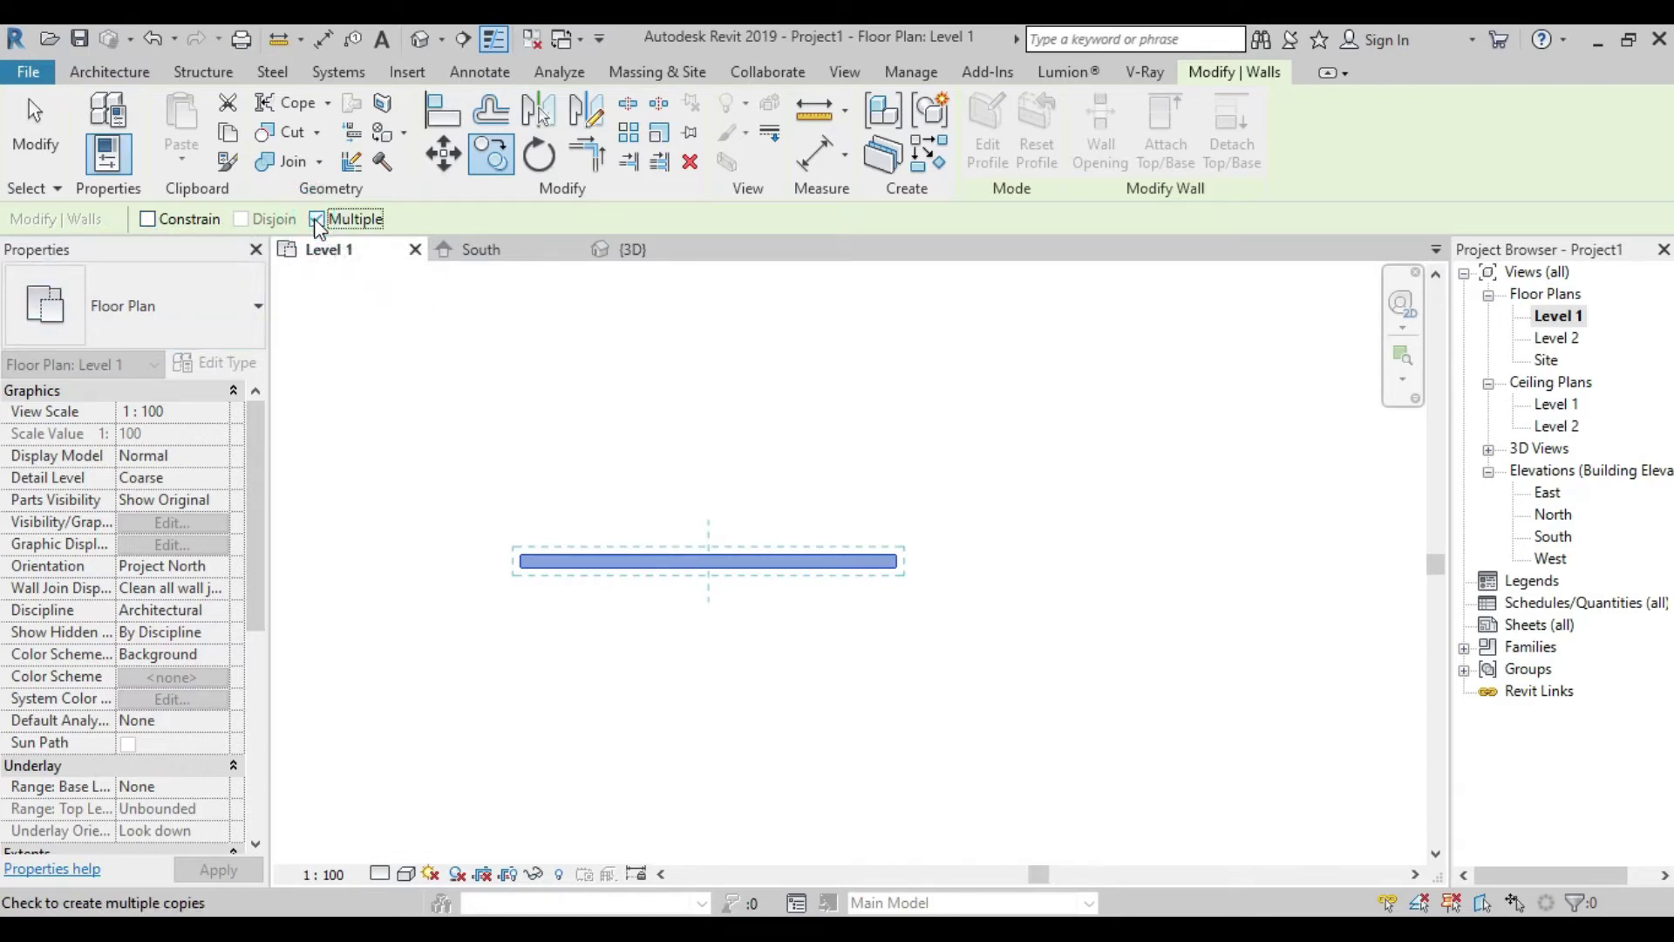
{"action": "left_click", "coordinate": [521, 560]}
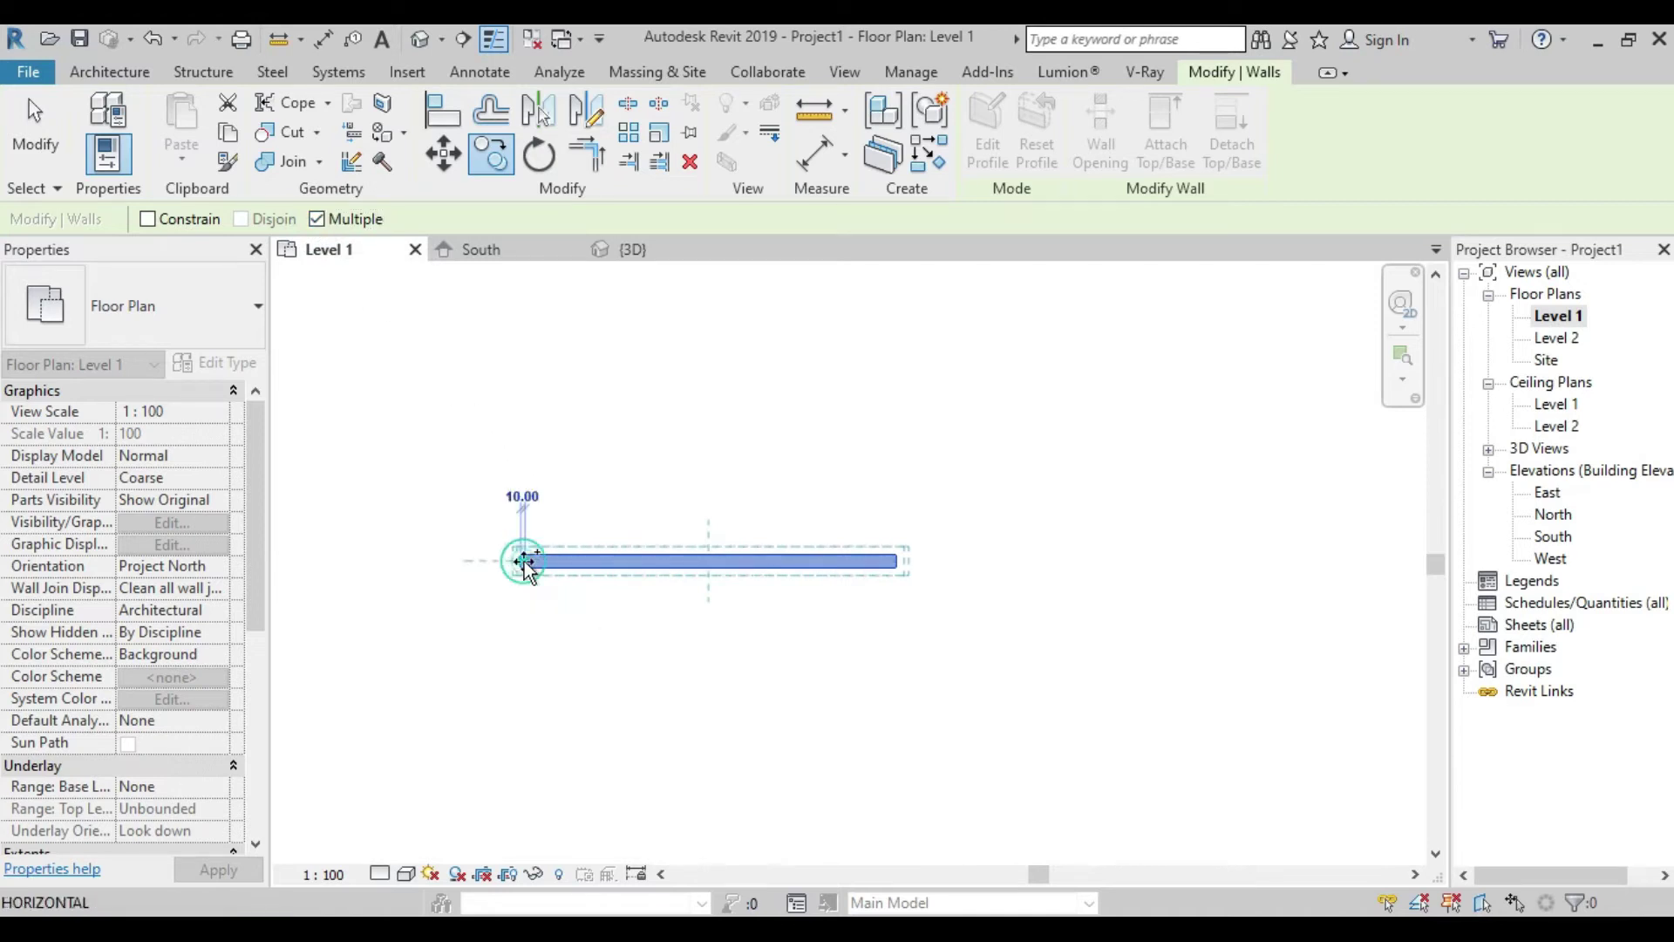
{"action": "left_click", "coordinate": [522, 465]}
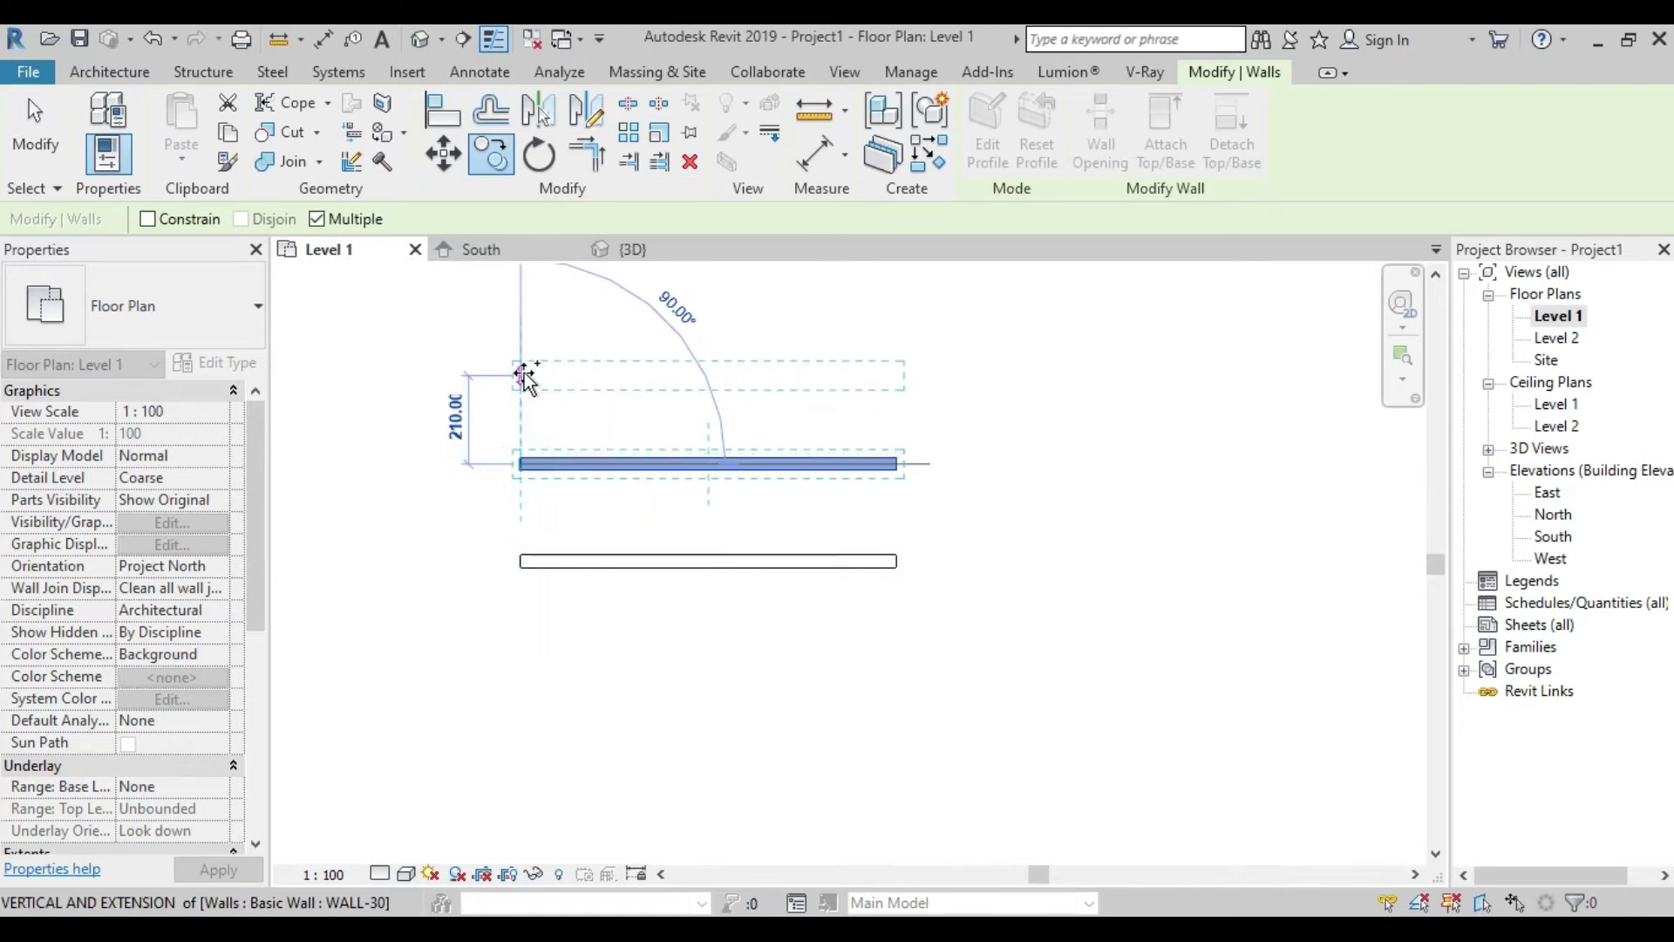
{"action": "left_click", "coordinate": [844, 368]}
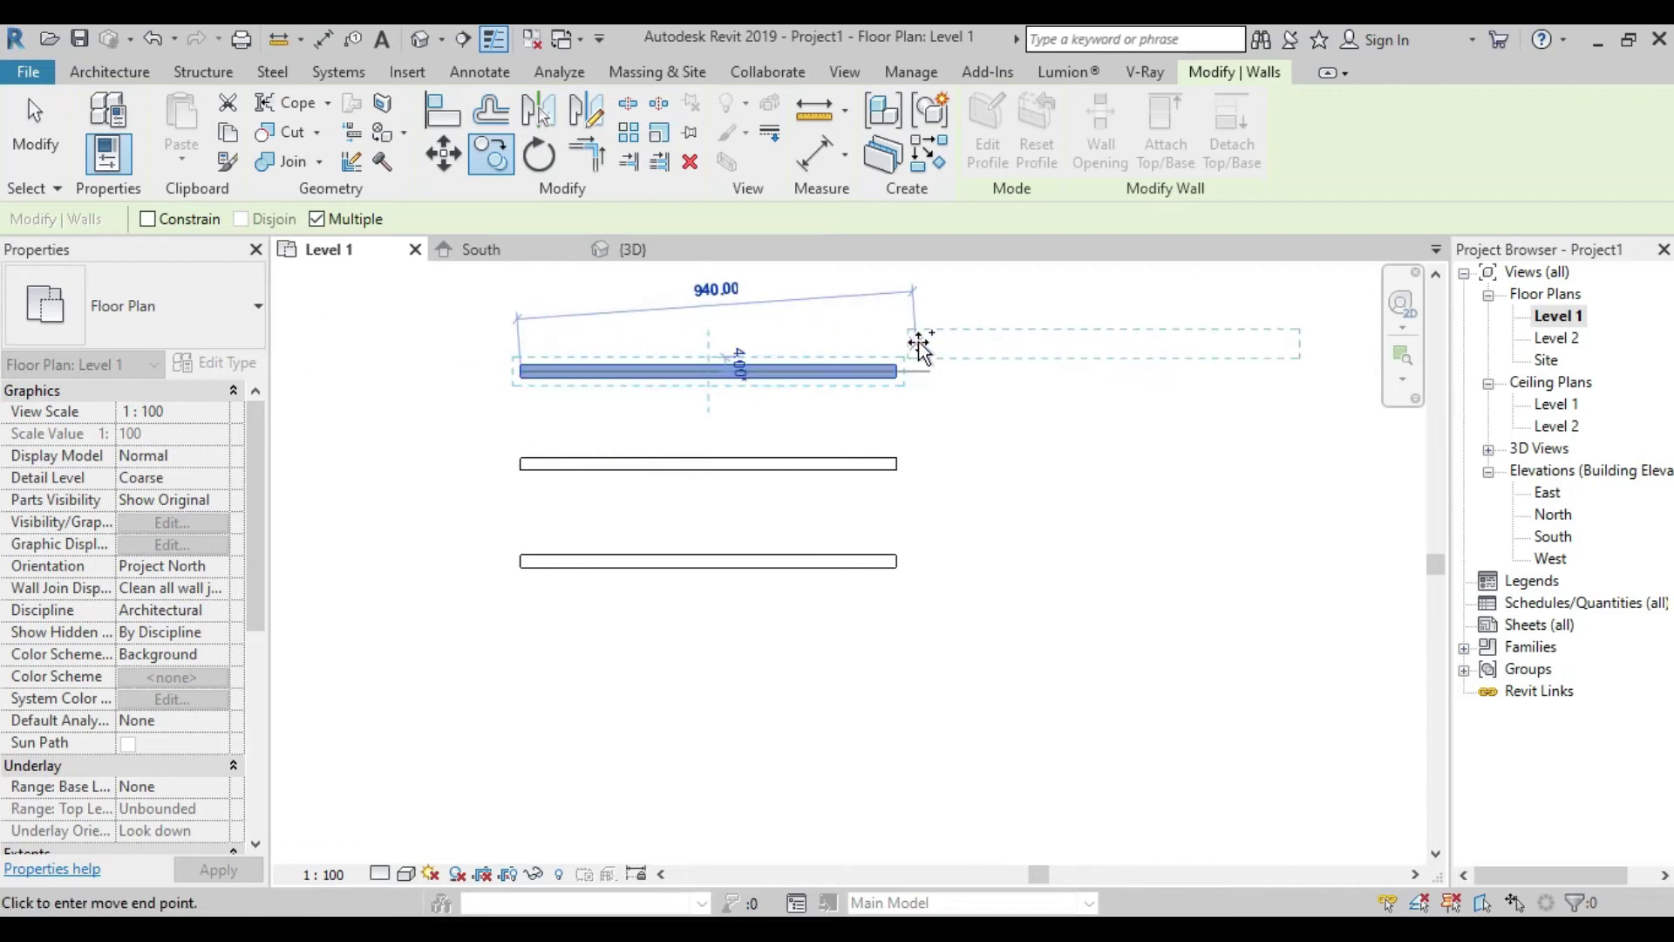
{"action": "right_click", "coordinate": [945, 341]}
{"action": "left_click", "coordinate": [966, 370]}
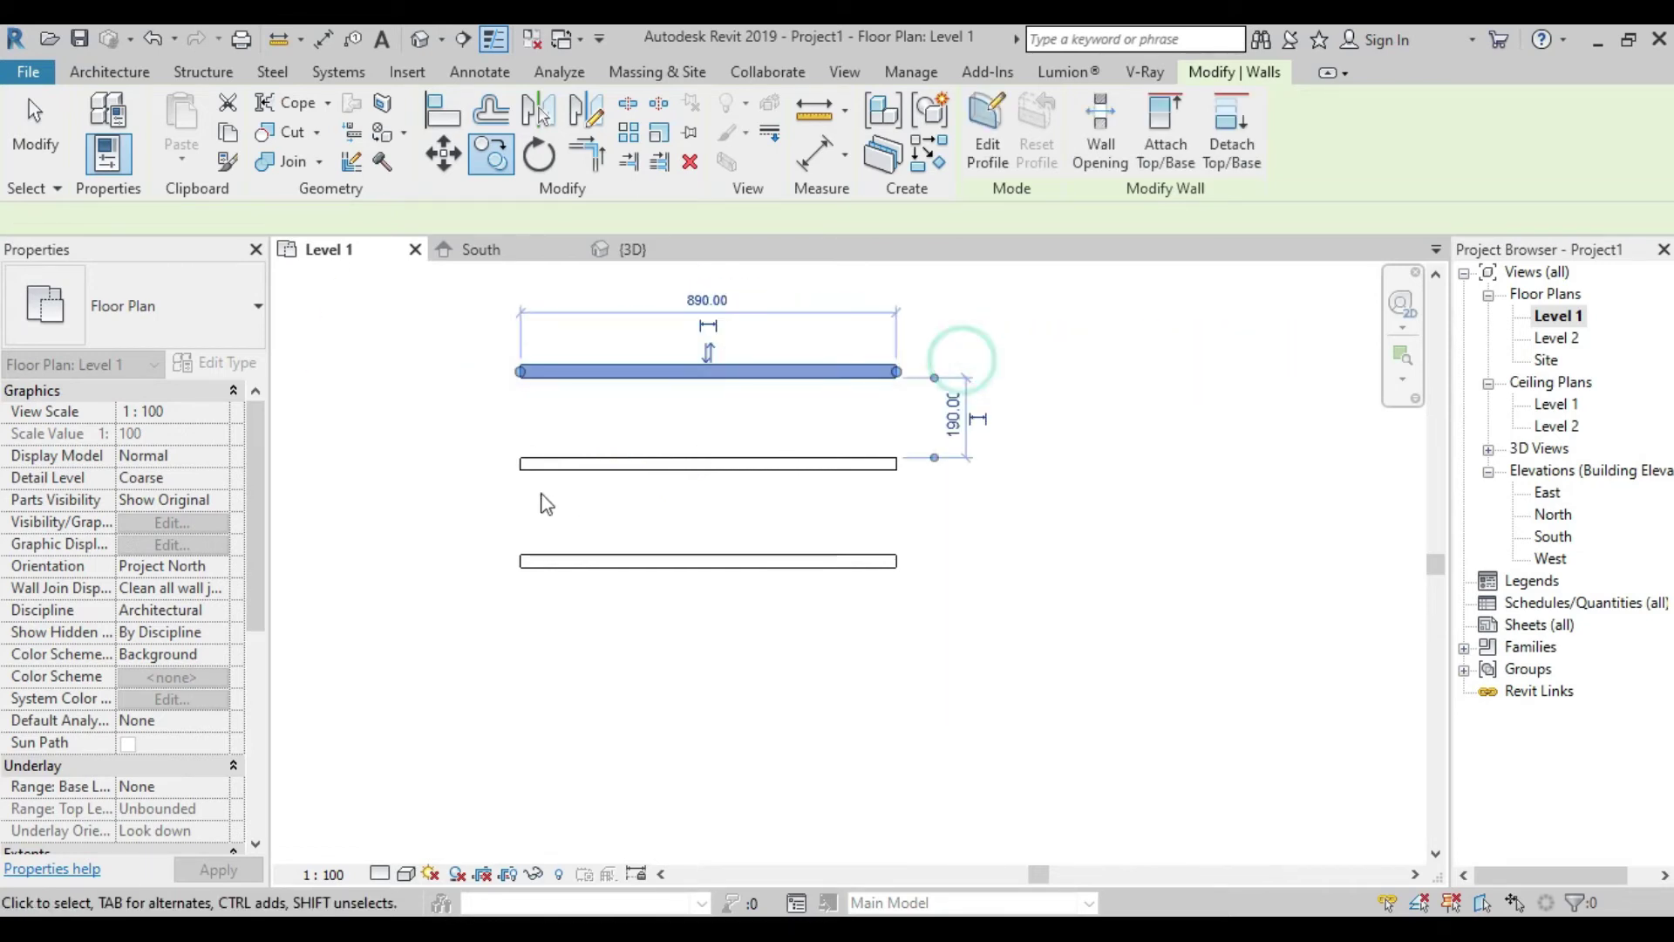
Inspect the original wall and its two copies in the Level 1 plan and in the 3D view
{"action": "scroll", "coordinate": [543, 492], "scroll_direction": "down", "scroll_amount": 2}
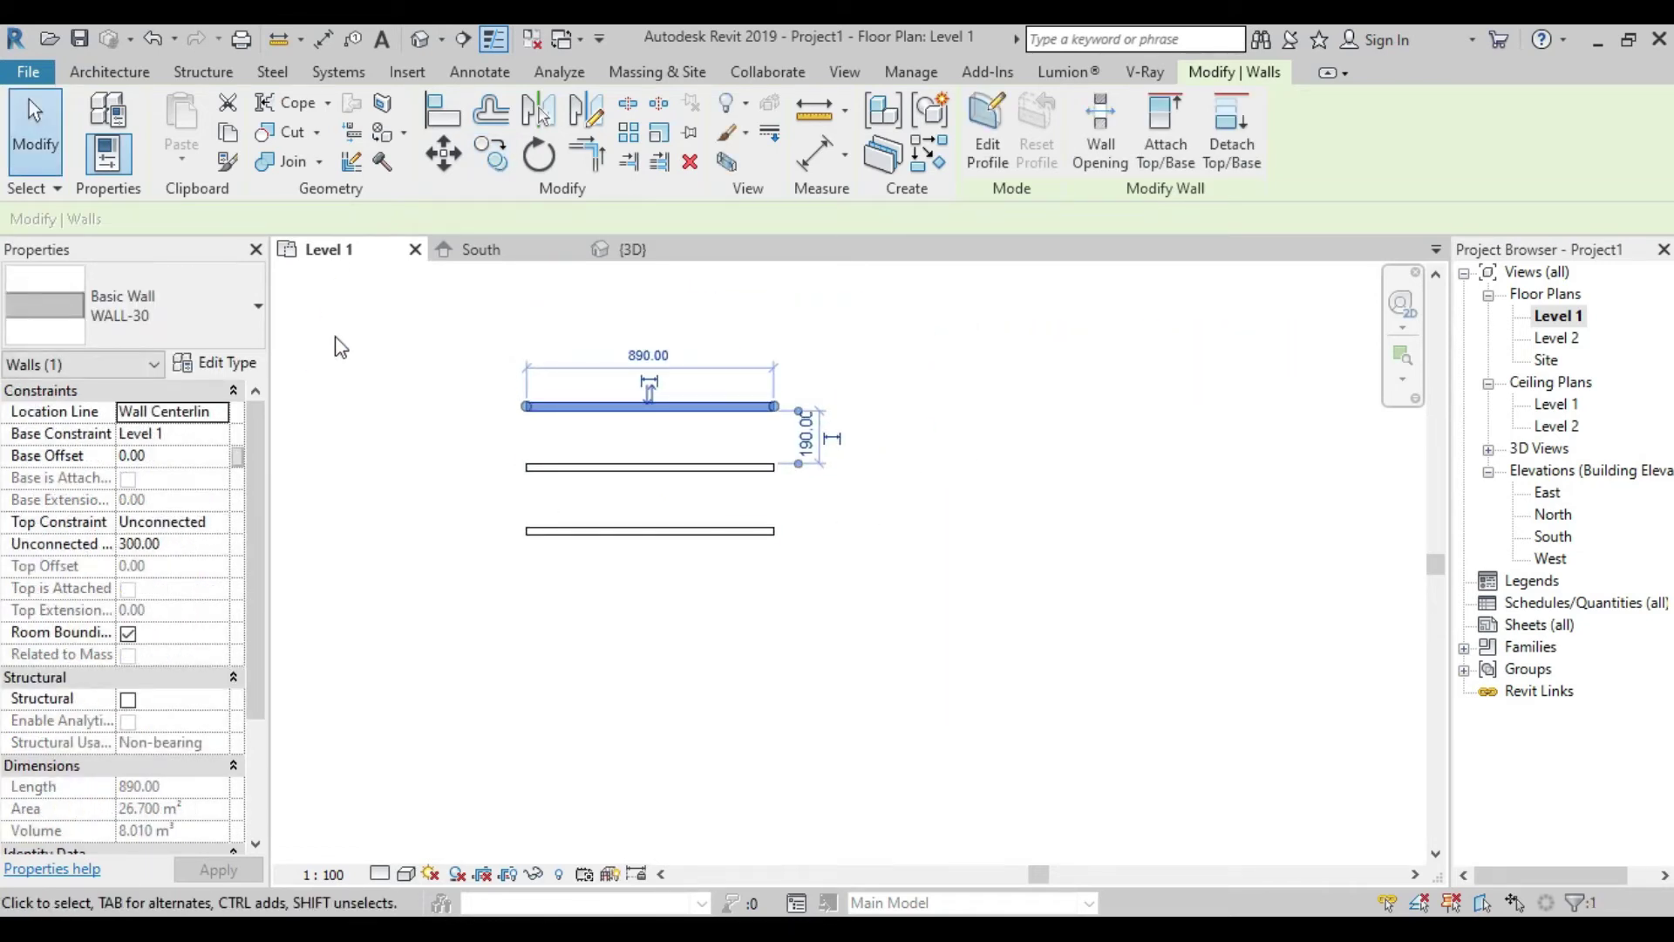
{"action": "left_click", "coordinate": [664, 645]}
{"action": "middle_click_drag", "start_coordinate": [792, 564], "coordinate": [733, 606]}
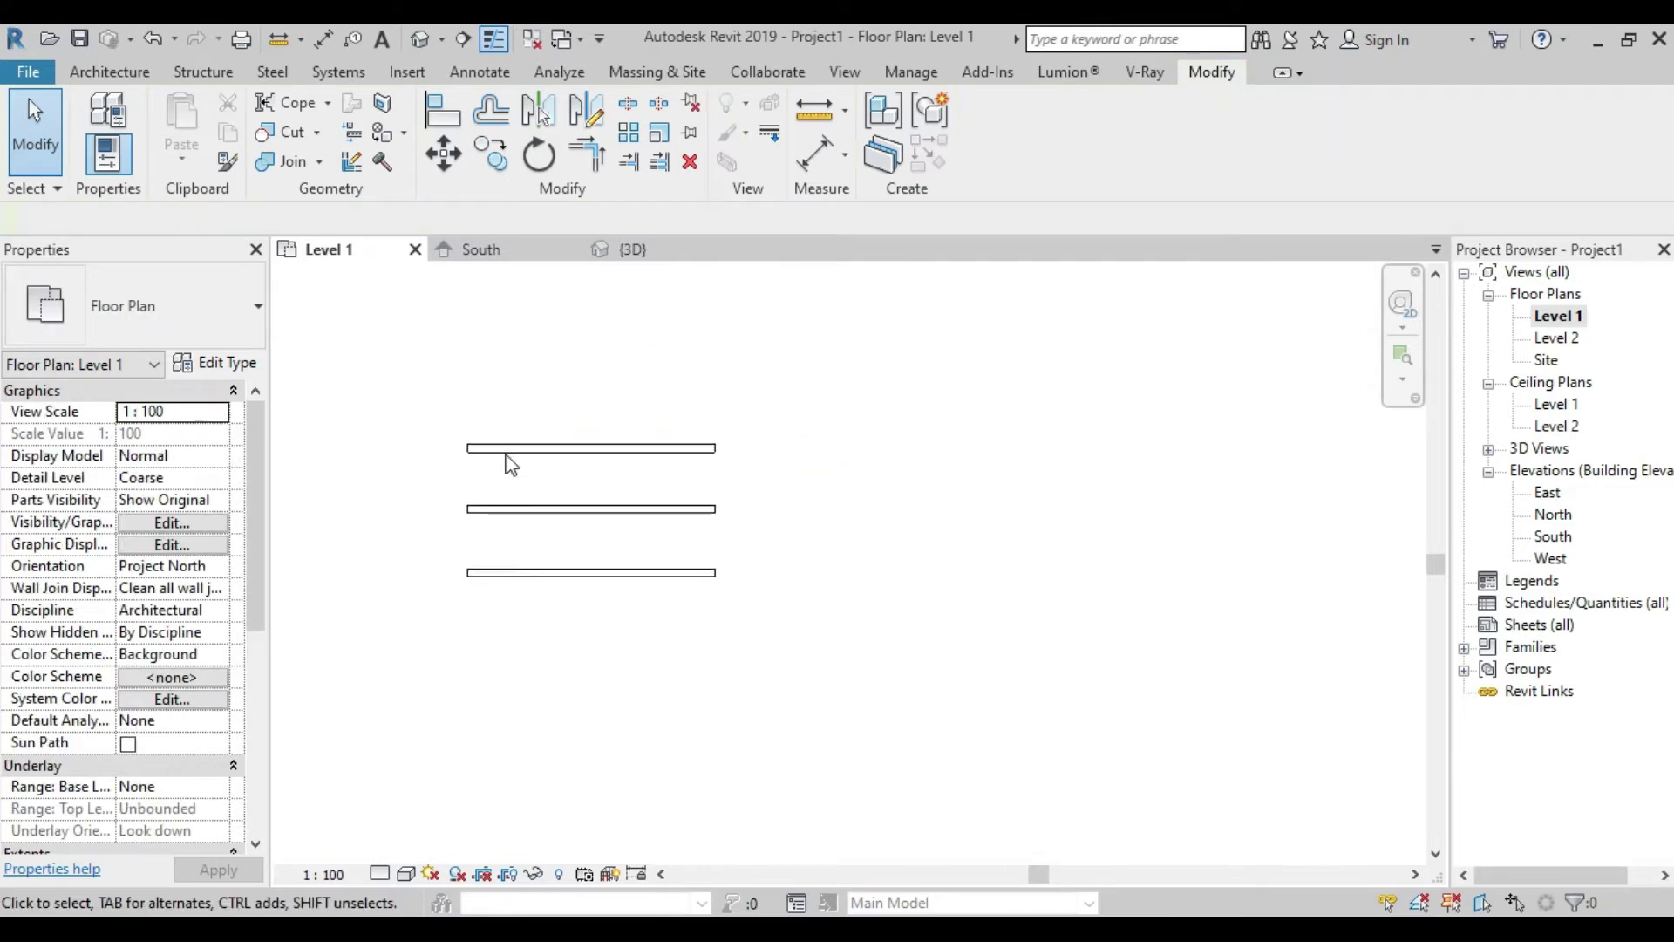
{"action": "left_click_drag", "start_coordinate": [423, 398], "coordinate": [562, 384]}
{"action": "left_click", "coordinate": [419, 38]}
{"action": "scroll", "coordinate": [567, 532], "scroll_direction": "up", "scroll_amount": 5}
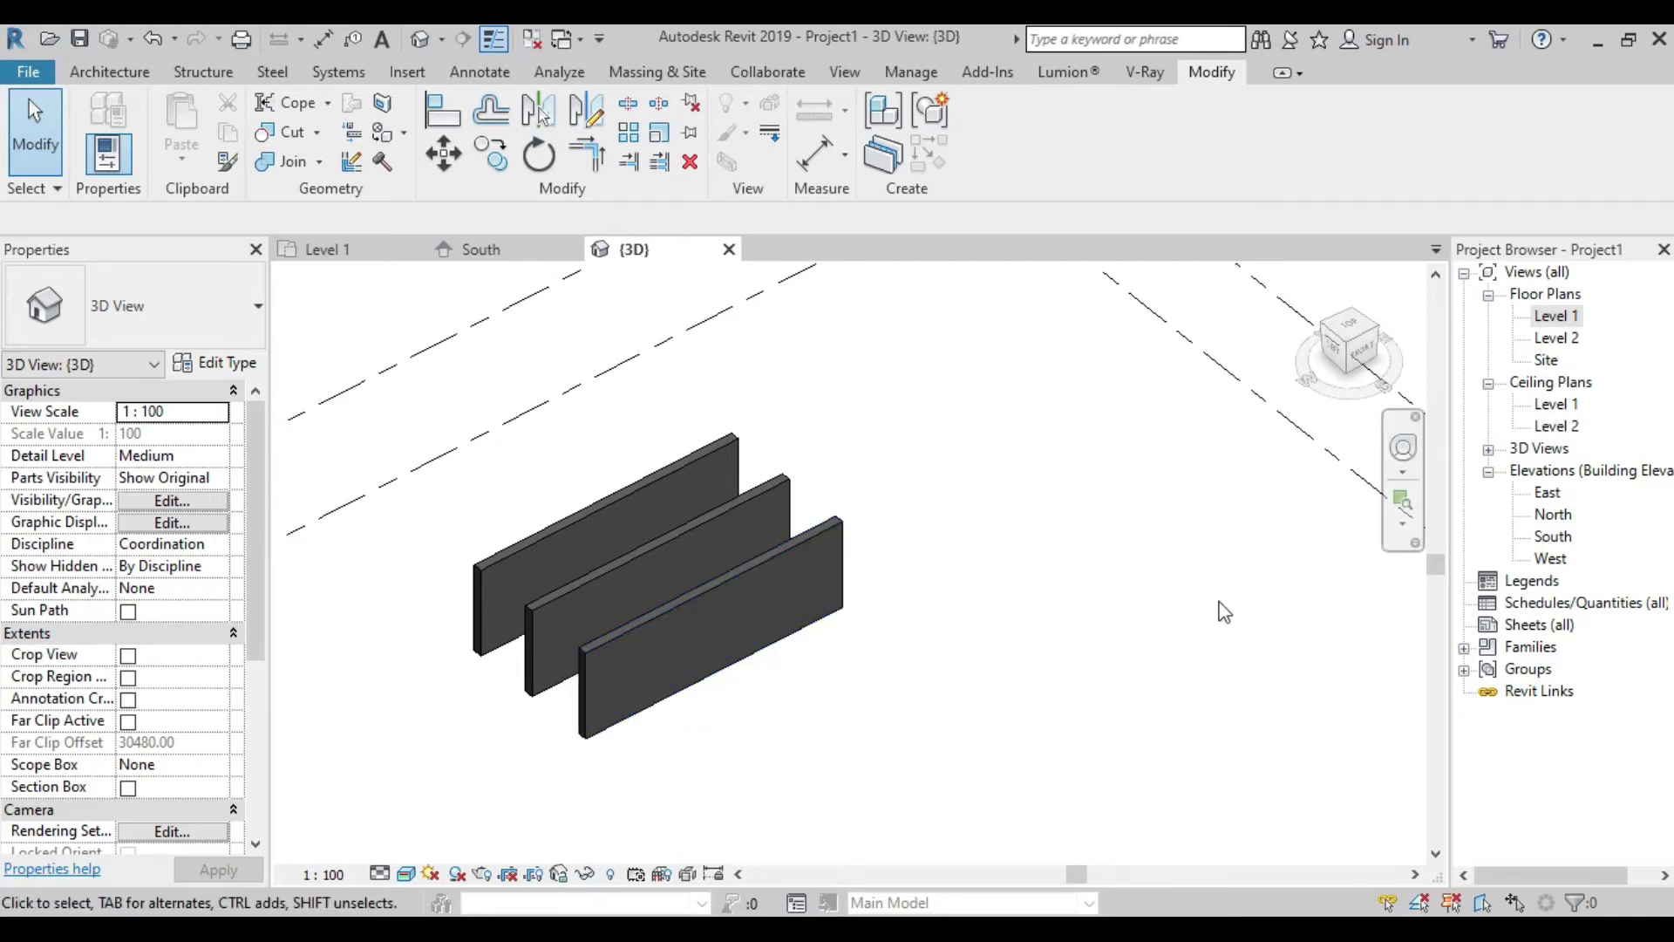
In the South elevation, copy the front wall directly on top of itself from its lower west corner, with Multiple on and Constrain off
{"action": "double_click", "coordinate": [1555, 538]}
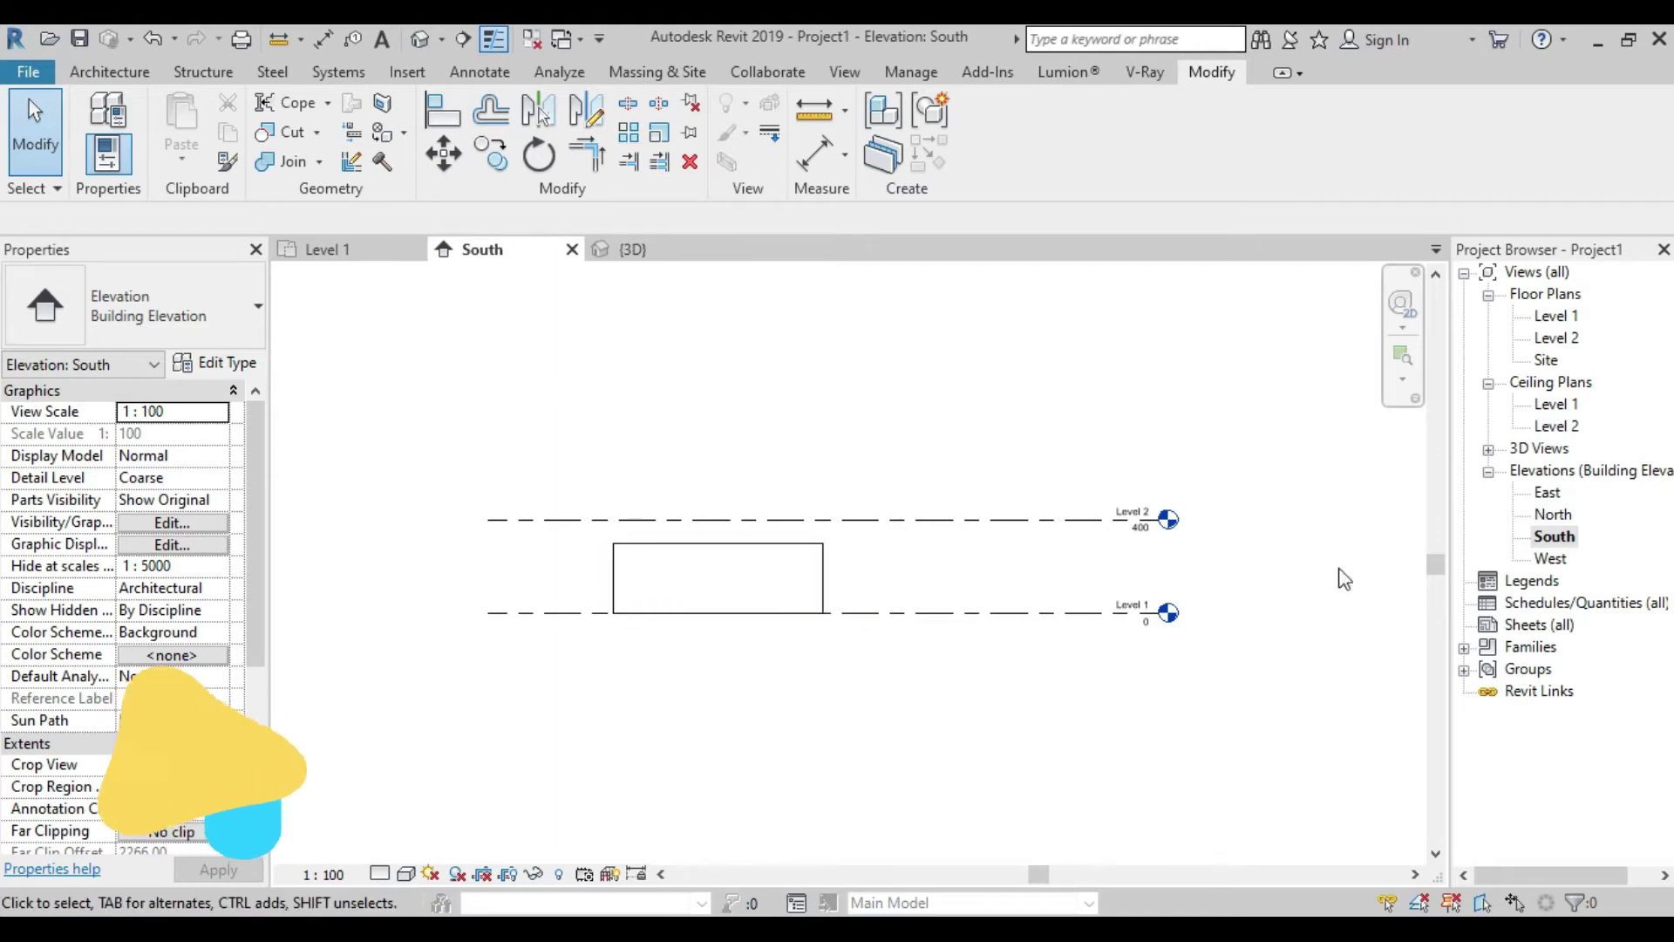
{"action": "left_click", "coordinate": [828, 575]}
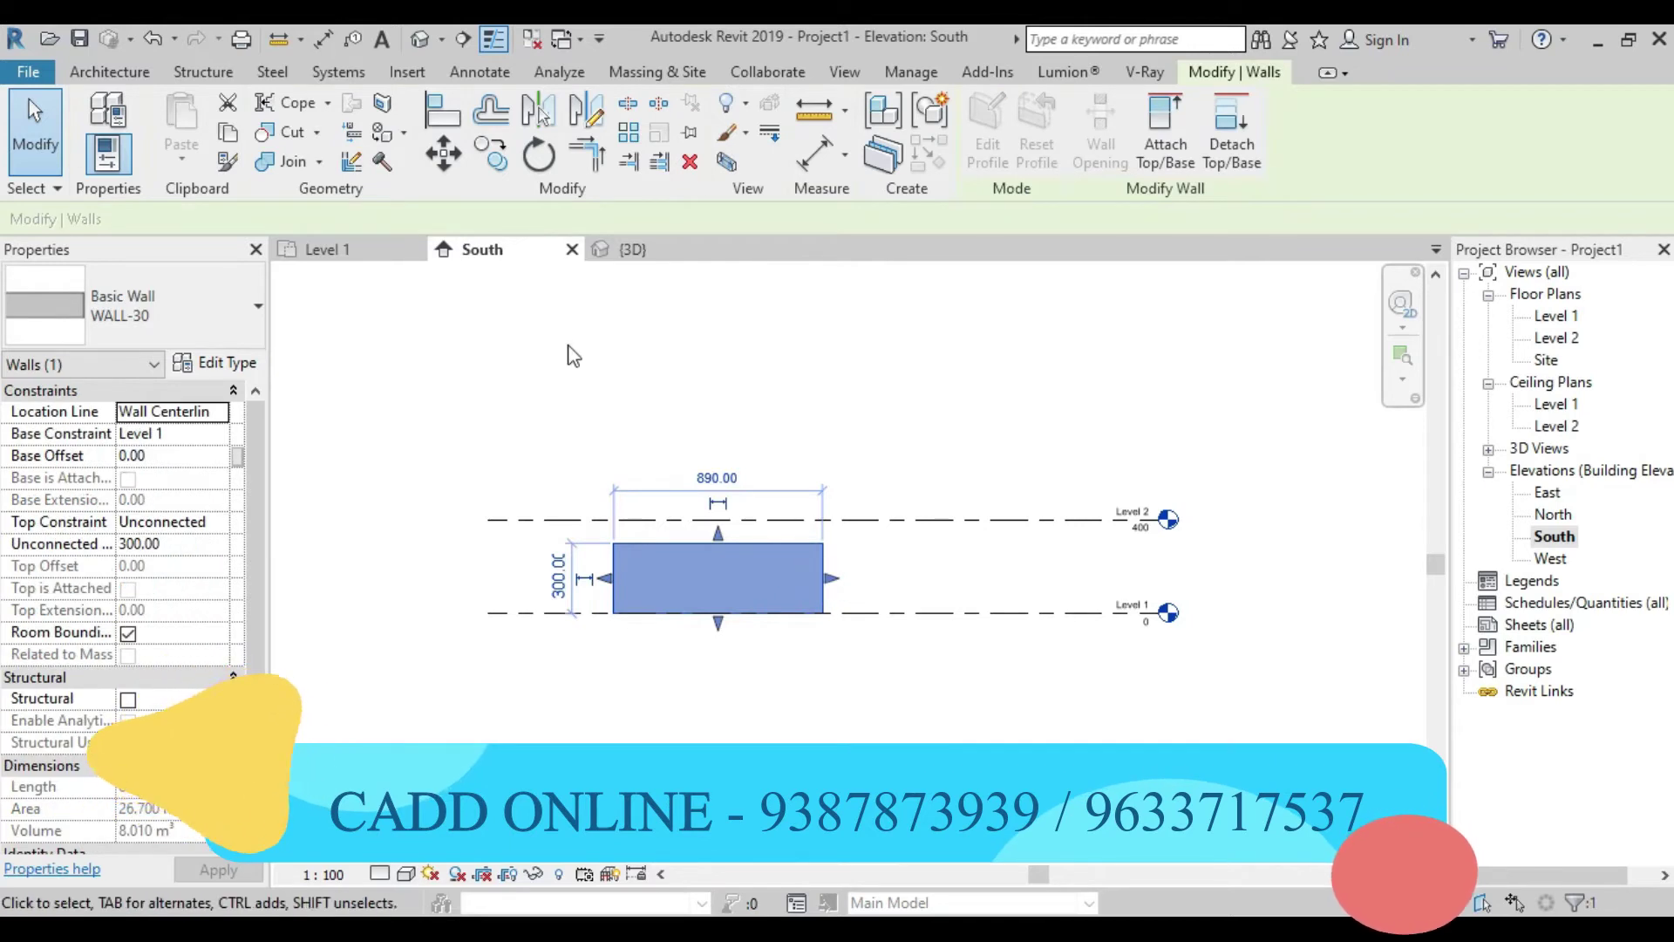
{"action": "key", "text": "m"}
{"action": "key", "text": "v"}
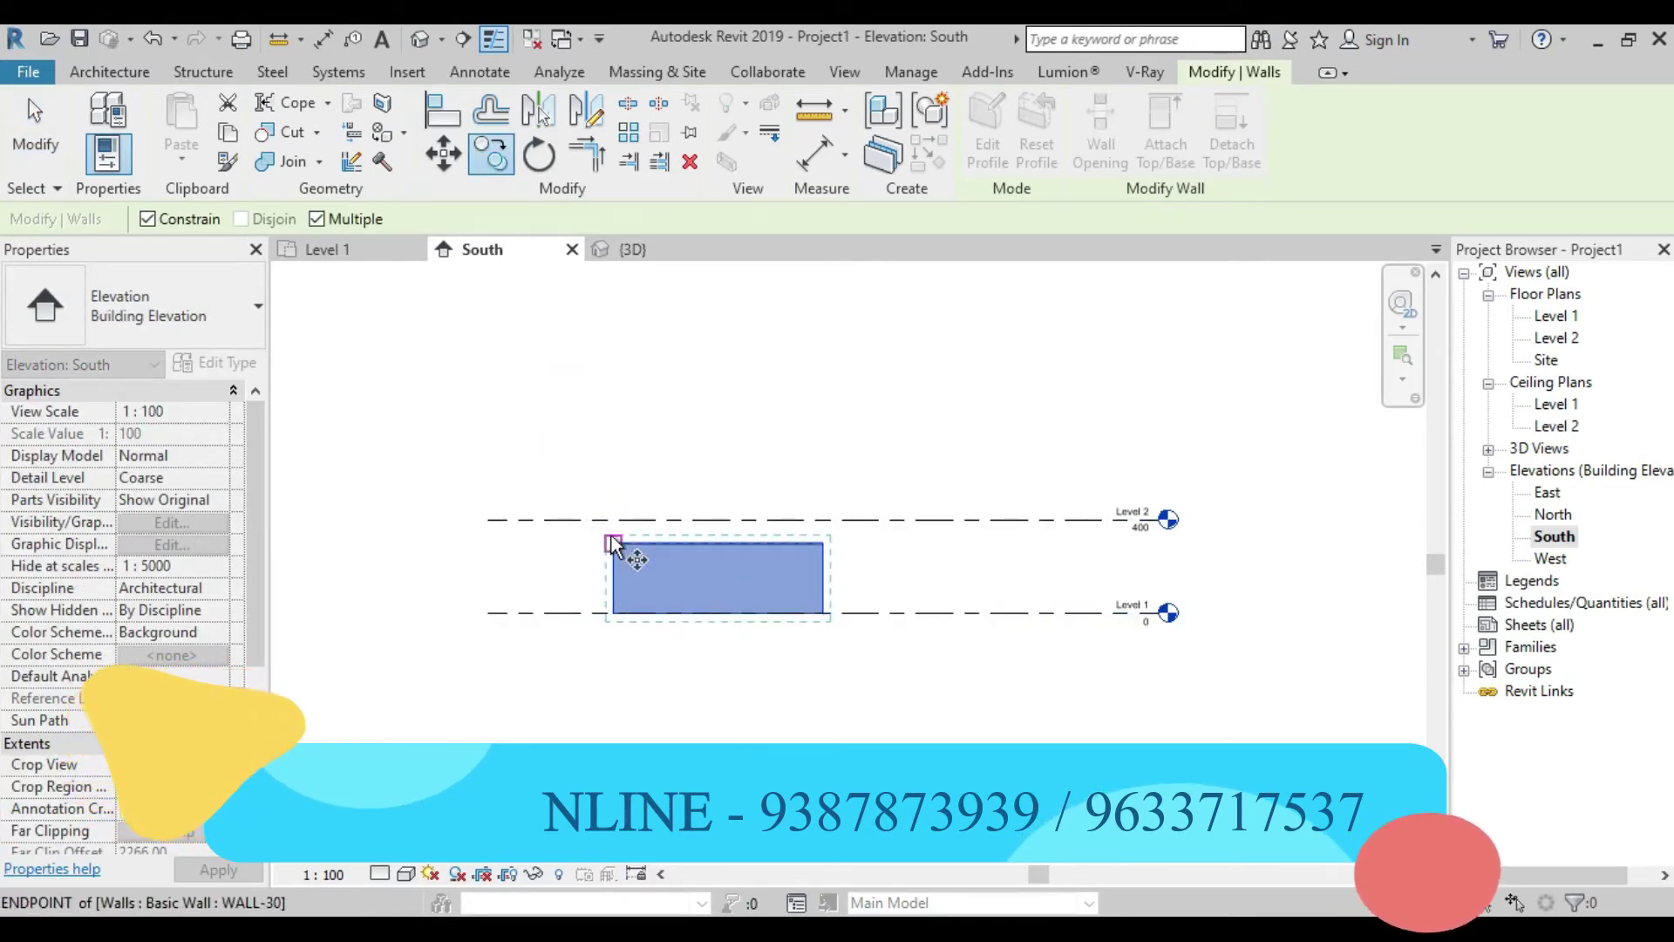
{"action": "left_click", "coordinate": [613, 613]}
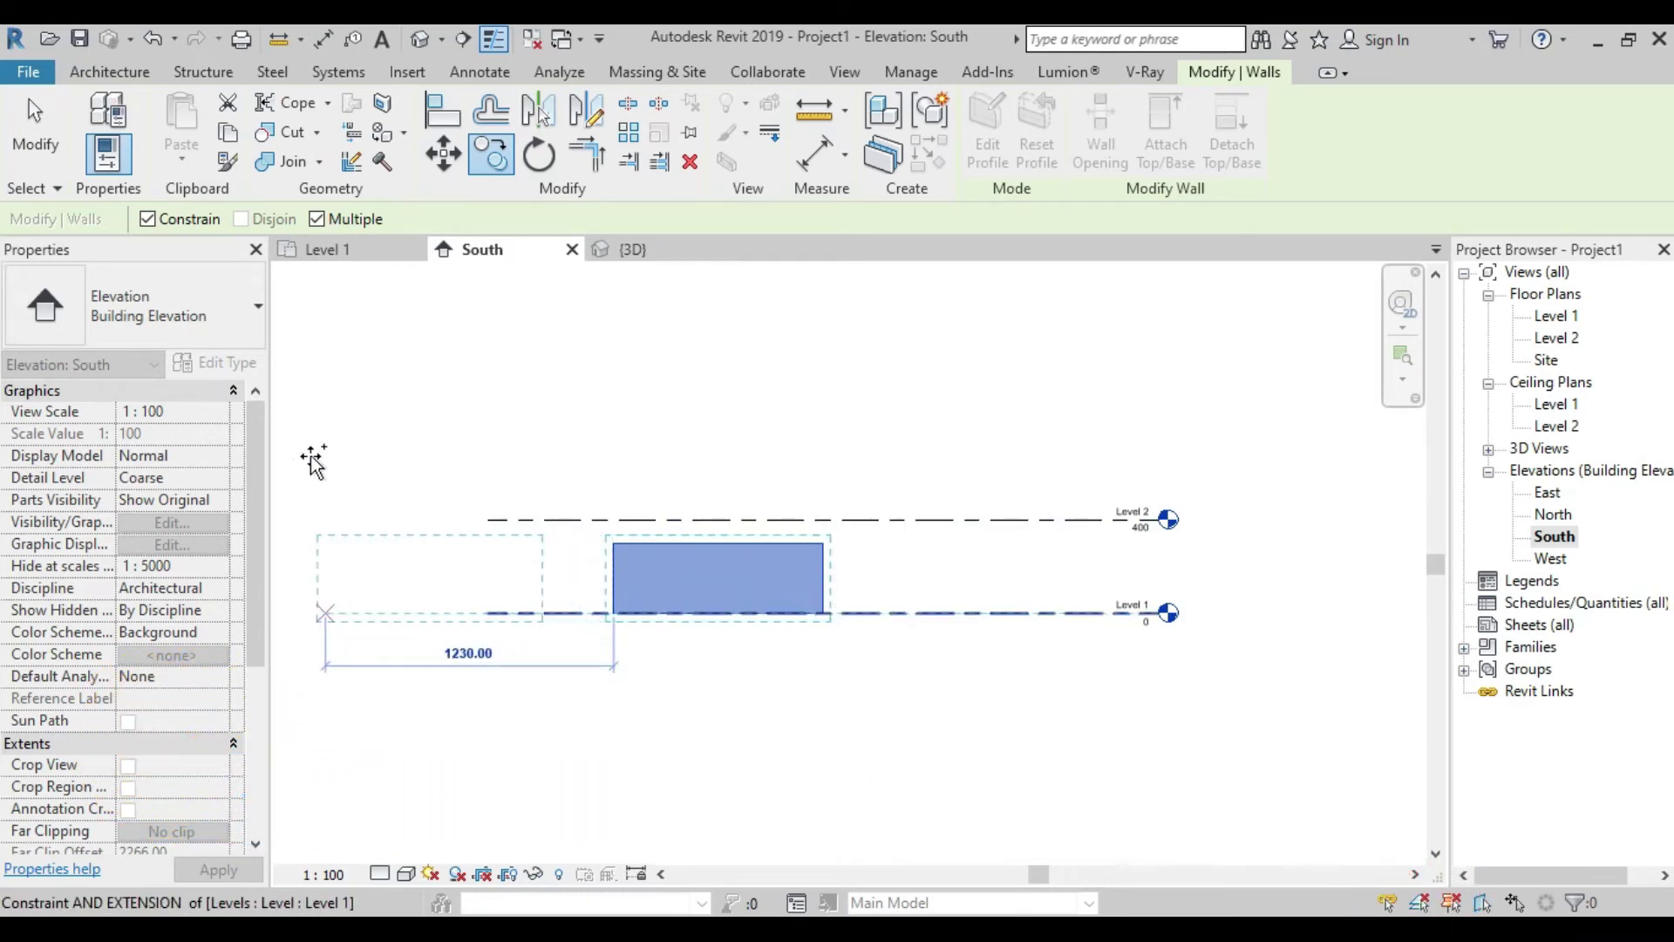
{"action": "middle_click_drag", "start_coordinate": [676, 714], "coordinate": [759, 713]}
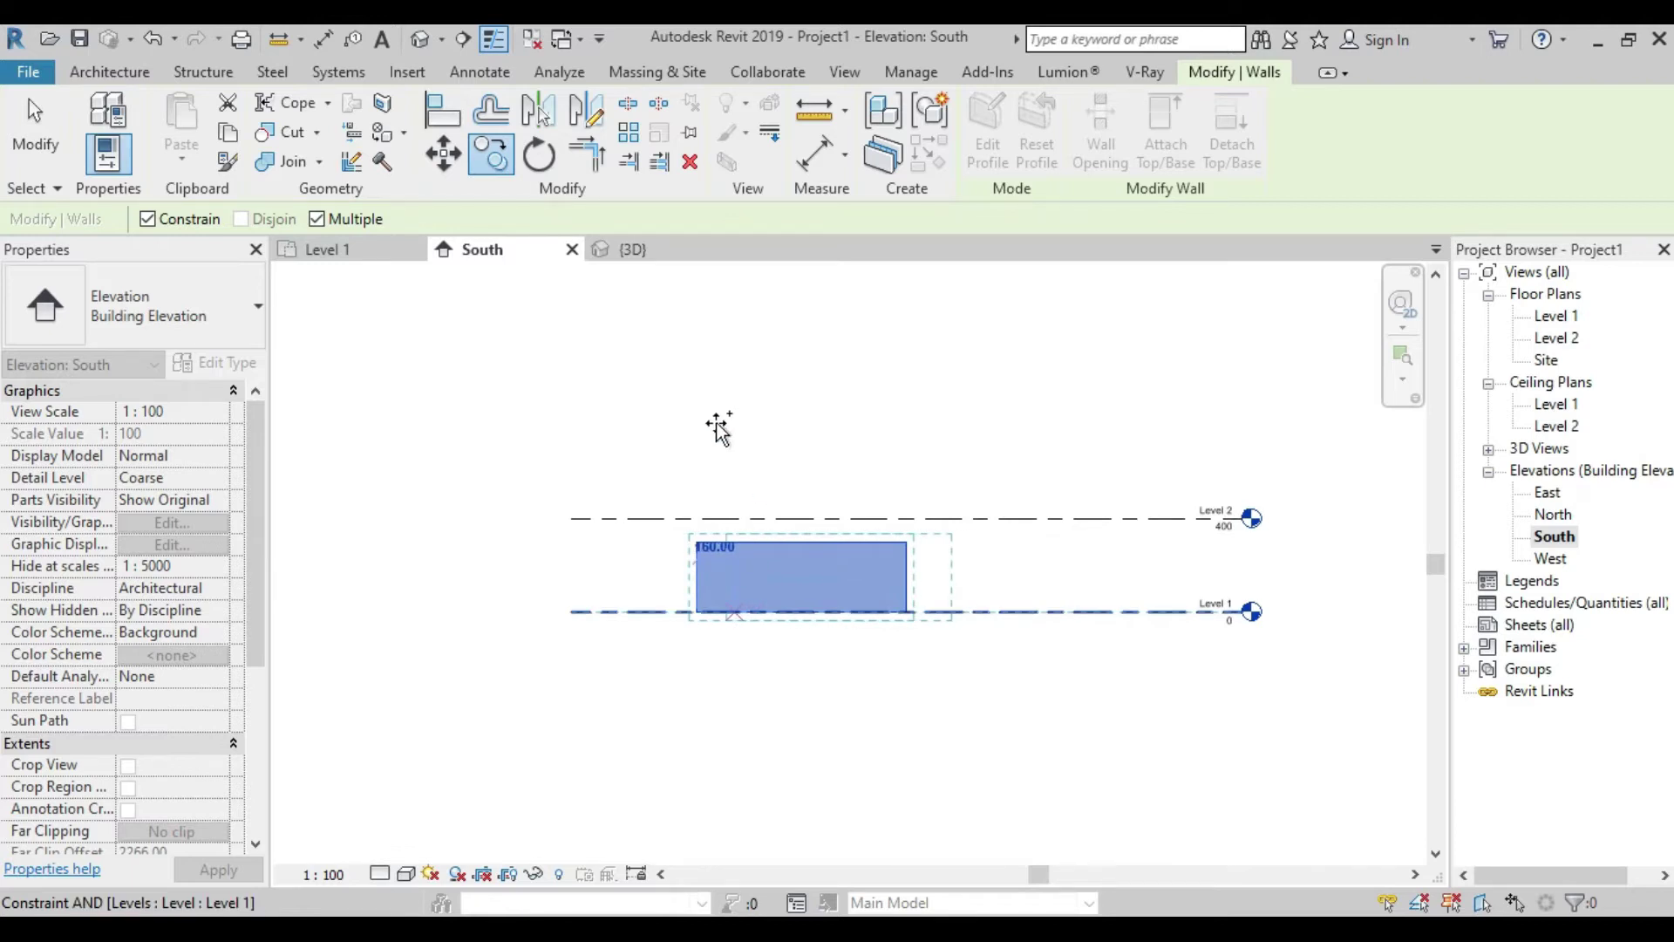
{"action": "left_click", "coordinate": [147, 219]}
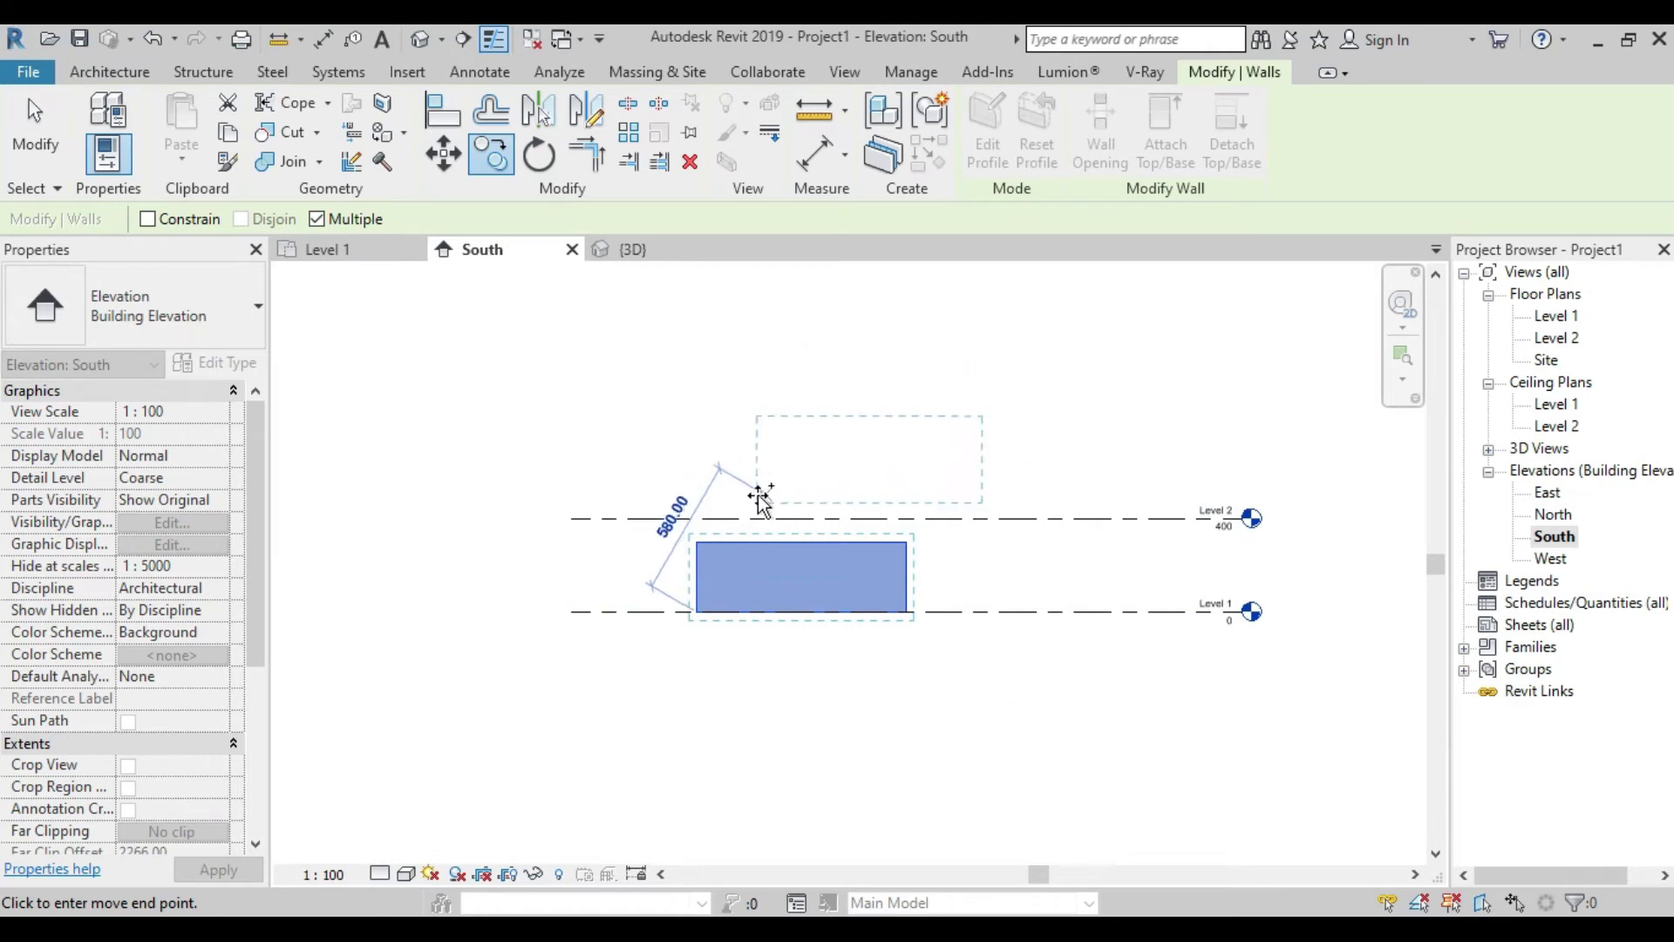
{"action": "left_click", "coordinate": [700, 542]}
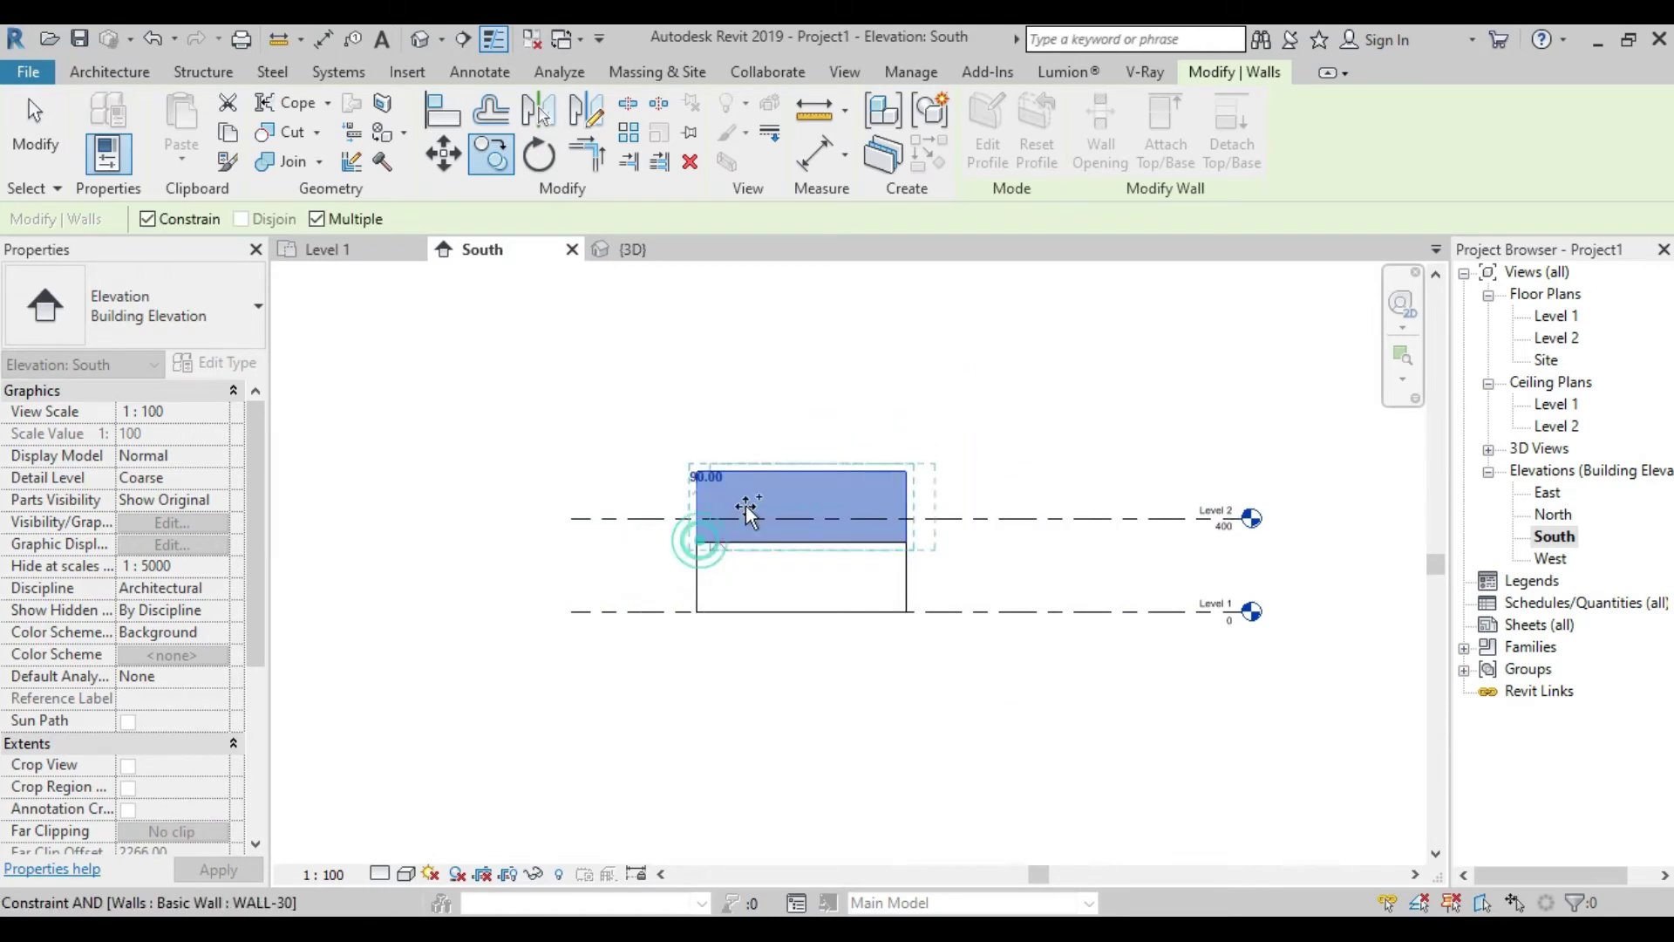
Stack a second copy on top of the first wall copy with Constrain off, and finish copying
{"action": "left_click", "coordinate": [174, 219]}
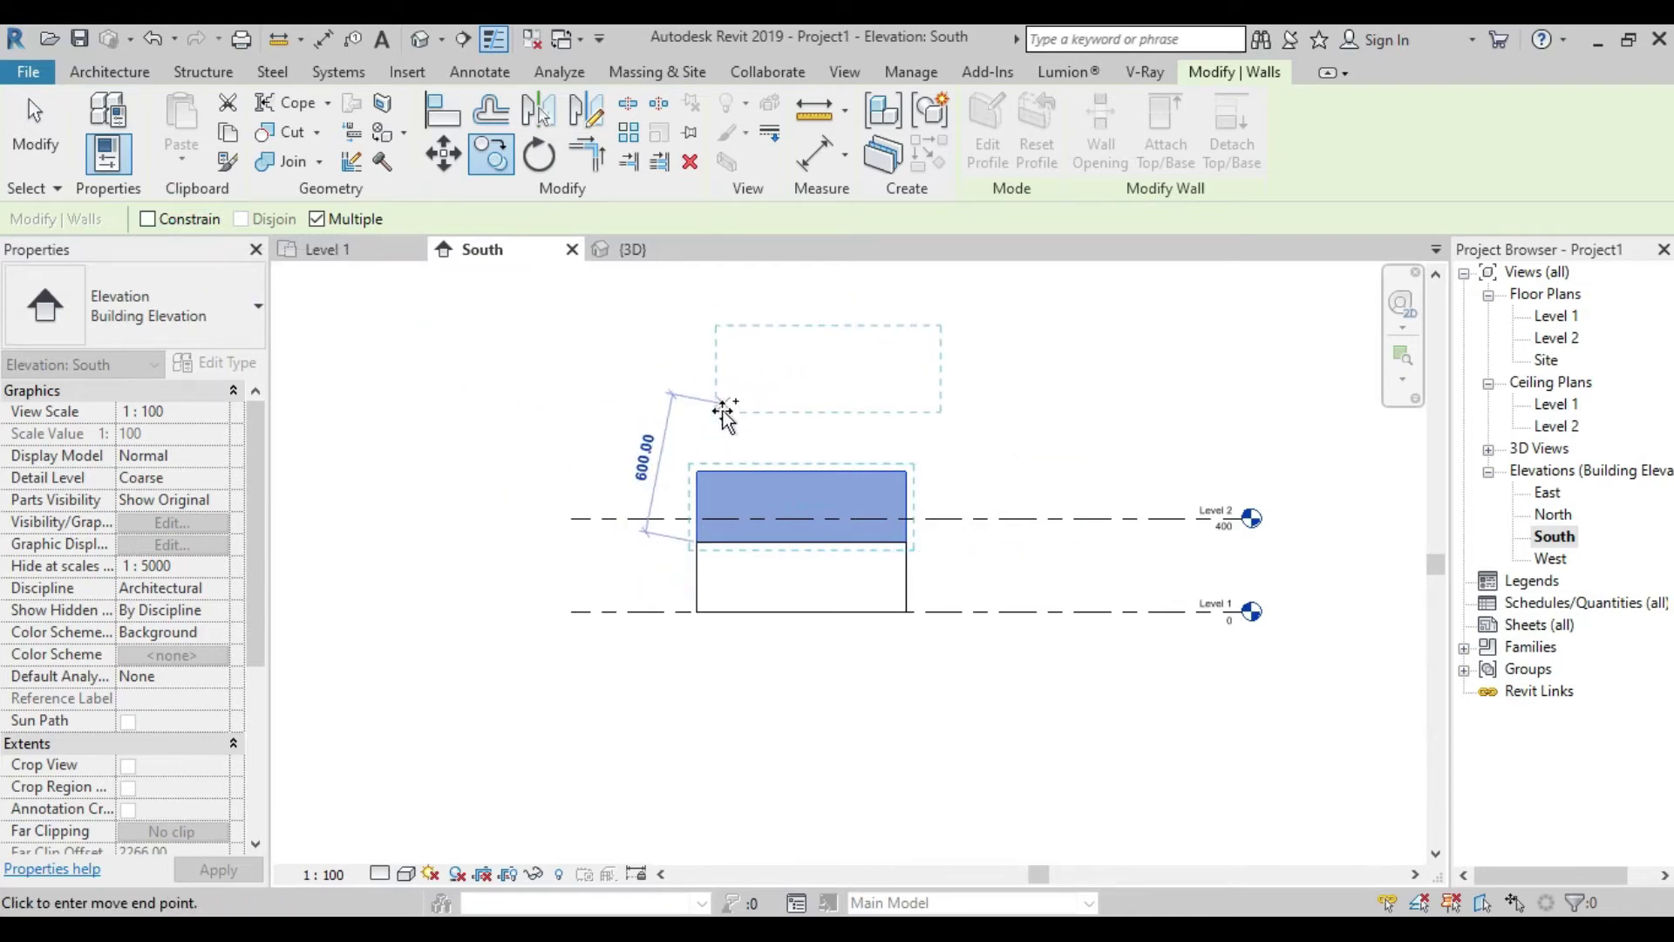
{"action": "left_click", "coordinate": [701, 470]}
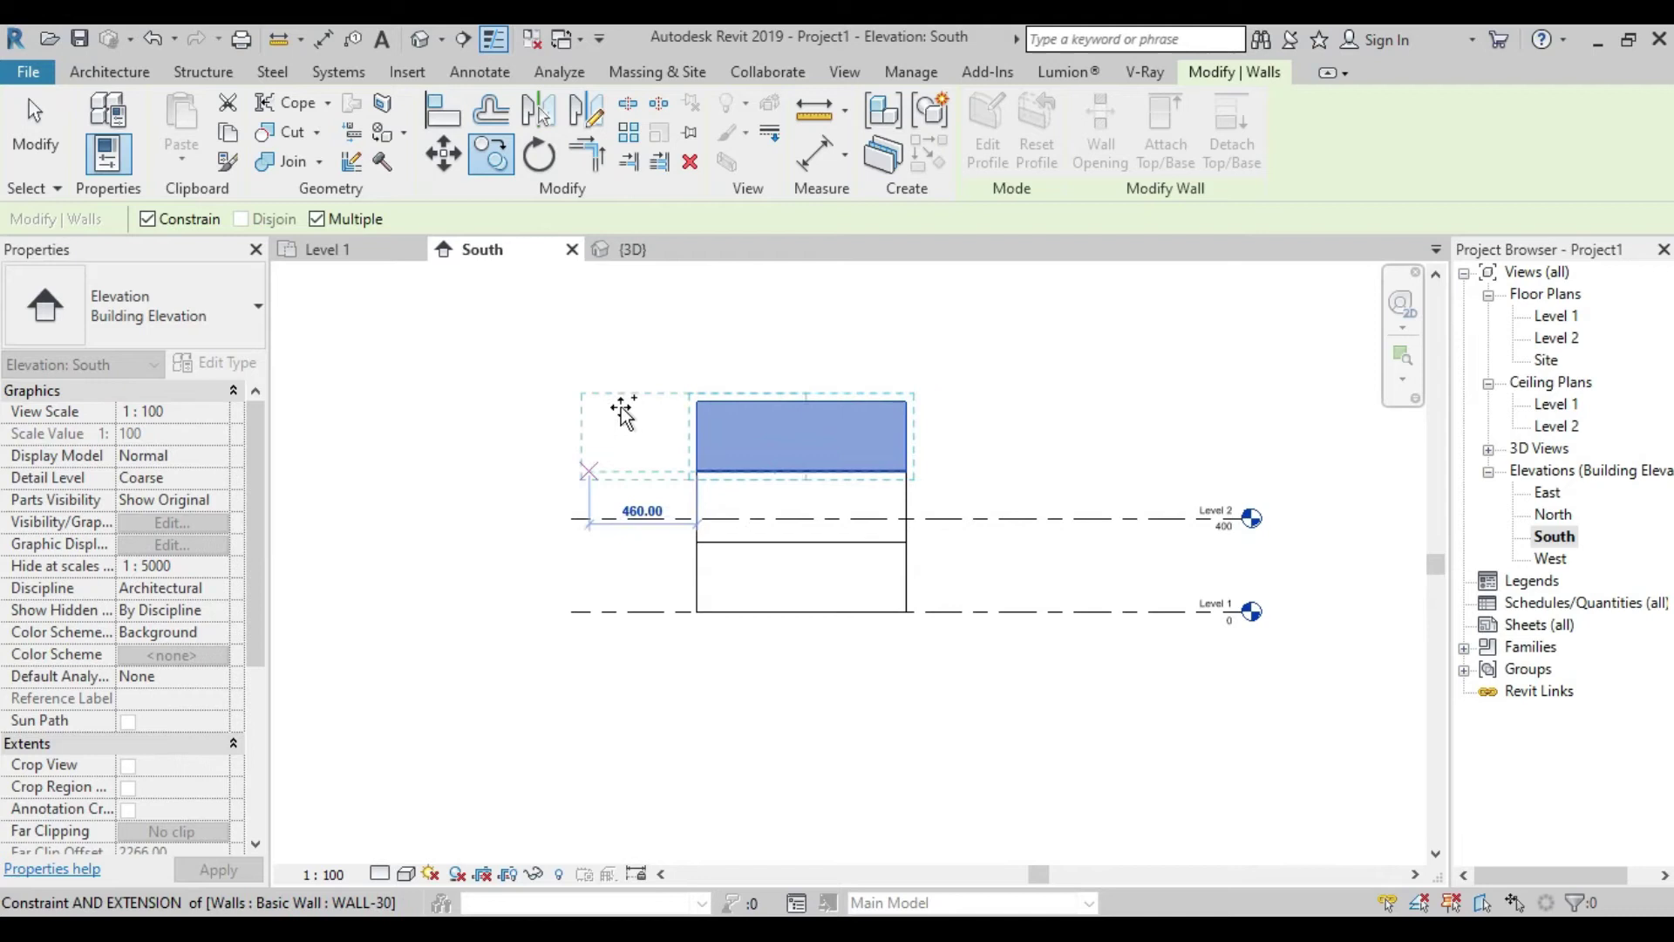
{"action": "right_click", "coordinate": [645, 407]}
{"action": "left_click", "coordinate": [690, 422]}
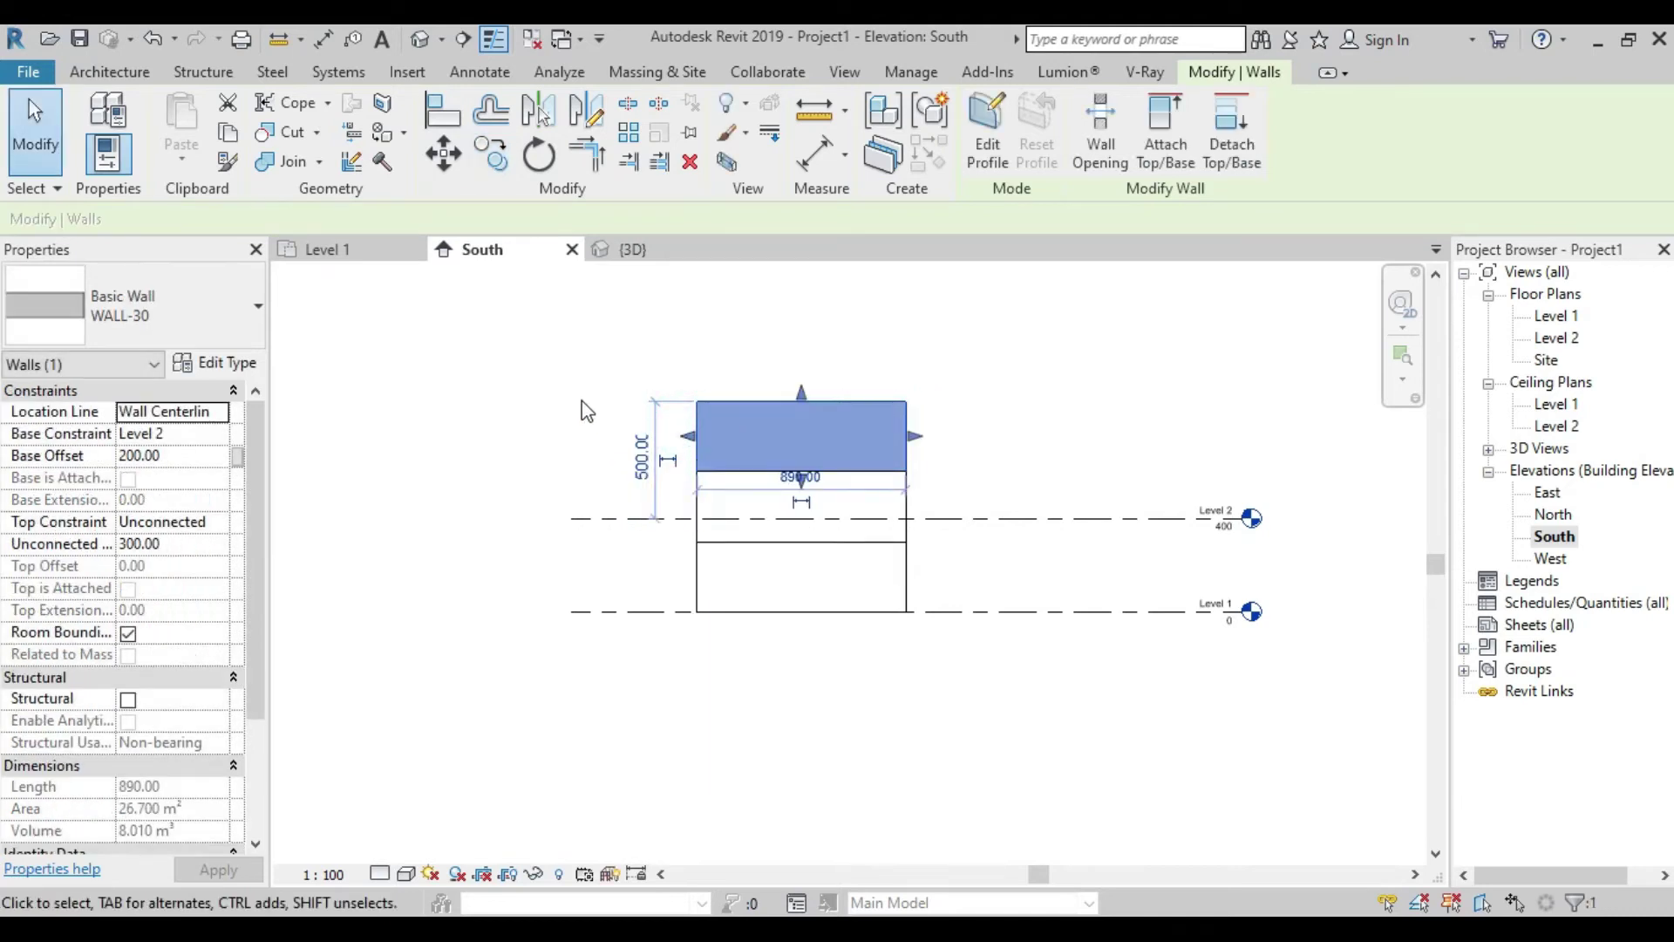
{"action": "left_click", "coordinate": [580, 399]}
Delete the two stacked wall copies above the front wall in the 3D view
{"action": "left_click", "coordinate": [421, 44]}
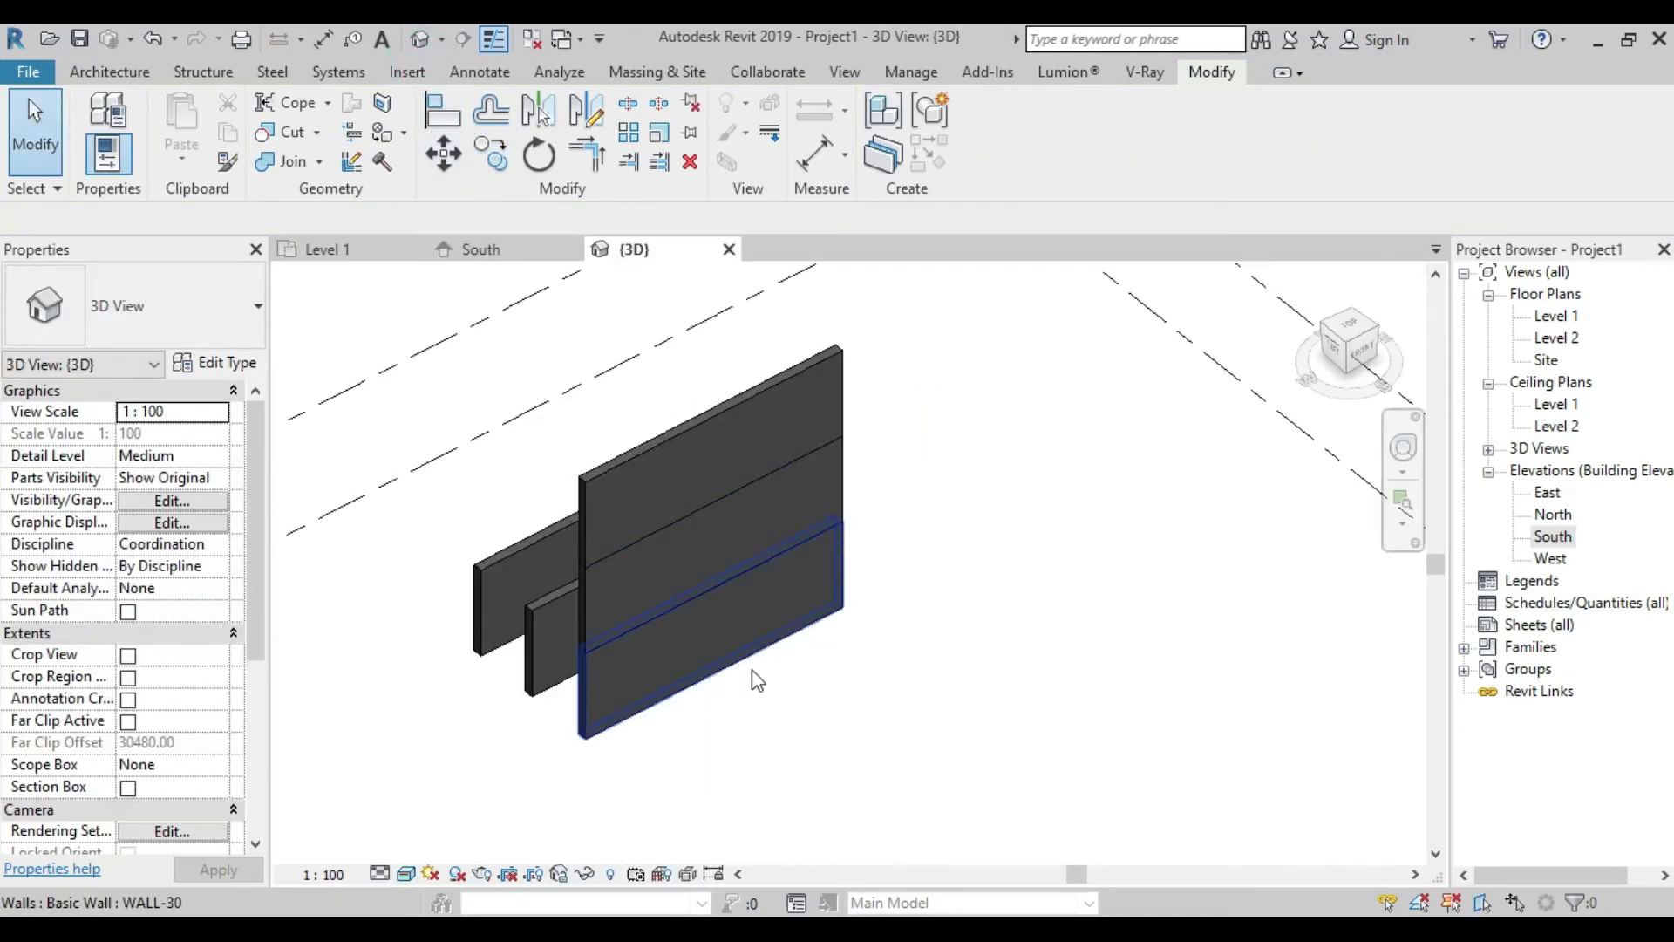
{"action": "middle_click_drag", "start_coordinate": [888, 769], "coordinate": [881, 762]}
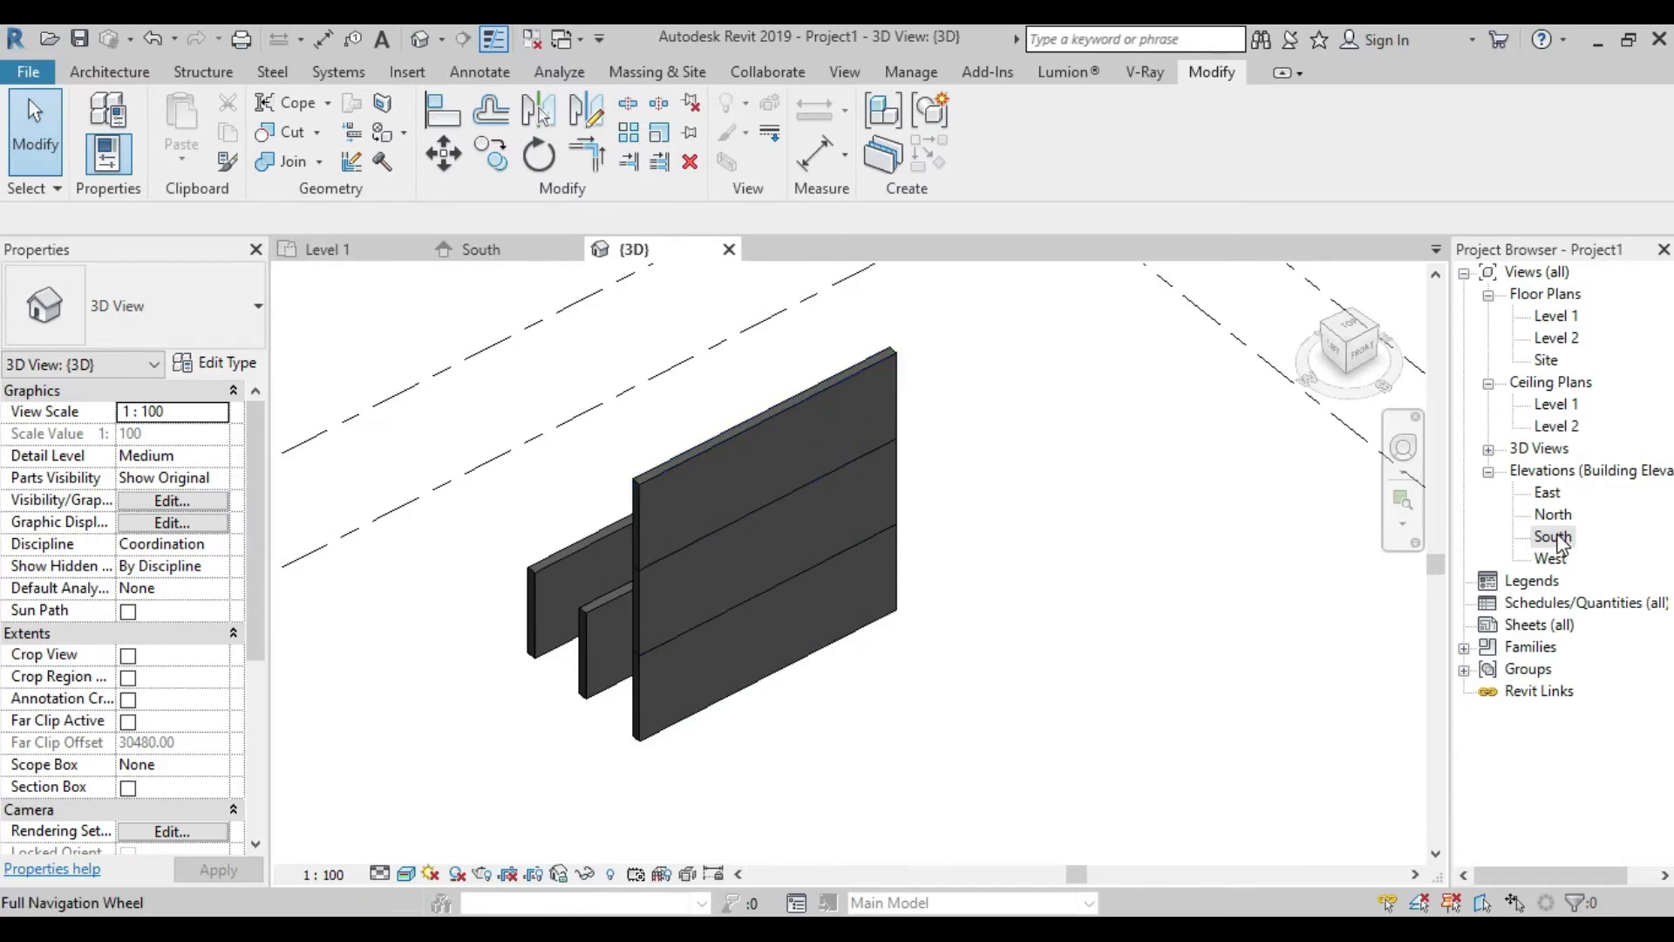
{"action": "left_click", "coordinate": [902, 382]}
{"action": "key", "text": "Delete"}
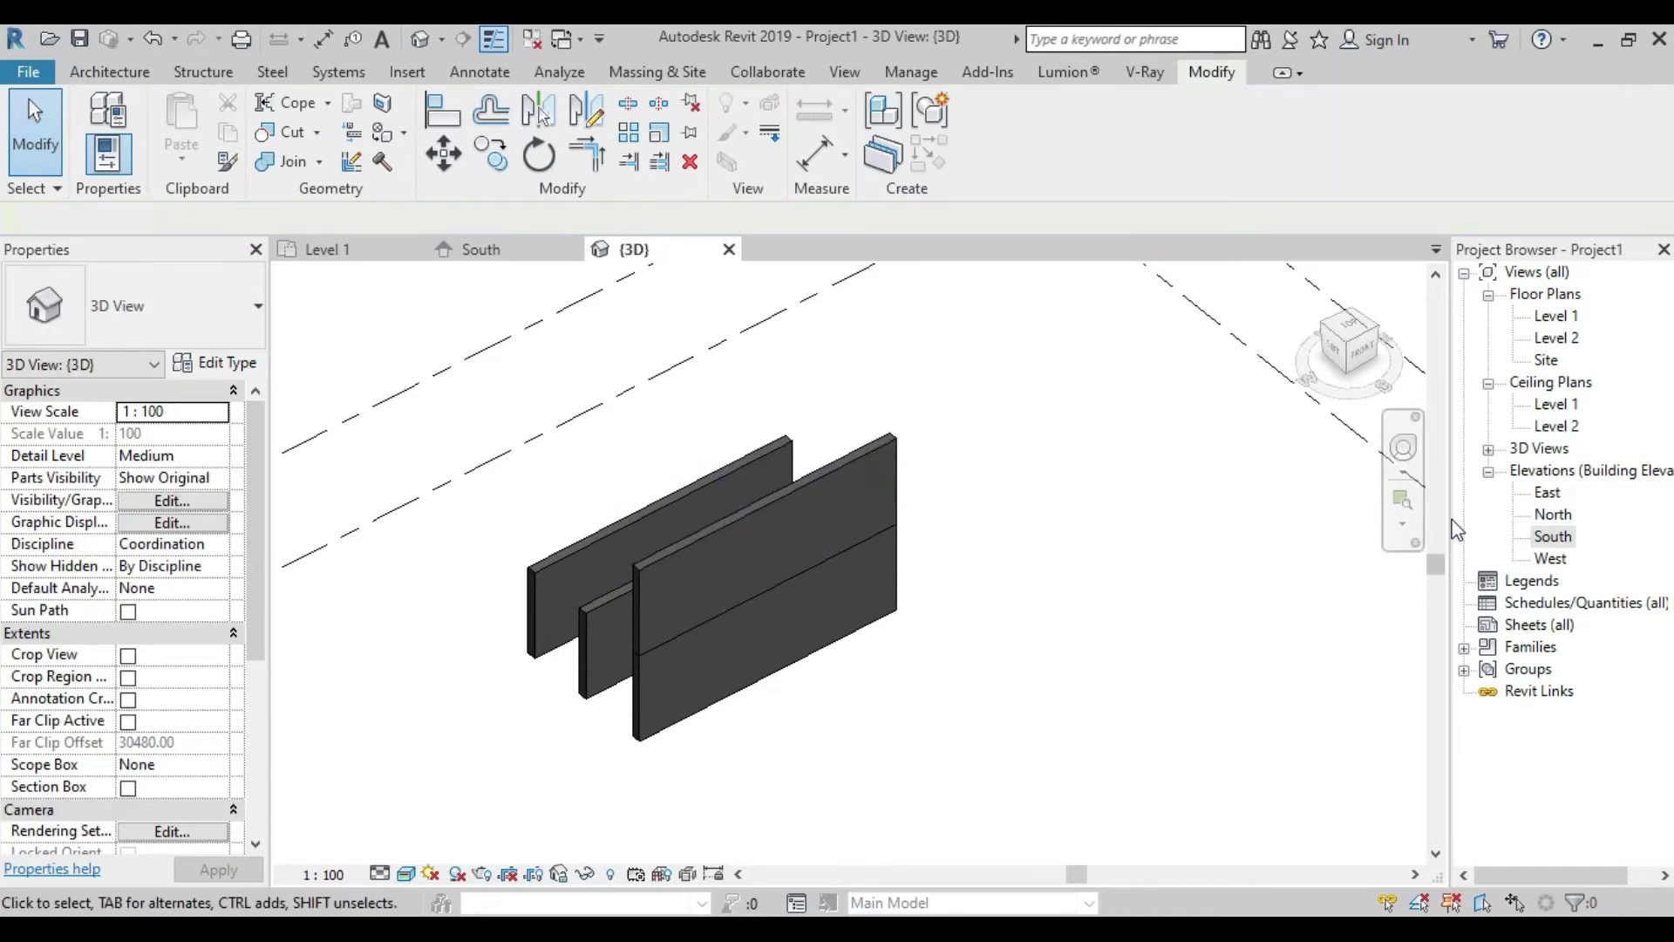
{"action": "left_click", "coordinate": [876, 469]}
{"action": "key", "text": "Delete"}
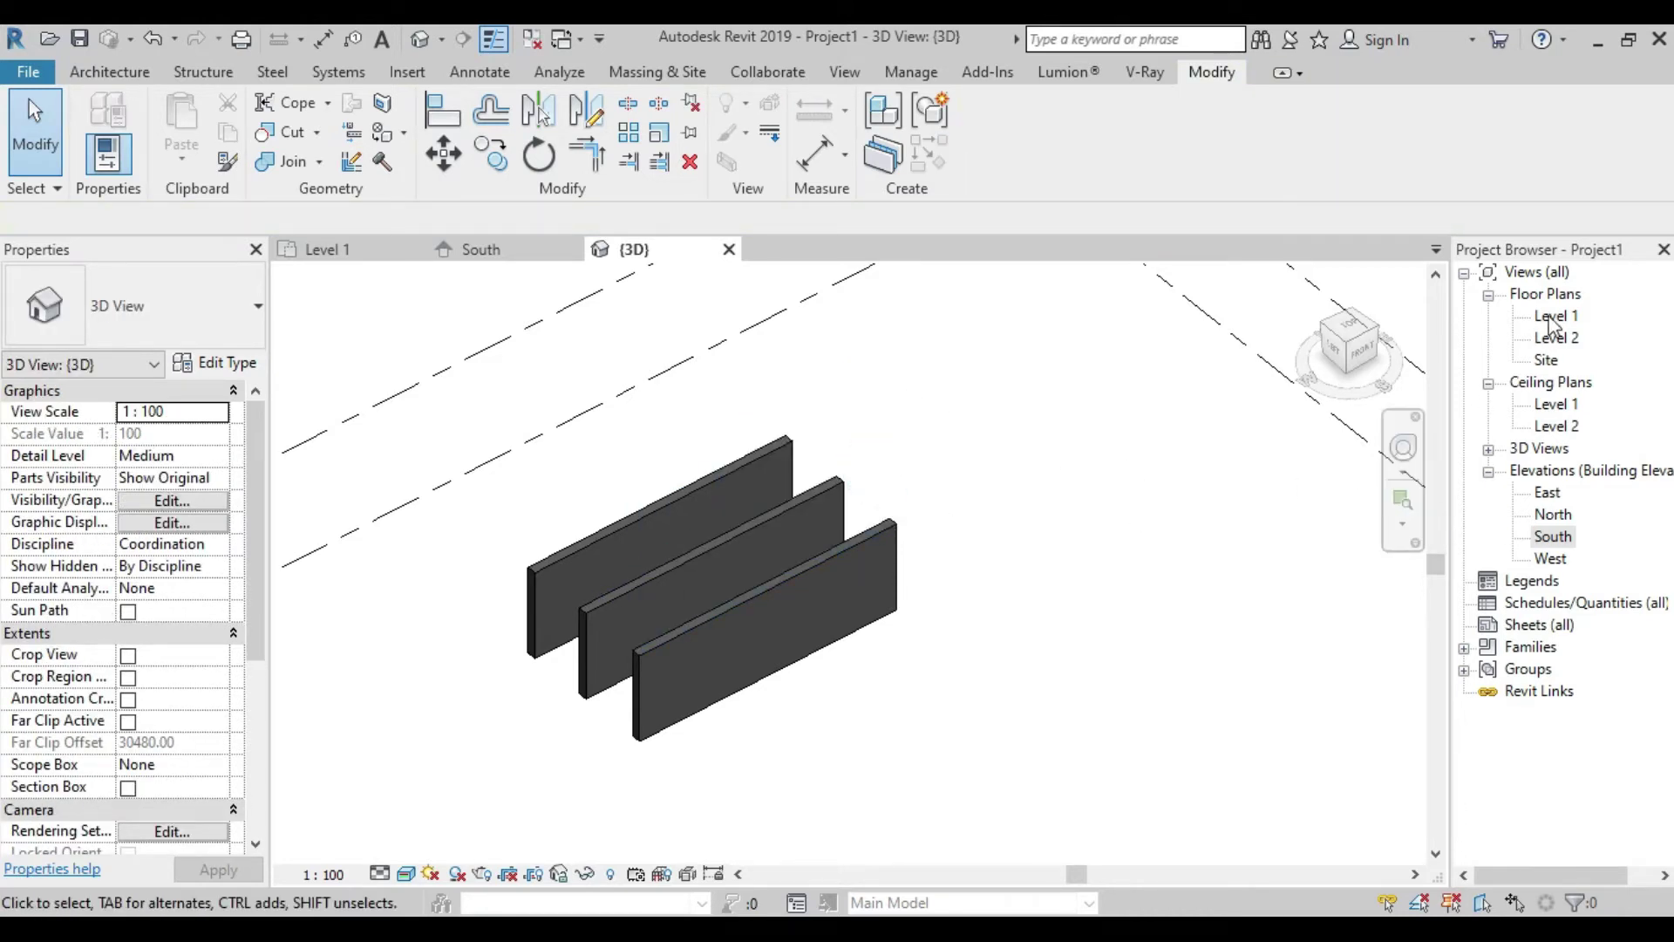
In the Level 1 plan, draw two chained WALL-30 walls east of the copies: one horizontal, one about 330 long running south from its east end
{"action": "double_click", "coordinate": [1554, 318]}
{"action": "middle_click_drag", "start_coordinate": [709, 619], "coordinate": [833, 677]}
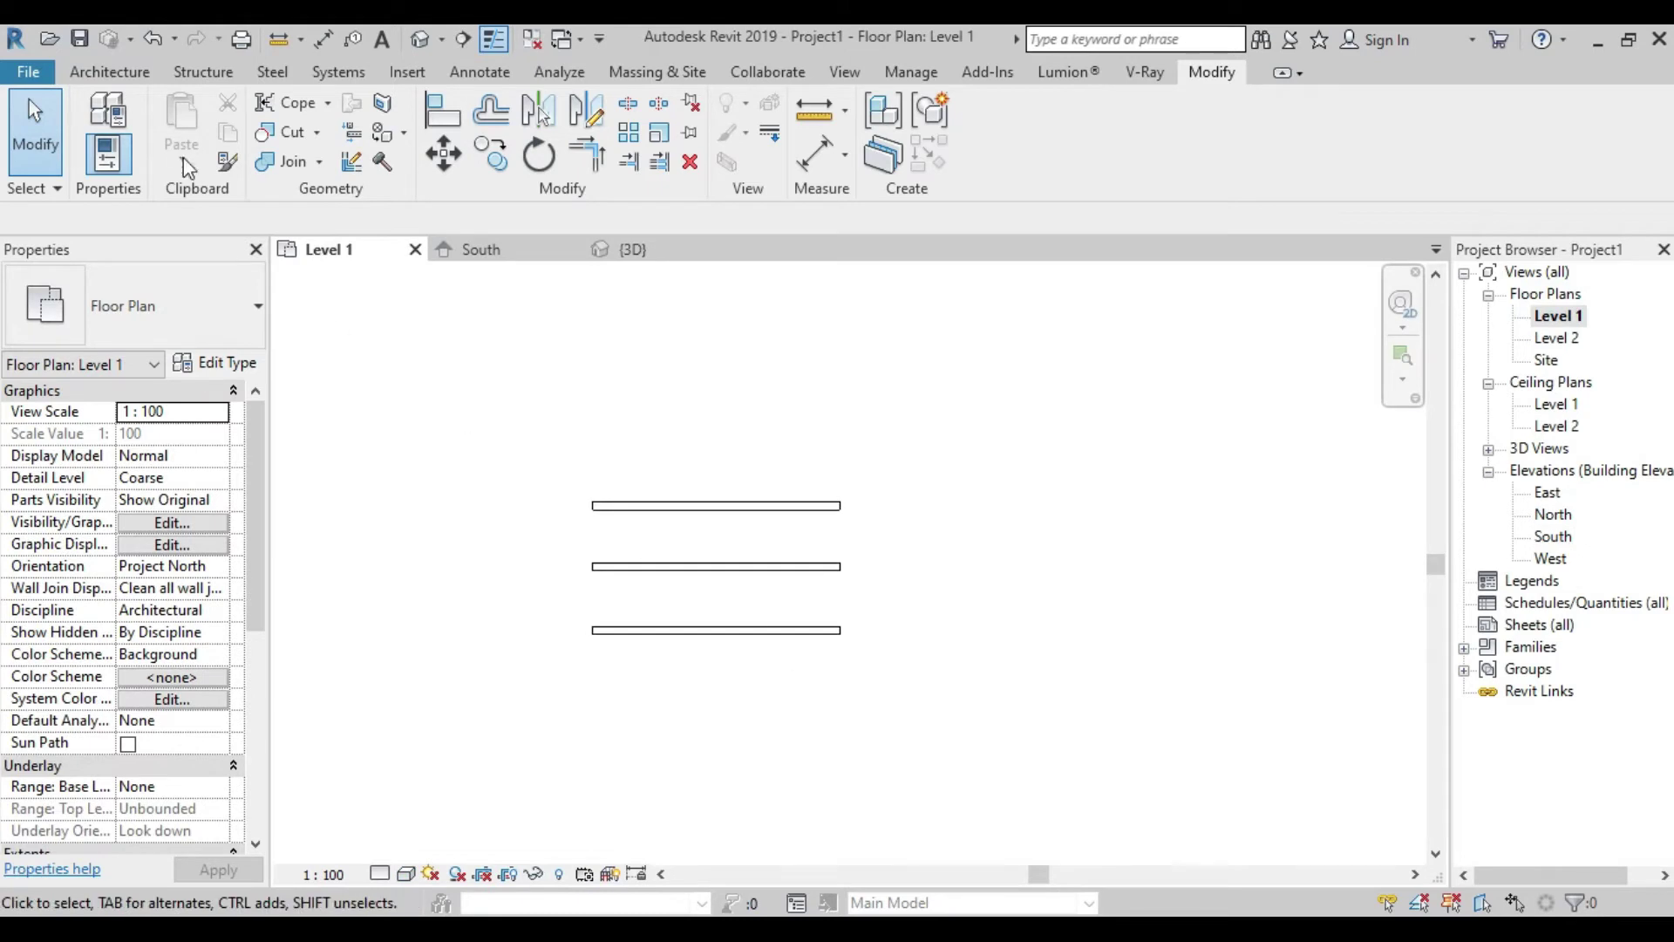
{"action": "left_click", "coordinate": [85, 74]}
{"action": "left_click", "coordinate": [100, 122]}
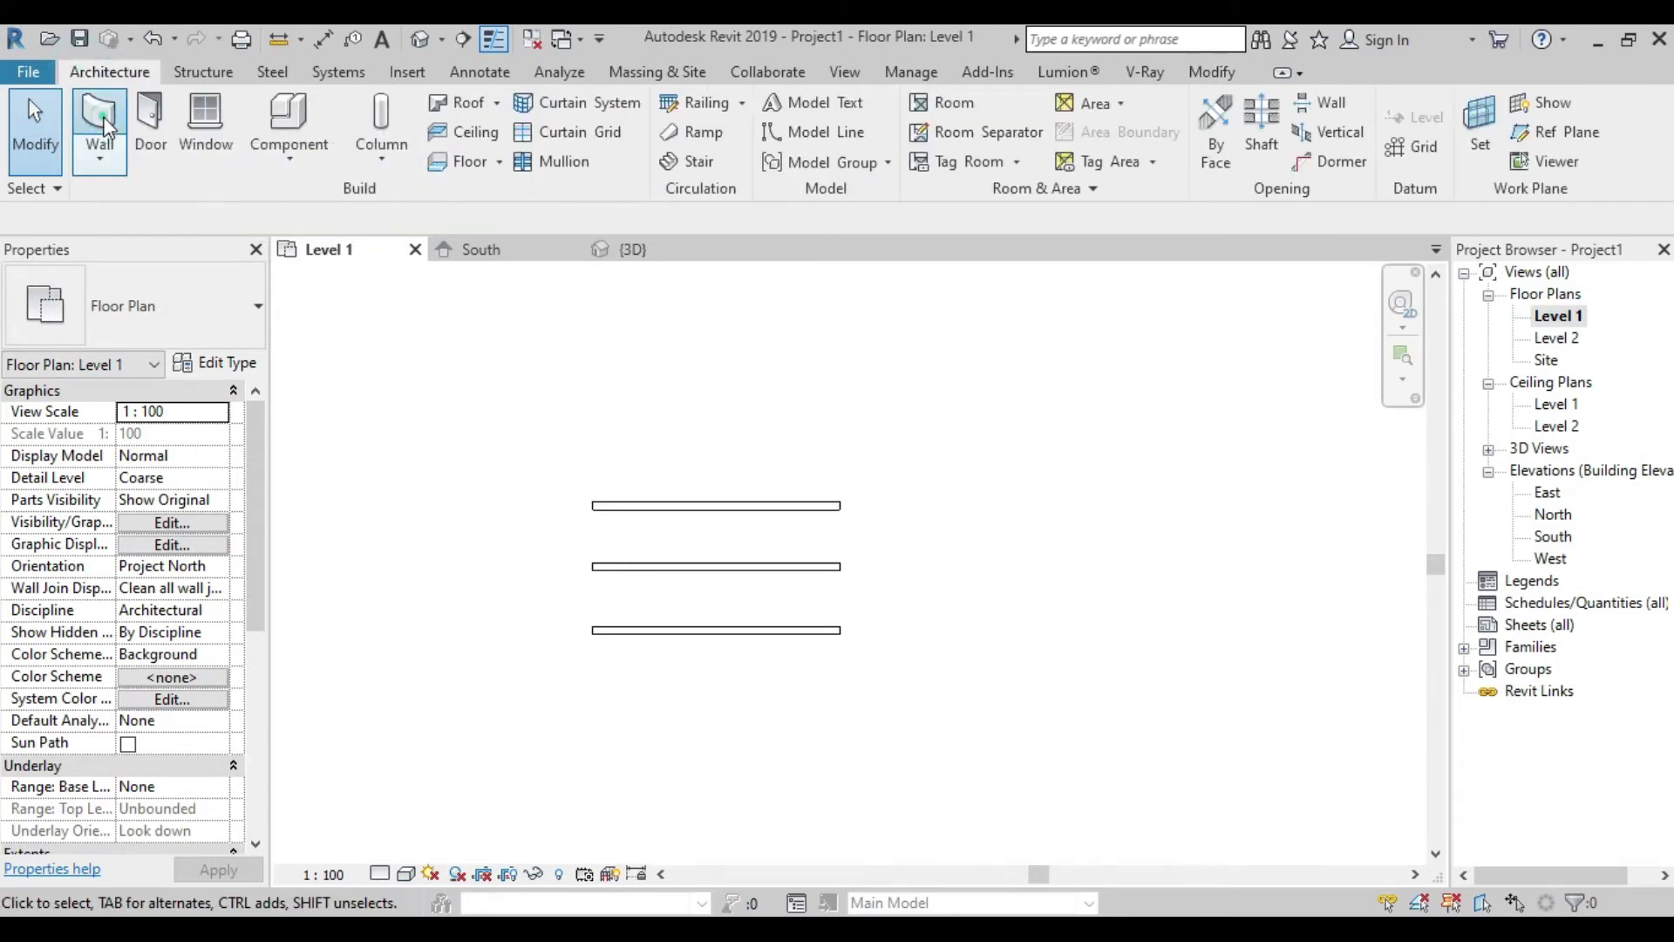
{"action": "middle_click_drag", "start_coordinate": [1003, 566], "coordinate": [742, 558]}
{"action": "left_click", "coordinate": [716, 496]}
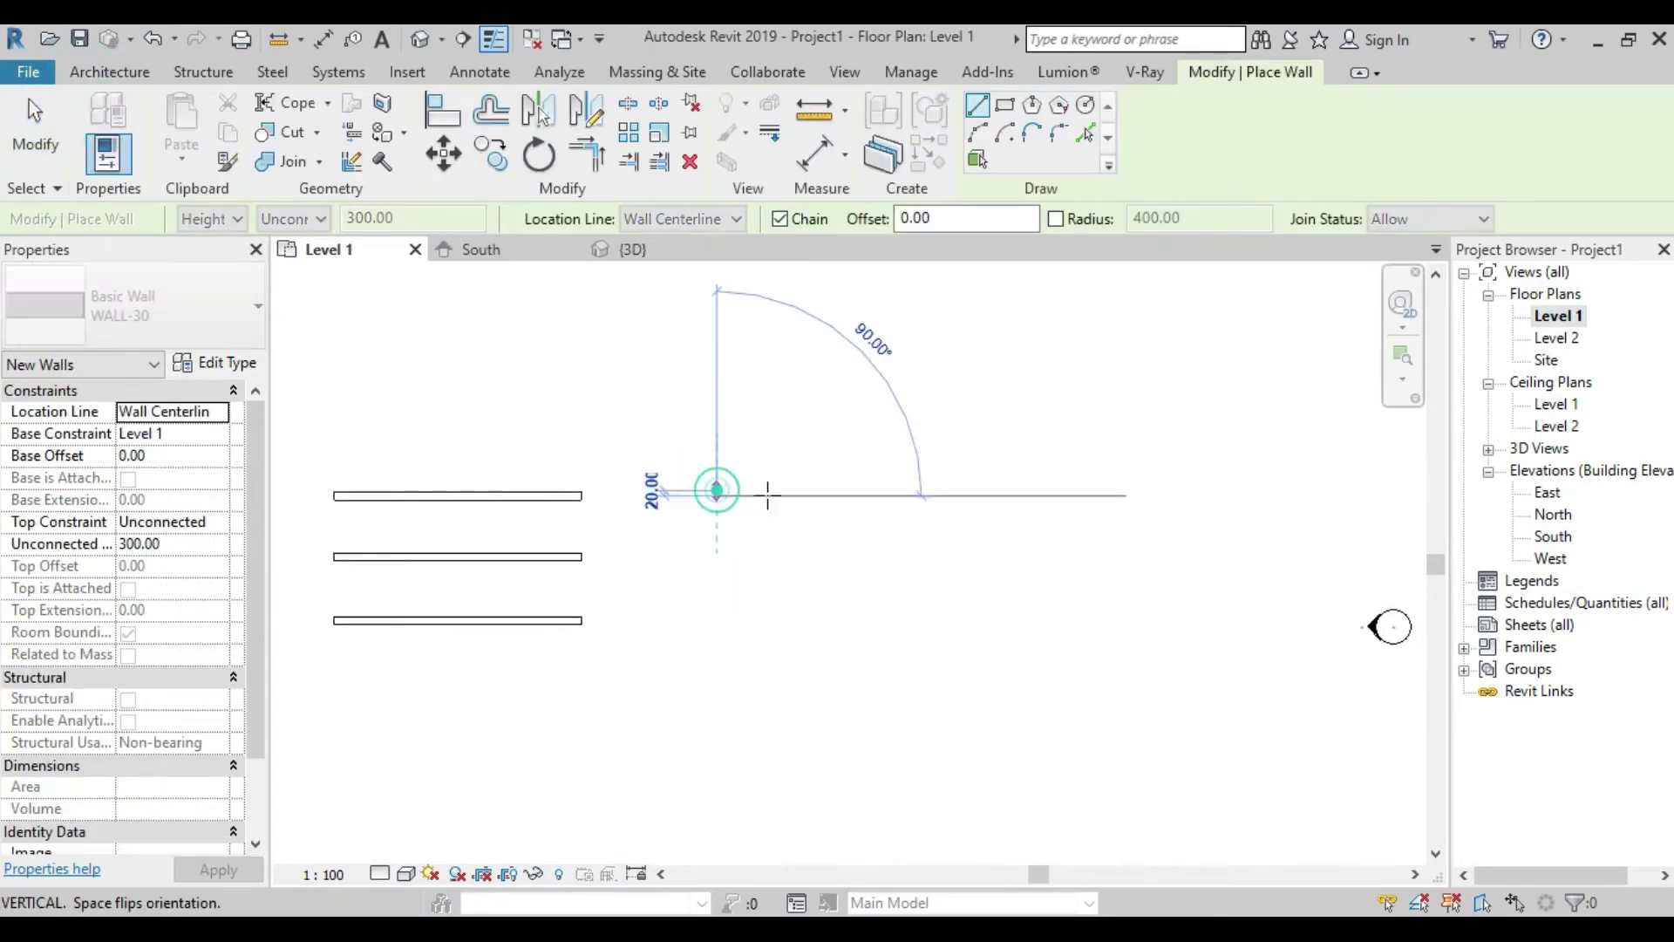
{"action": "left_click", "coordinate": [854, 496]}
{"action": "left_click", "coordinate": [856, 586]}
{"action": "right_click", "coordinate": [923, 482]}
{"action": "left_click", "coordinate": [926, 487]}
{"action": "right_click", "coordinate": [868, 445]}
{"action": "left_click", "coordinate": [888, 459]}
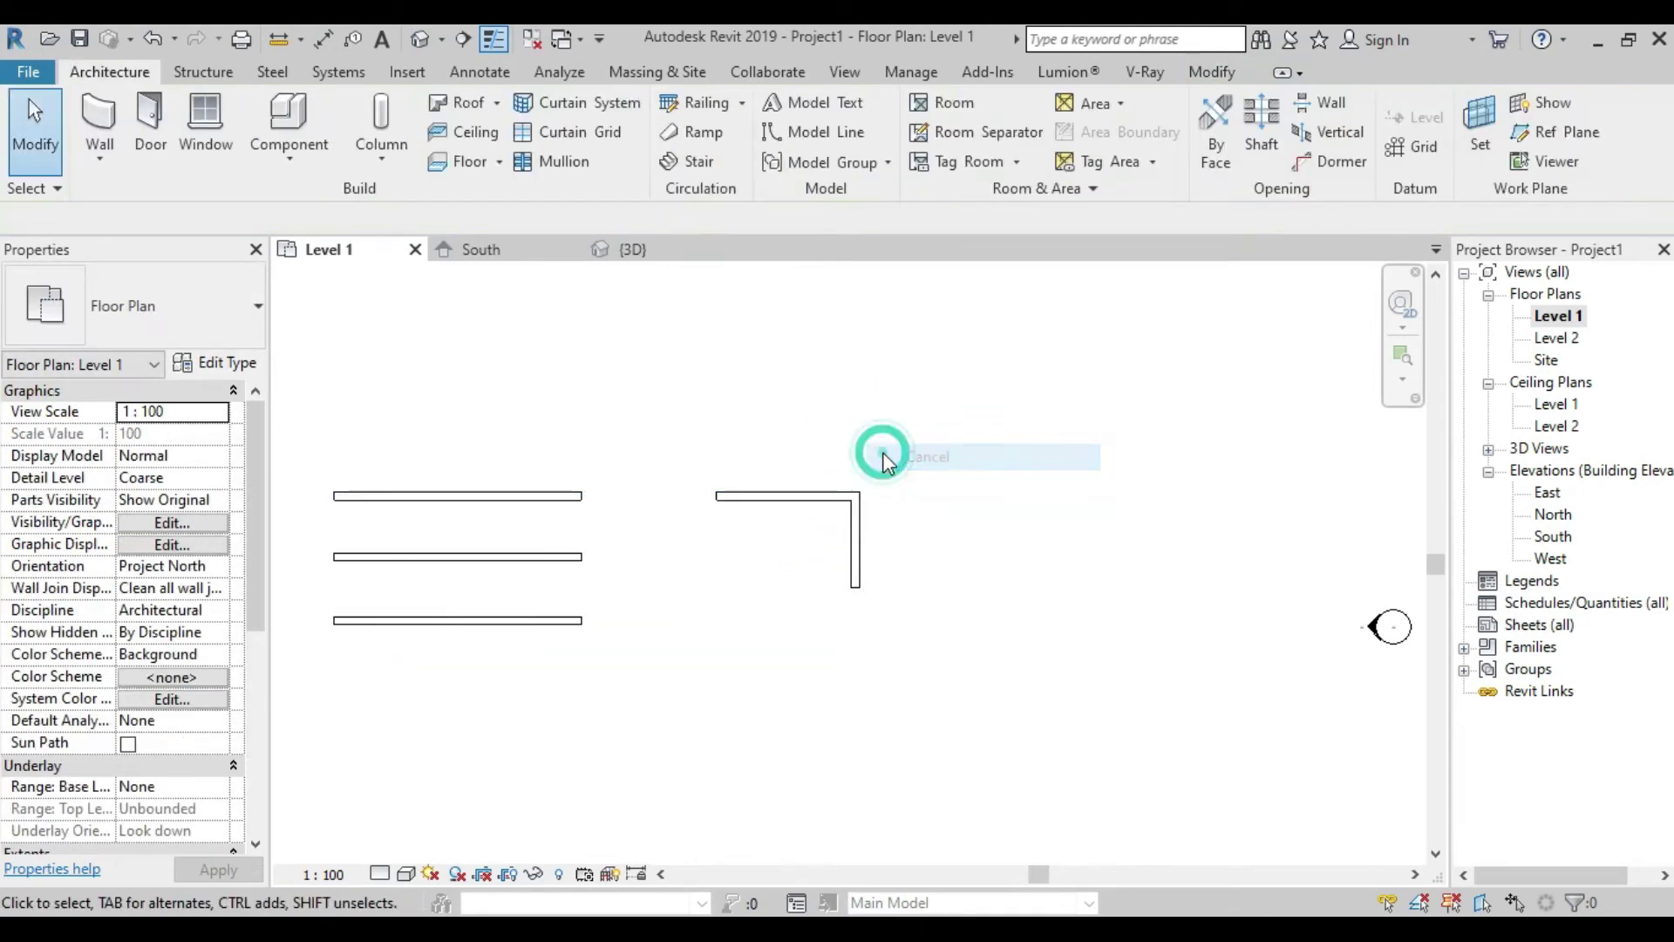
Move the vertical wall of the L-shaped pair about 340 east with Constrain on and Disjoin off
{"action": "left_click", "coordinate": [863, 582]}
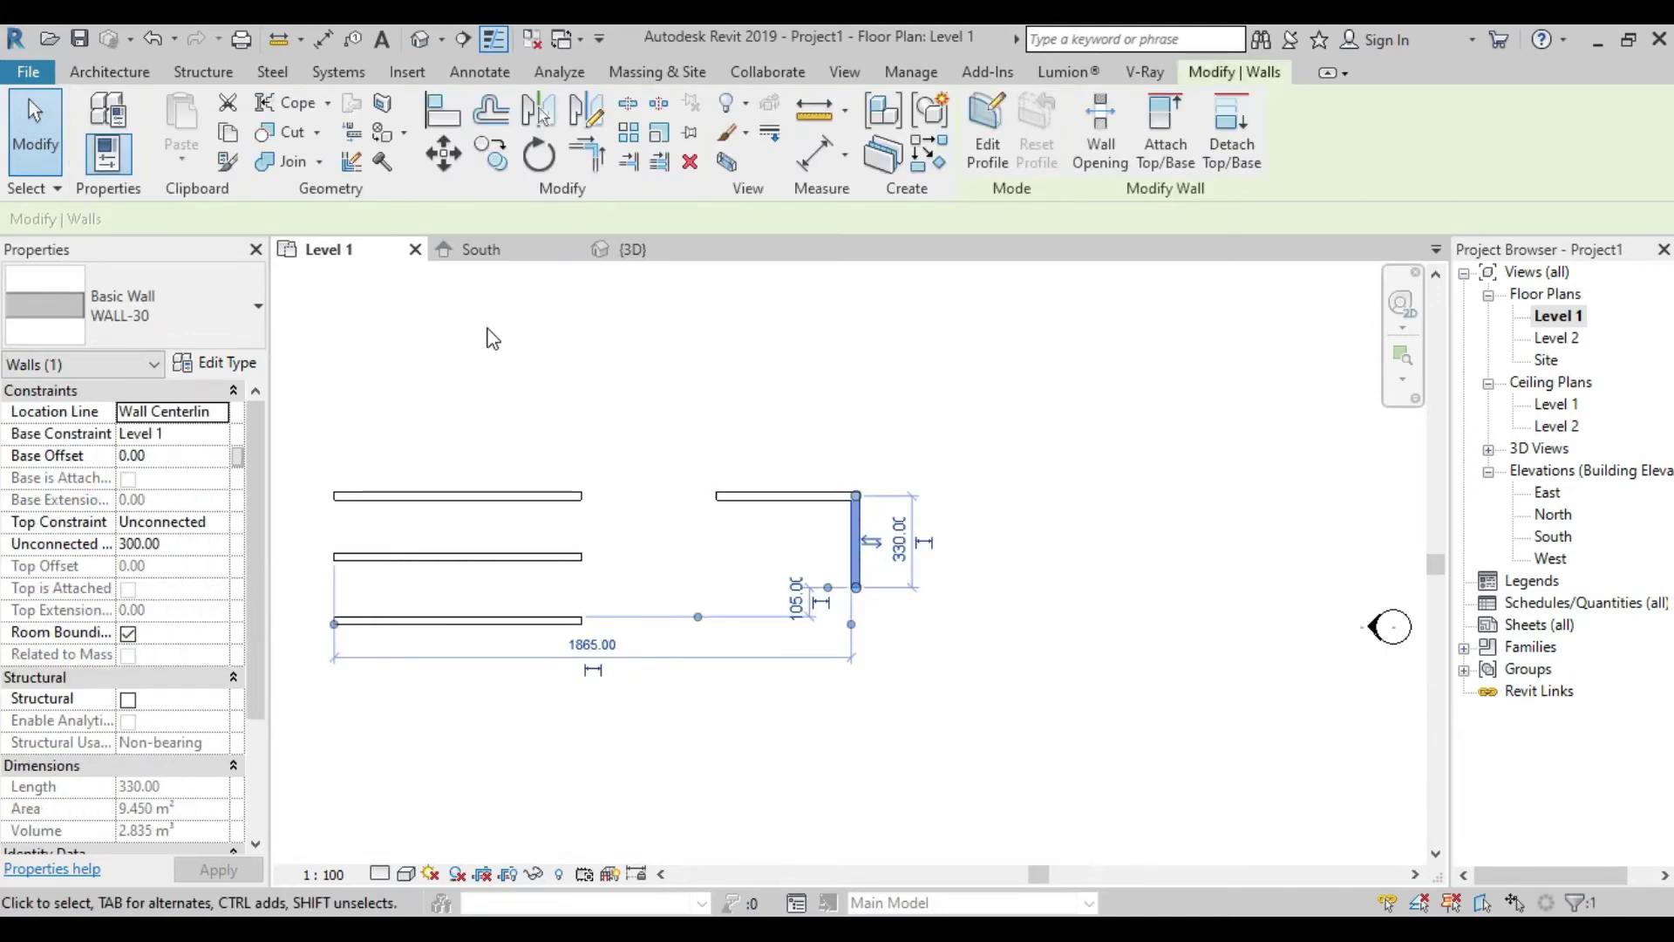
{"action": "left_click", "coordinate": [493, 159]}
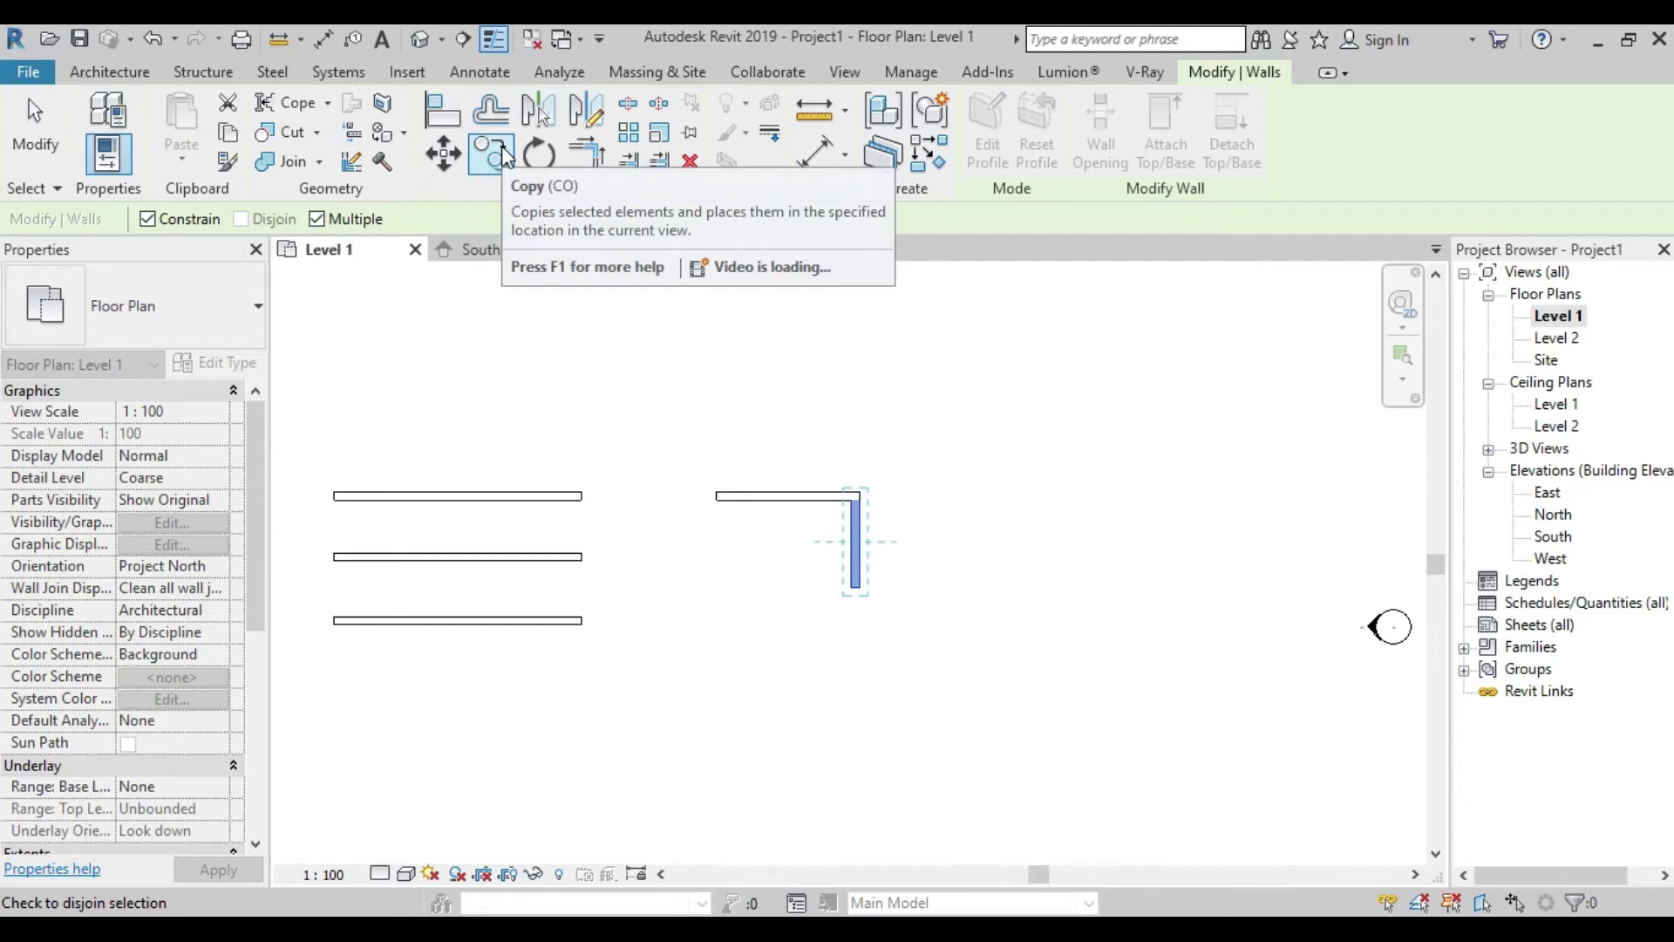
{"action": "left_click", "coordinate": [449, 157]}
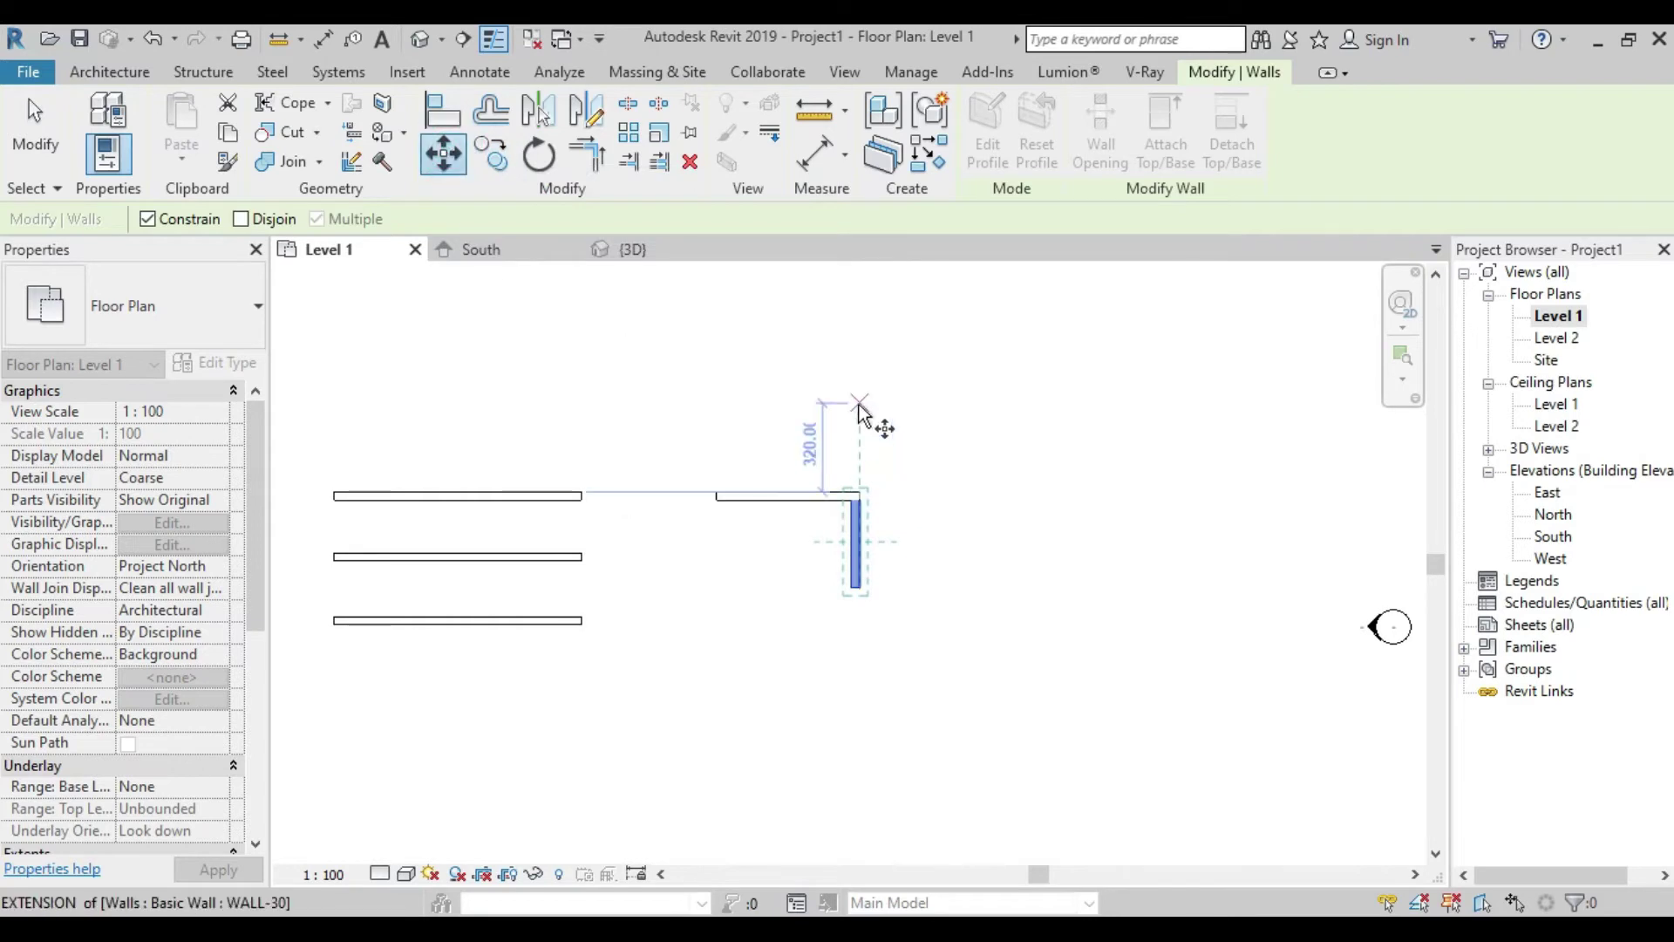
{"action": "left_click", "coordinate": [857, 545]}
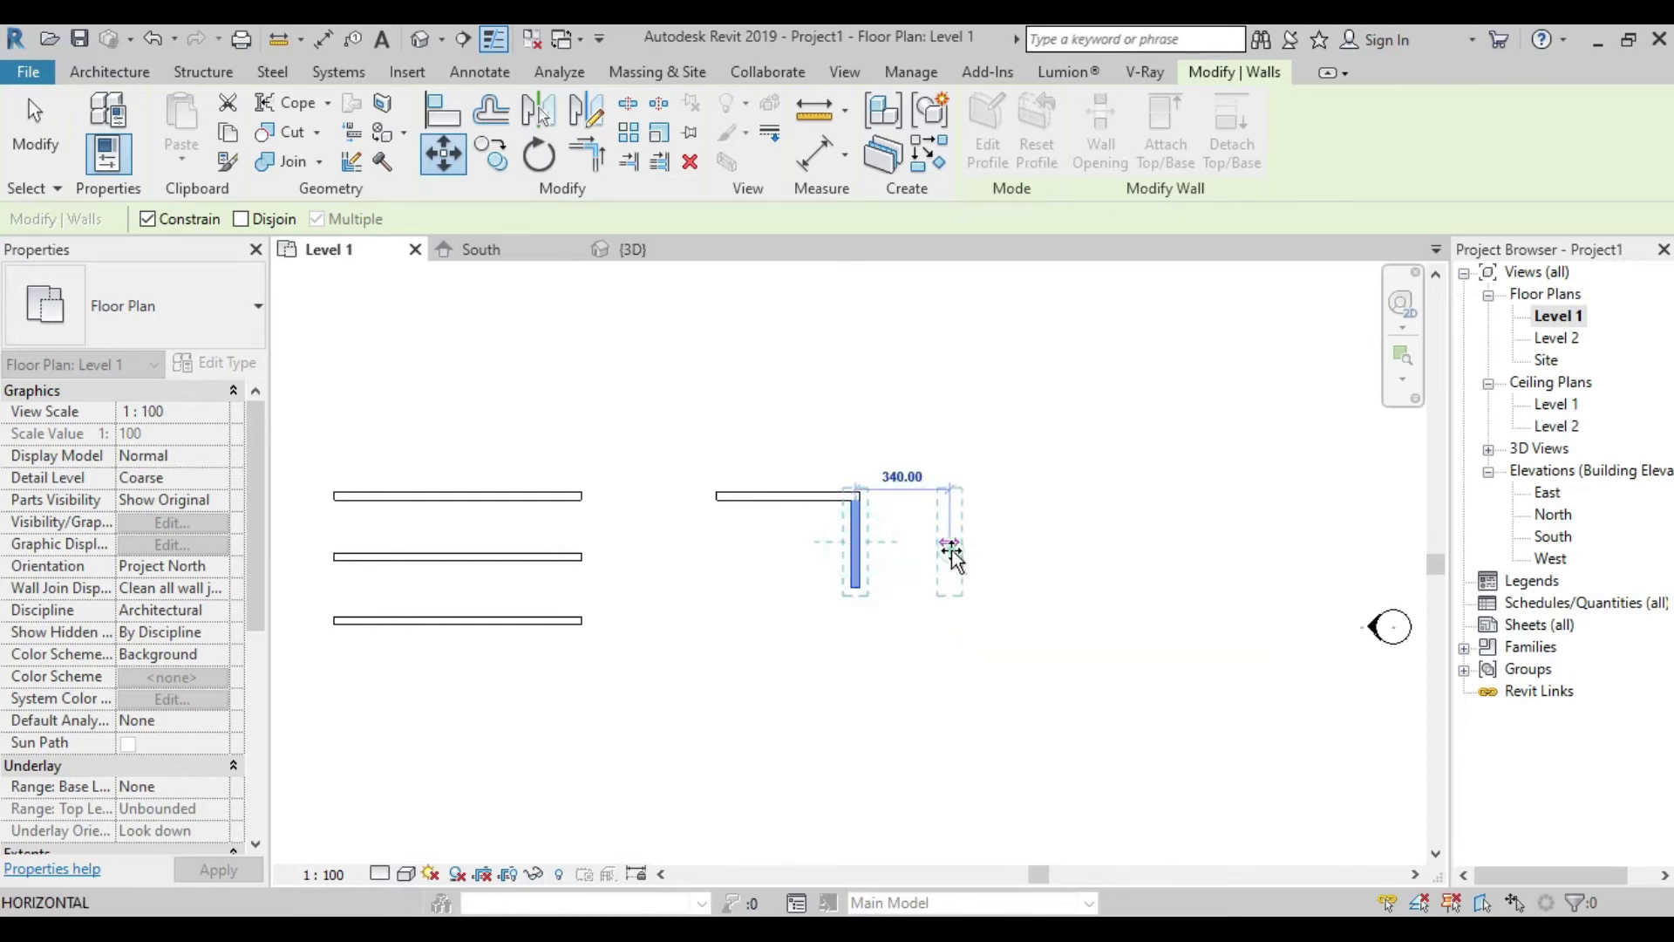
{"action": "left_click", "coordinate": [950, 548]}
{"action": "scroll", "coordinate": [963, 548], "scroll_direction": "up", "scroll_amount": 2}
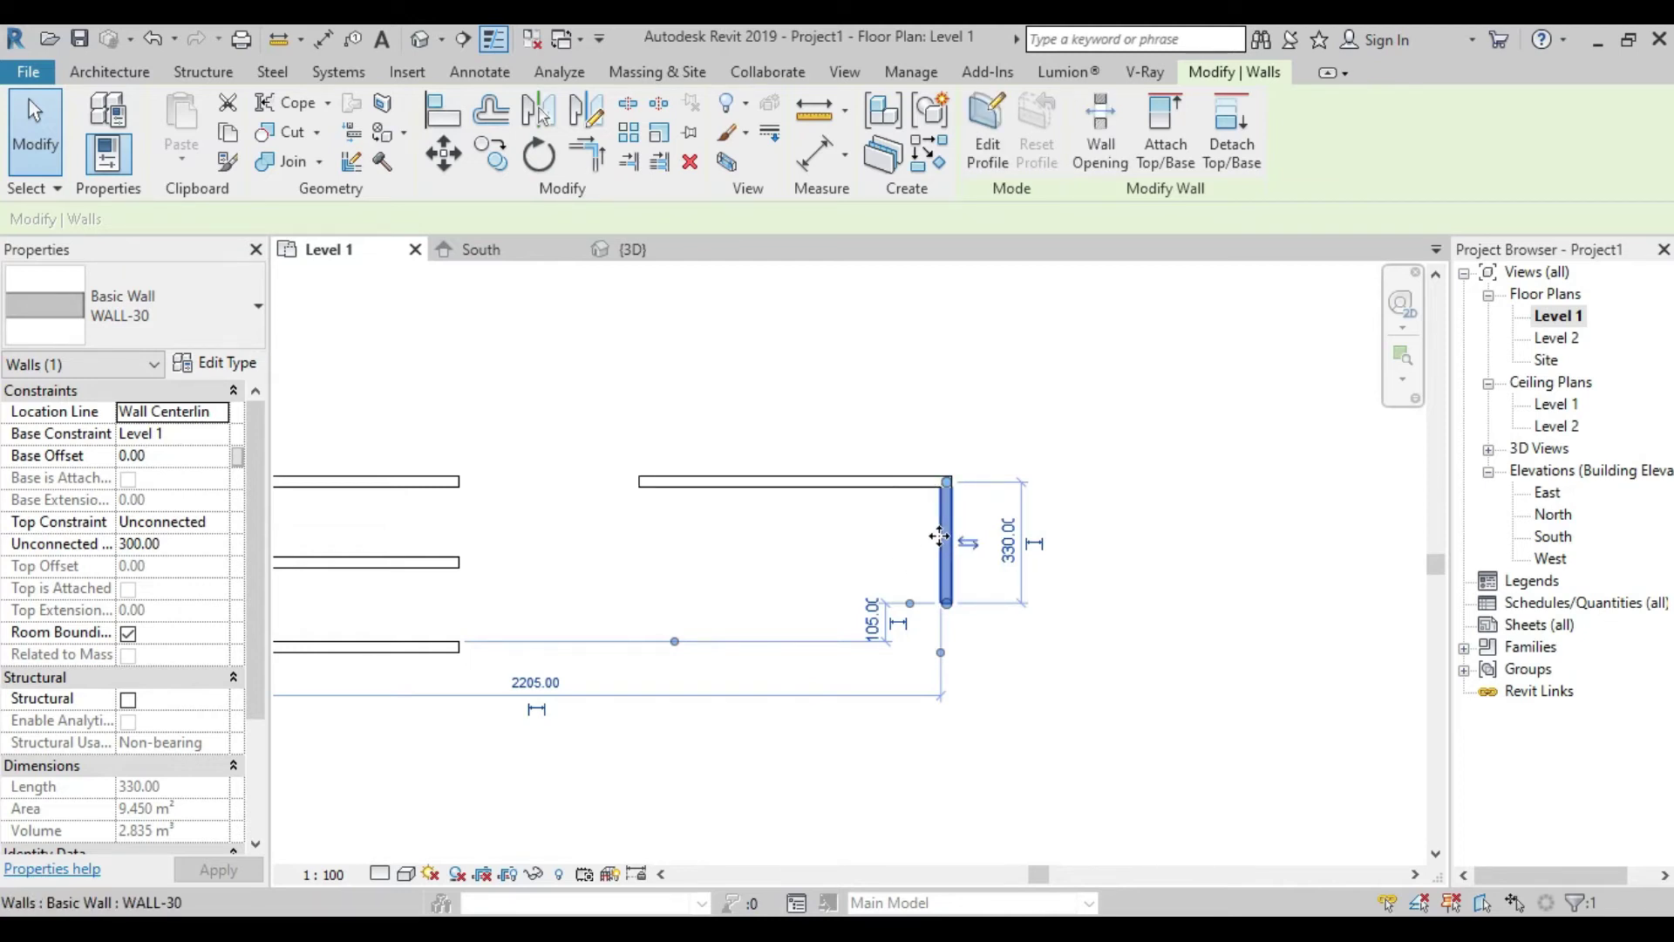
Move the horizontal wall of the L-shaped pair about 200 north with Constrain on and Disjoin off
{"action": "left_click", "coordinate": [804, 484]}
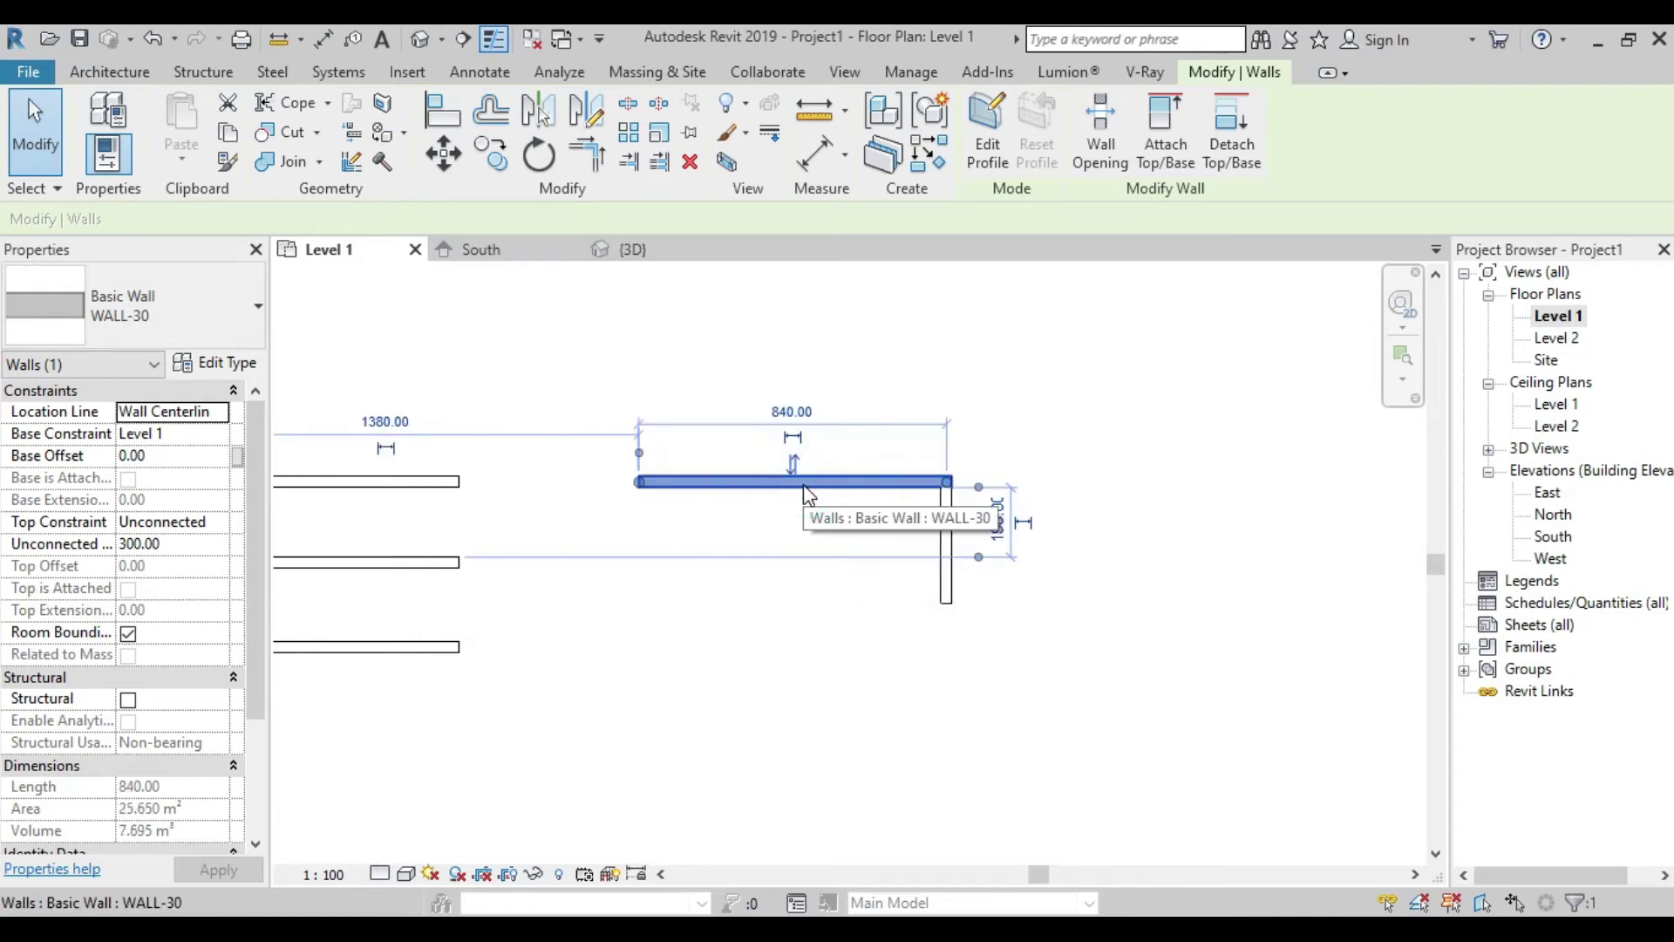
{"action": "left_click", "coordinate": [460, 157]}
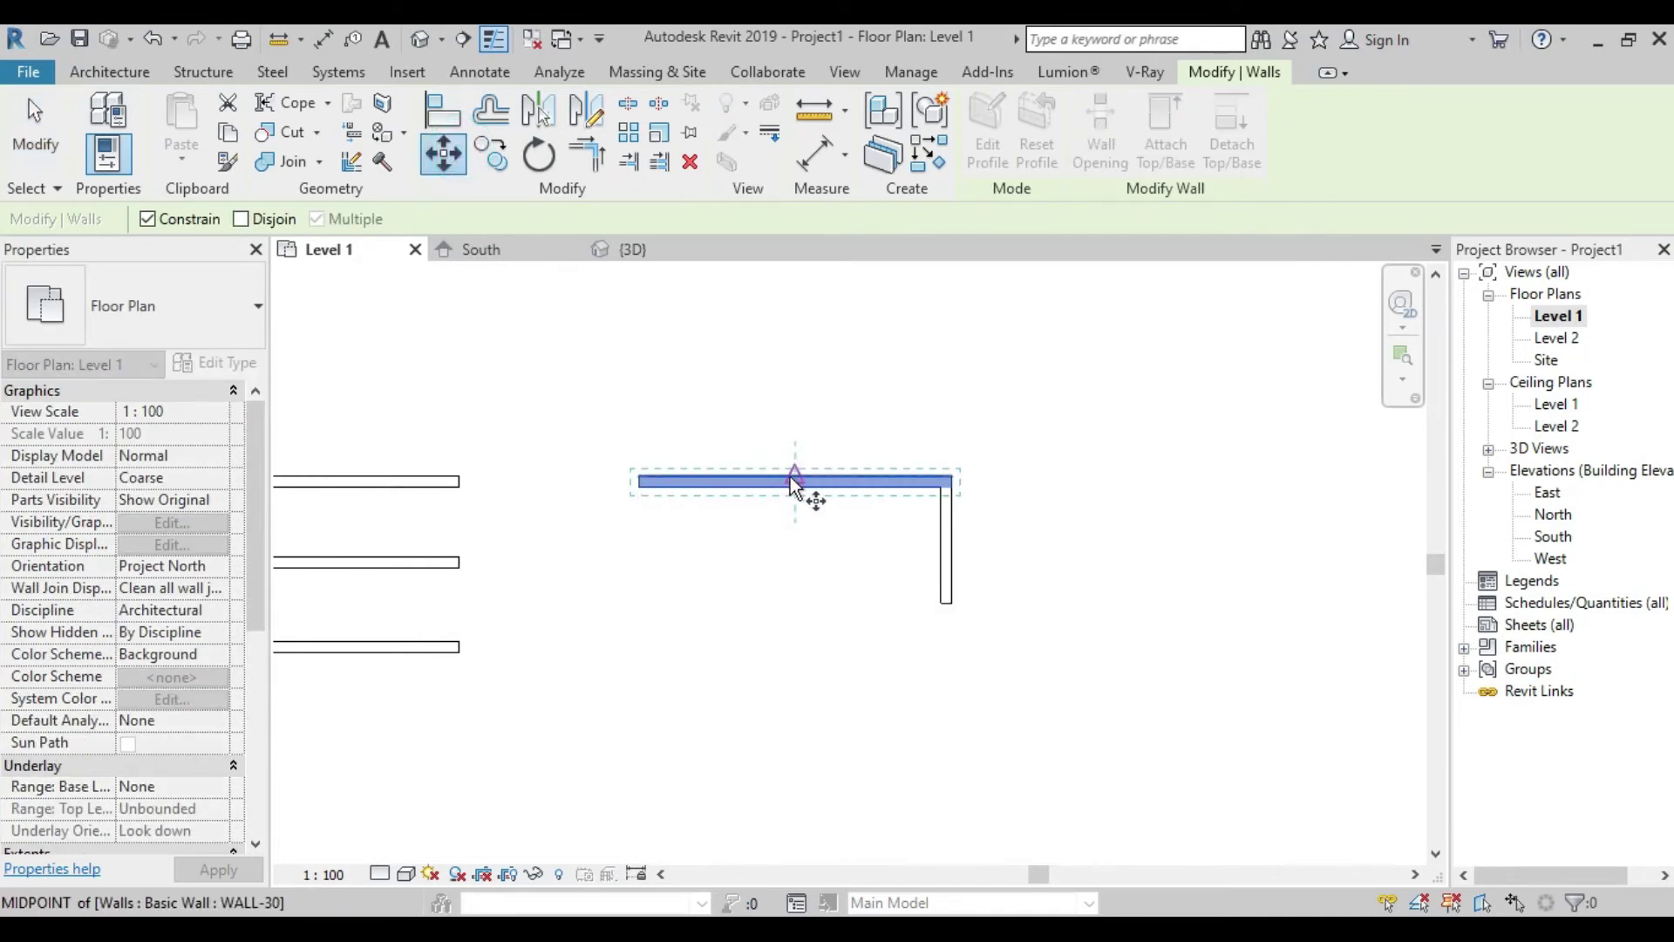
{"action": "left_click", "coordinate": [794, 482]}
{"action": "left_click", "coordinate": [791, 406]}
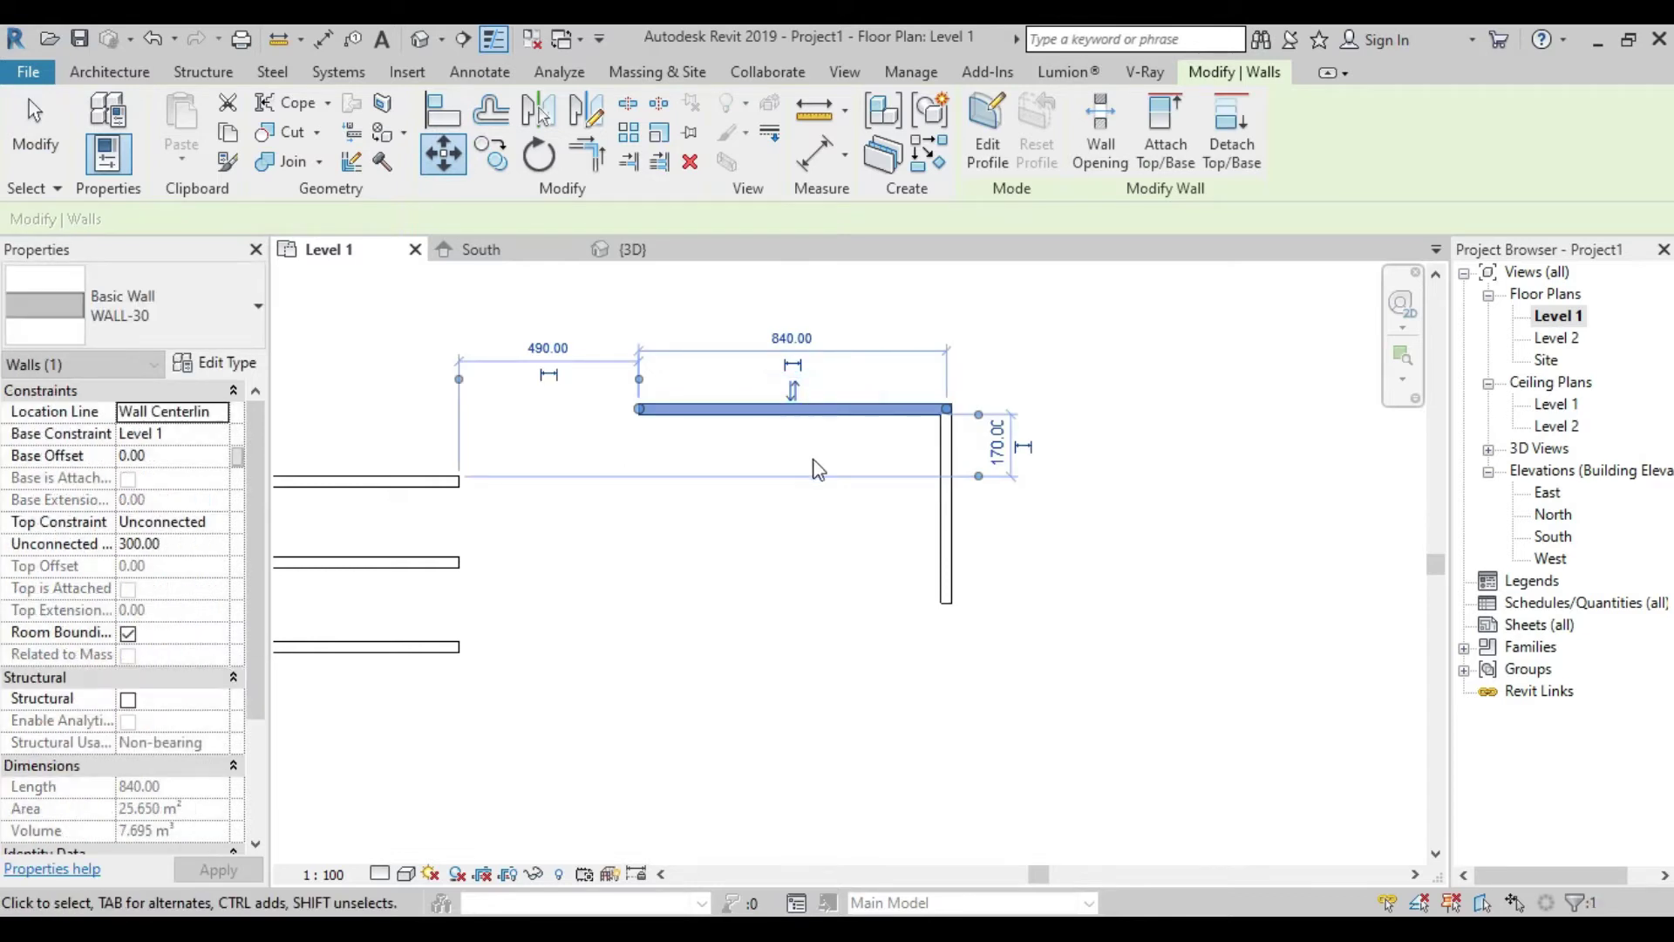
{"action": "middle_click_drag", "start_coordinate": [789, 404], "coordinate": [701, 471]}
{"action": "left_click", "coordinate": [991, 506]}
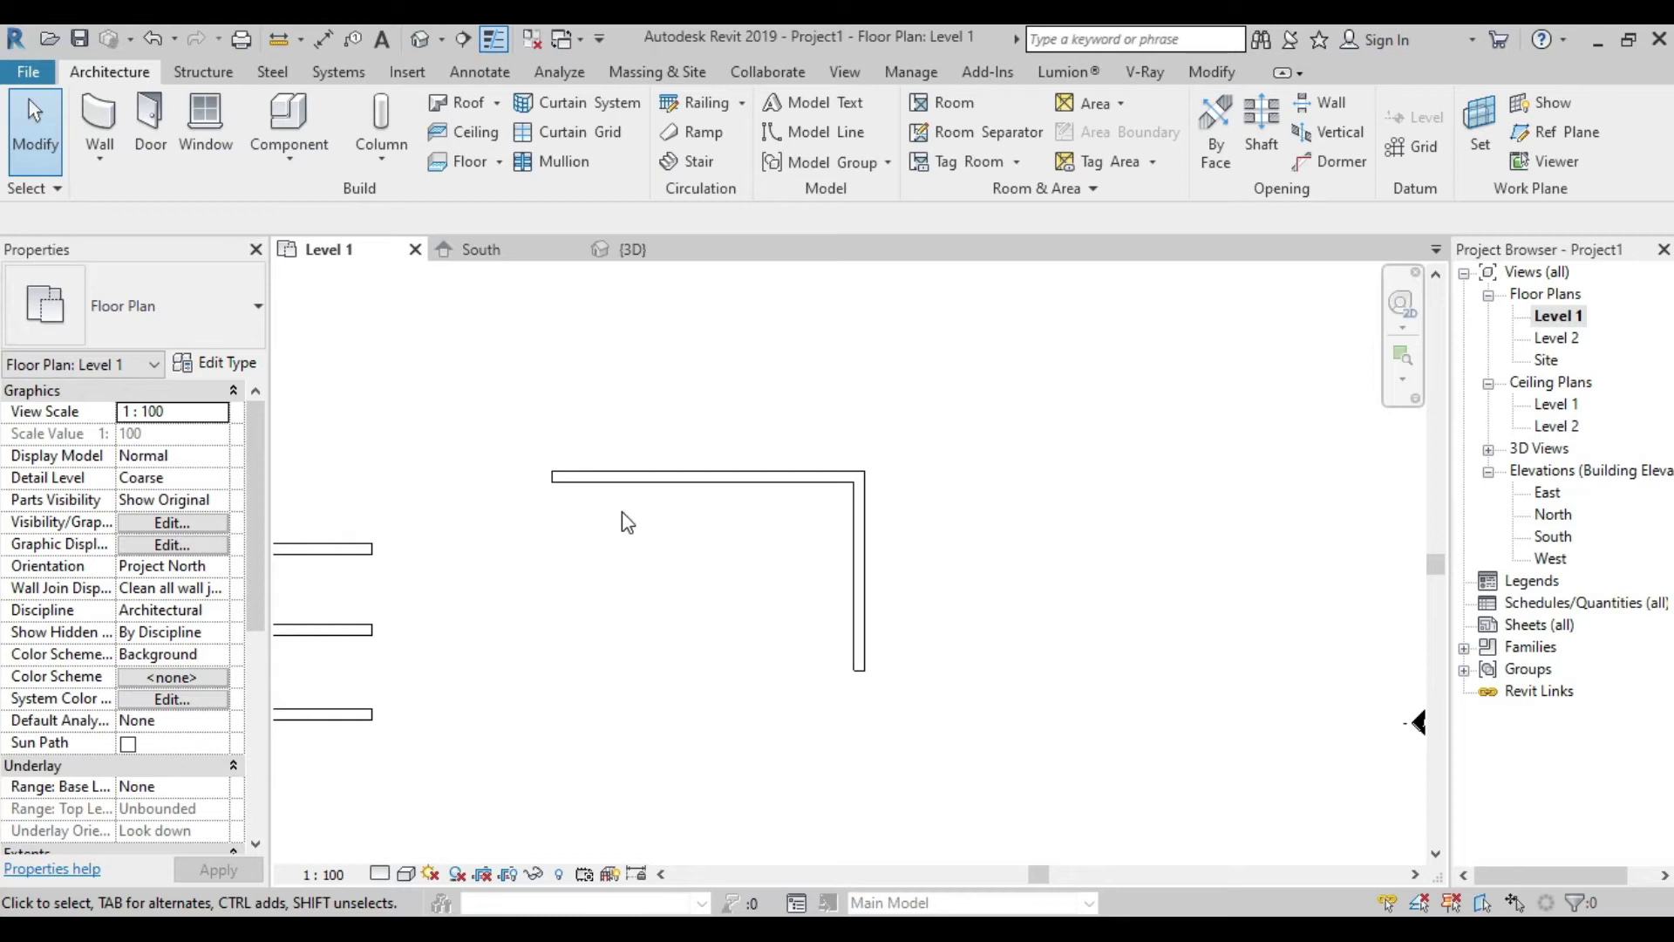
Move the same horizontal wall about 250 further north with both Constrain and Disjoin on
{"action": "middle_click_drag", "start_coordinate": [628, 522], "coordinate": [631, 572]}
{"action": "left_click", "coordinate": [667, 502]}
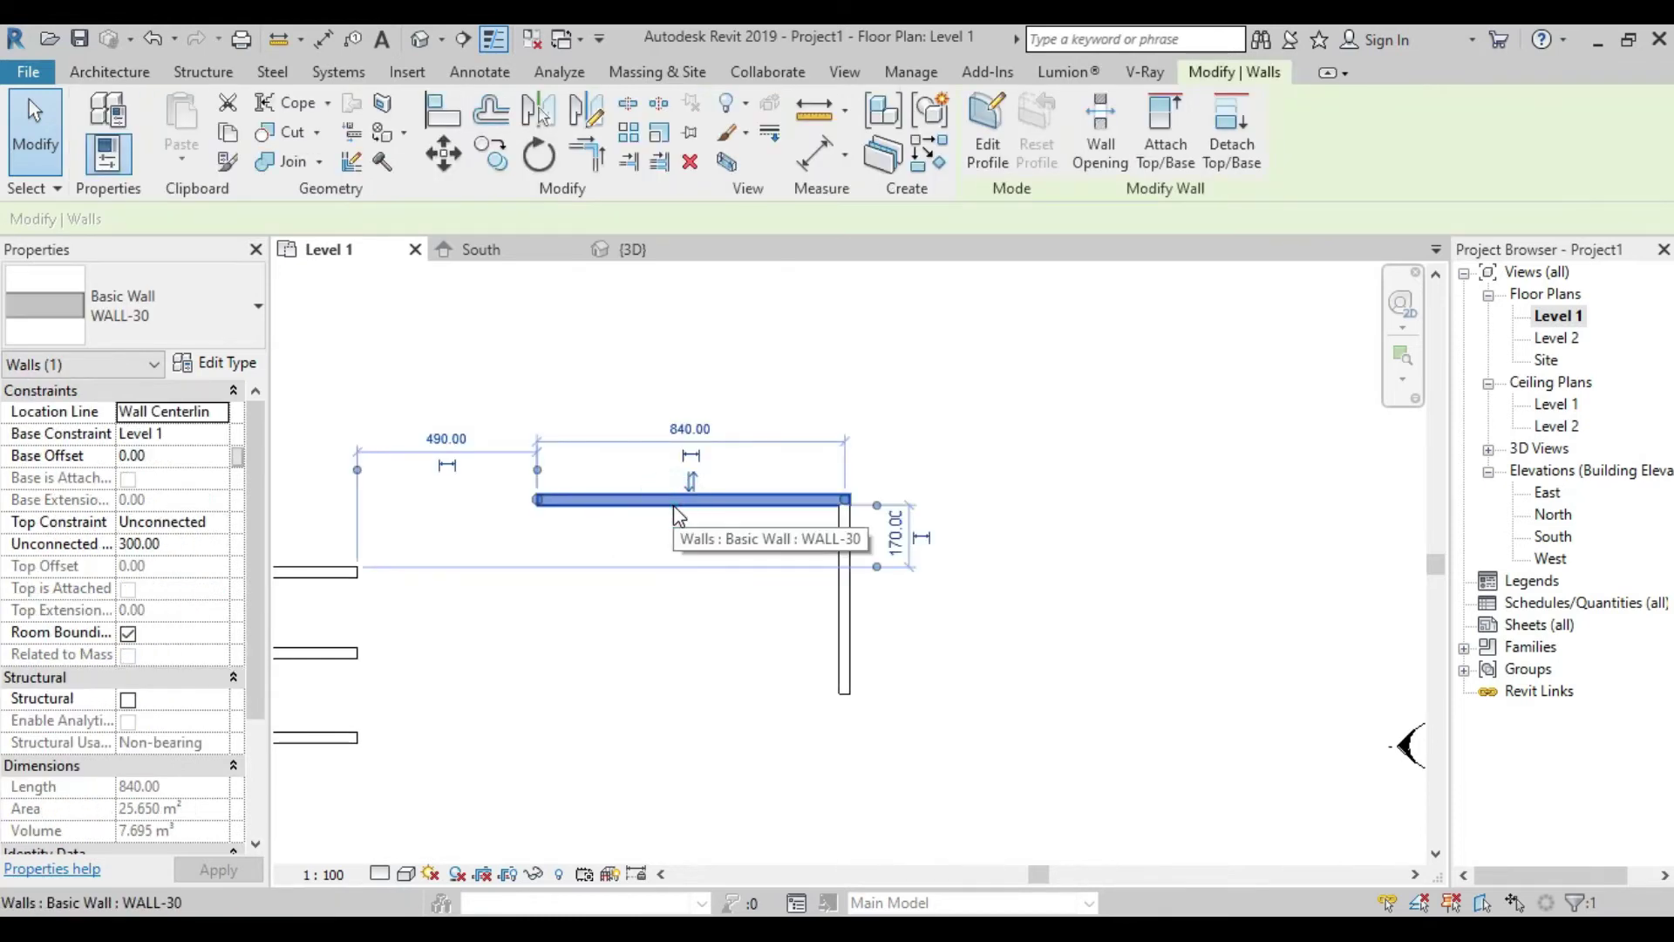
{"action": "left_click", "coordinate": [444, 162]}
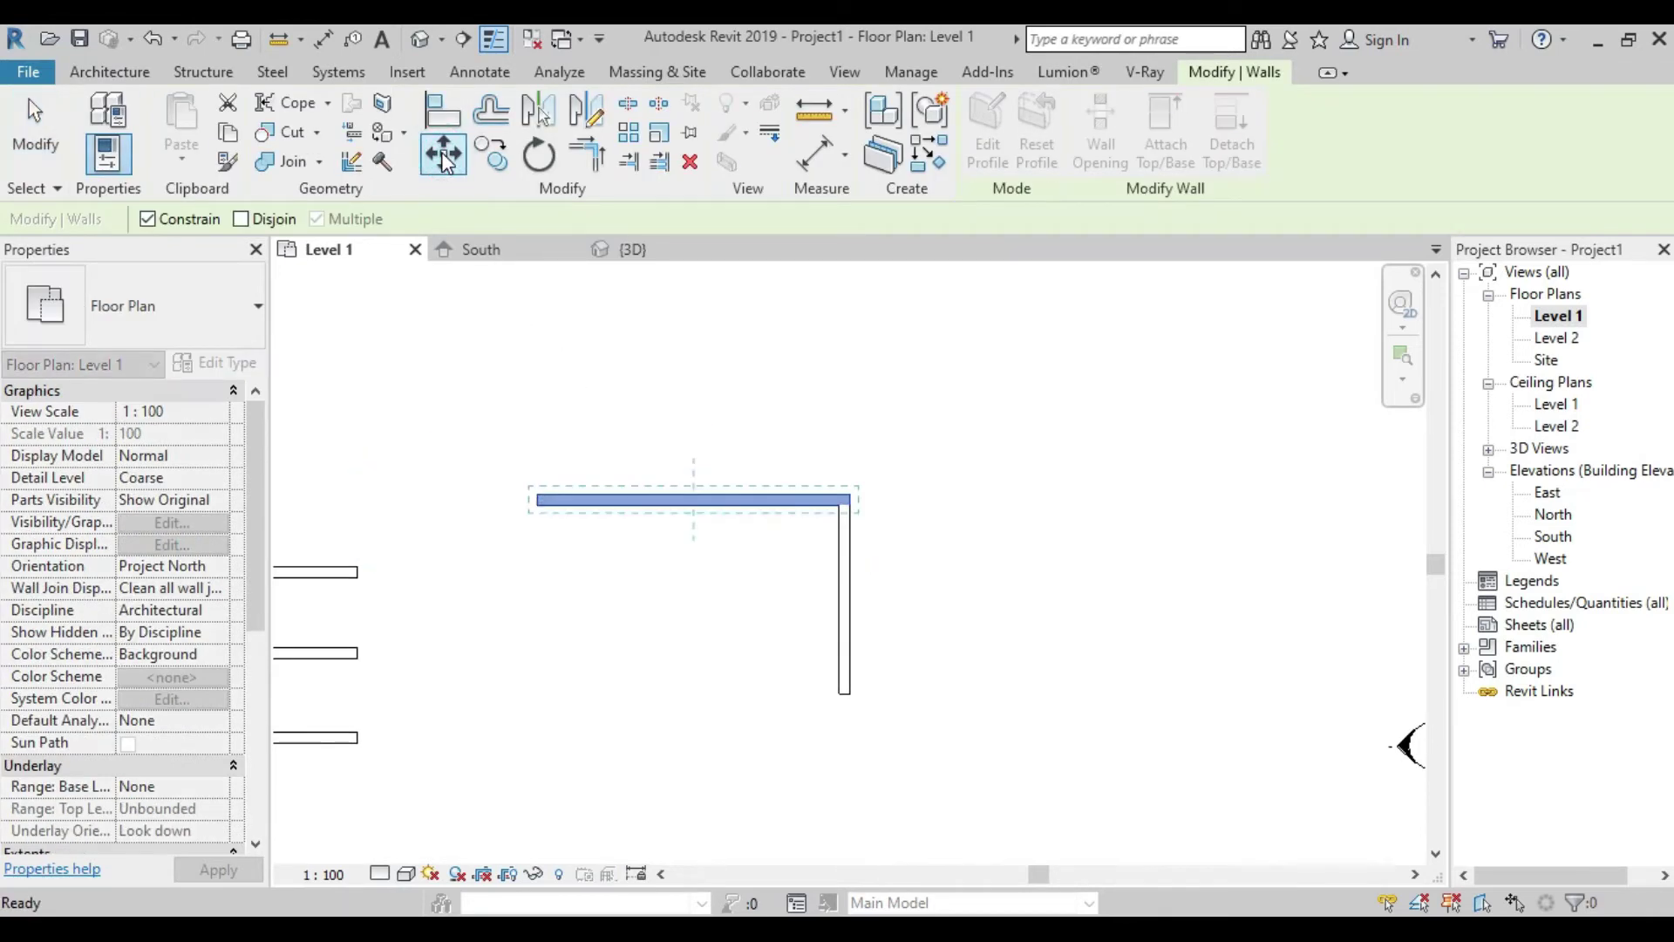
{"action": "left_click", "coordinate": [241, 219]}
{"action": "left_click", "coordinate": [690, 500]}
{"action": "left_click", "coordinate": [691, 407]}
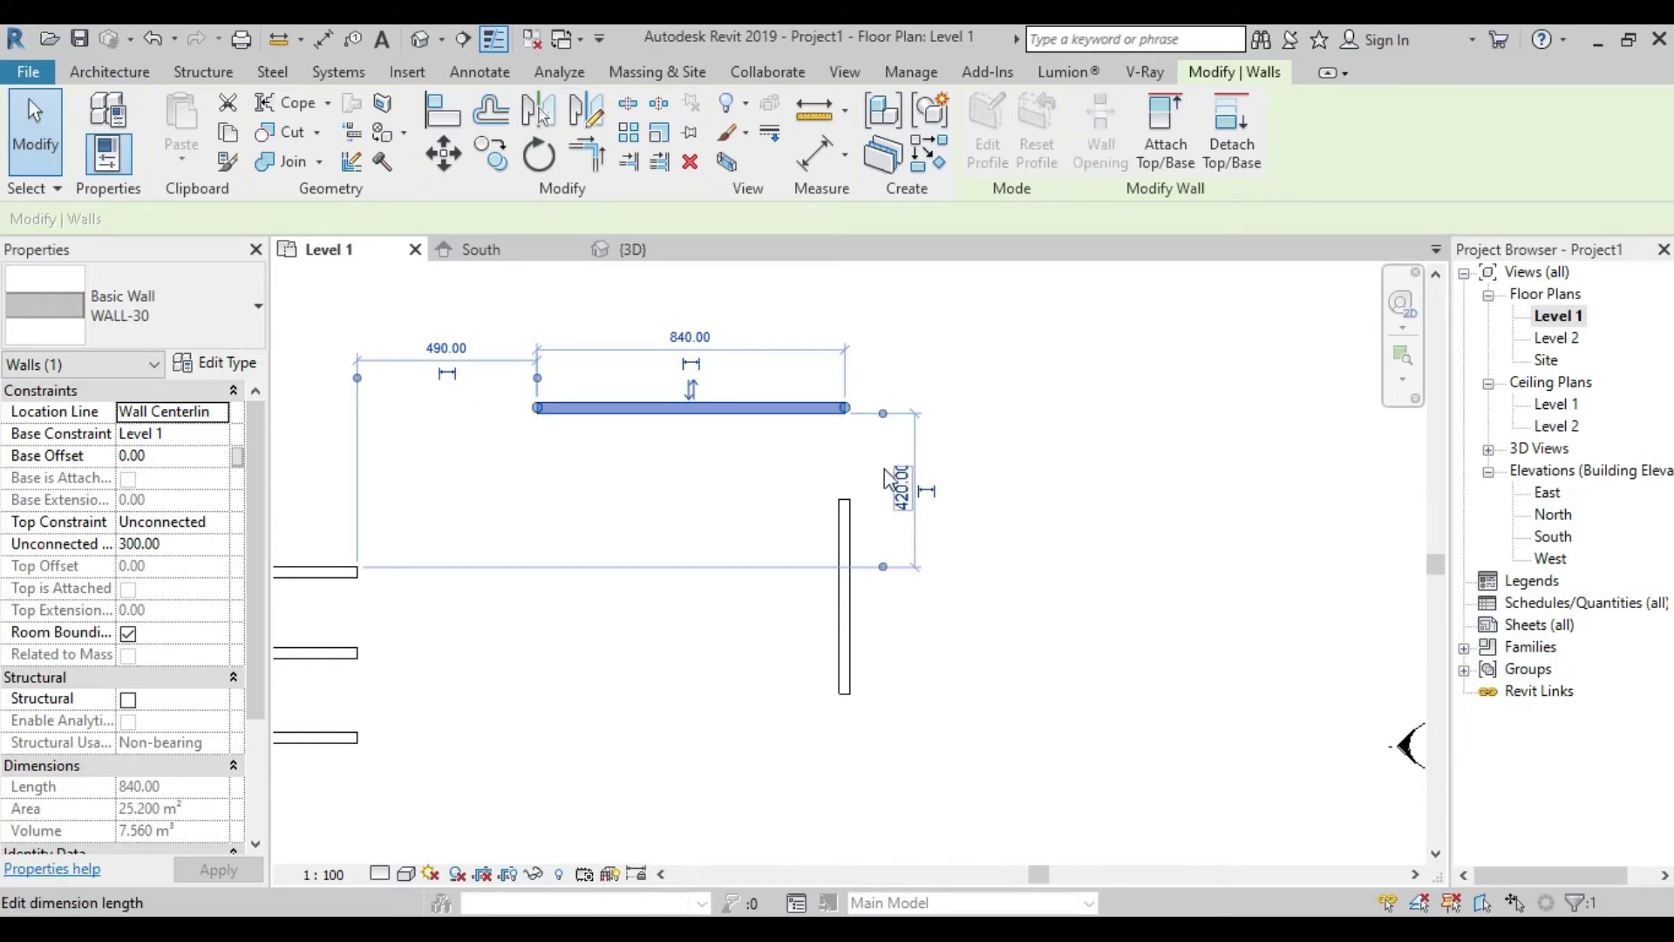
Delete both walls of the separated pair on the east side of the plan
{"action": "scroll", "coordinate": [946, 441], "scroll_direction": "down", "scroll_amount": 1}
{"action": "left_click", "coordinate": [956, 429]}
{"action": "left_click_drag", "start_coordinate": [935, 363], "coordinate": [611, 442]}
{"action": "left_click", "coordinate": [729, 458]}
{"action": "left_click_drag", "start_coordinate": [727, 426], "coordinate": [898, 684]}
{"action": "key", "text": "Delete"}
Delete the two northern walls of the three parallel horizontal walls
{"action": "middle_click_drag", "start_coordinate": [639, 691], "coordinate": [933, 685]}
{"action": "left_click_drag", "start_coordinate": [924, 477], "coordinate": [500, 611]}
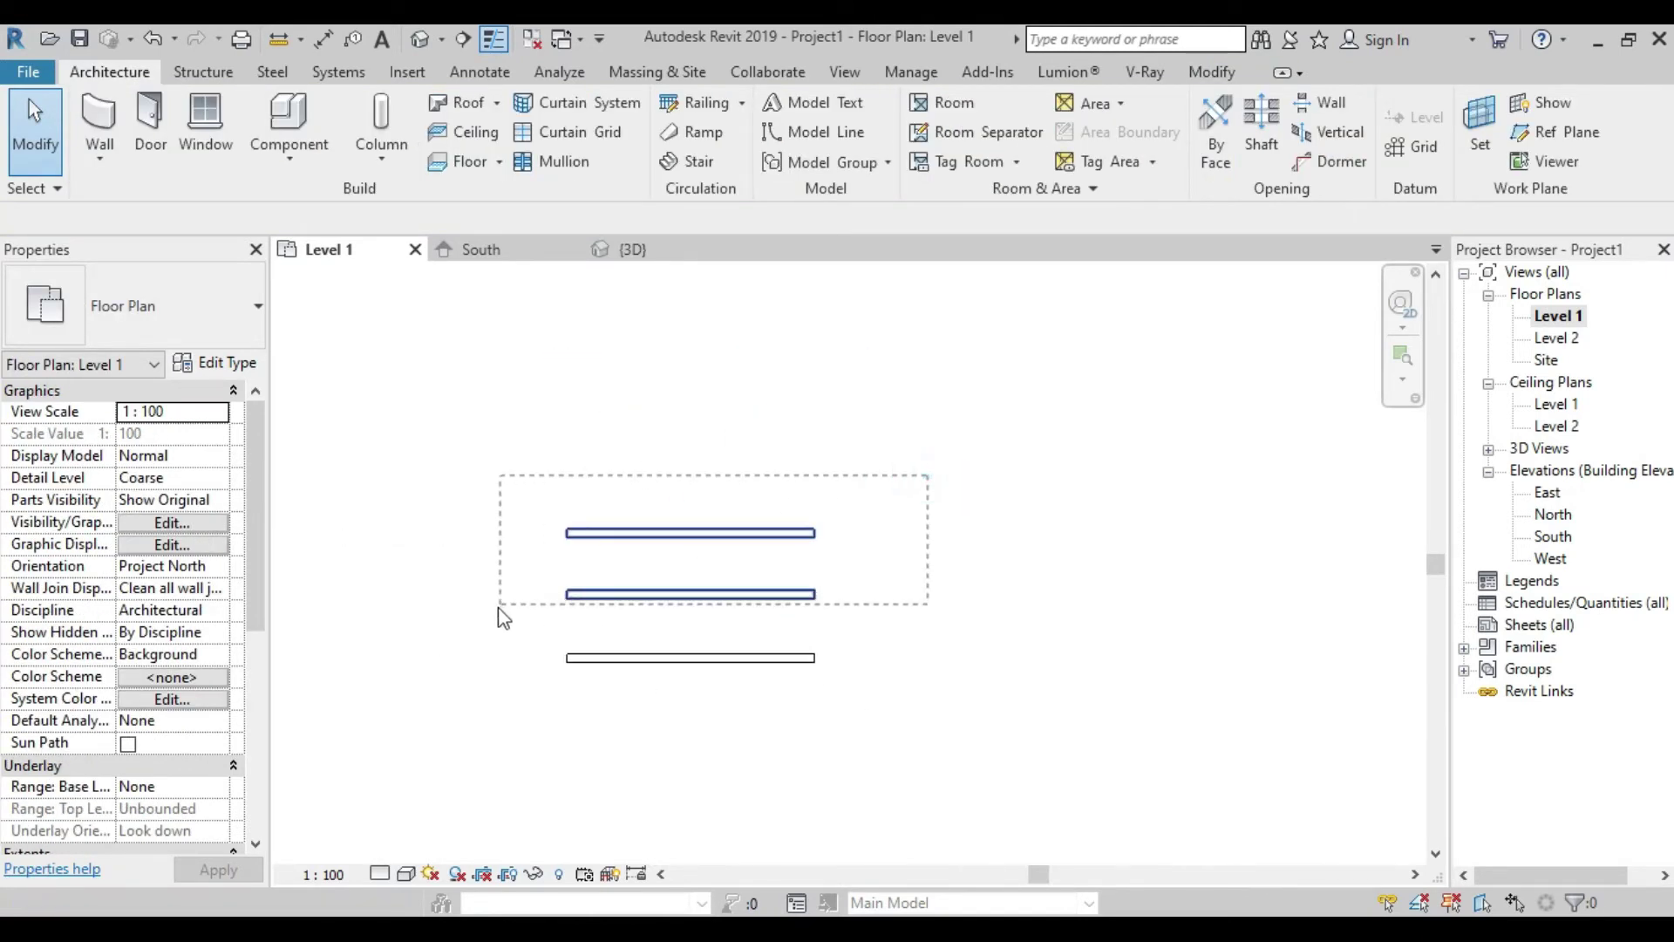
{"action": "key", "text": "Delete"}
Rotate the remaining horizontal wall 45° counterclockwise about its midpoint, and undo the rotation
{"action": "scroll", "coordinate": [680, 708], "scroll_direction": "up", "scroll_amount": 1}
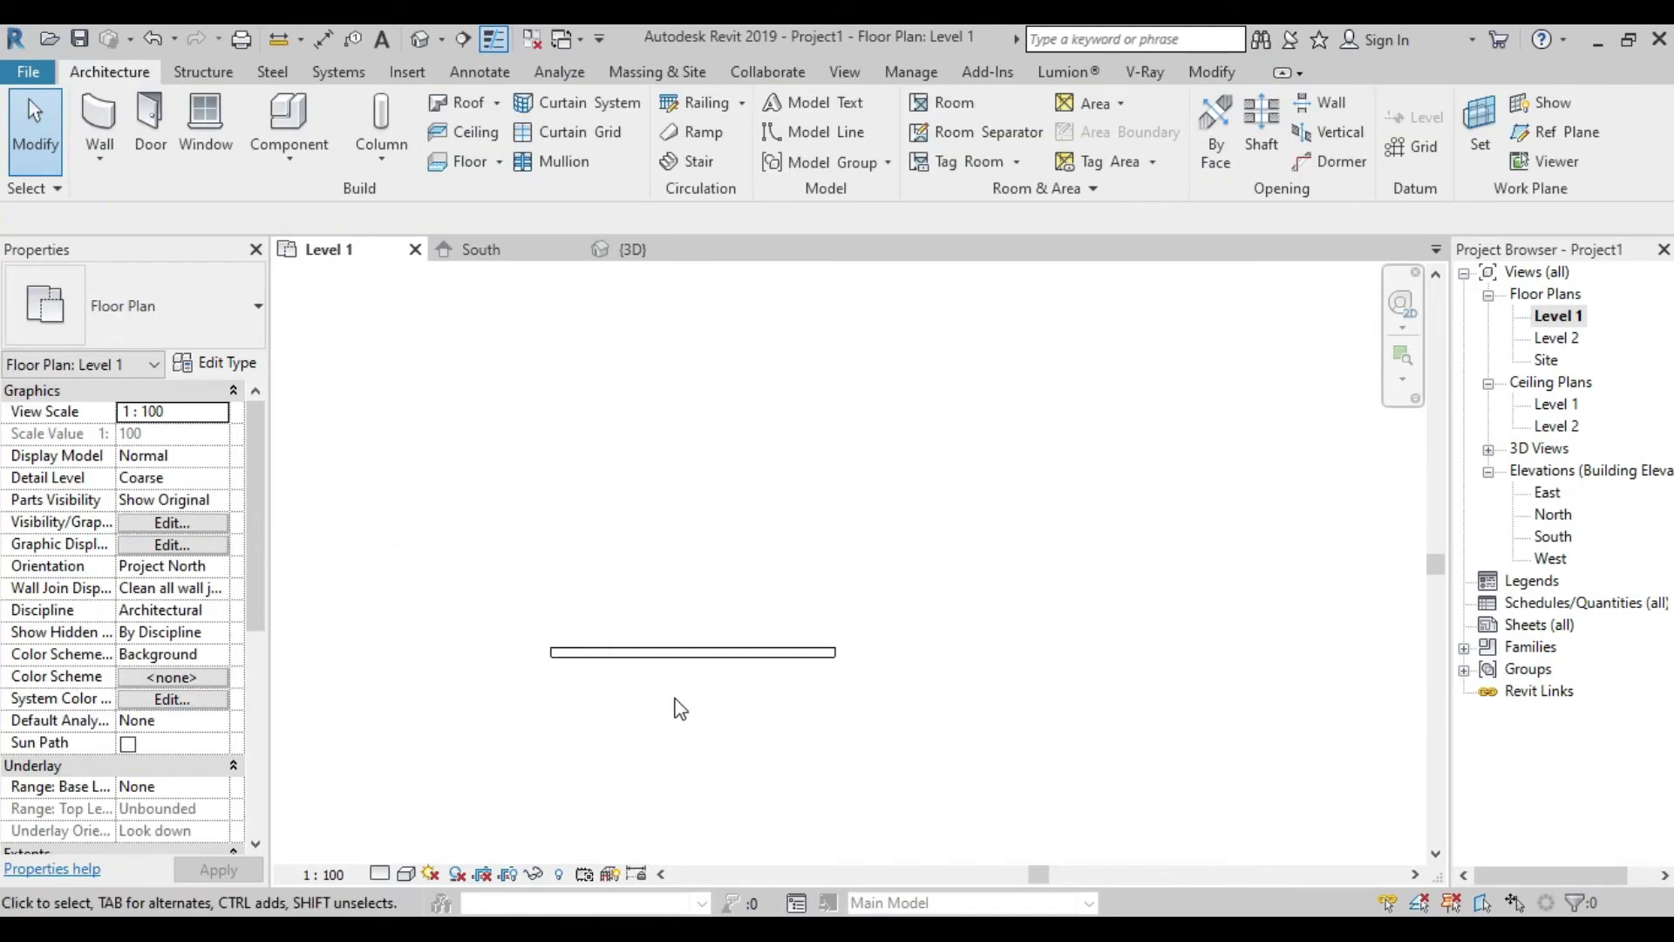
{"action": "left_click", "coordinate": [693, 653]}
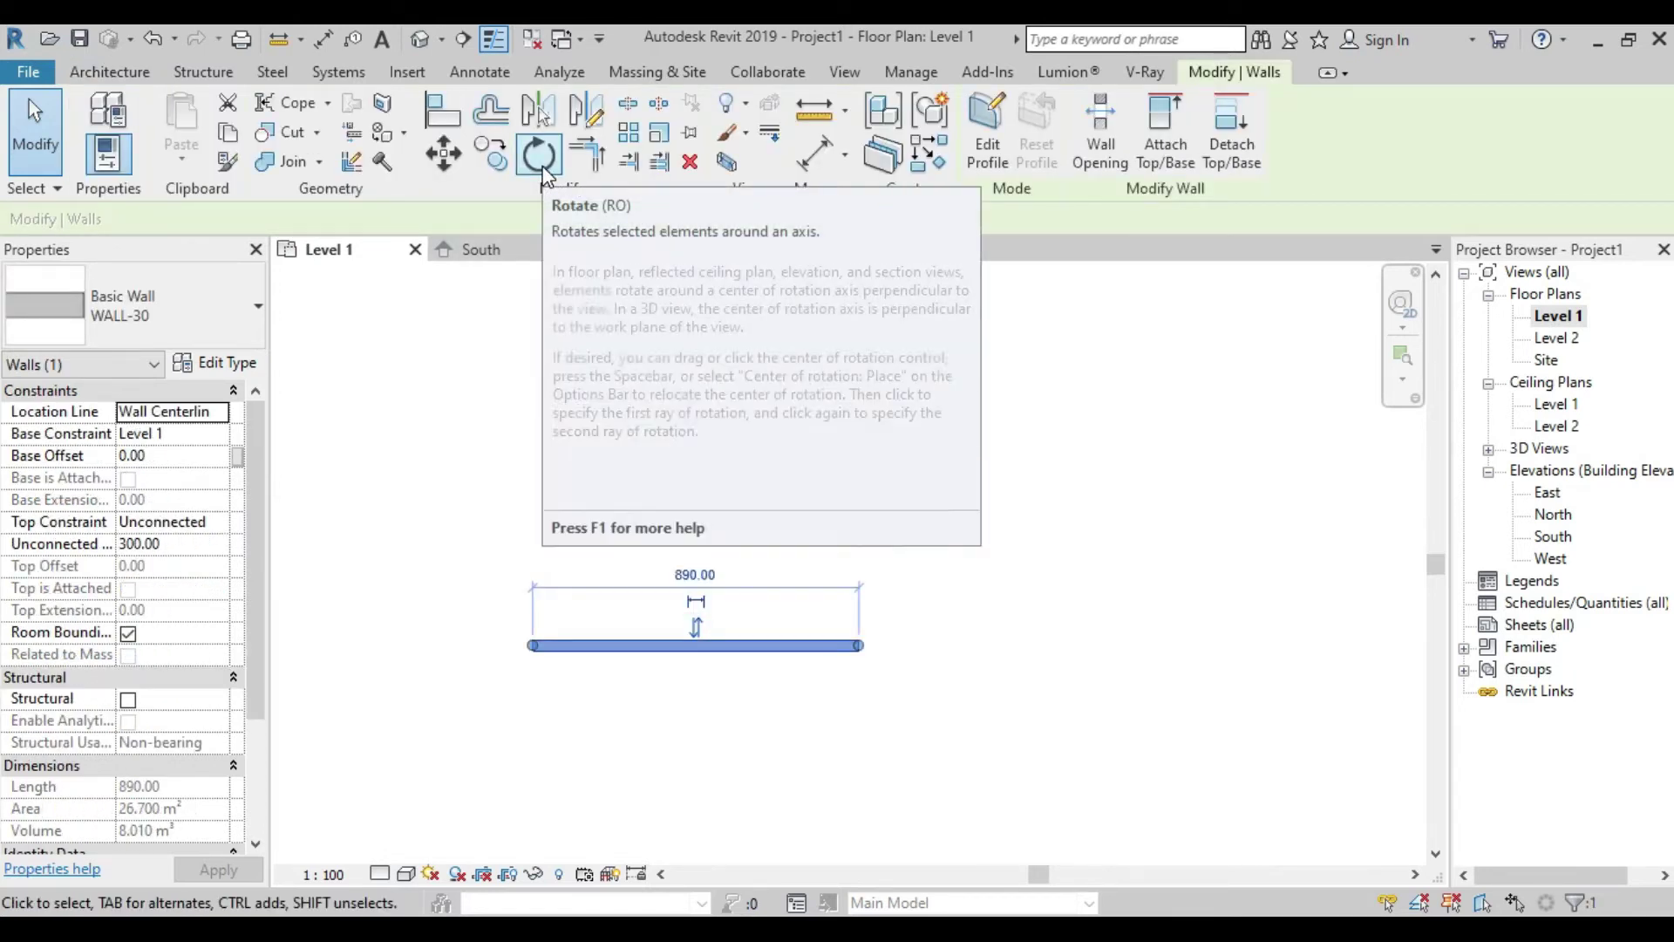
{"action": "left_click", "coordinate": [542, 166]}
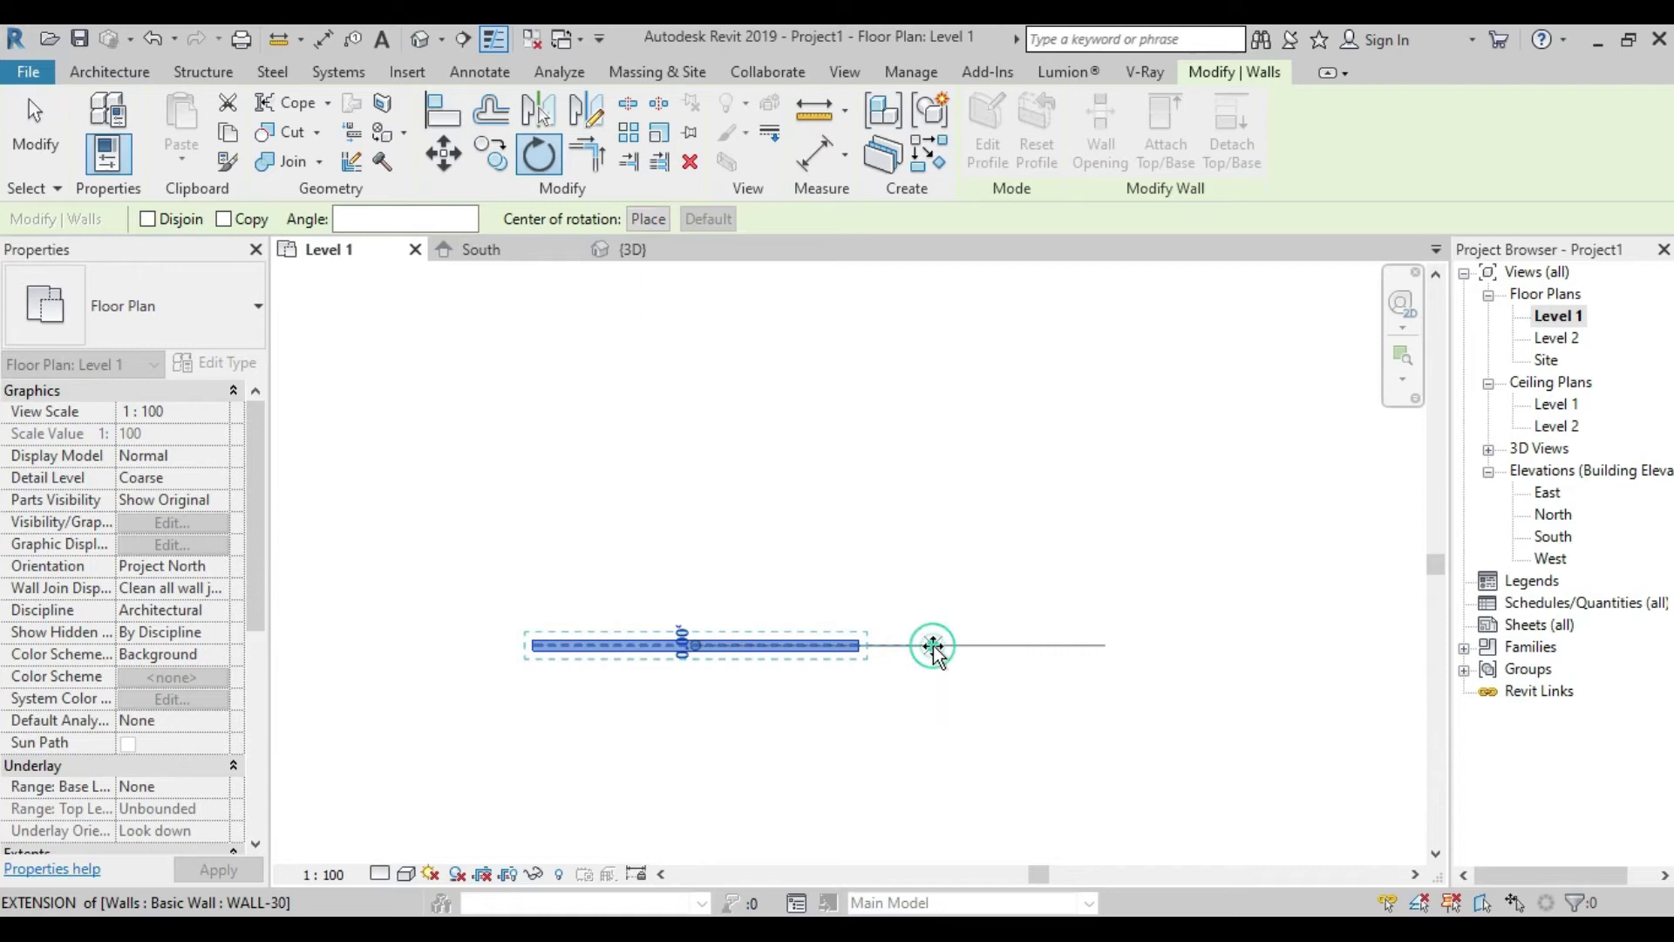
{"action": "left_click", "coordinate": [935, 645]}
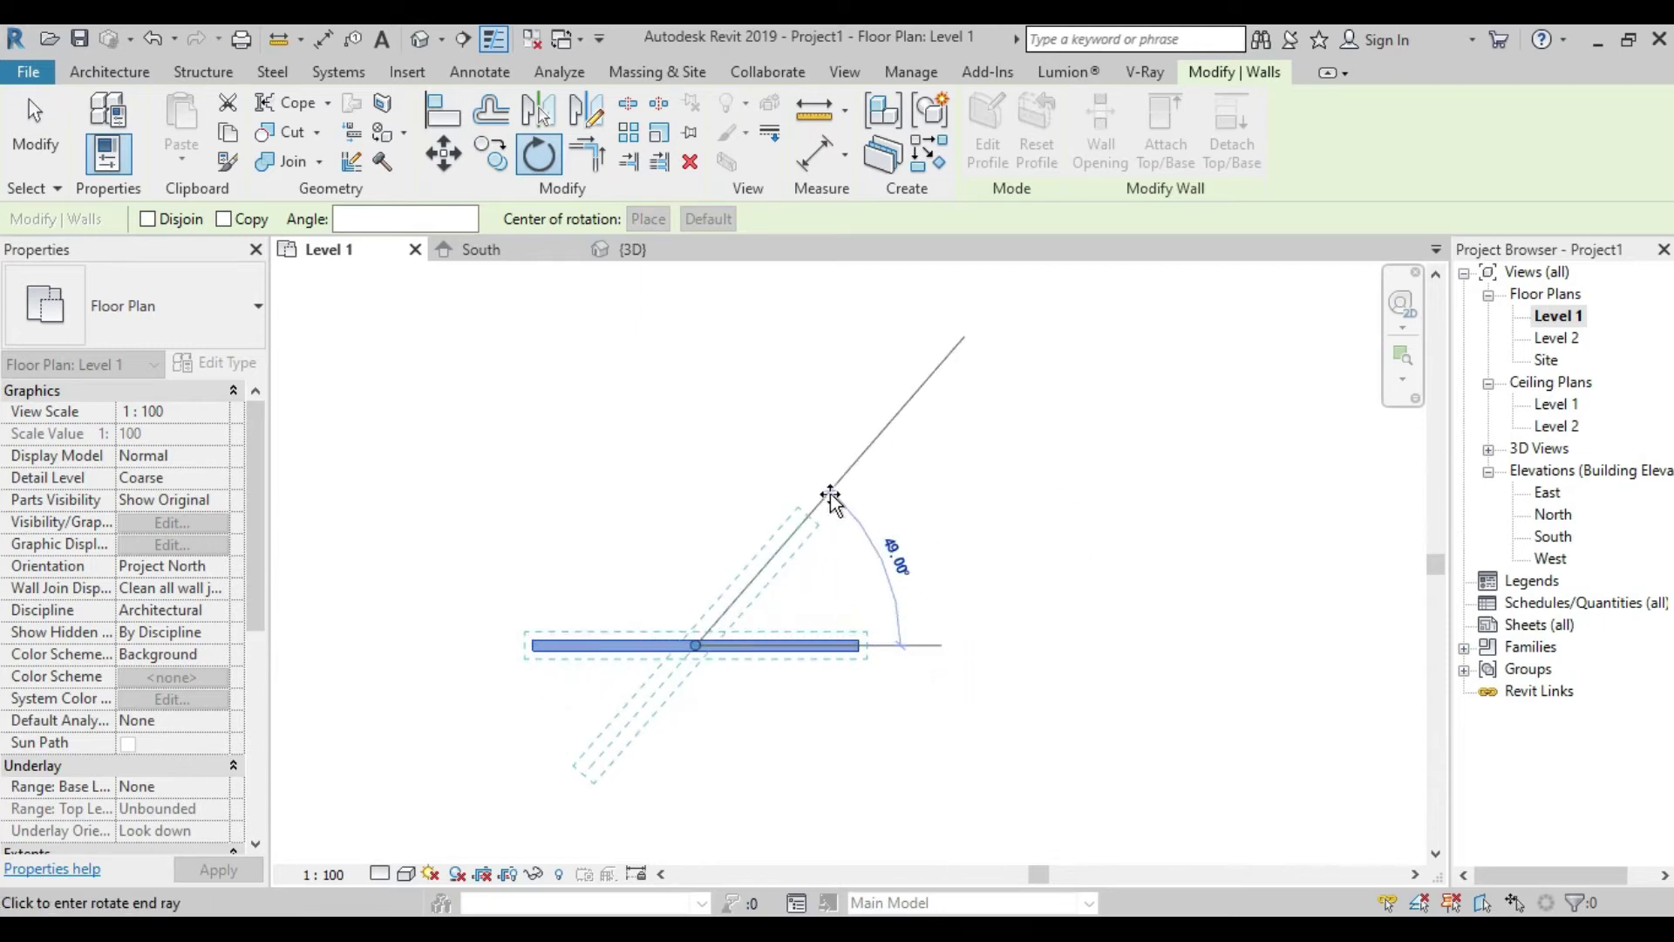
{"action": "type", "text": "4"}
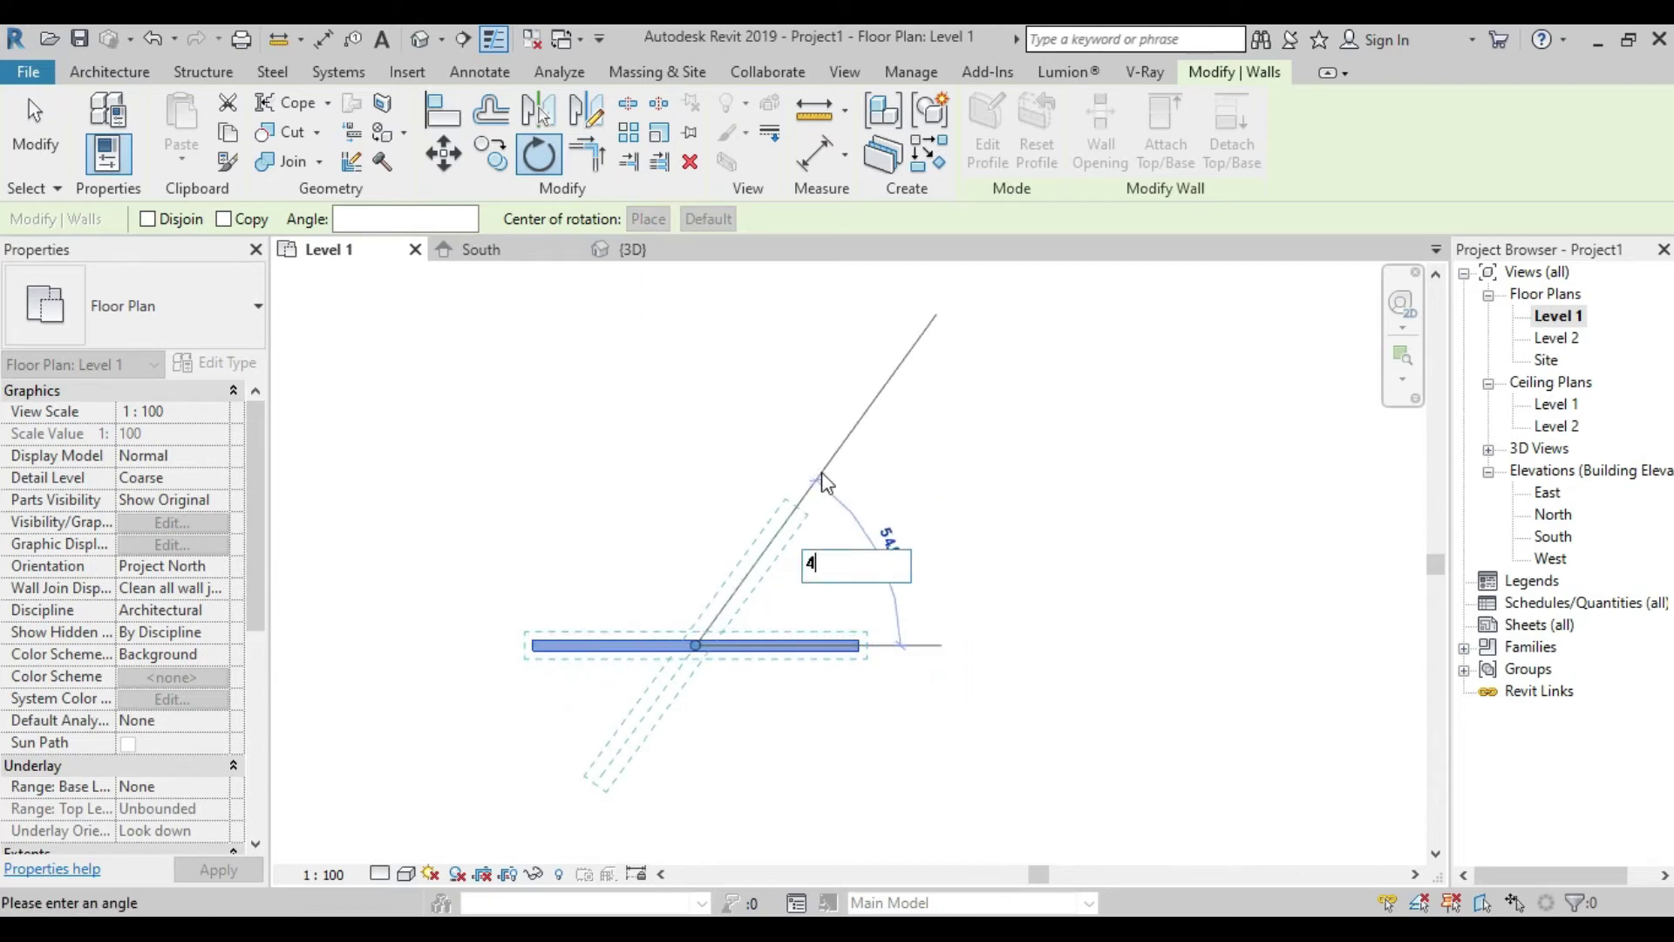
{"action": "type", "text": "5"}
{"action": "key", "text": "Return"}
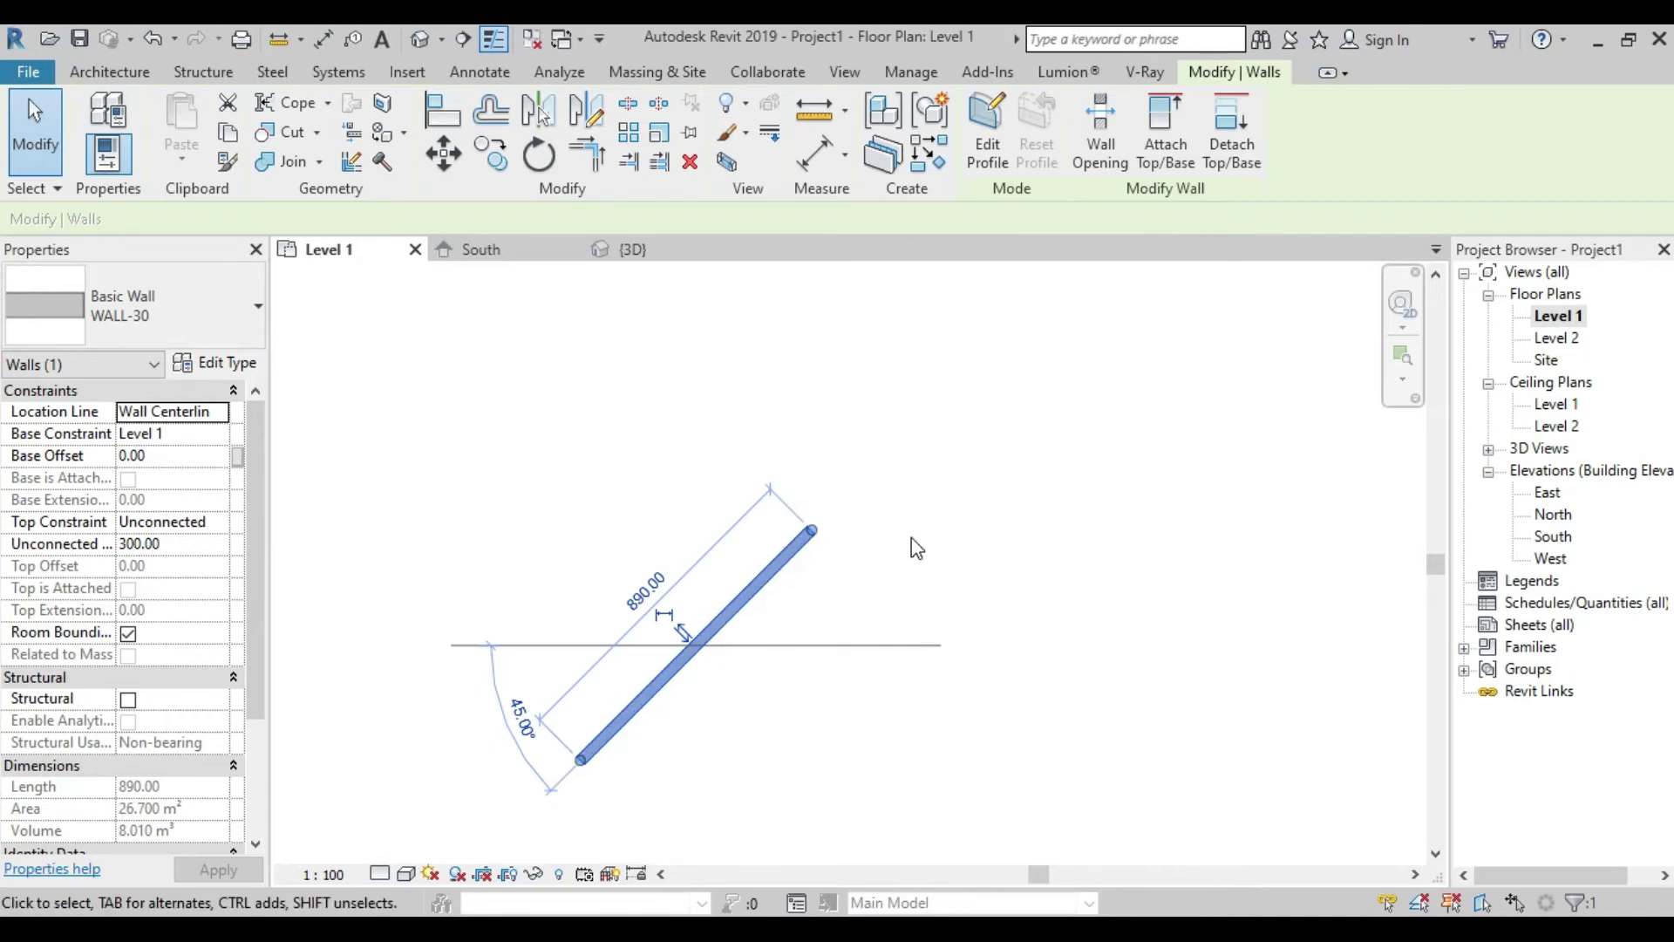
{"action": "key", "text": "ctrl+z"}
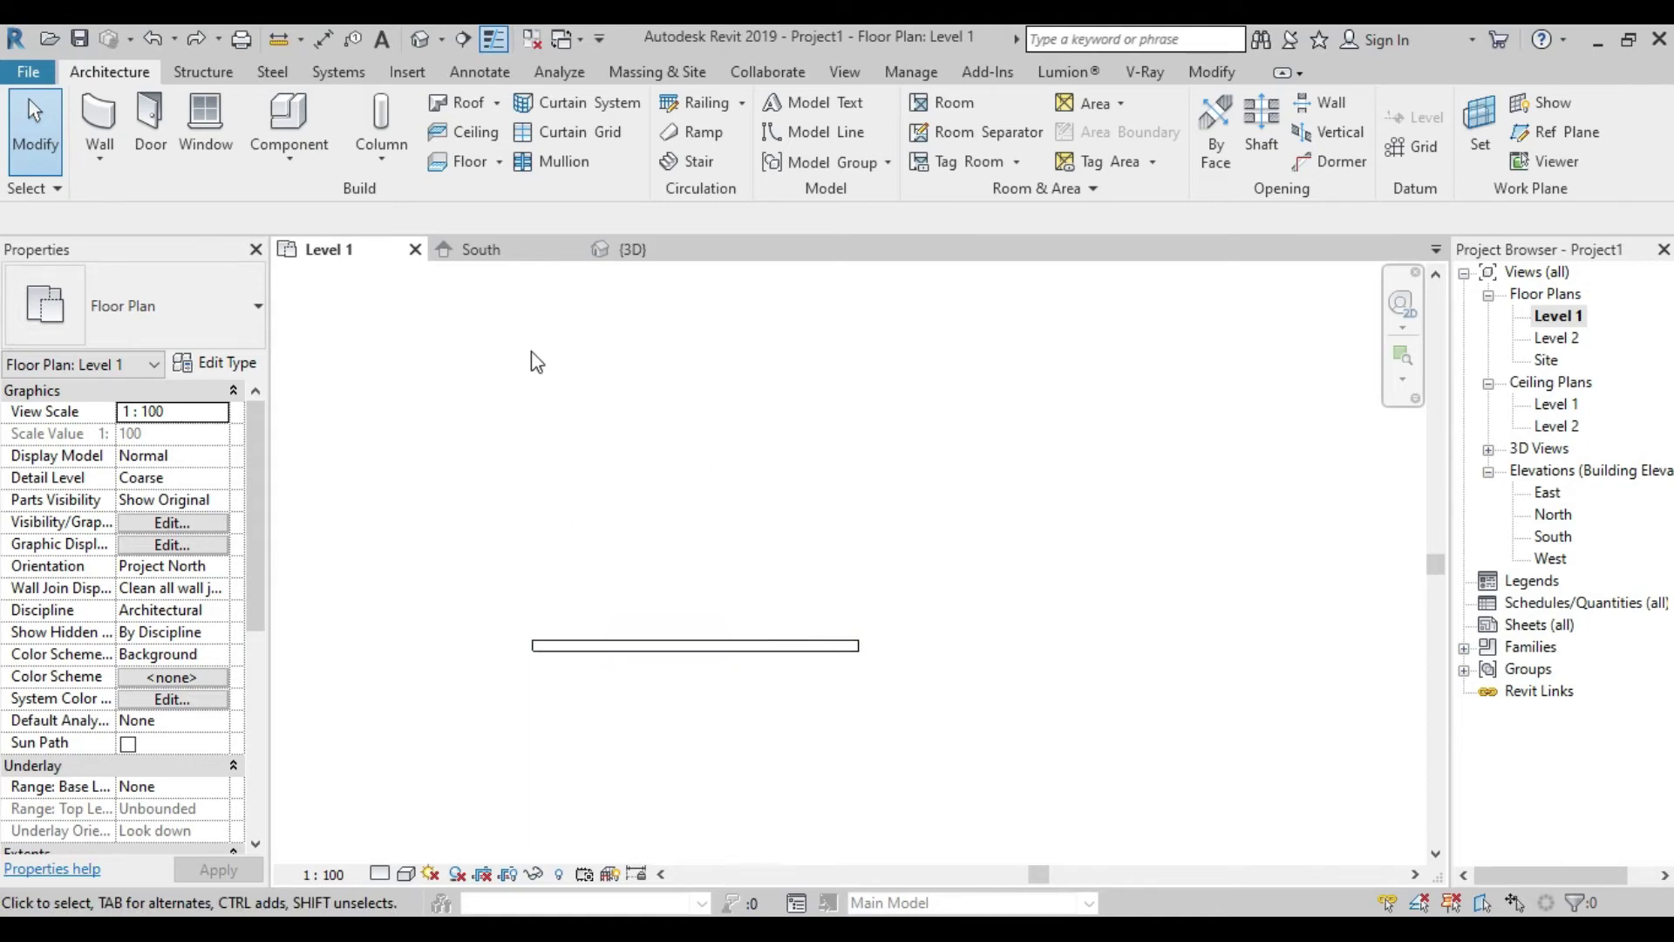
Rotate the horizontal wall 90° clockwise about its east end, using a relocated center of rotation
{"action": "left_click", "coordinate": [757, 647]}
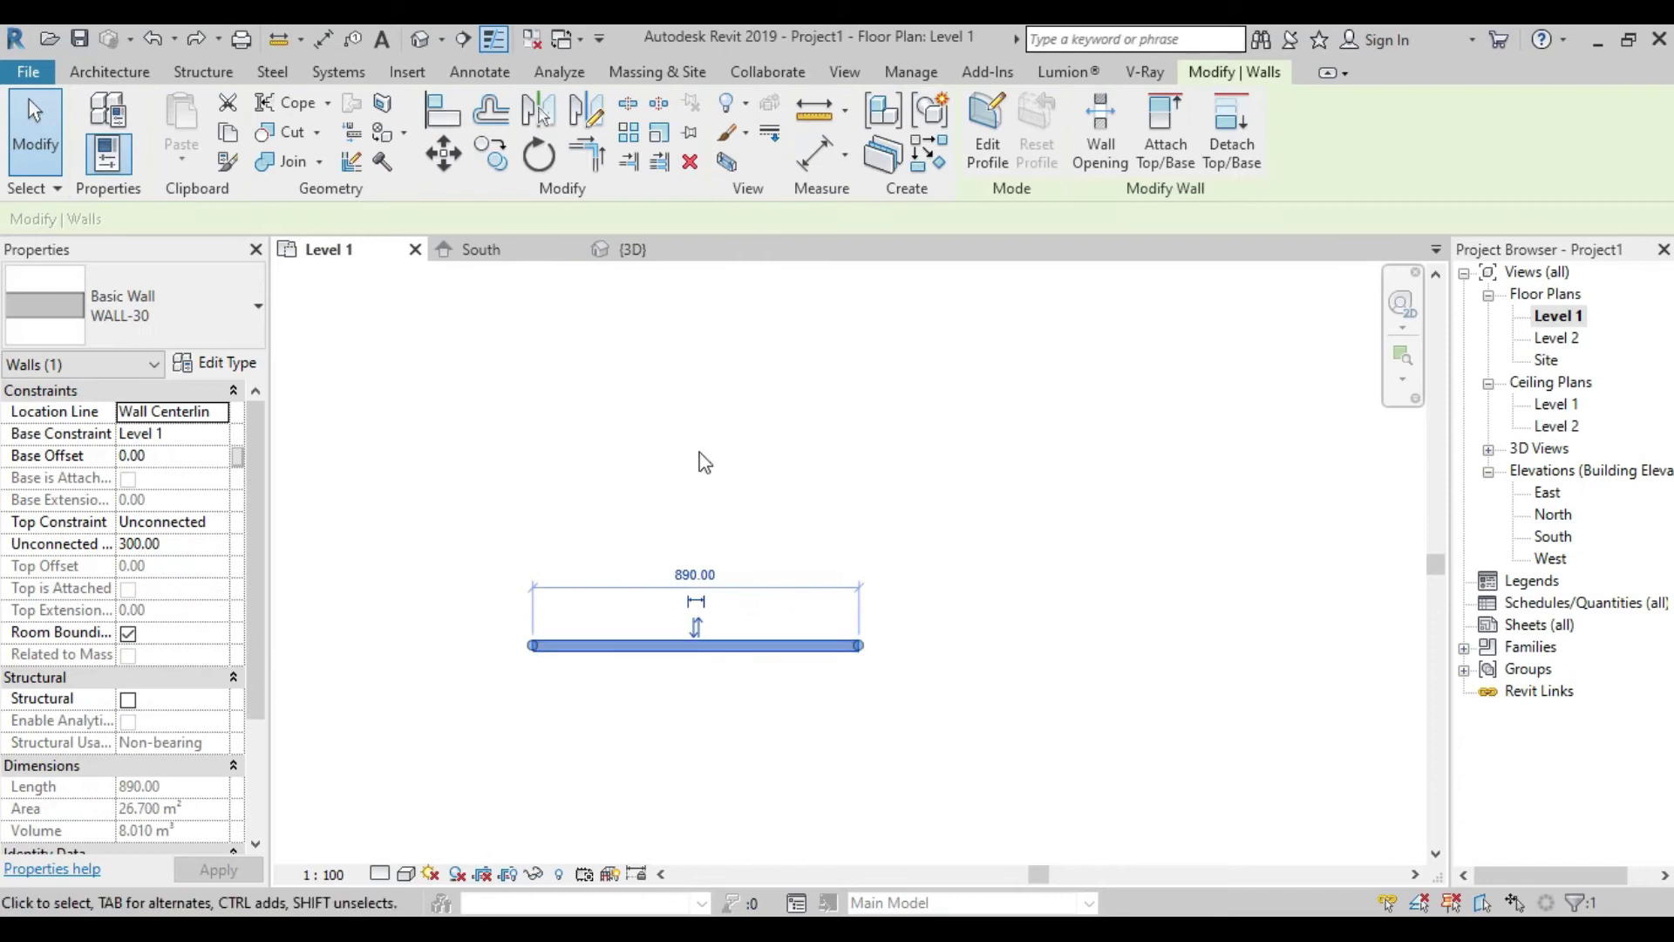
{"action": "left_click", "coordinate": [540, 161]}
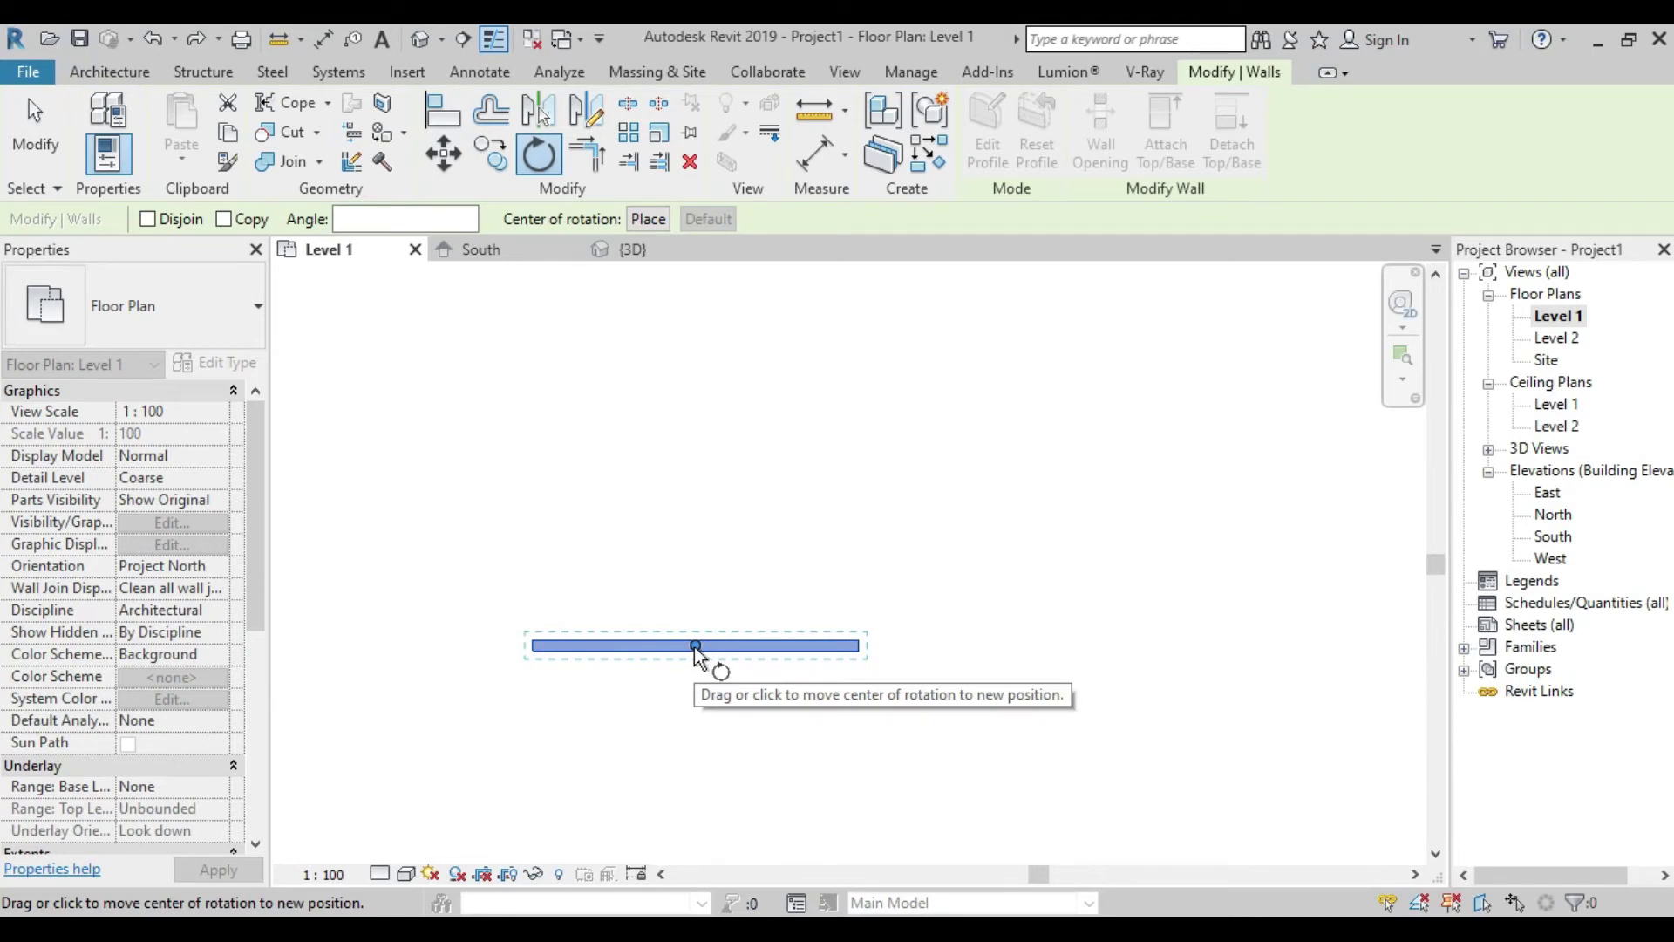
{"action": "left_click_drag", "start_coordinate": [695, 646], "coordinate": [858, 646]}
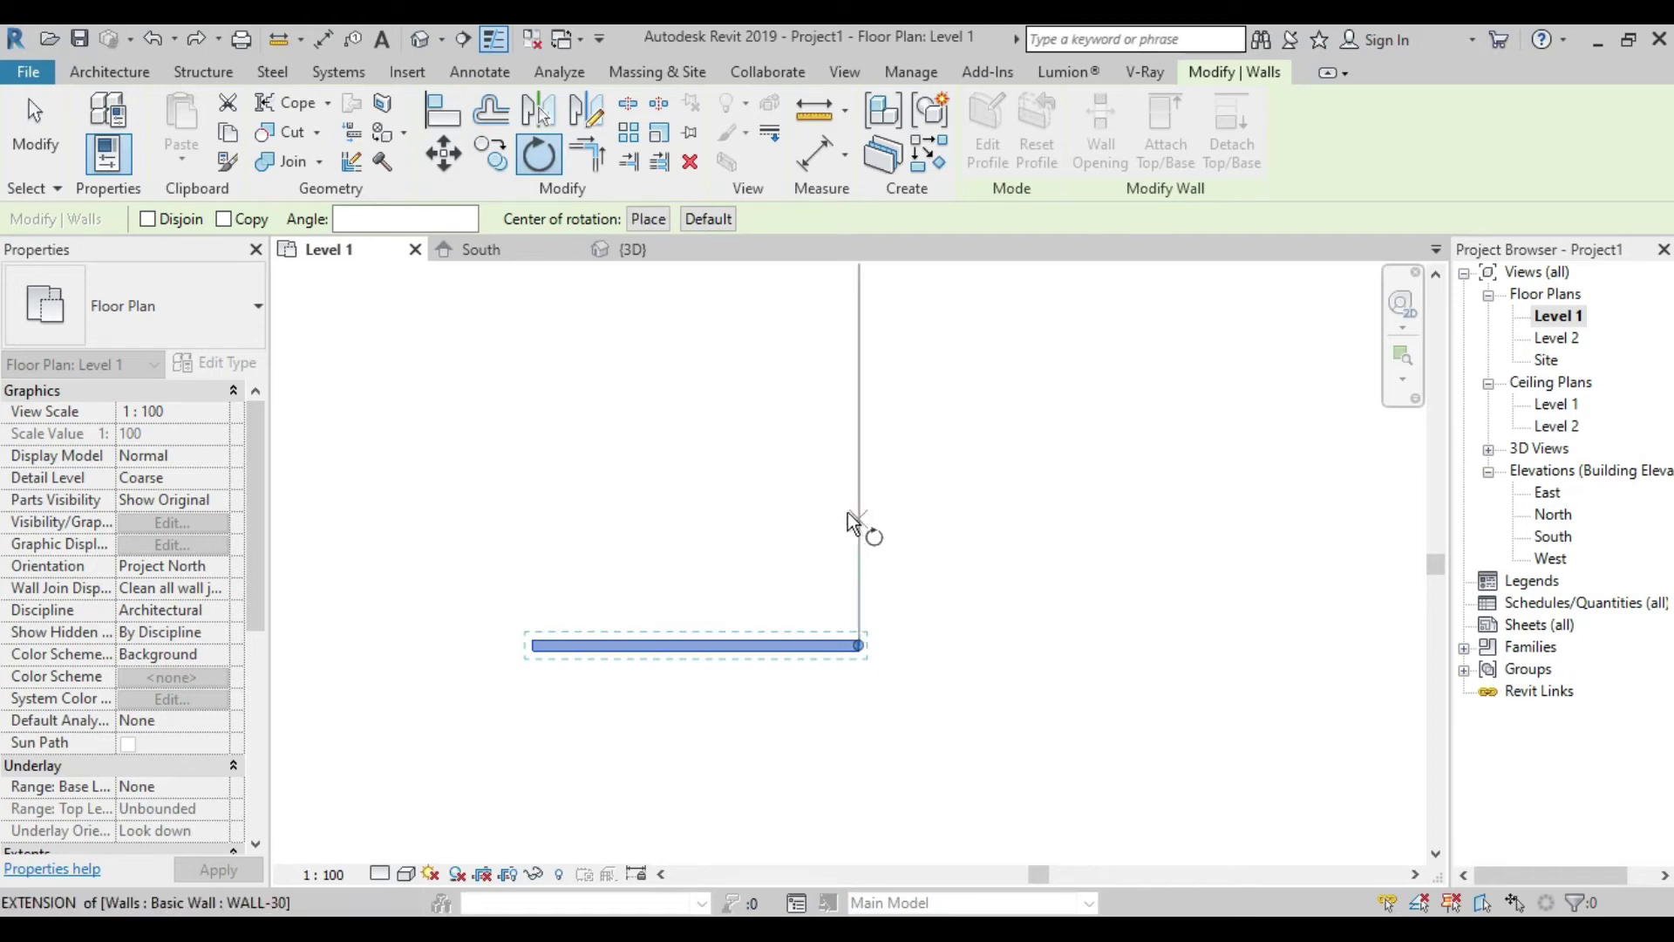
{"action": "left_click", "coordinate": [475, 648]}
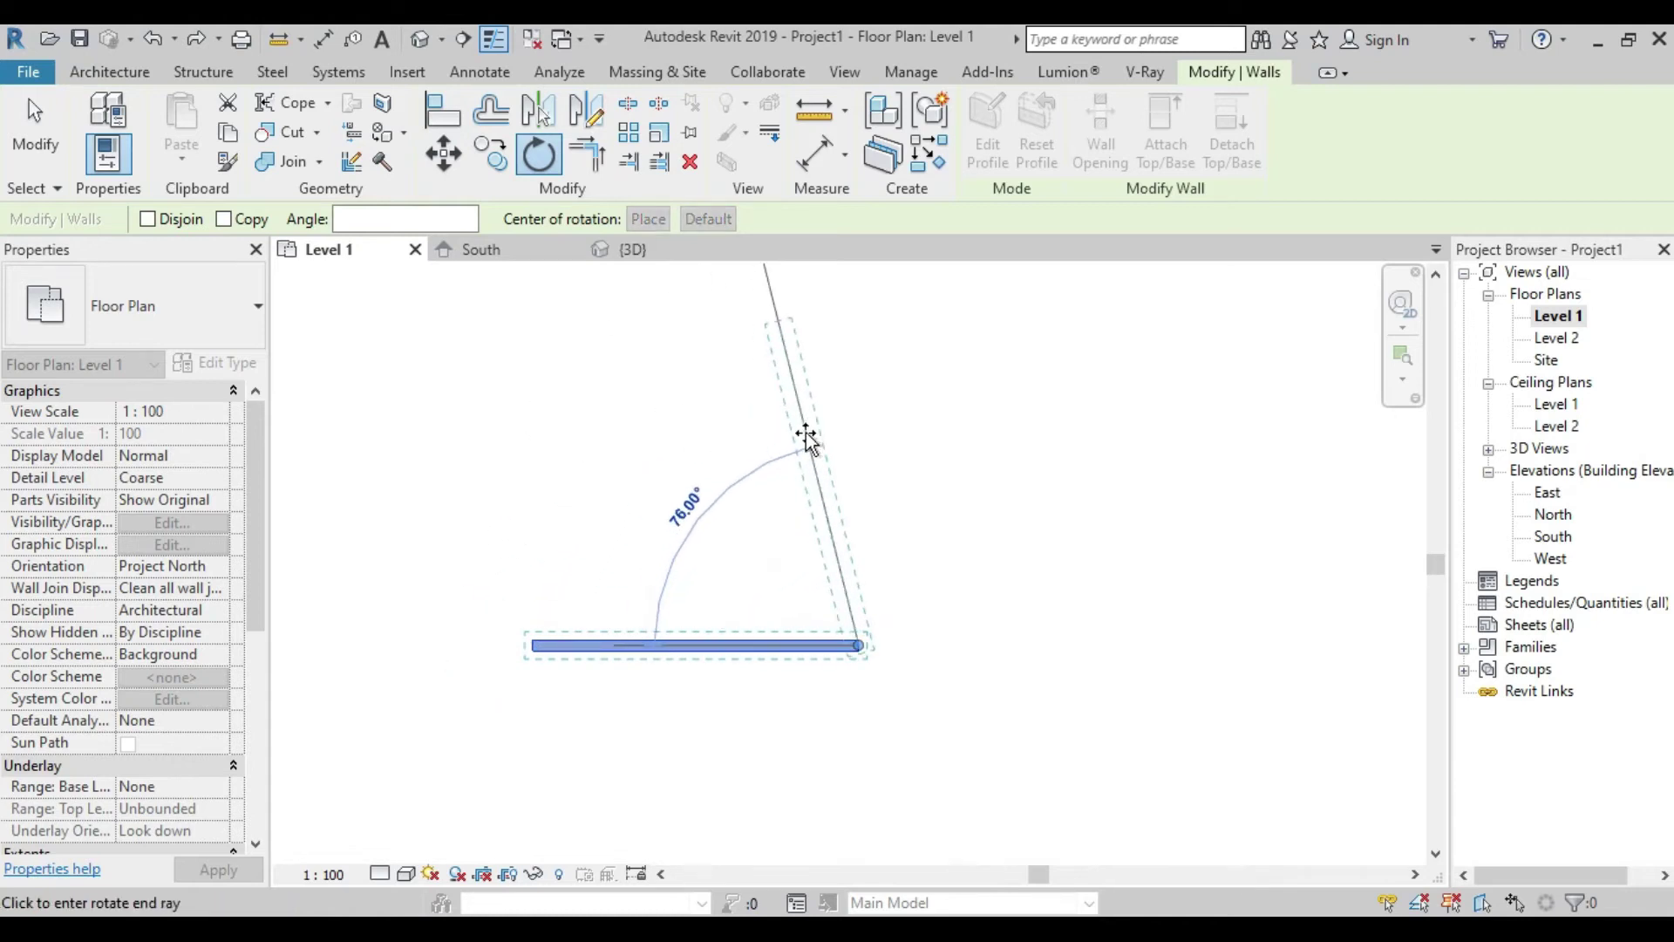
{"action": "left_click", "coordinate": [857, 440]}
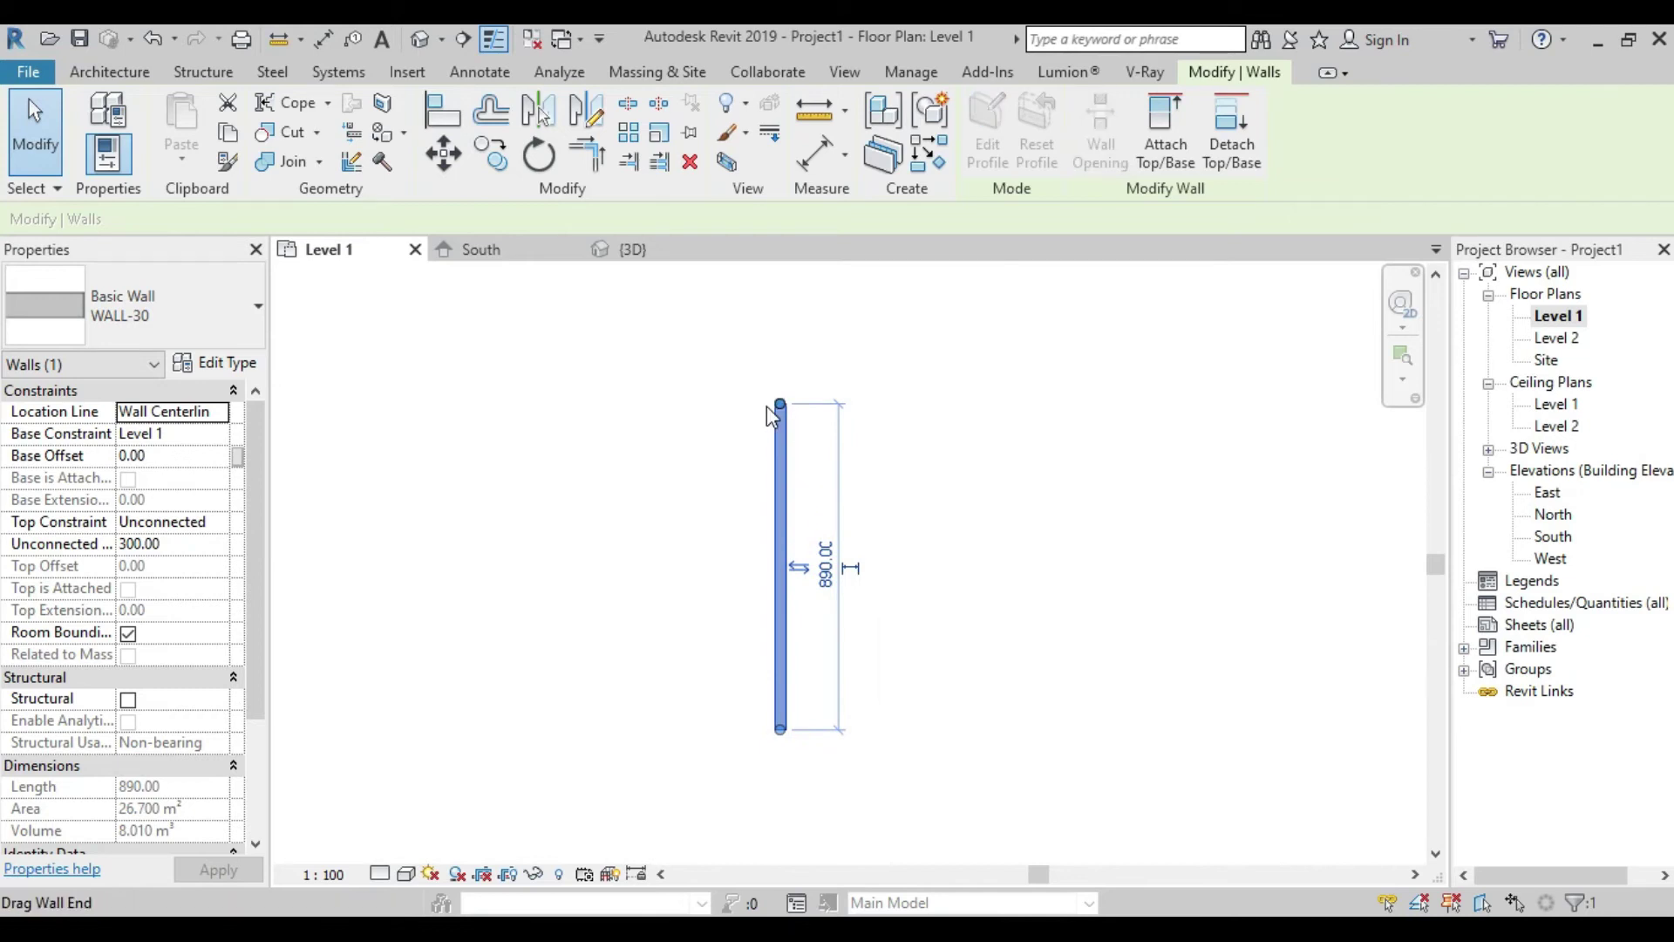
Rotate the vertical wall about 49° counterclockwise around its north end, swinging its south end toward the east
{"action": "left_click", "coordinate": [545, 166]}
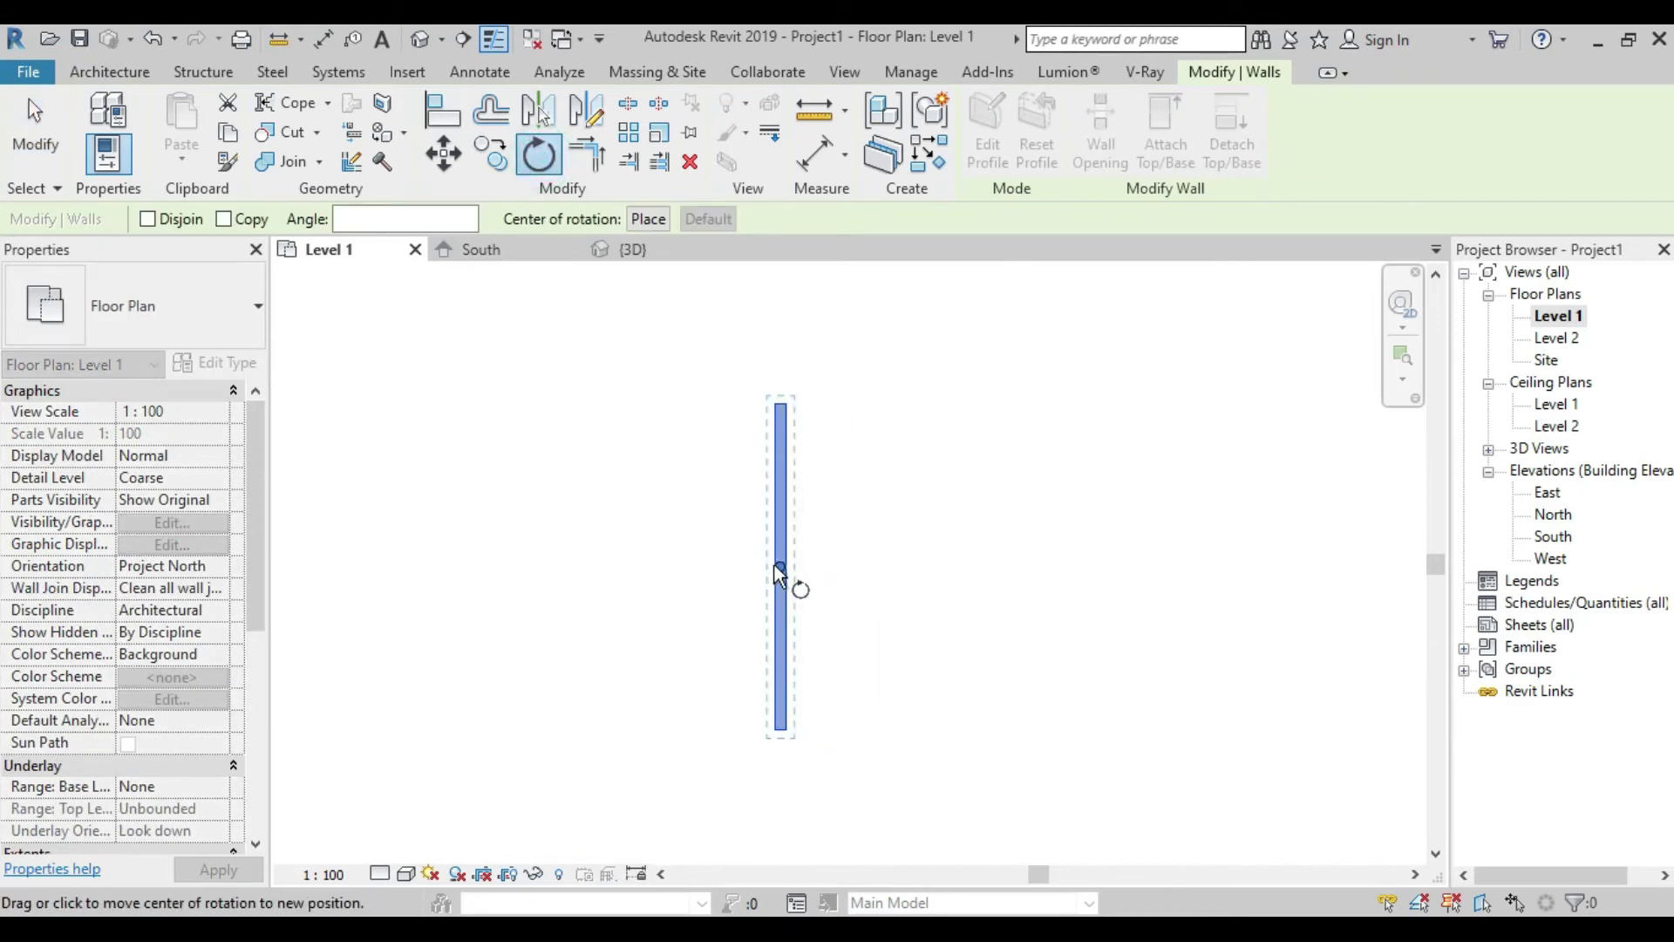
{"action": "left_click_drag", "start_coordinate": [782, 565], "coordinate": [781, 403]}
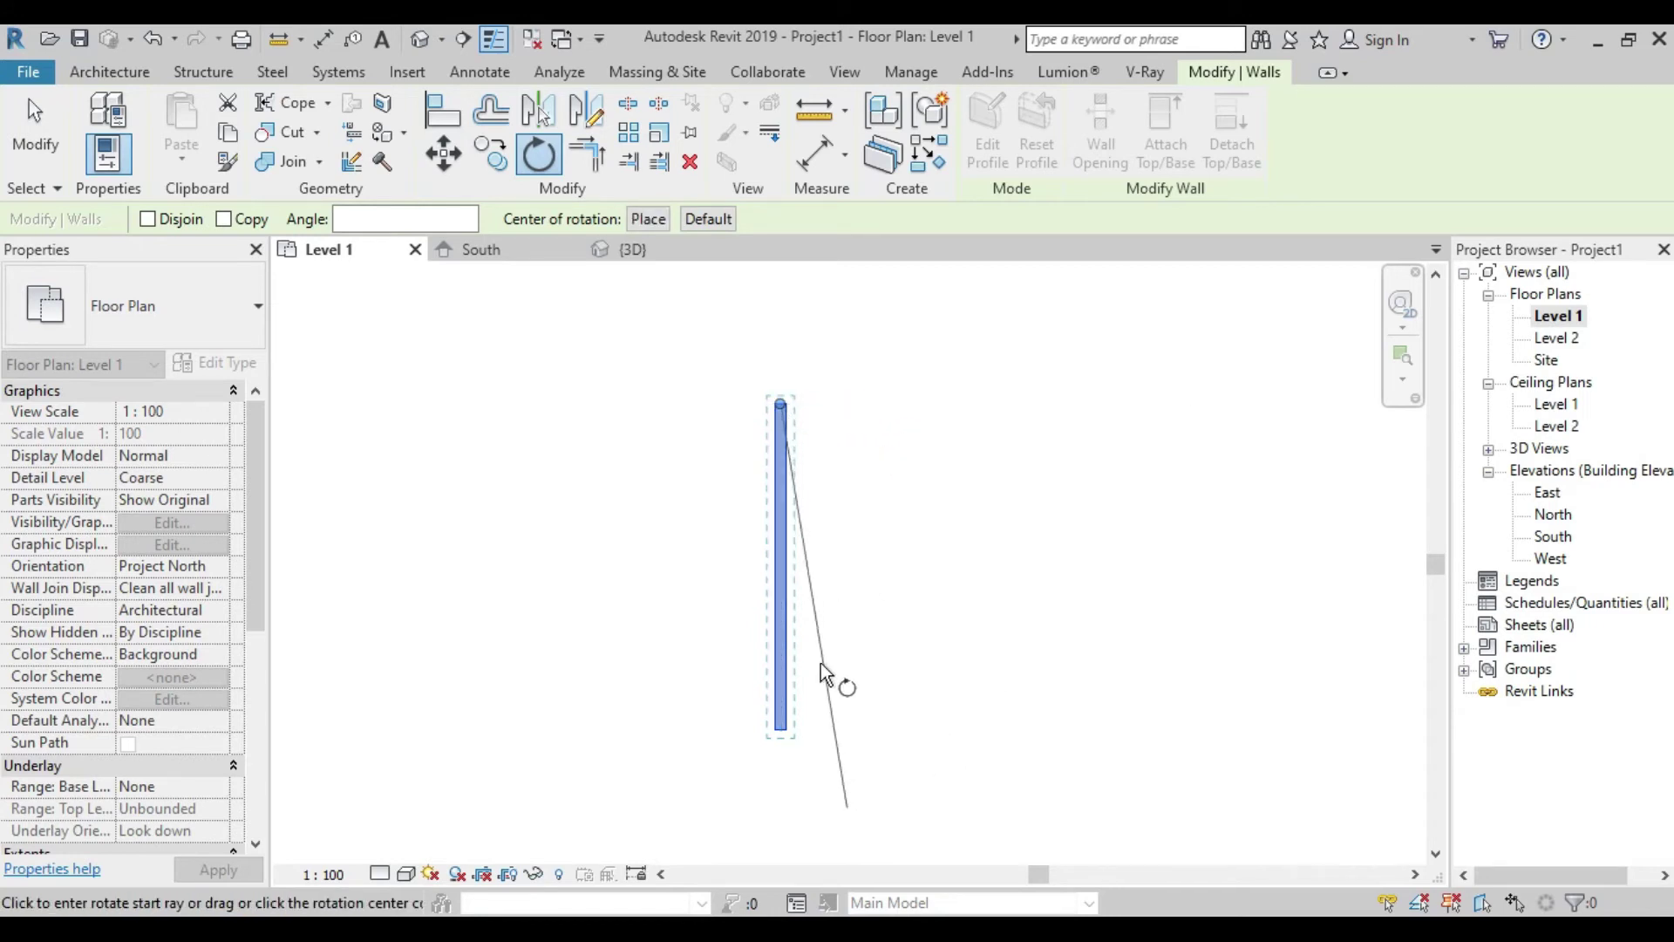
{"action": "left_click", "coordinate": [780, 772]}
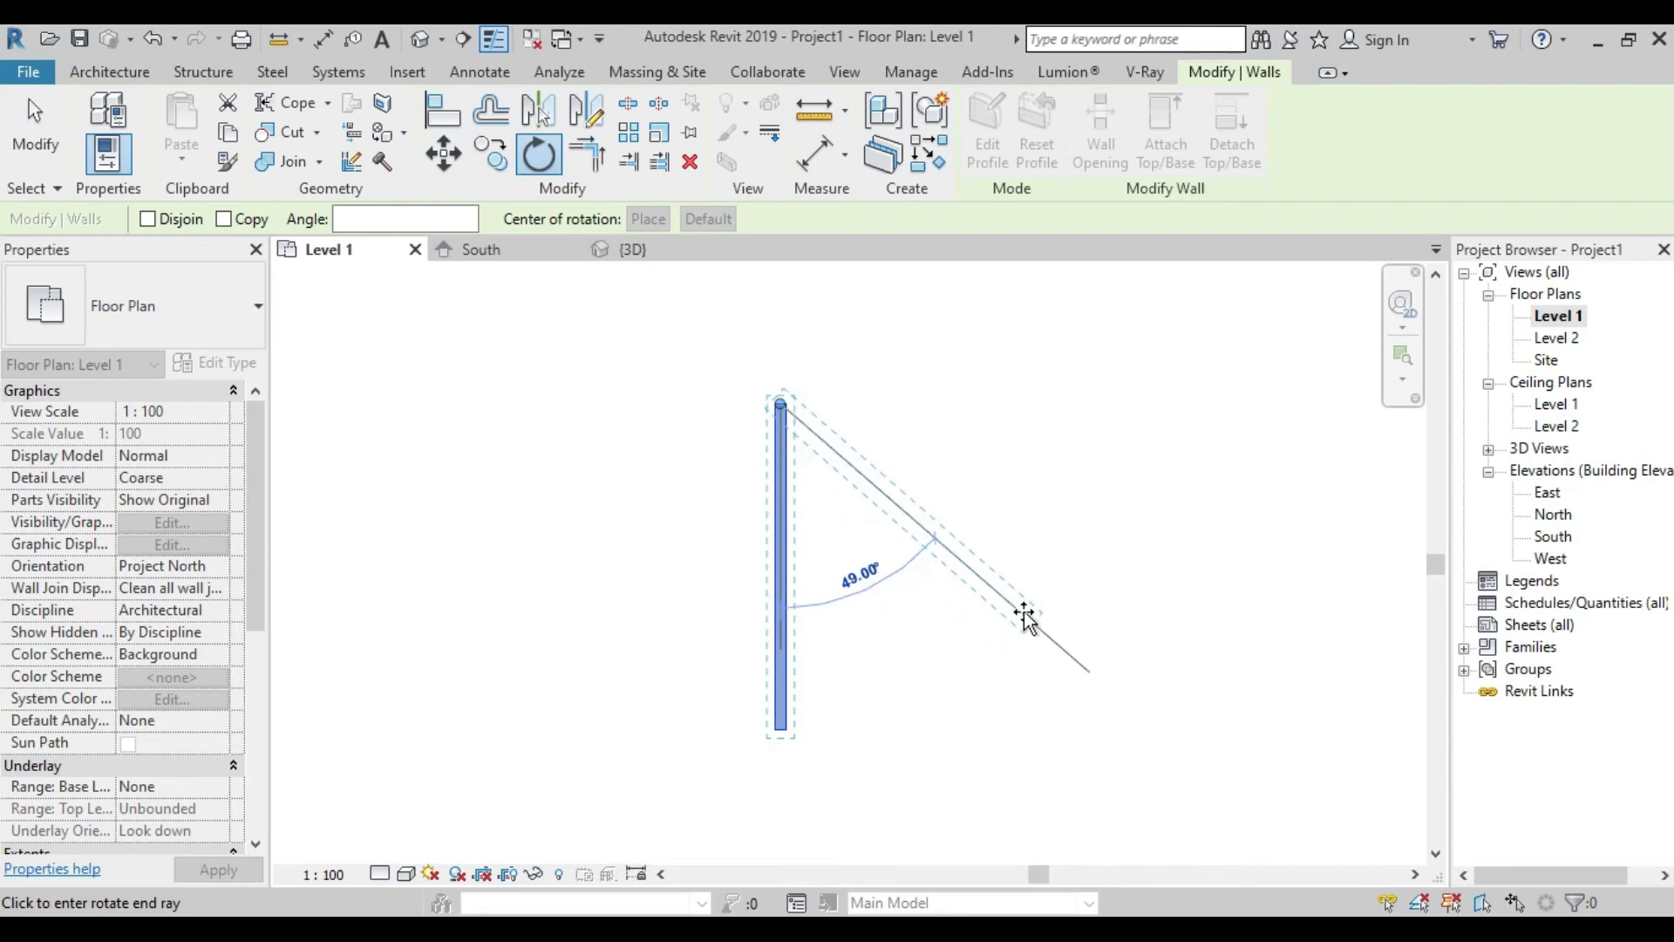
{"action": "left_click", "coordinate": [1026, 617]}
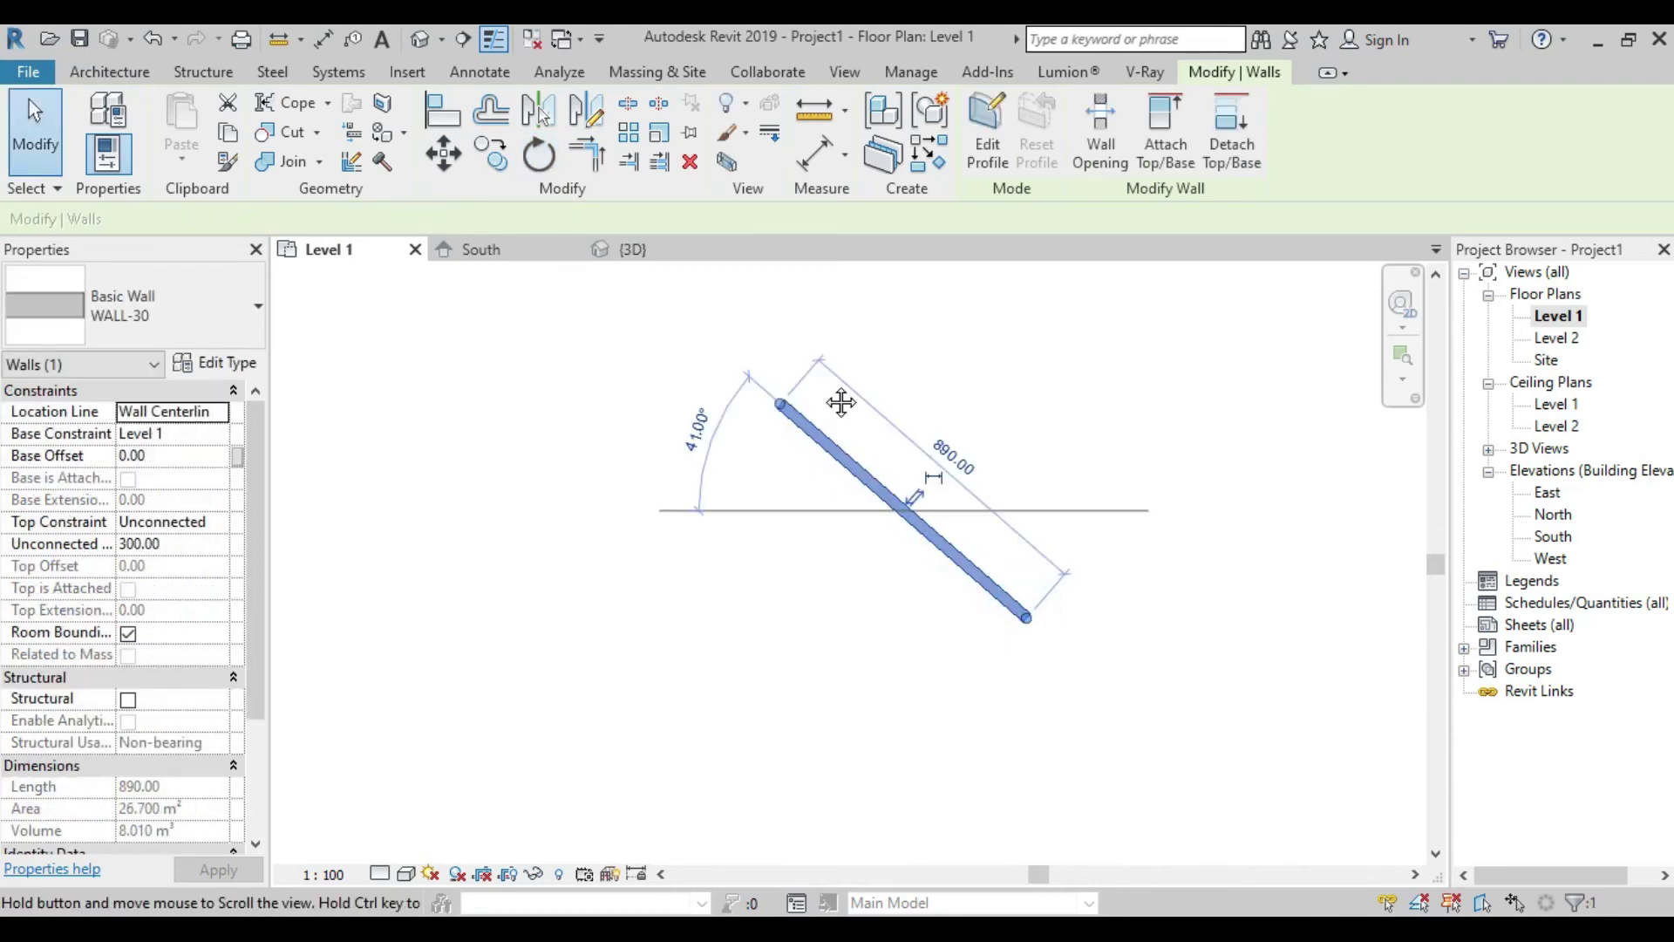
{"action": "middle_click_drag", "start_coordinate": [841, 401], "coordinate": [735, 498]}
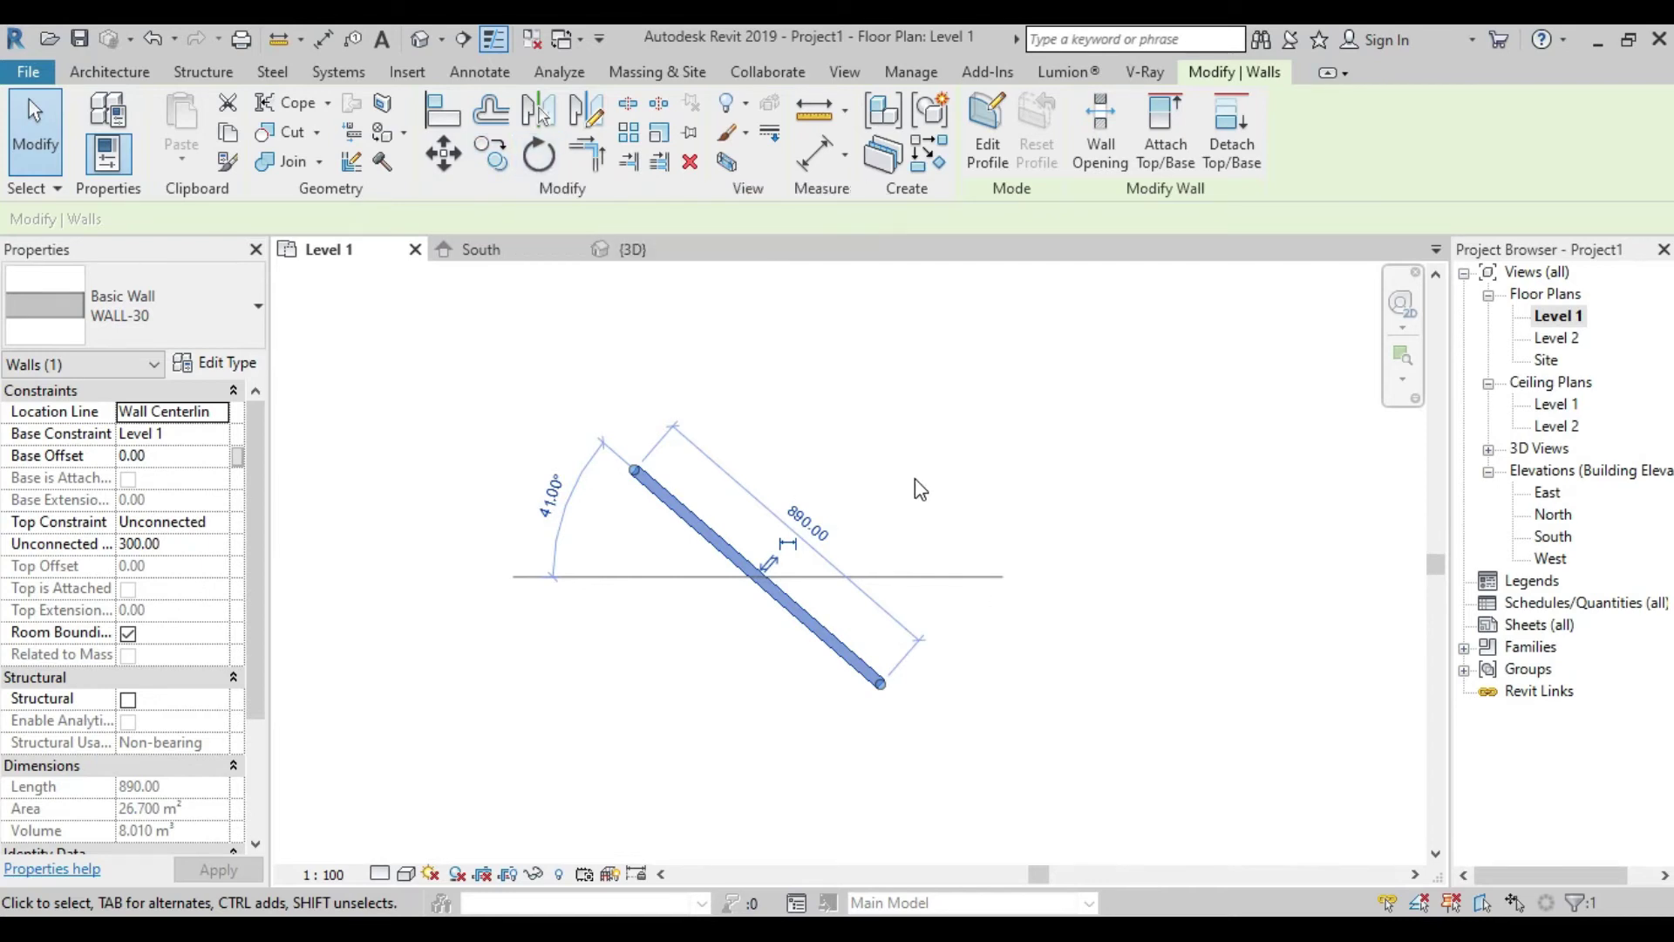
{"action": "left_click", "coordinate": [852, 550]}
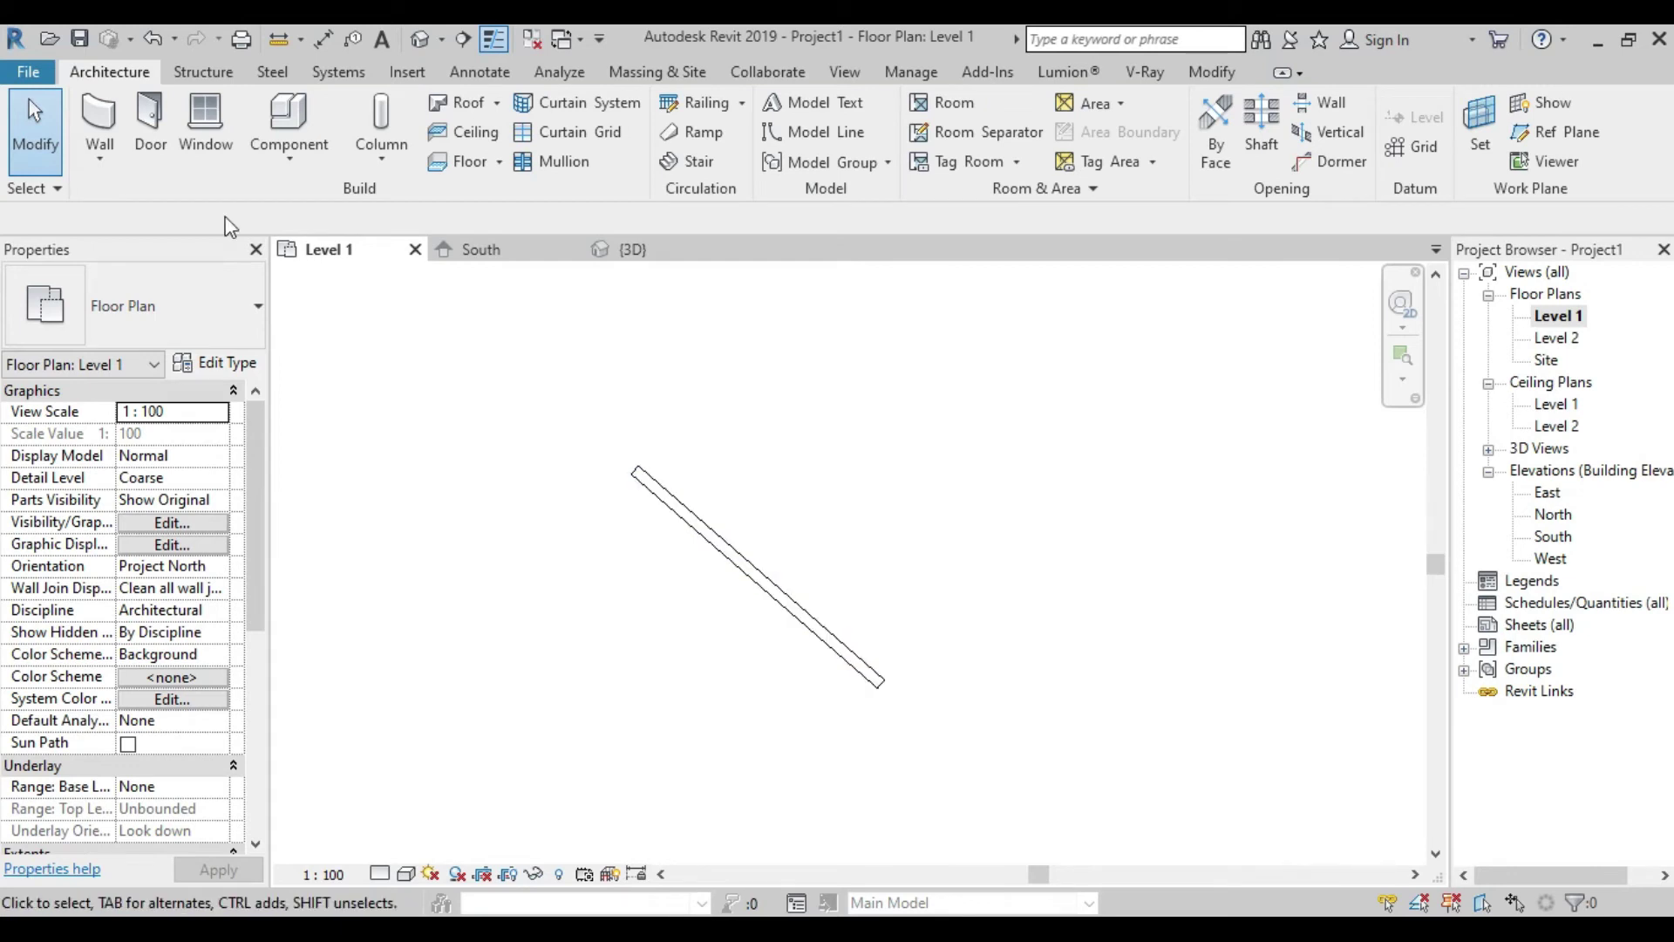
{"action": "left_click", "coordinate": [99, 118]}
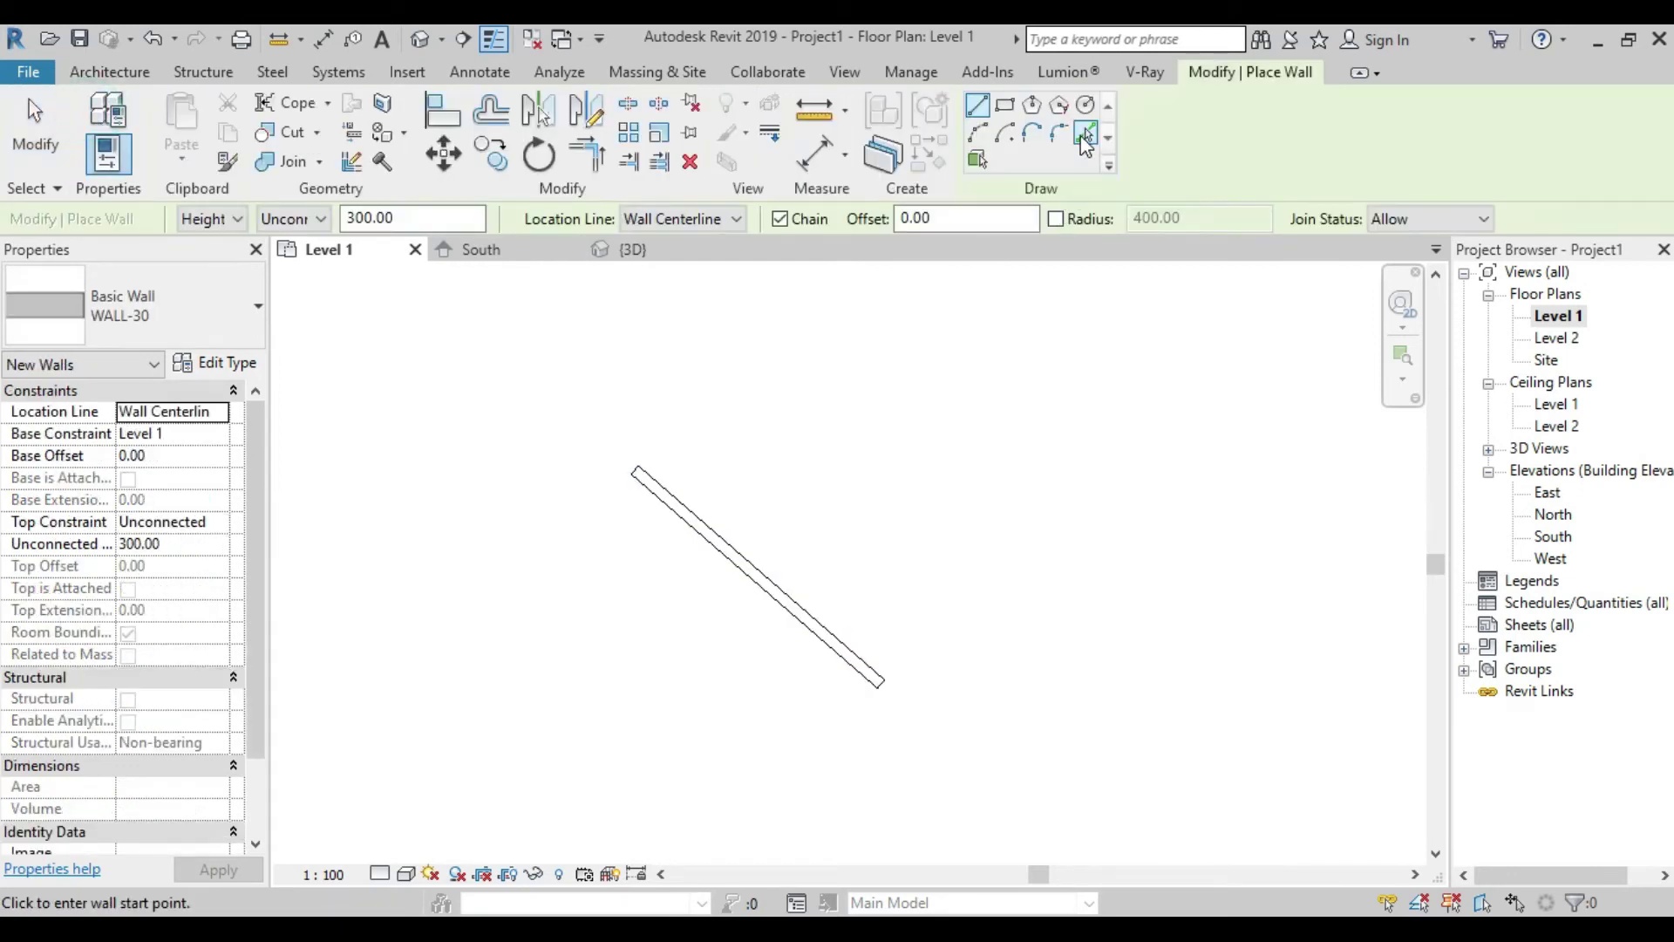
{"action": "right_click", "coordinate": [848, 377]}
{"action": "left_click", "coordinate": [863, 393]}
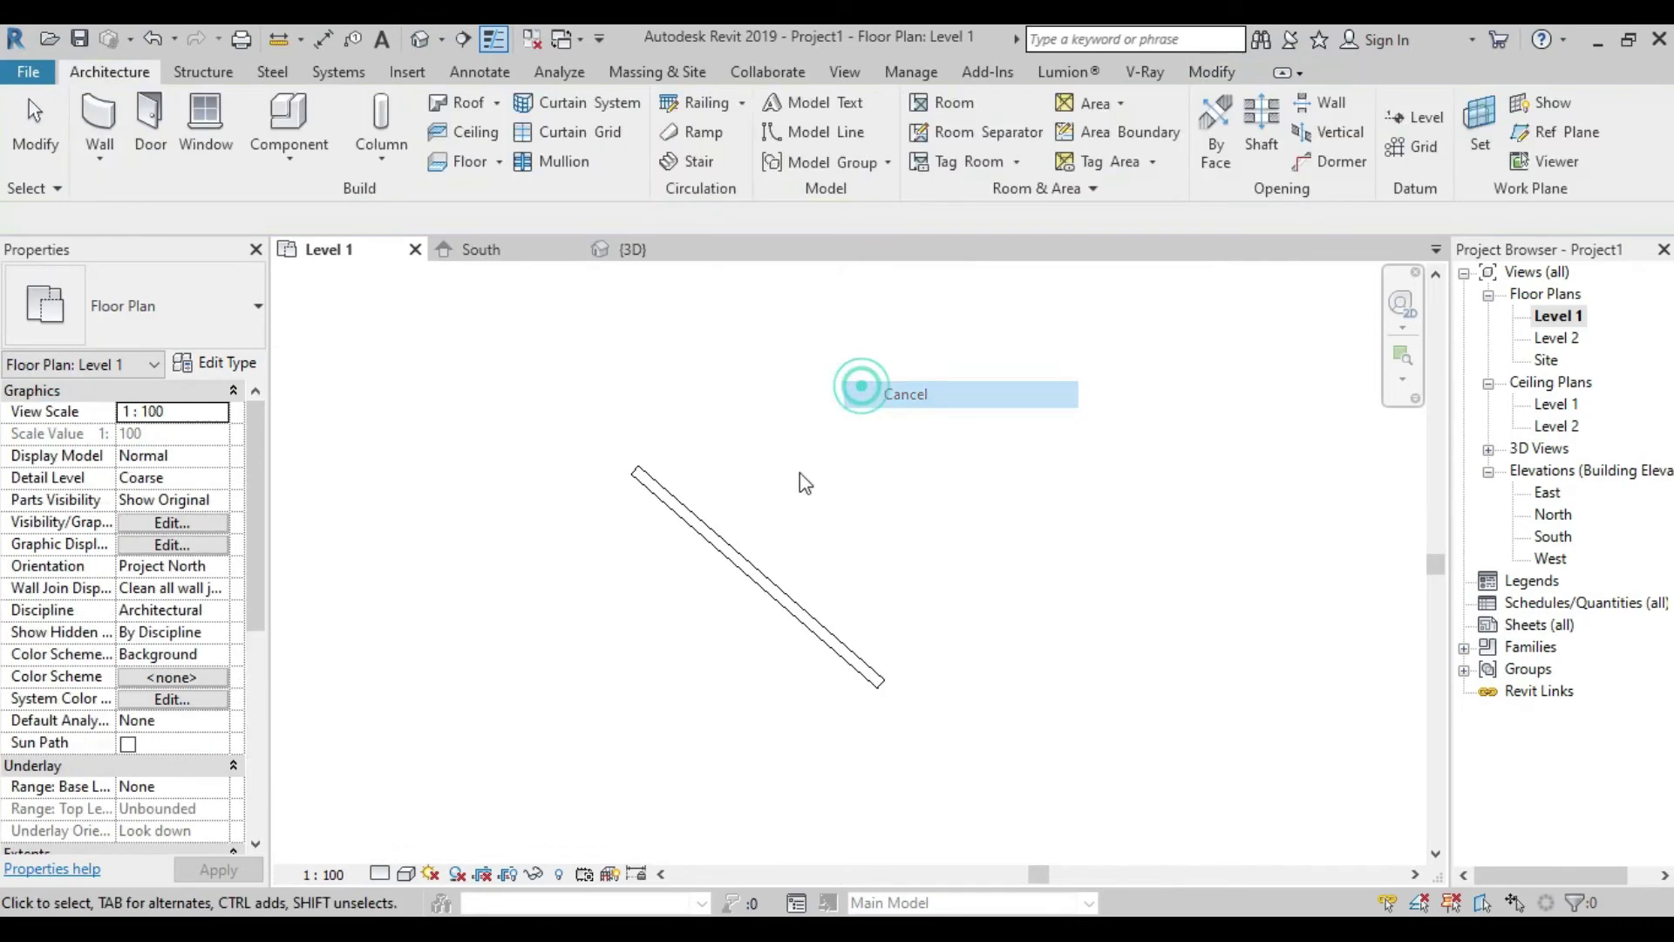
Offset the diagonal wall twice toward the northeast with a numerical offset of 250 and Copy on
{"action": "left_click", "coordinate": [767, 577]}
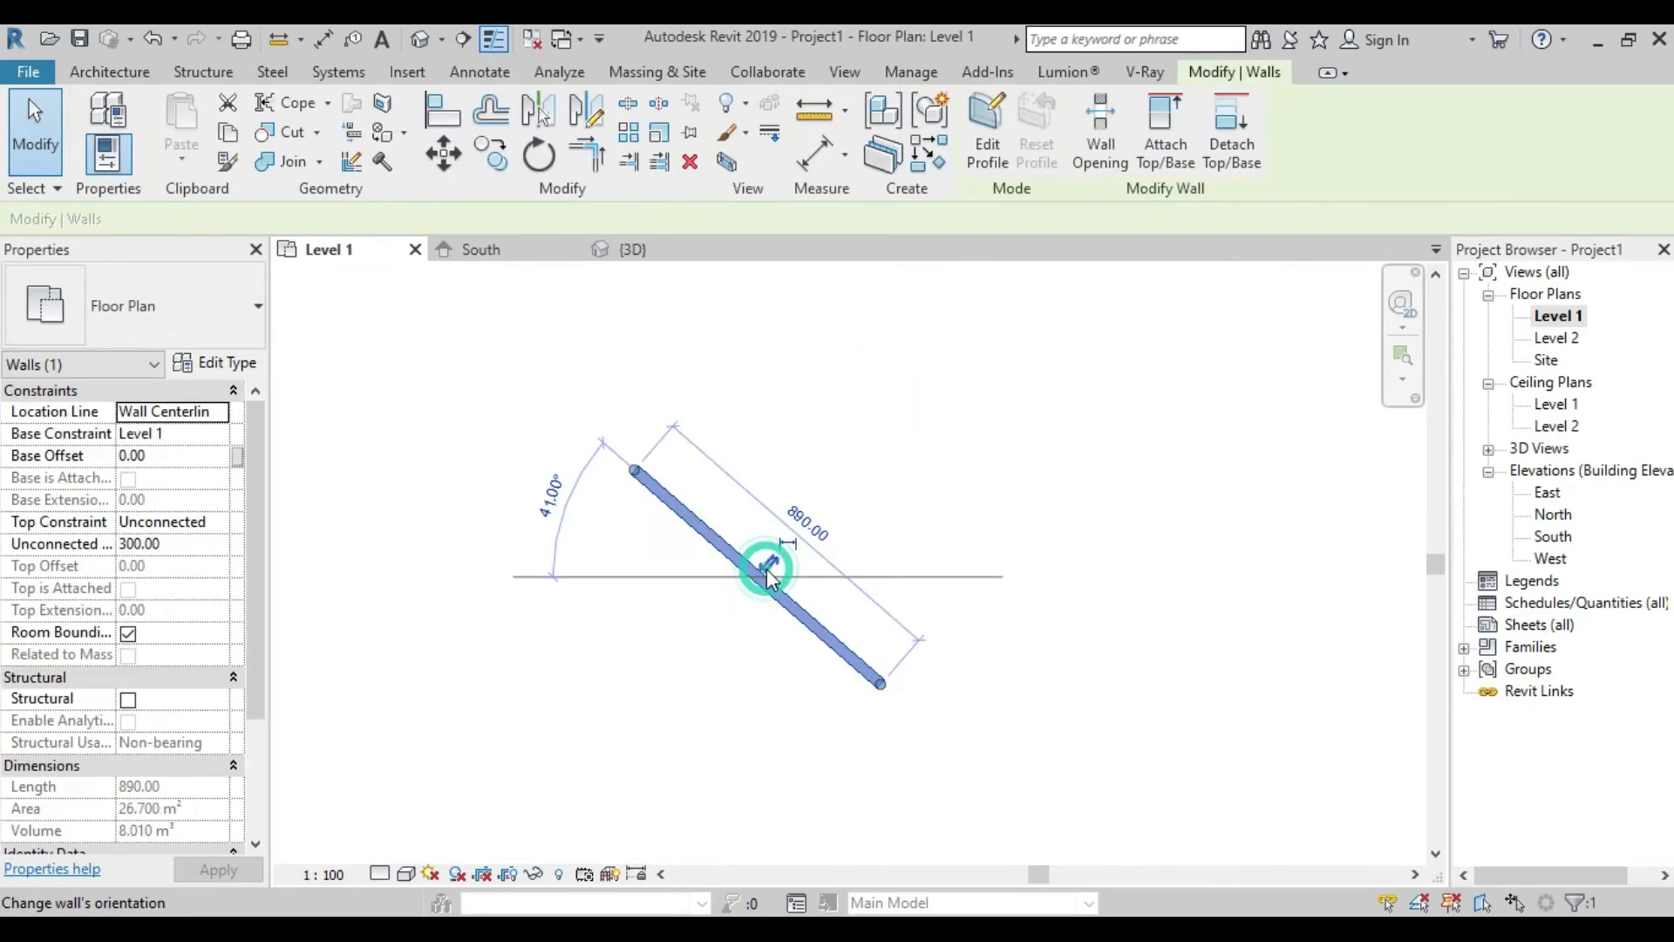
{"action": "left_click", "coordinate": [491, 110]}
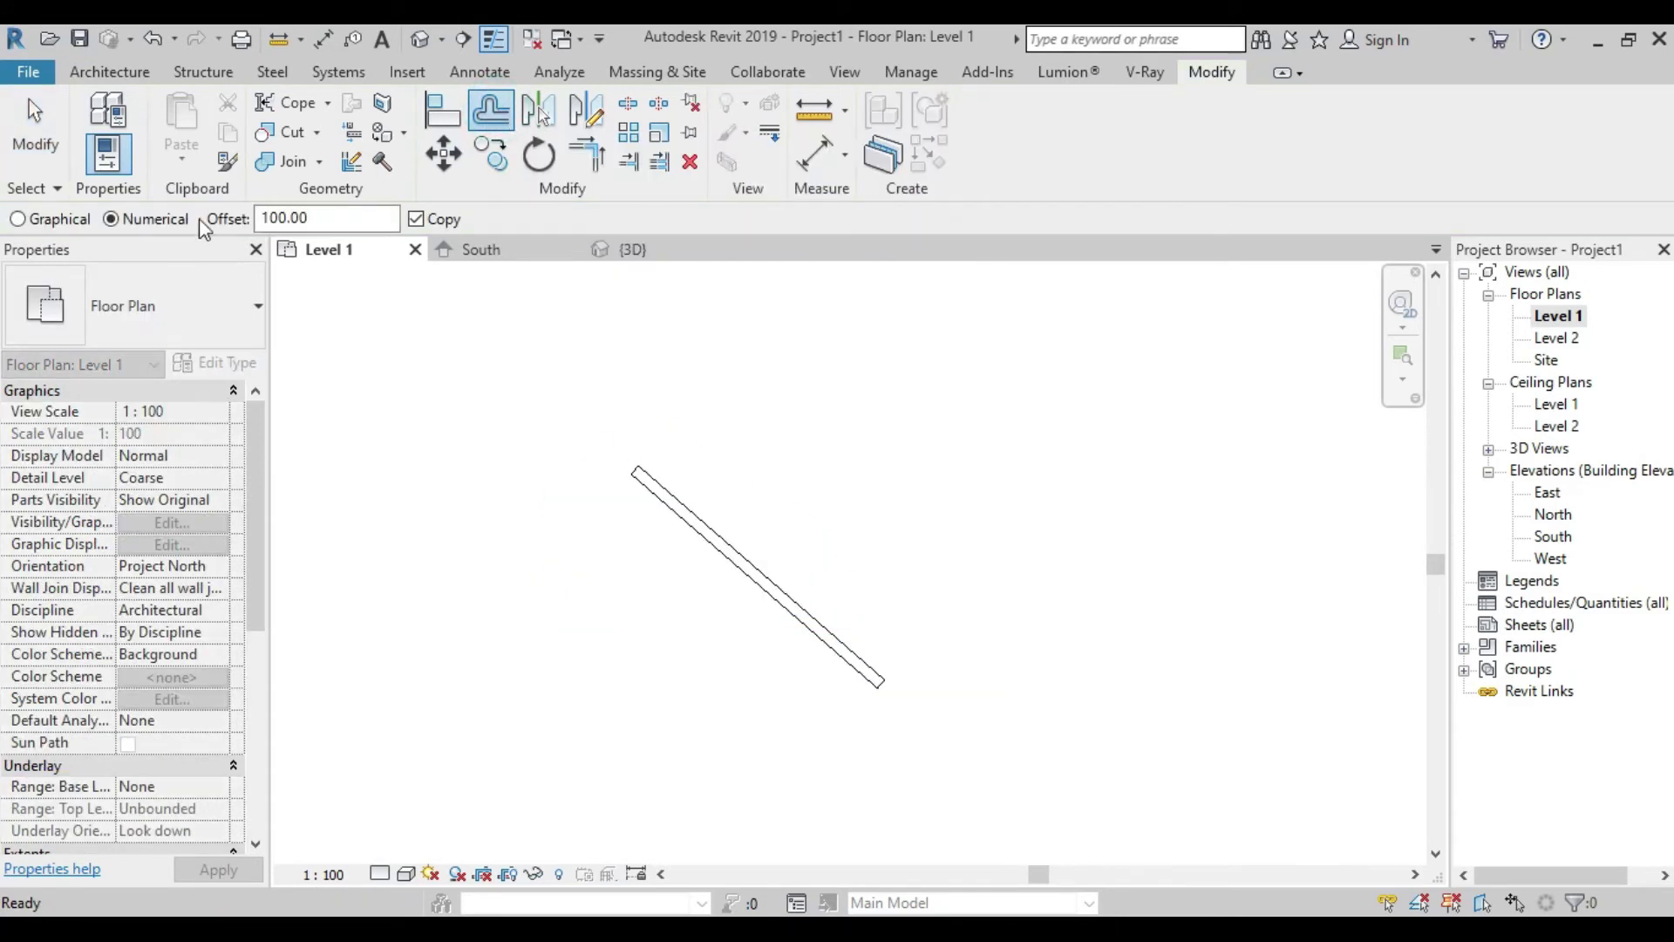
{"action": "double_click", "coordinate": [329, 218]}
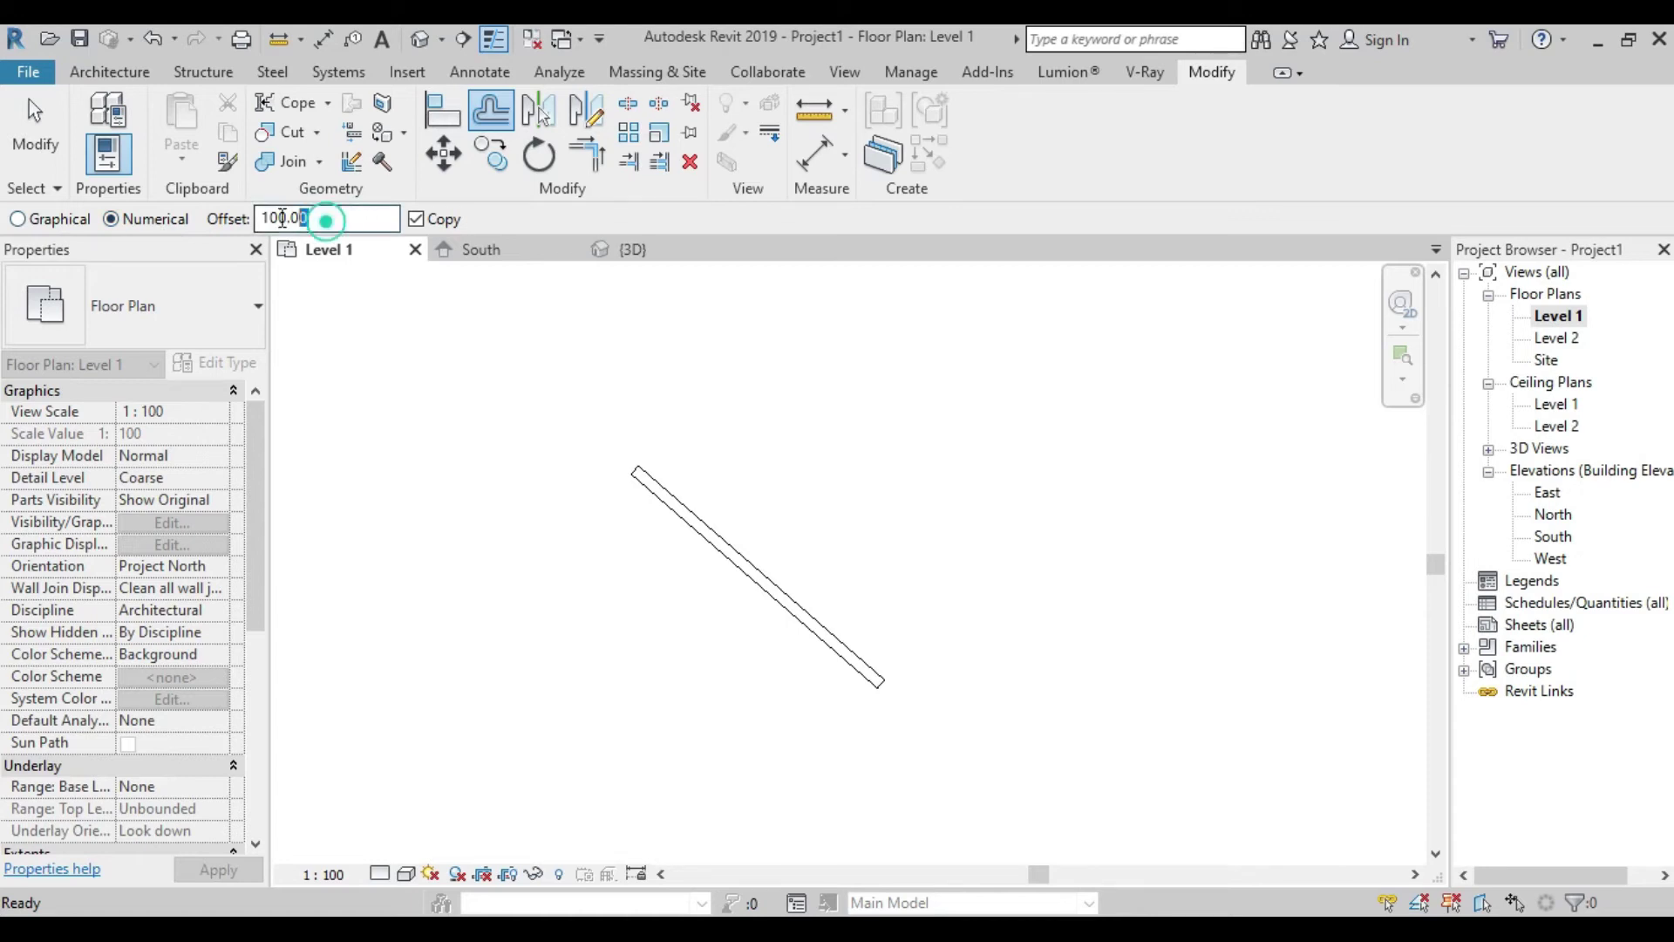
{"action": "type", "text": "250"}
{"action": "key", "text": "Return"}
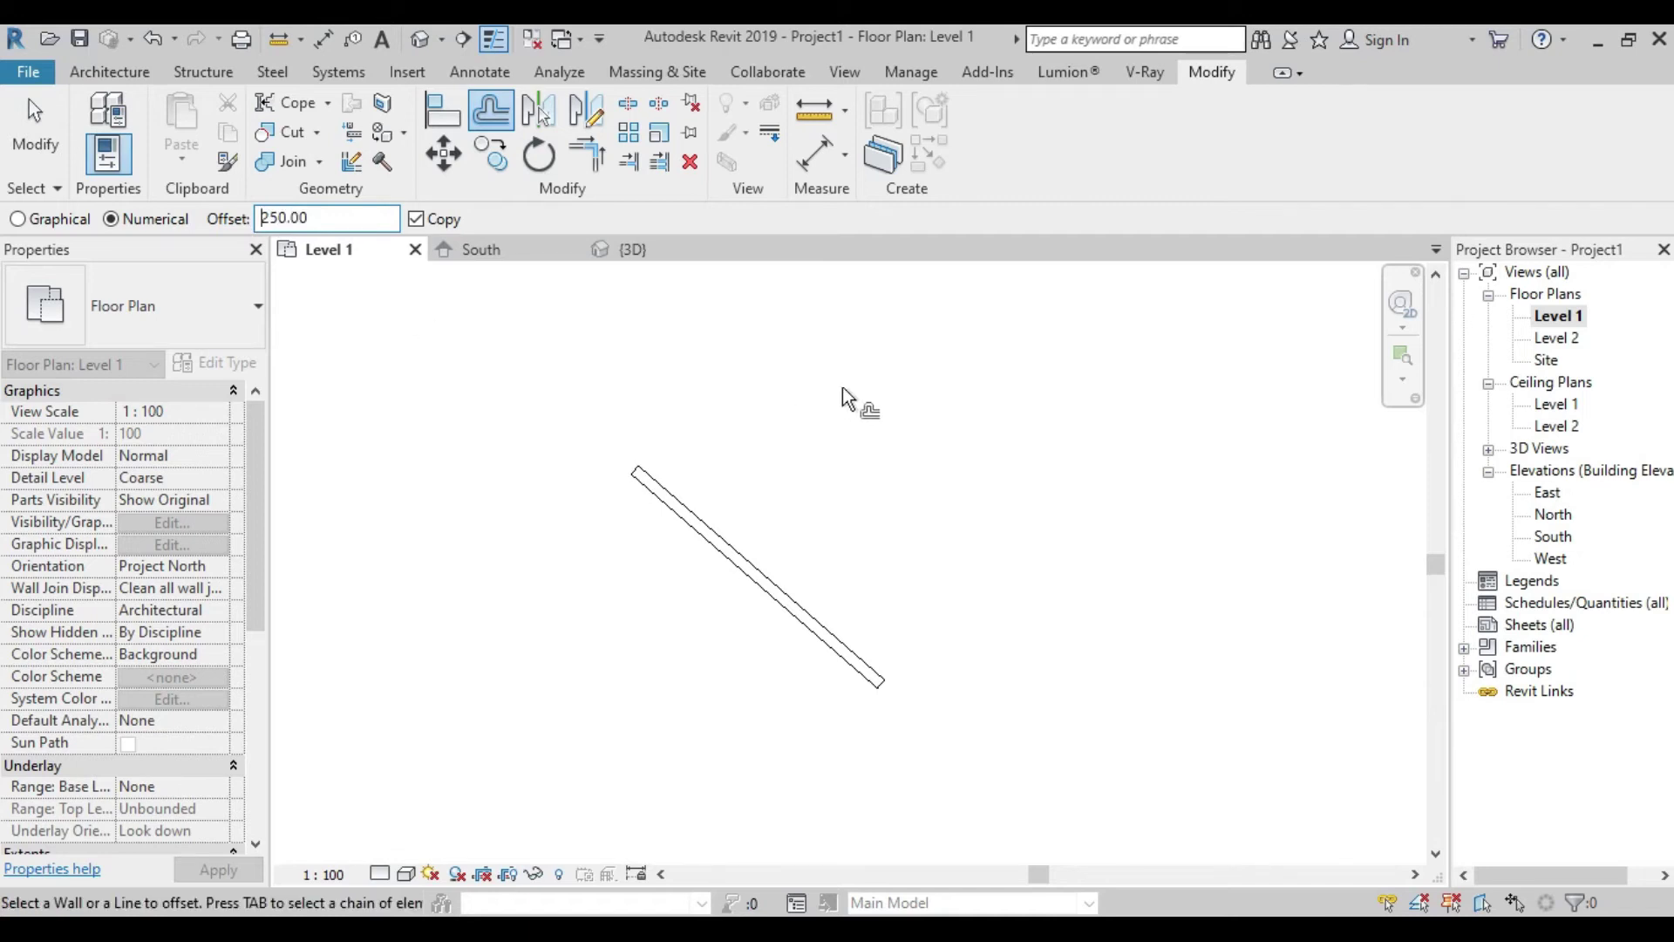
{"action": "left_click", "coordinate": [766, 580]}
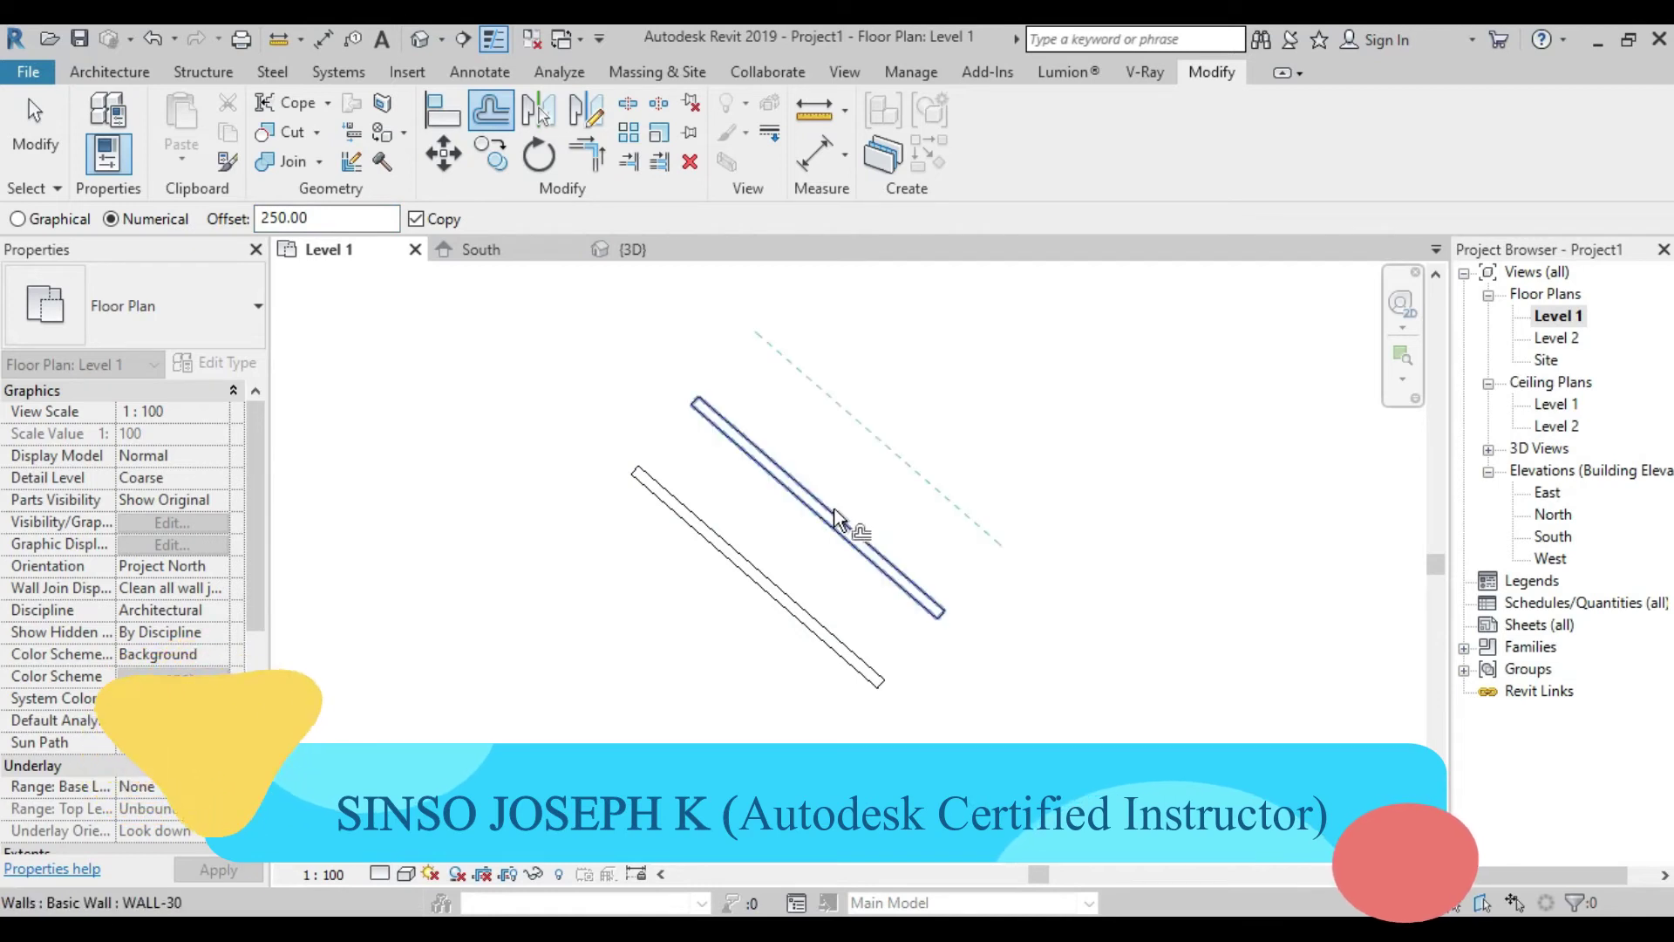
{"action": "left_click", "coordinate": [859, 533]}
{"action": "middle_click_drag", "start_coordinate": [903, 396], "coordinate": [761, 448]}
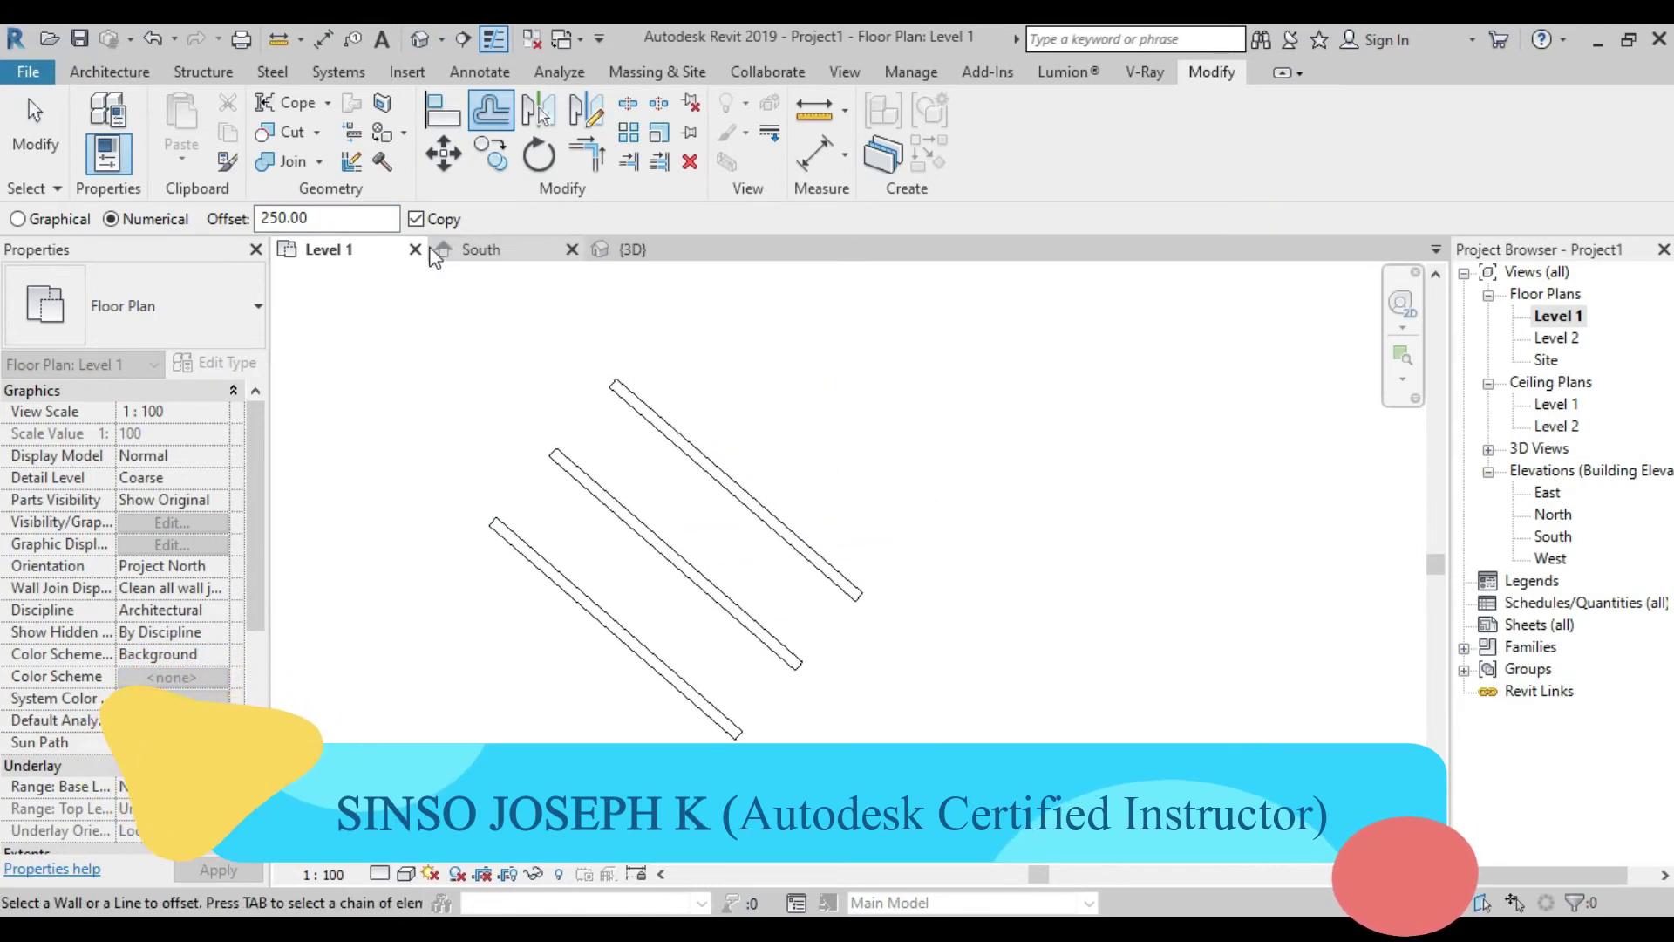
Offset the northeasternmost wall 250 toward the northeast with Copy off, and offset it another 250 with Copy on
{"action": "left_click", "coordinate": [416, 219]}
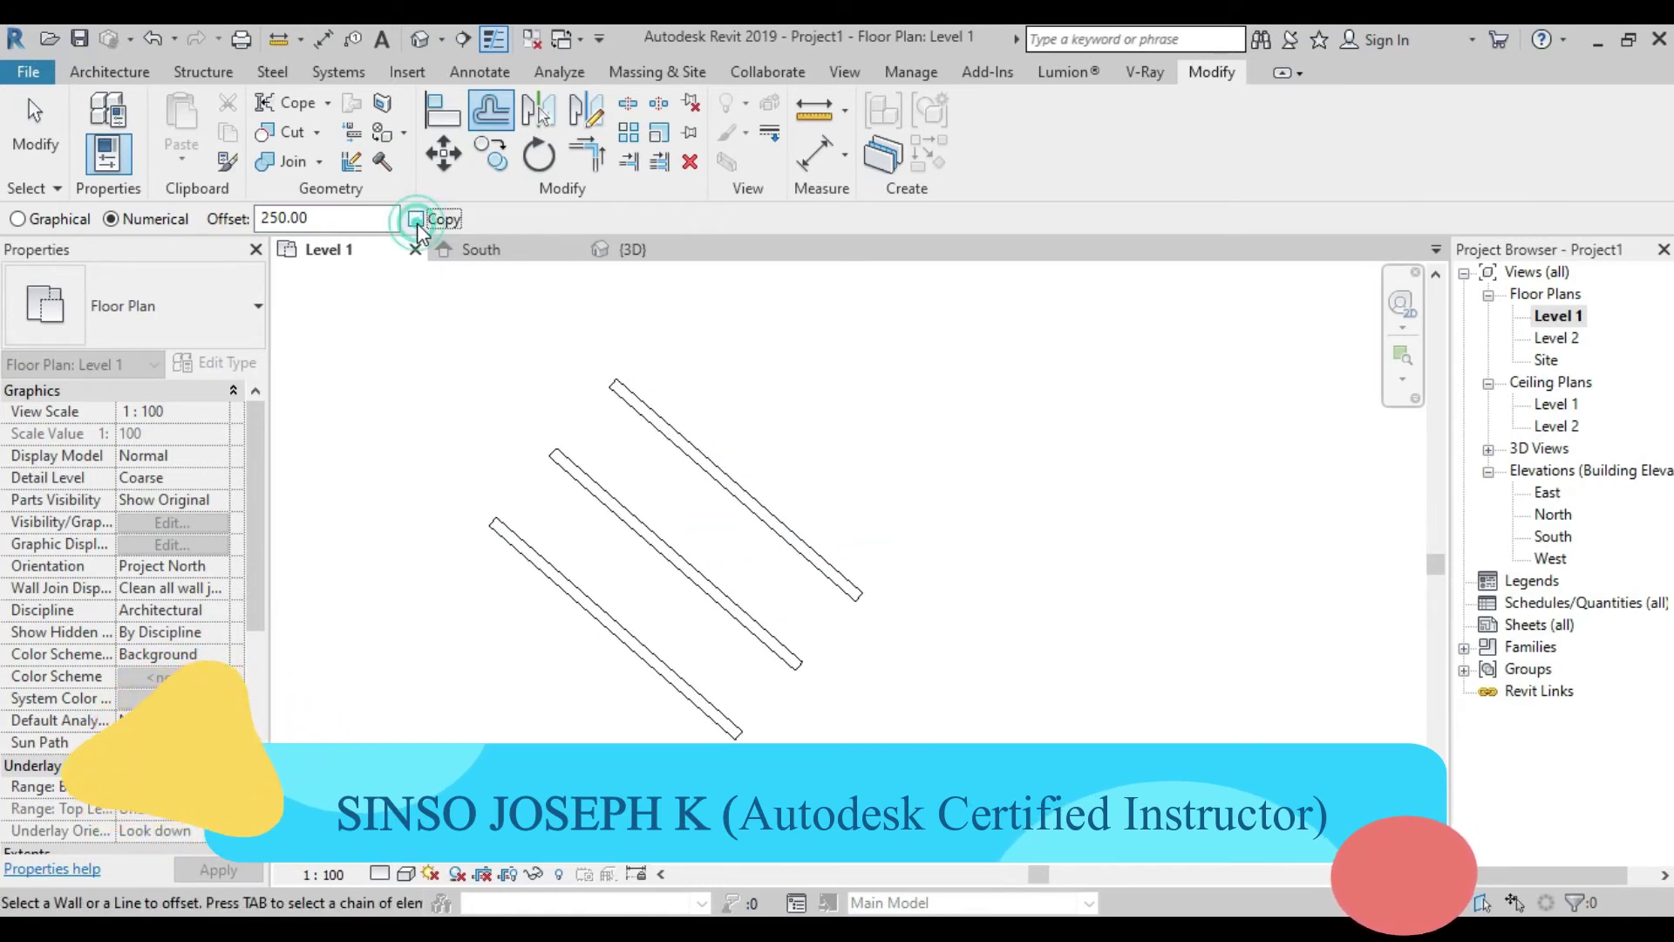
{"action": "left_click", "coordinate": [718, 457]}
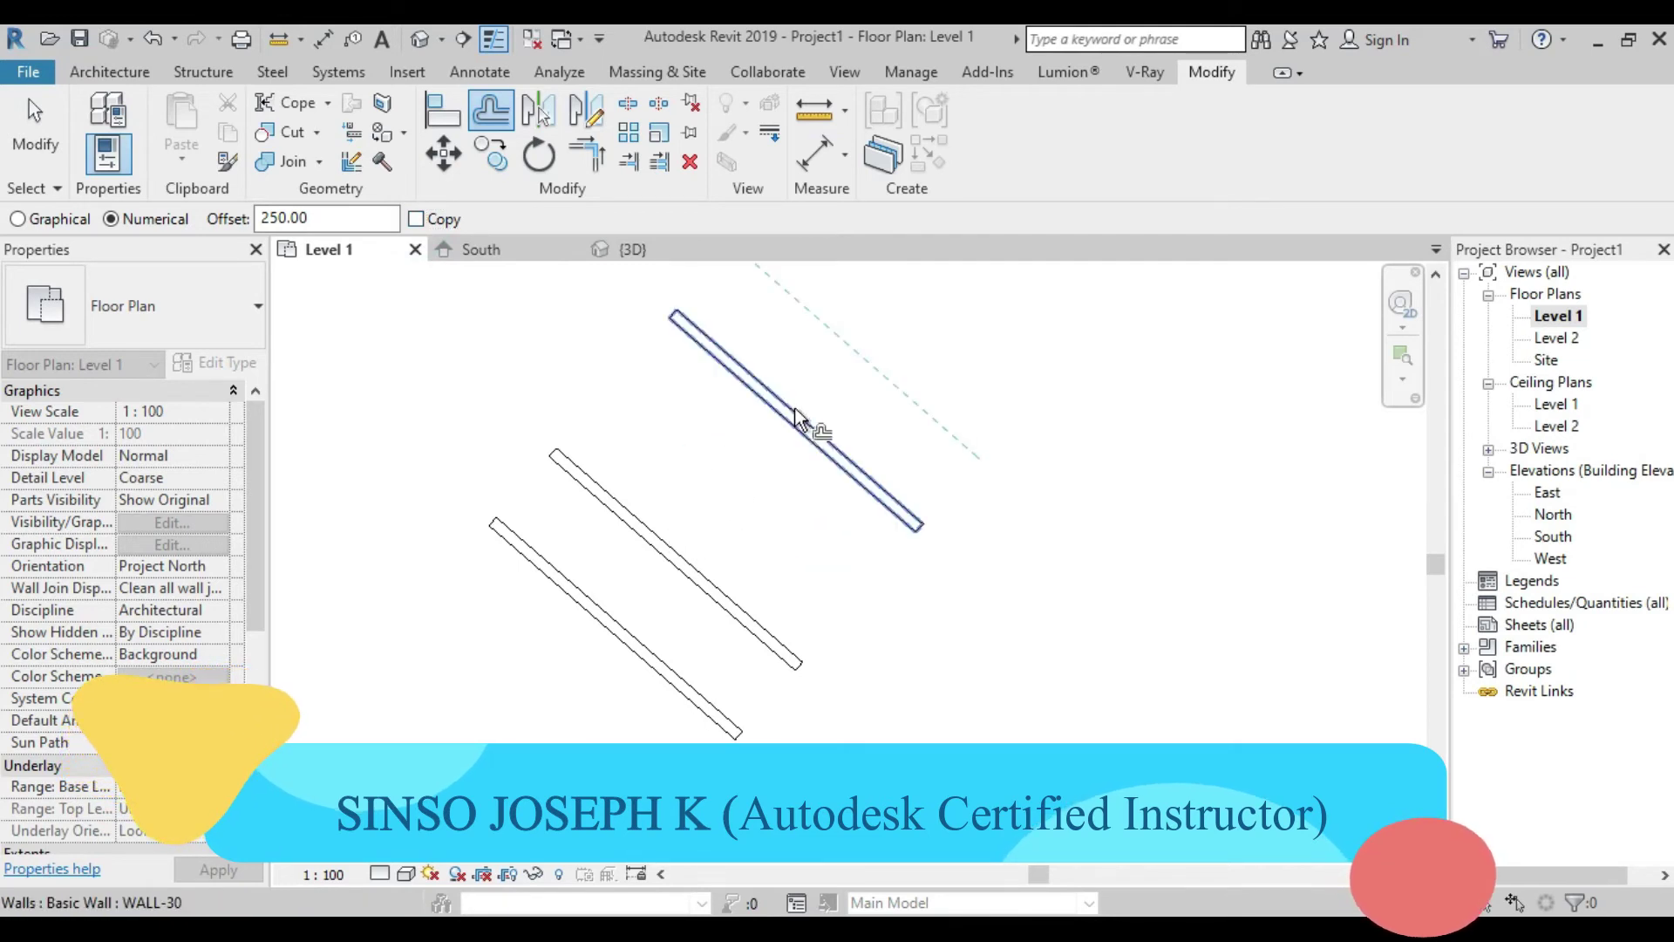
{"action": "left_click", "coordinate": [418, 222]}
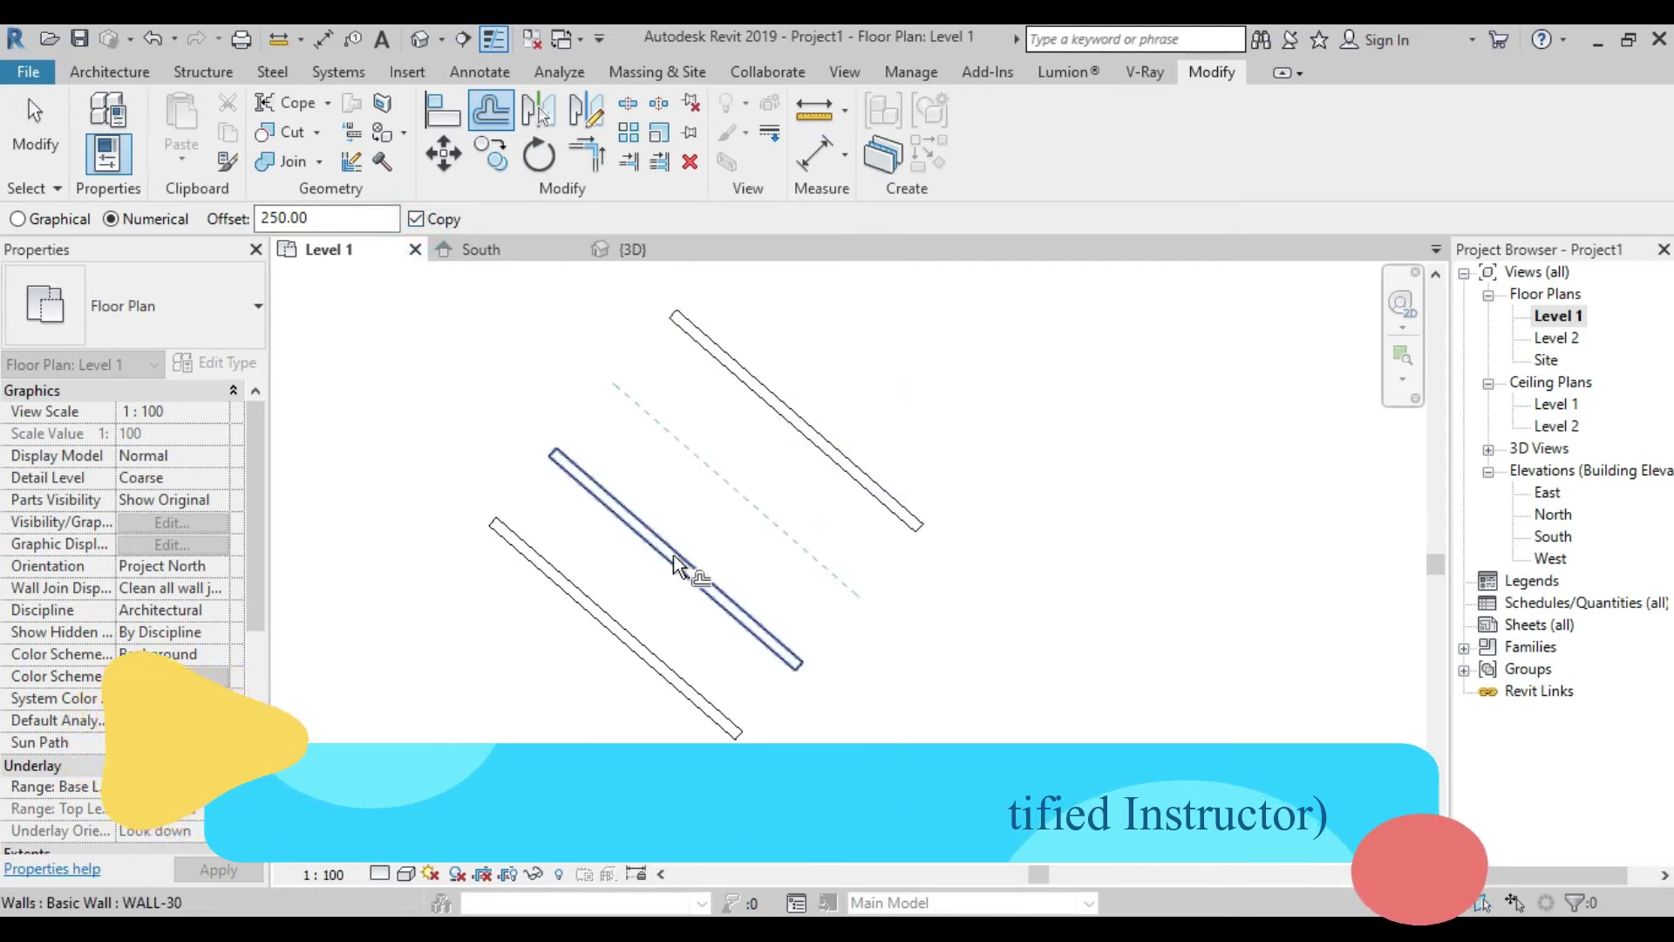
{"action": "scroll", "coordinate": [677, 568], "scroll_direction": "down", "scroll_amount": 1}
{"action": "left_click", "coordinate": [772, 458]}
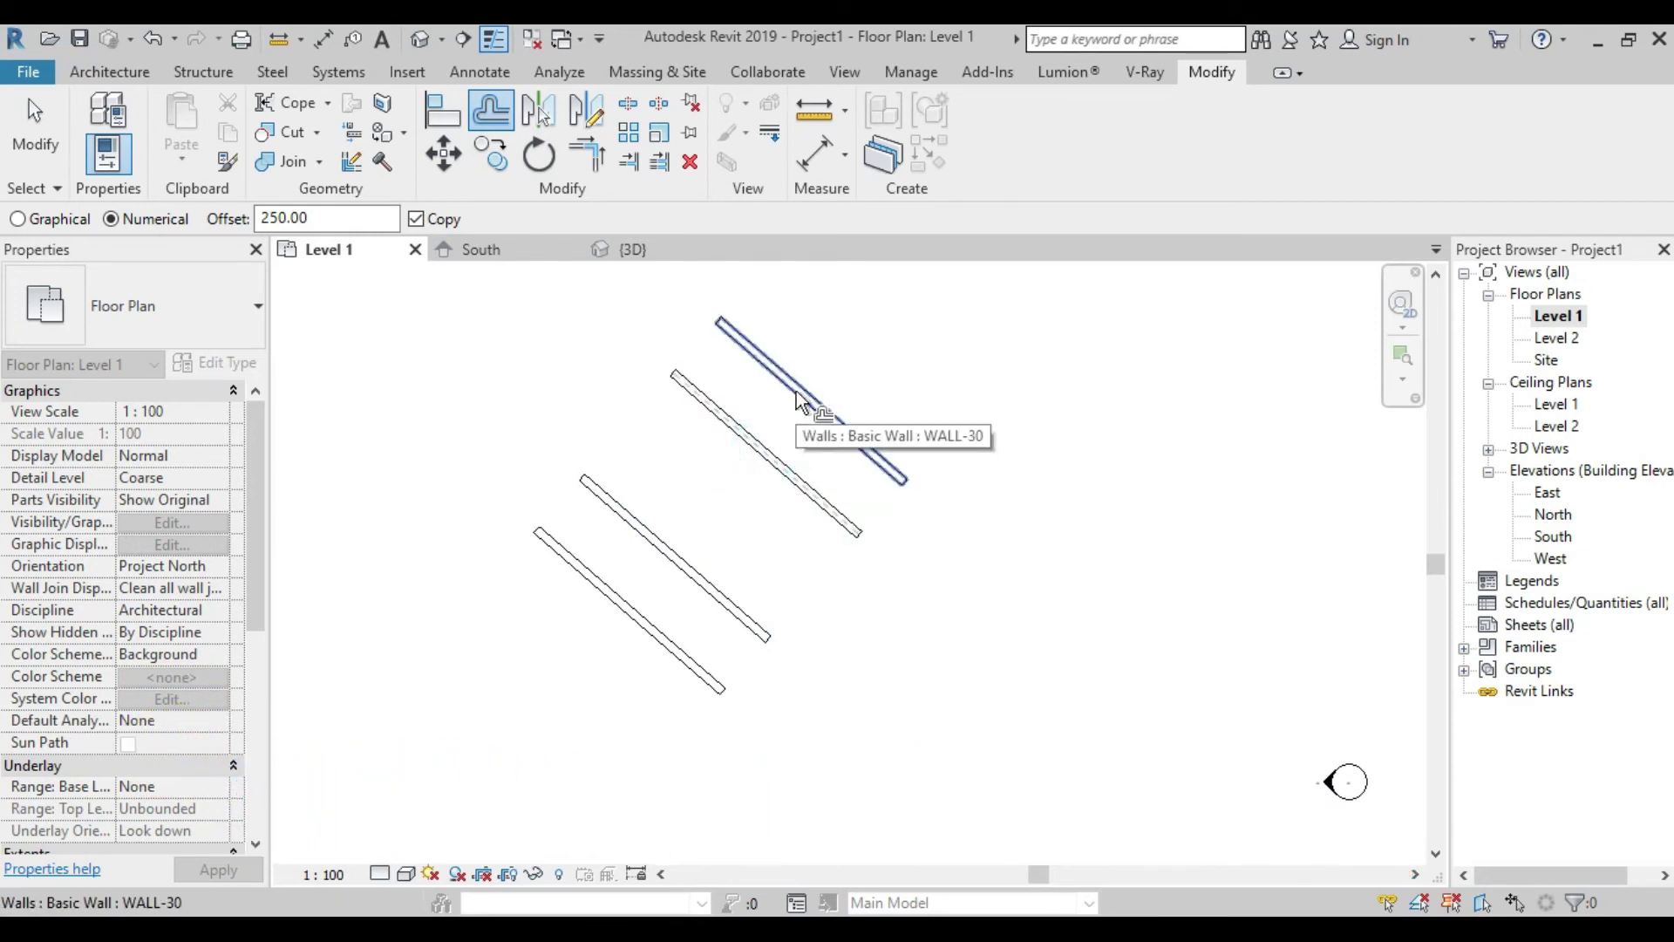
{"action": "right_click", "coordinate": [858, 312]}
{"action": "left_click", "coordinate": [875, 328]}
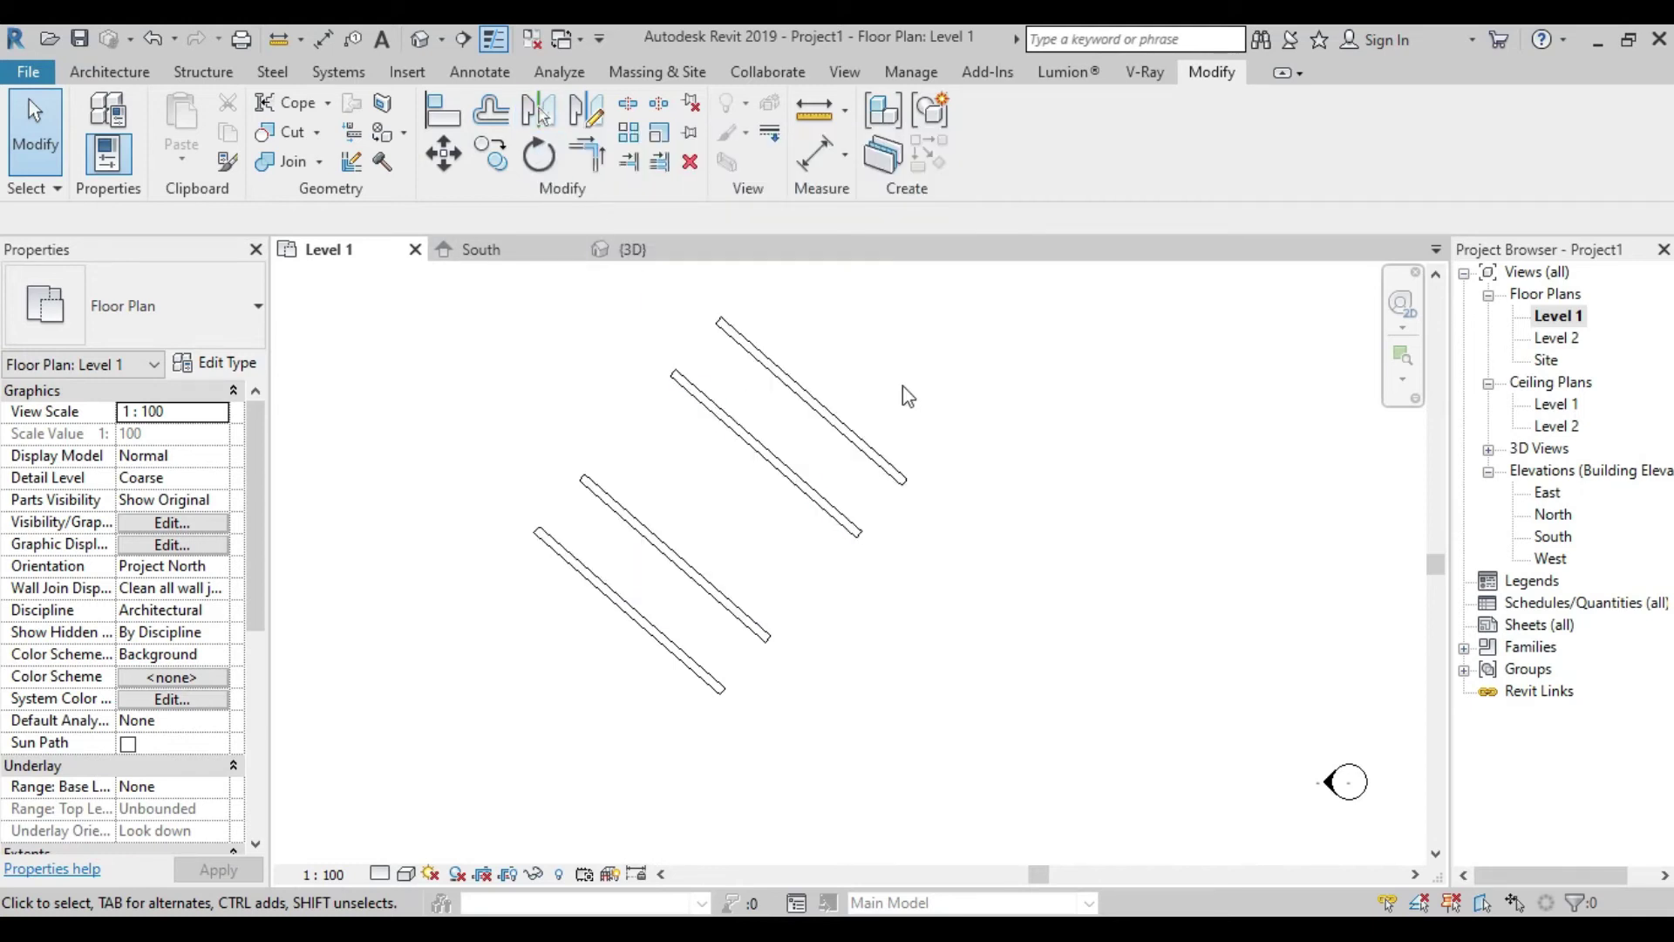
Delete all four walls and draw a chain of five connected WALL-30 walls stepping up to the northeast, with a 45° diagonal in the middle
{"action": "left_click_drag", "start_coordinate": [1134, 362], "coordinate": [504, 633]}
{"action": "key", "text": "Delete"}
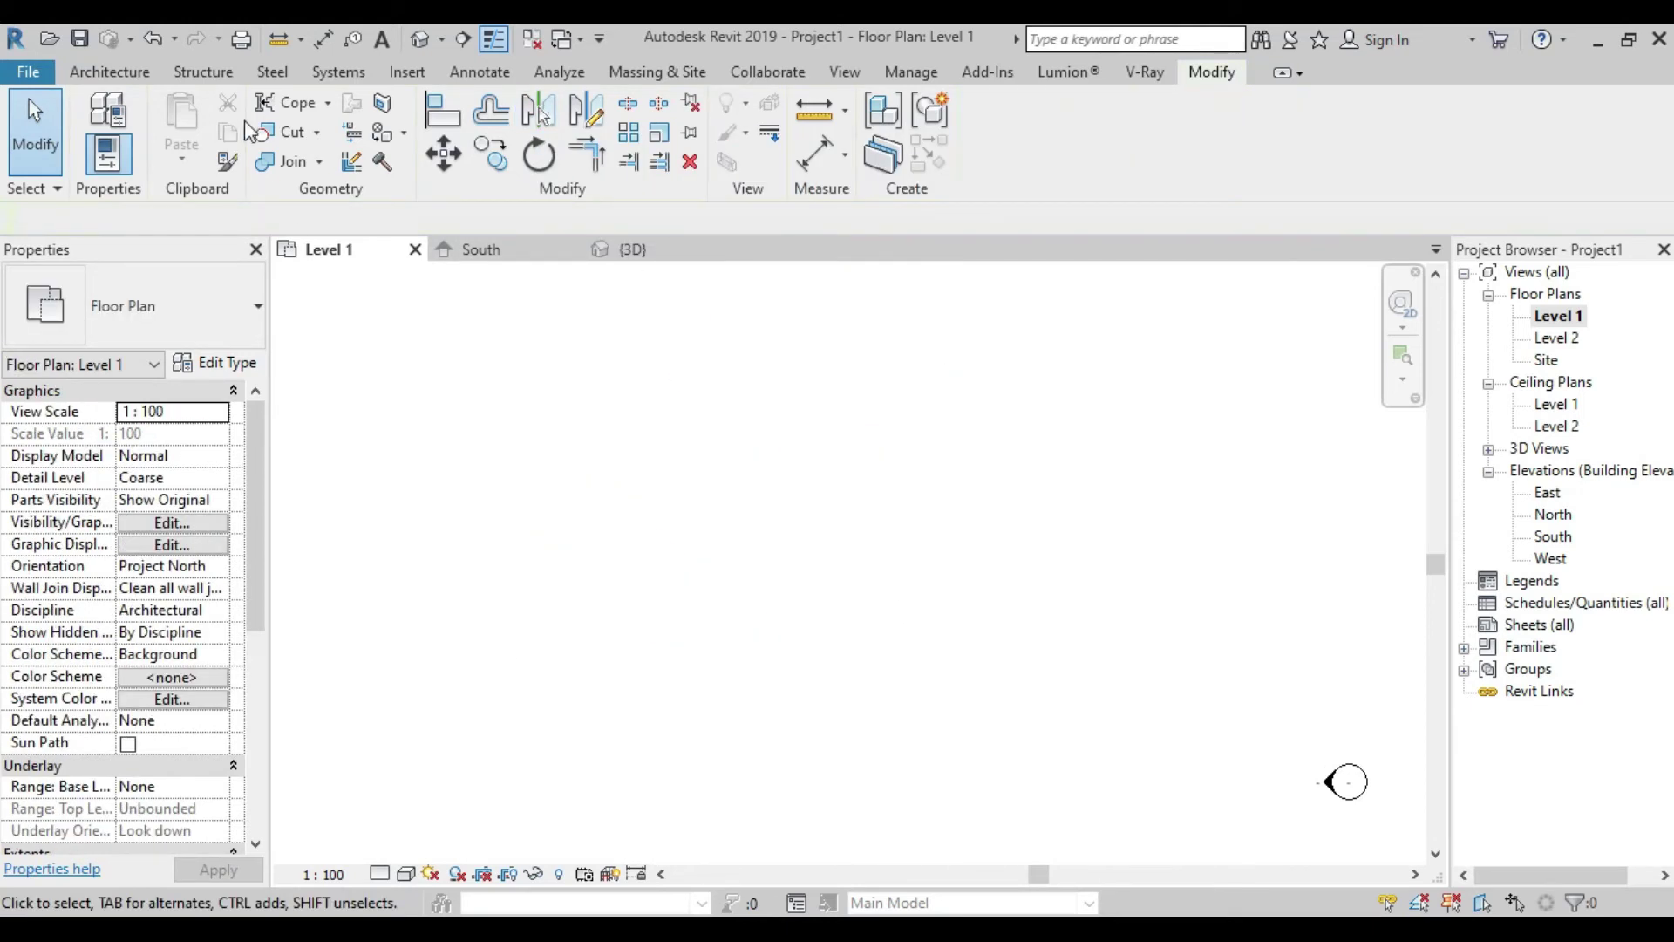
{"action": "left_click", "coordinate": [110, 71]}
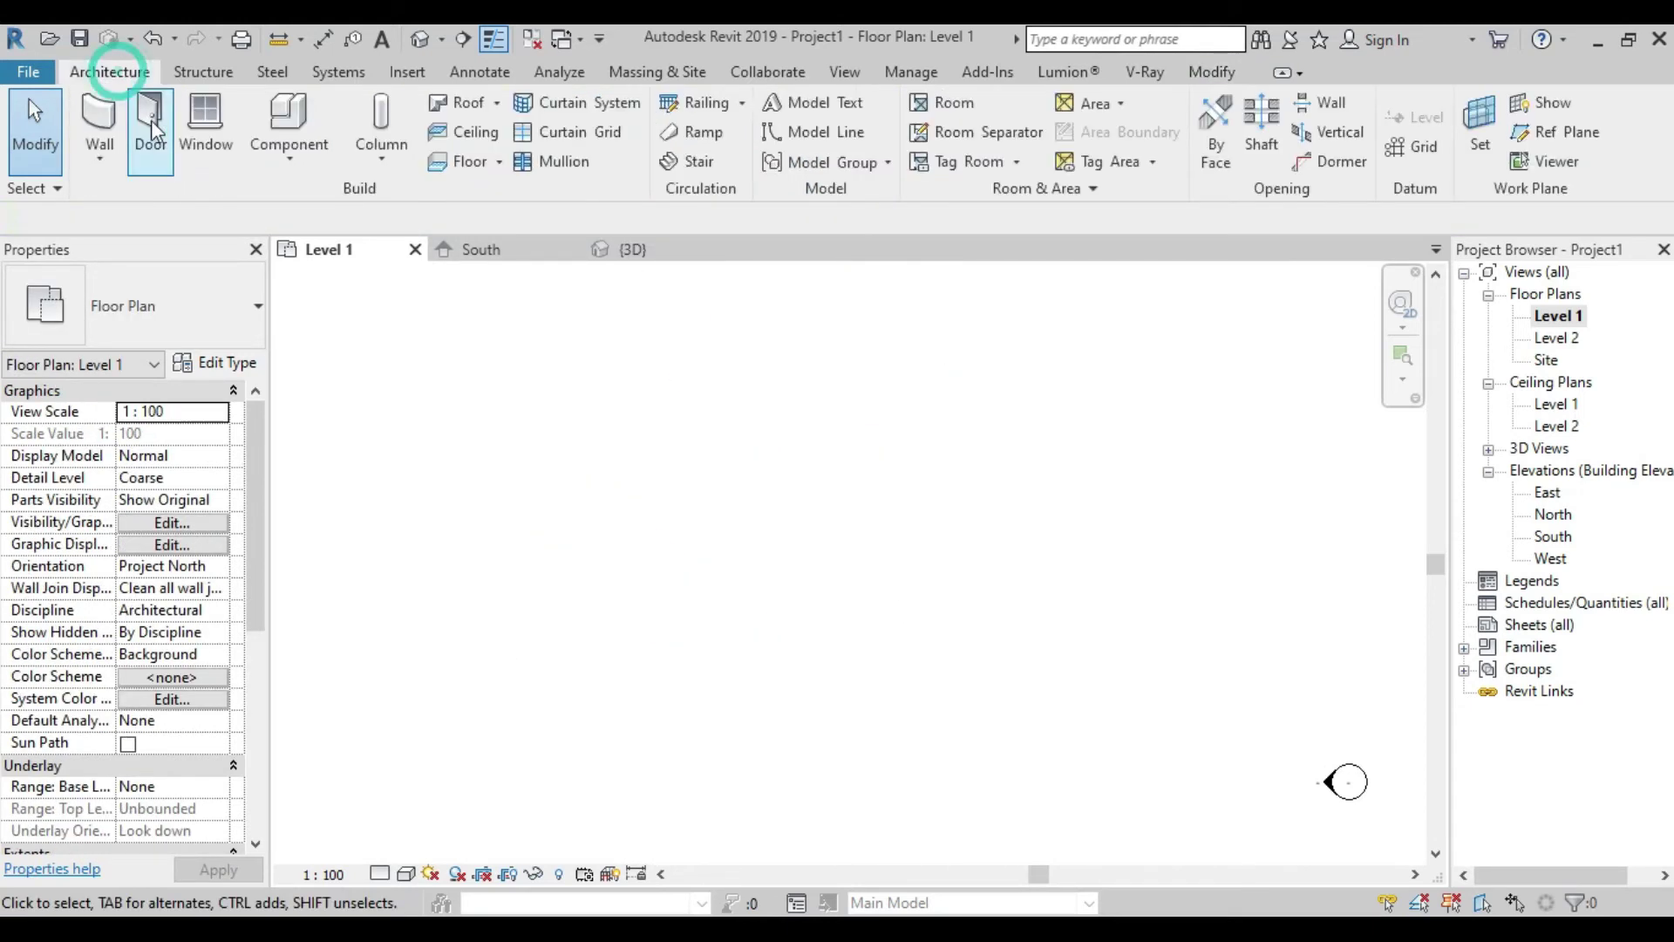
{"action": "left_click", "coordinate": [101, 114]}
{"action": "left_click", "coordinate": [520, 636]}
{"action": "left_click", "coordinate": [620, 637]}
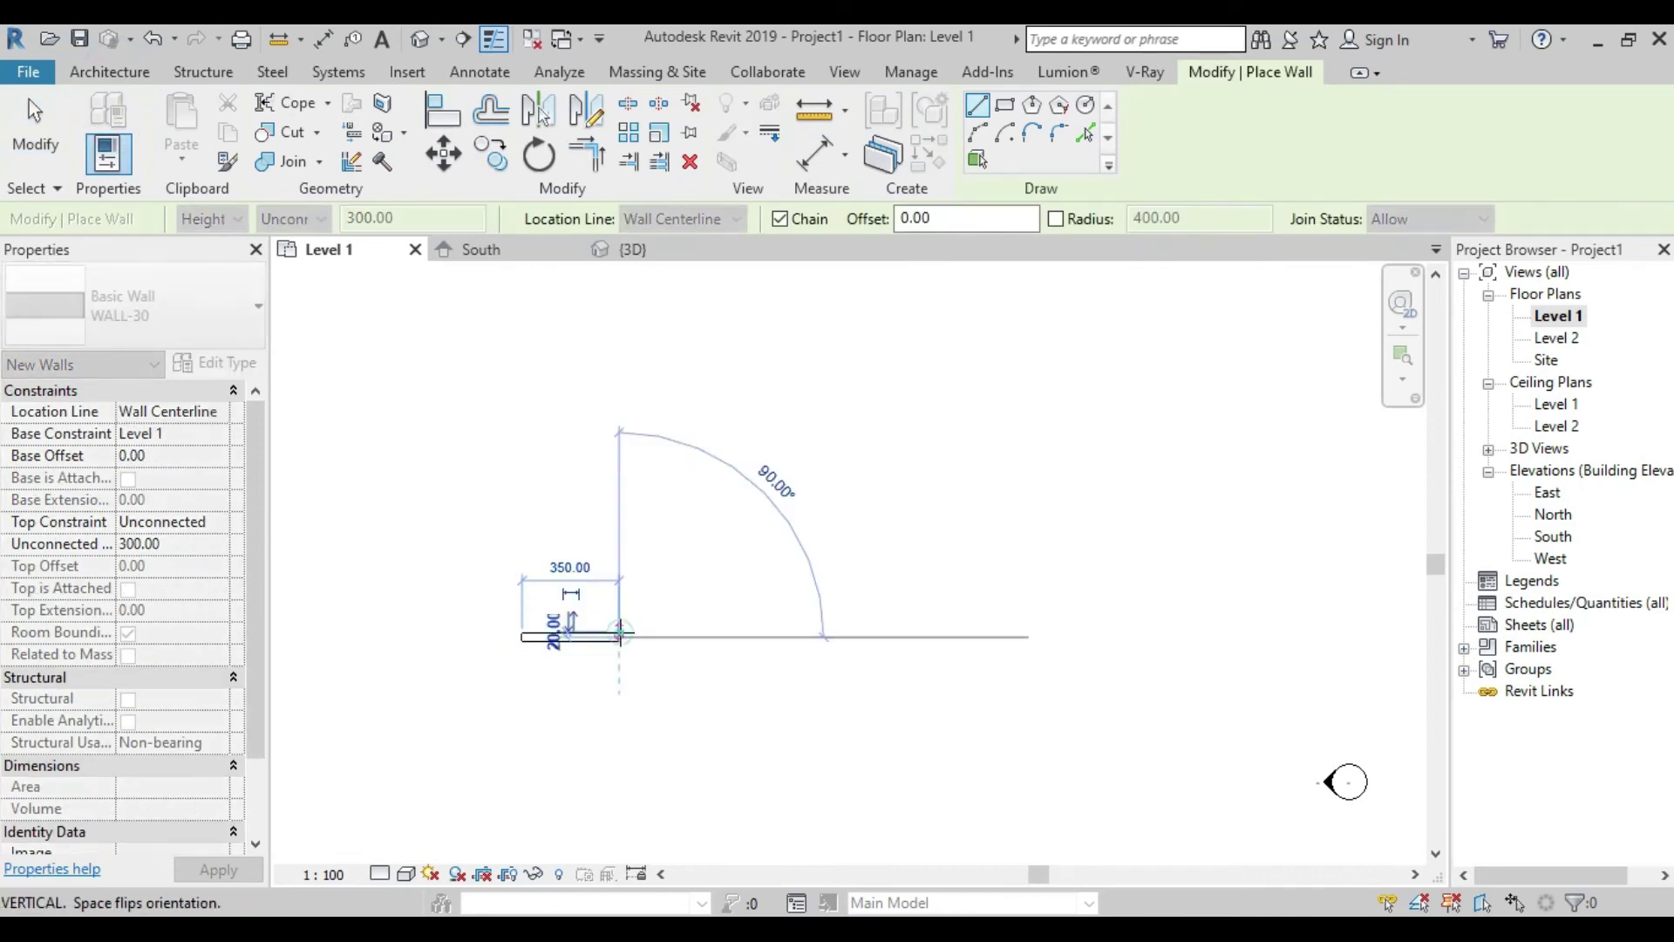
{"action": "left_click", "coordinate": [620, 534]}
{"action": "left_click", "coordinate": [700, 452]}
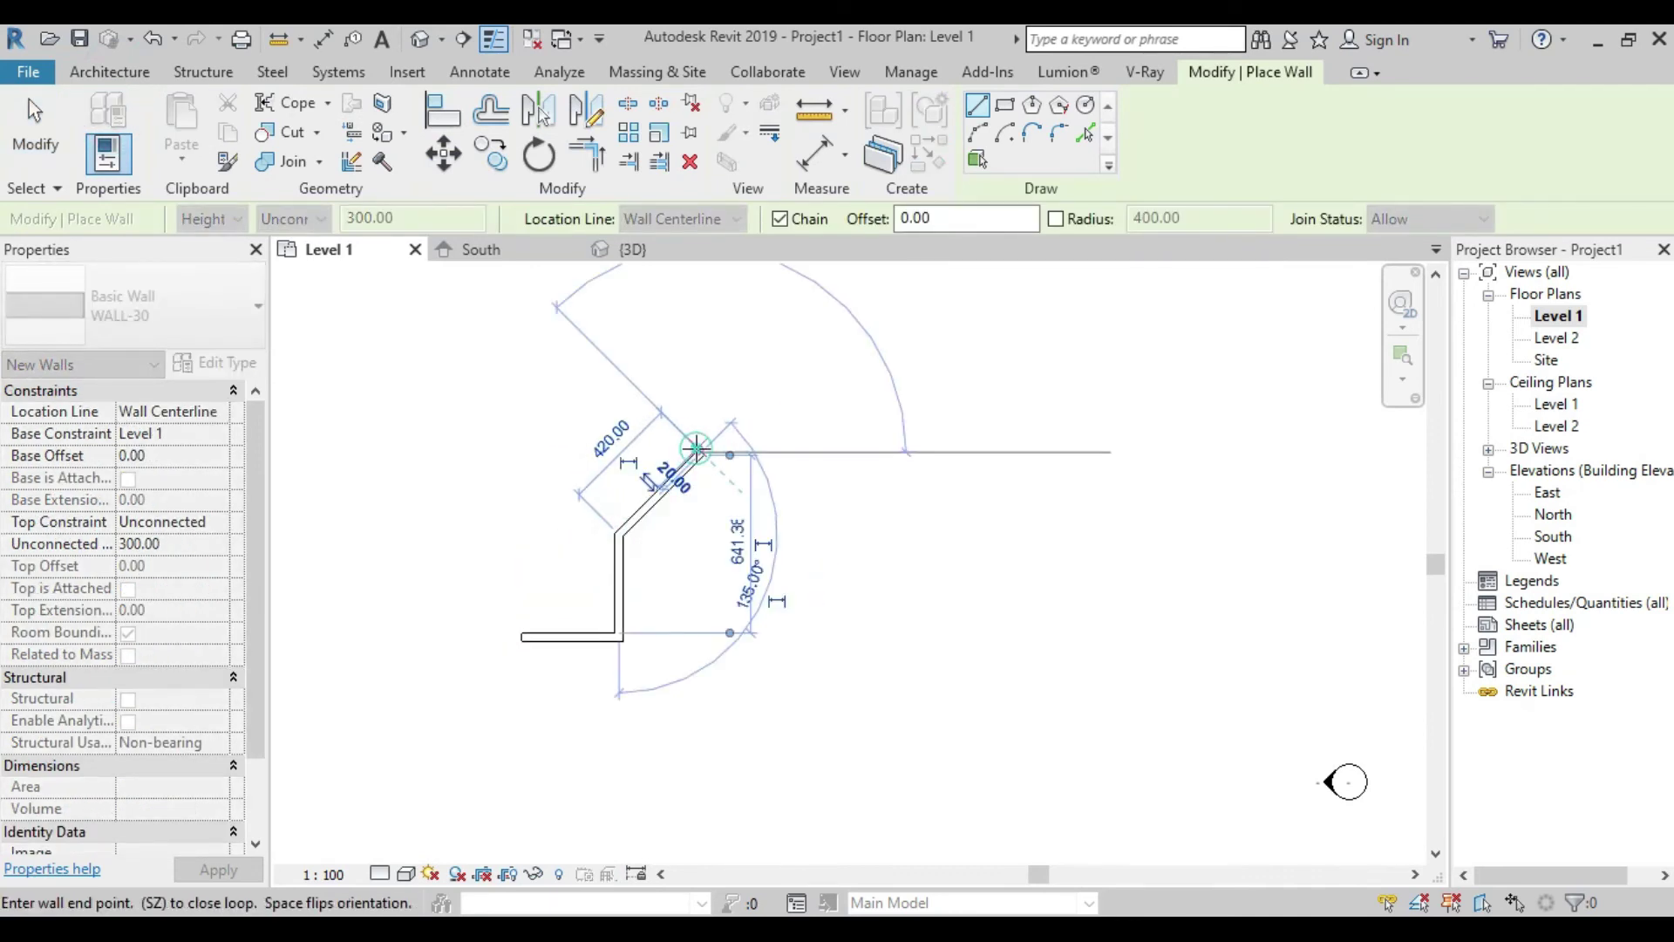
{"action": "left_click", "coordinate": [701, 400]}
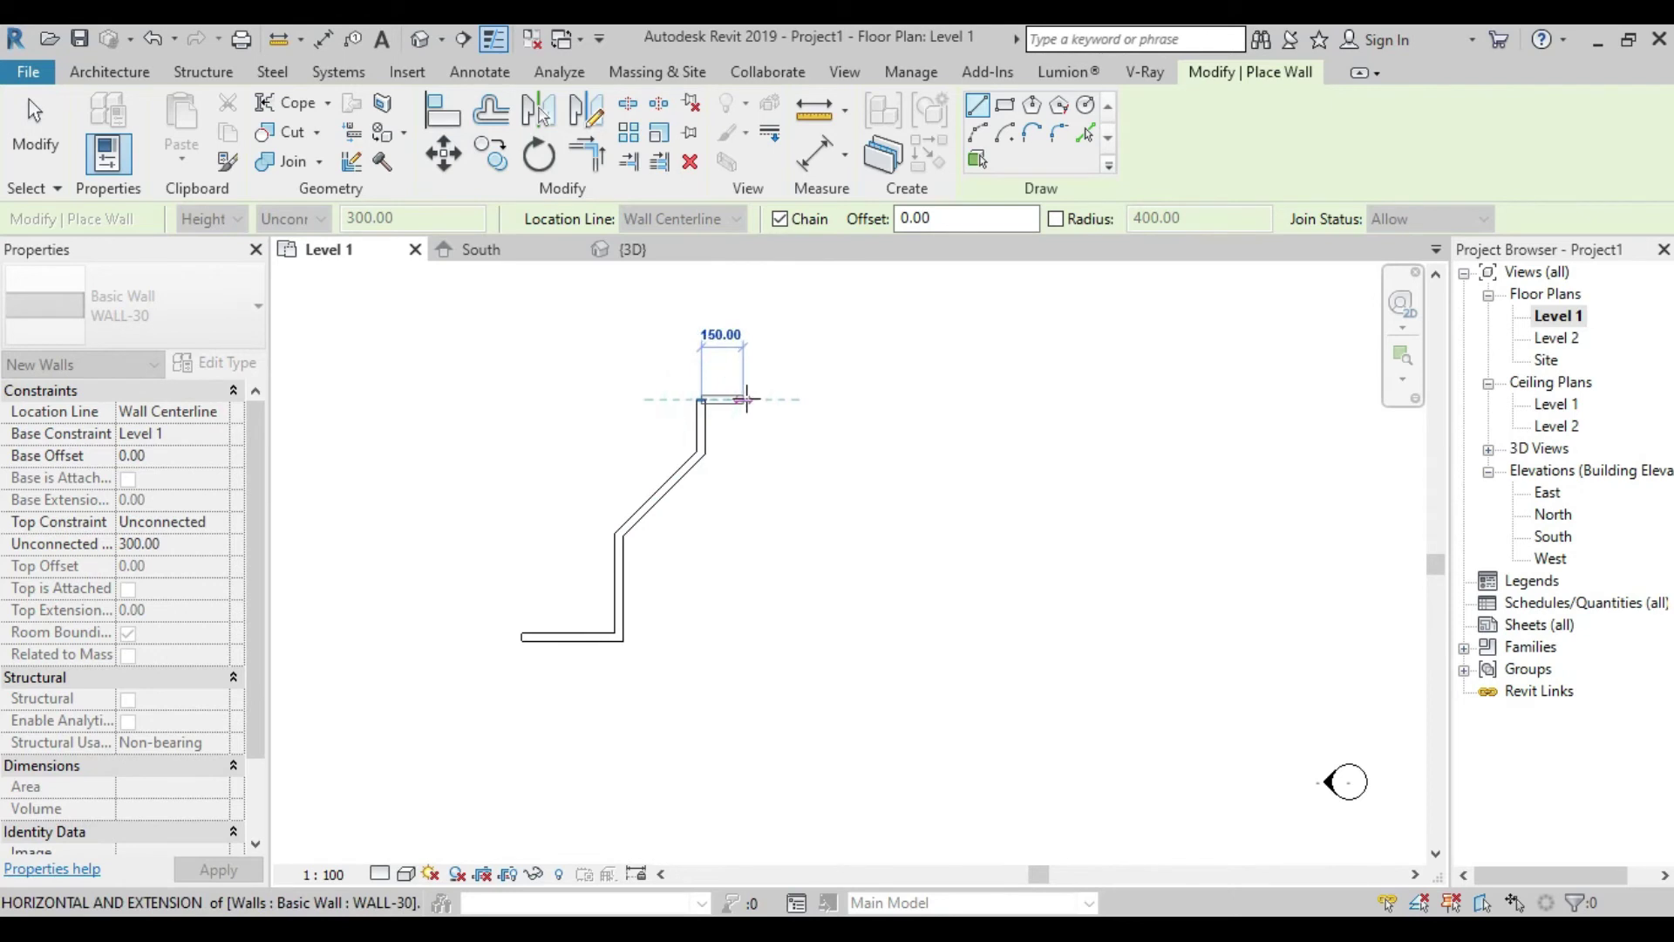
{"action": "left_click", "coordinate": [781, 399]}
{"action": "key", "text": "Escape"}
{"action": "right_click", "coordinate": [867, 475]}
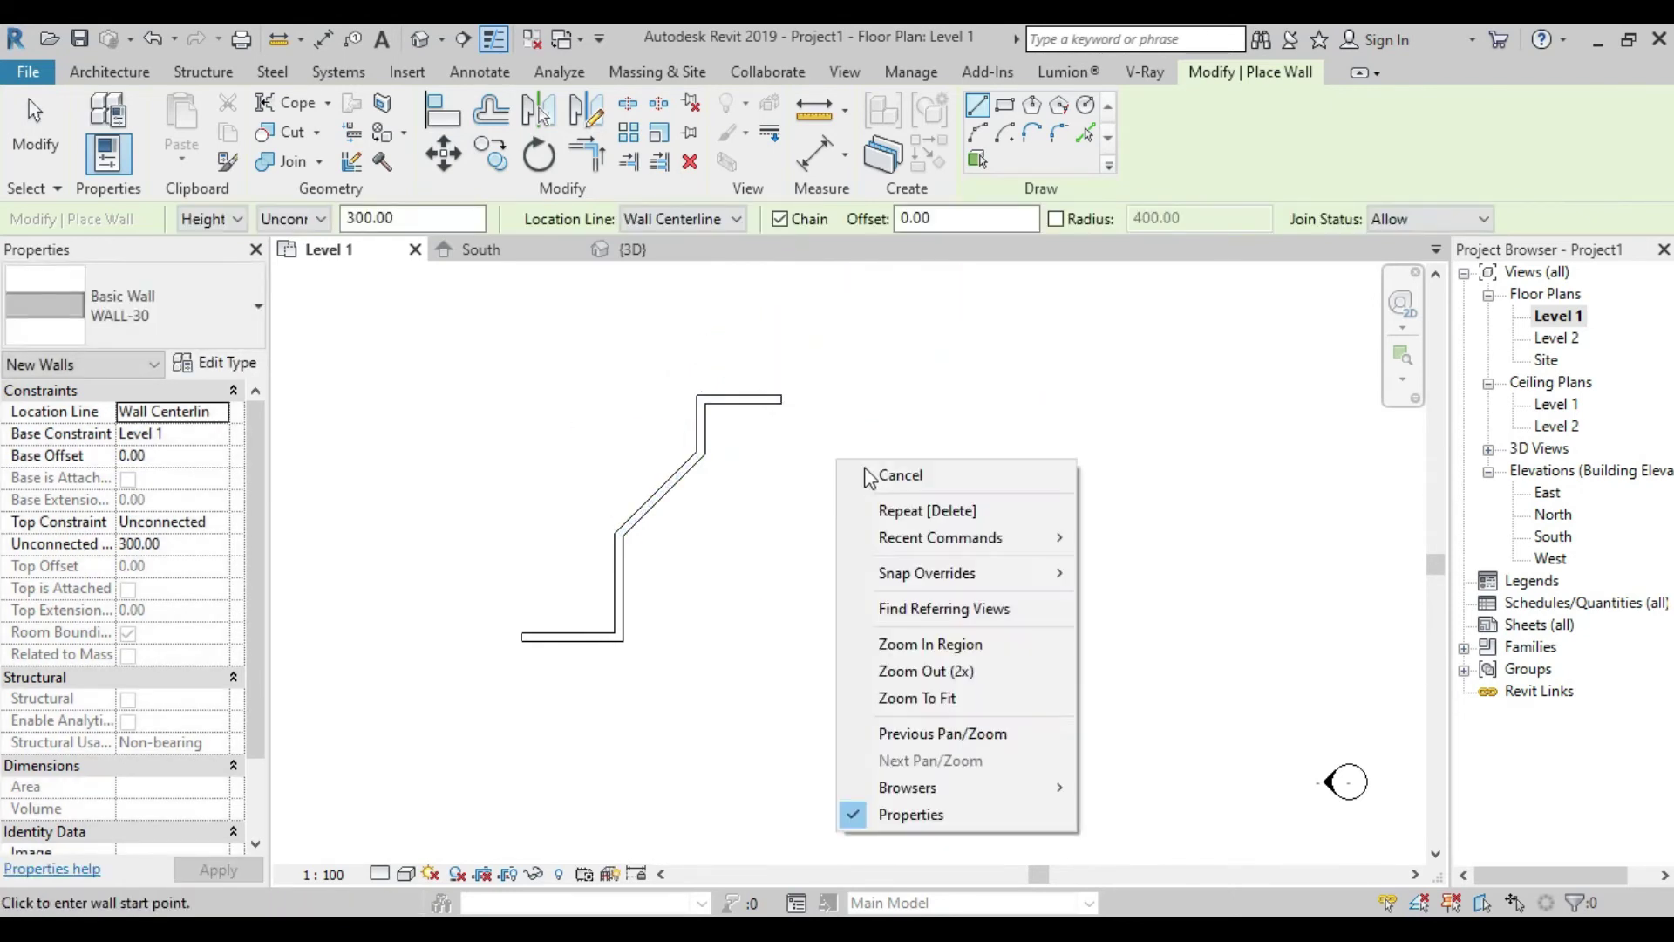
{"action": "left_click", "coordinate": [872, 477]}
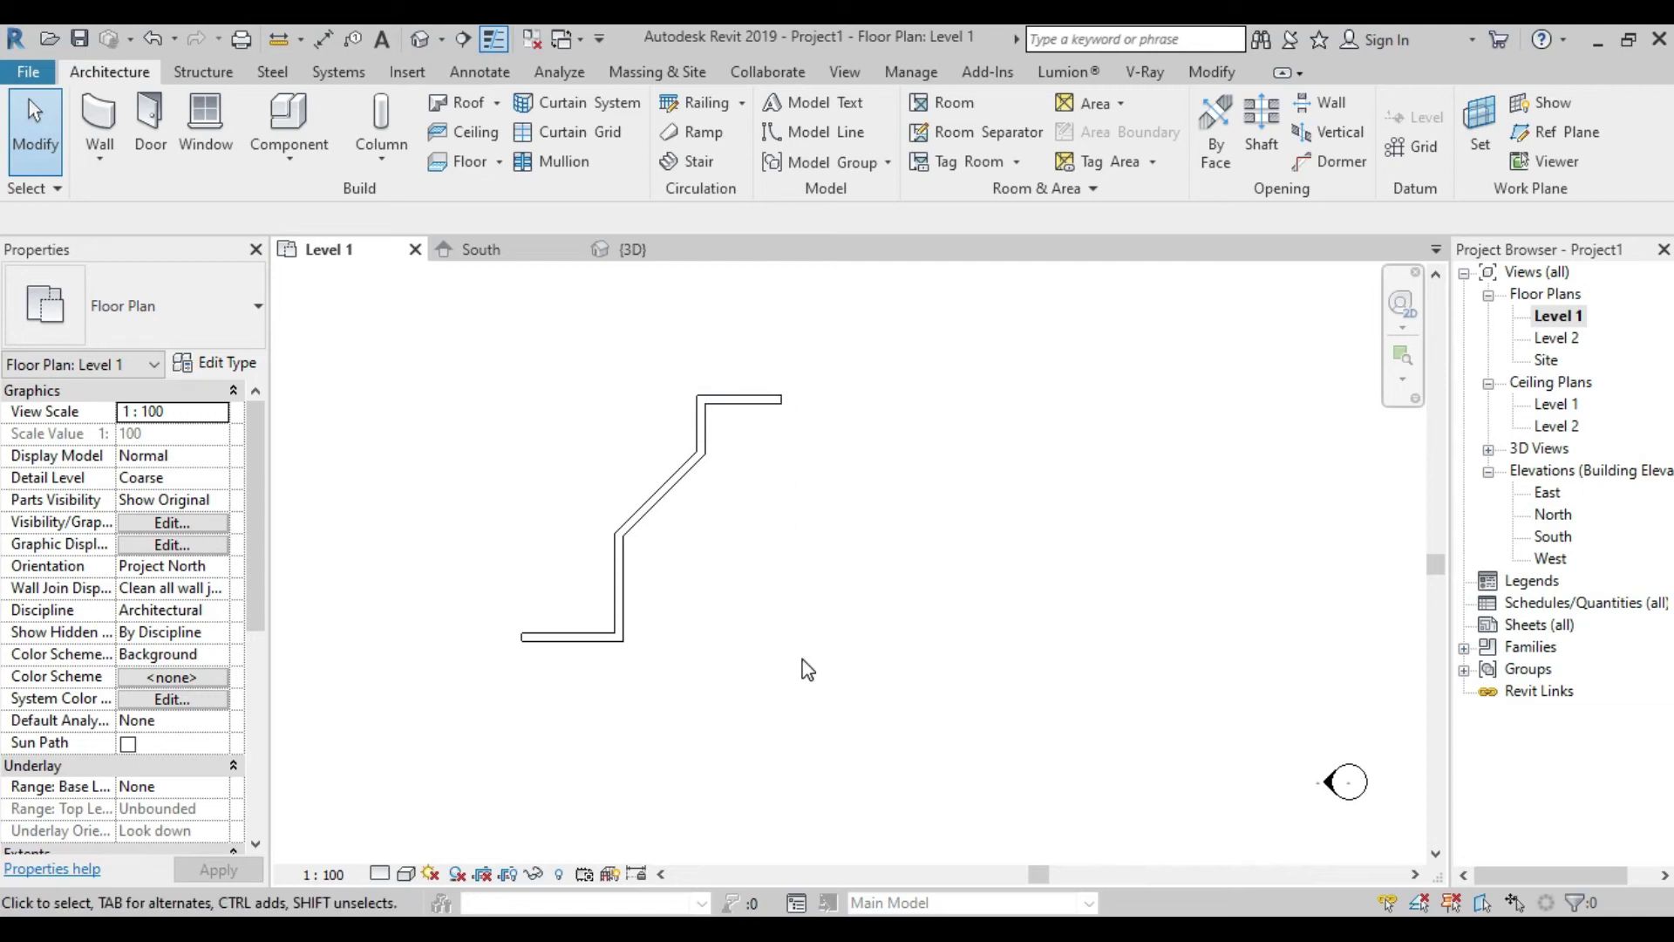
Draw a vertical wall about 857 long southward from the east end of the chain's upper horizontal wall
{"action": "left_click_drag", "start_coordinate": [414, 329], "coordinate": [452, 359]}
{"action": "left_click", "coordinate": [1211, 71]}
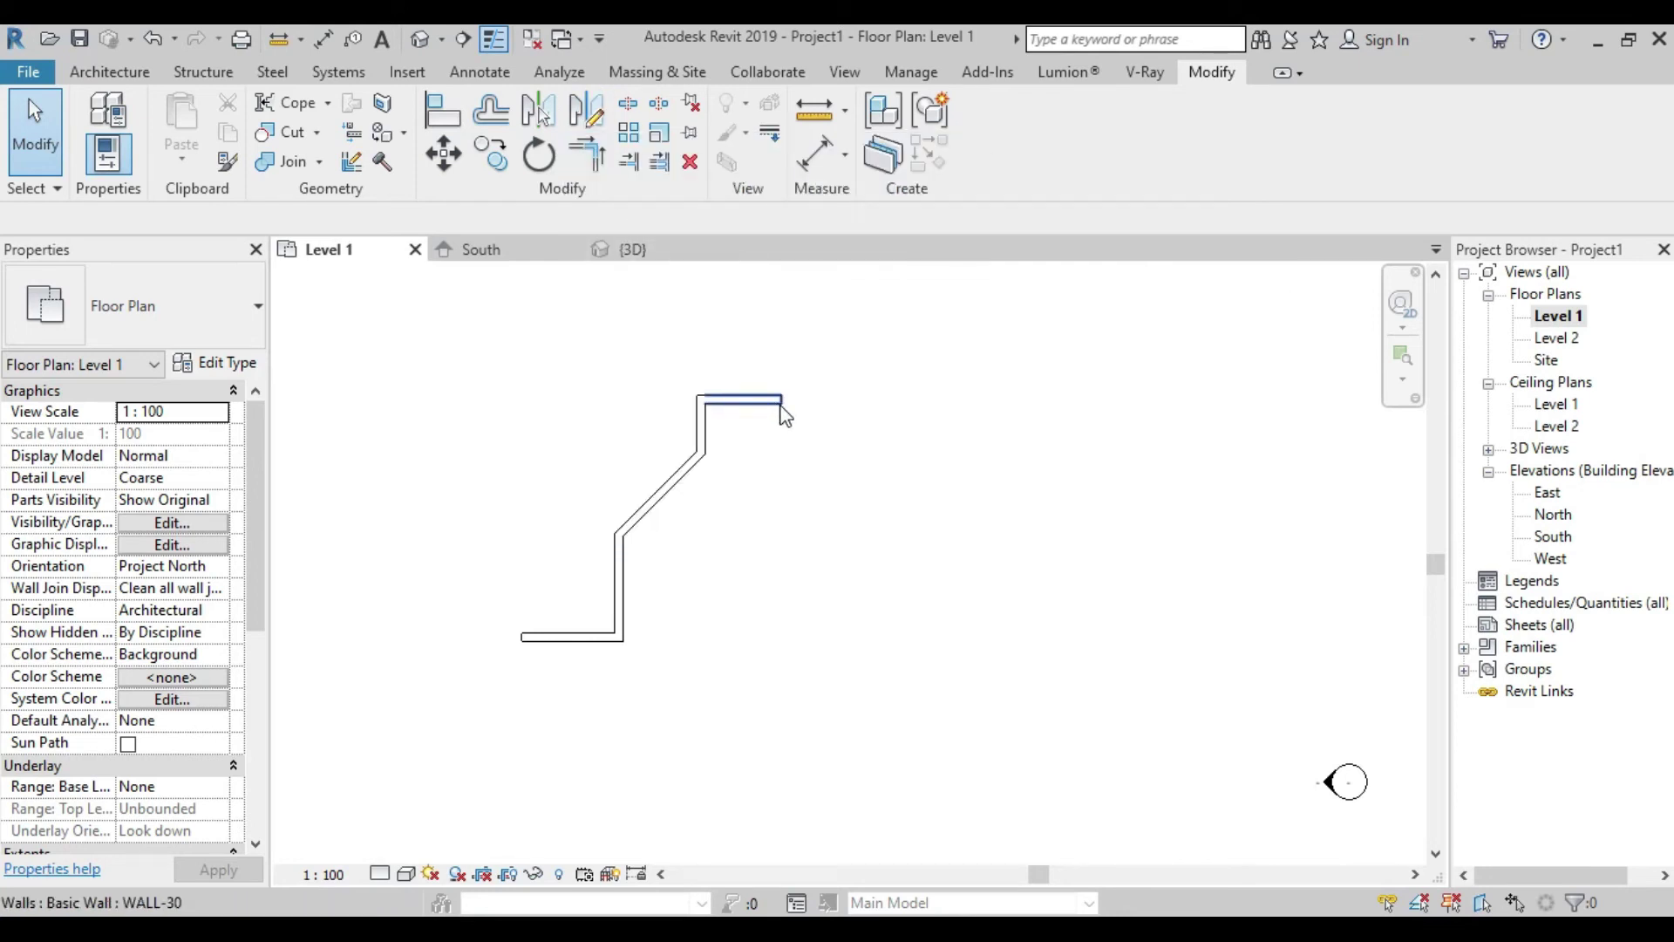
{"action": "left_click", "coordinate": [109, 72]}
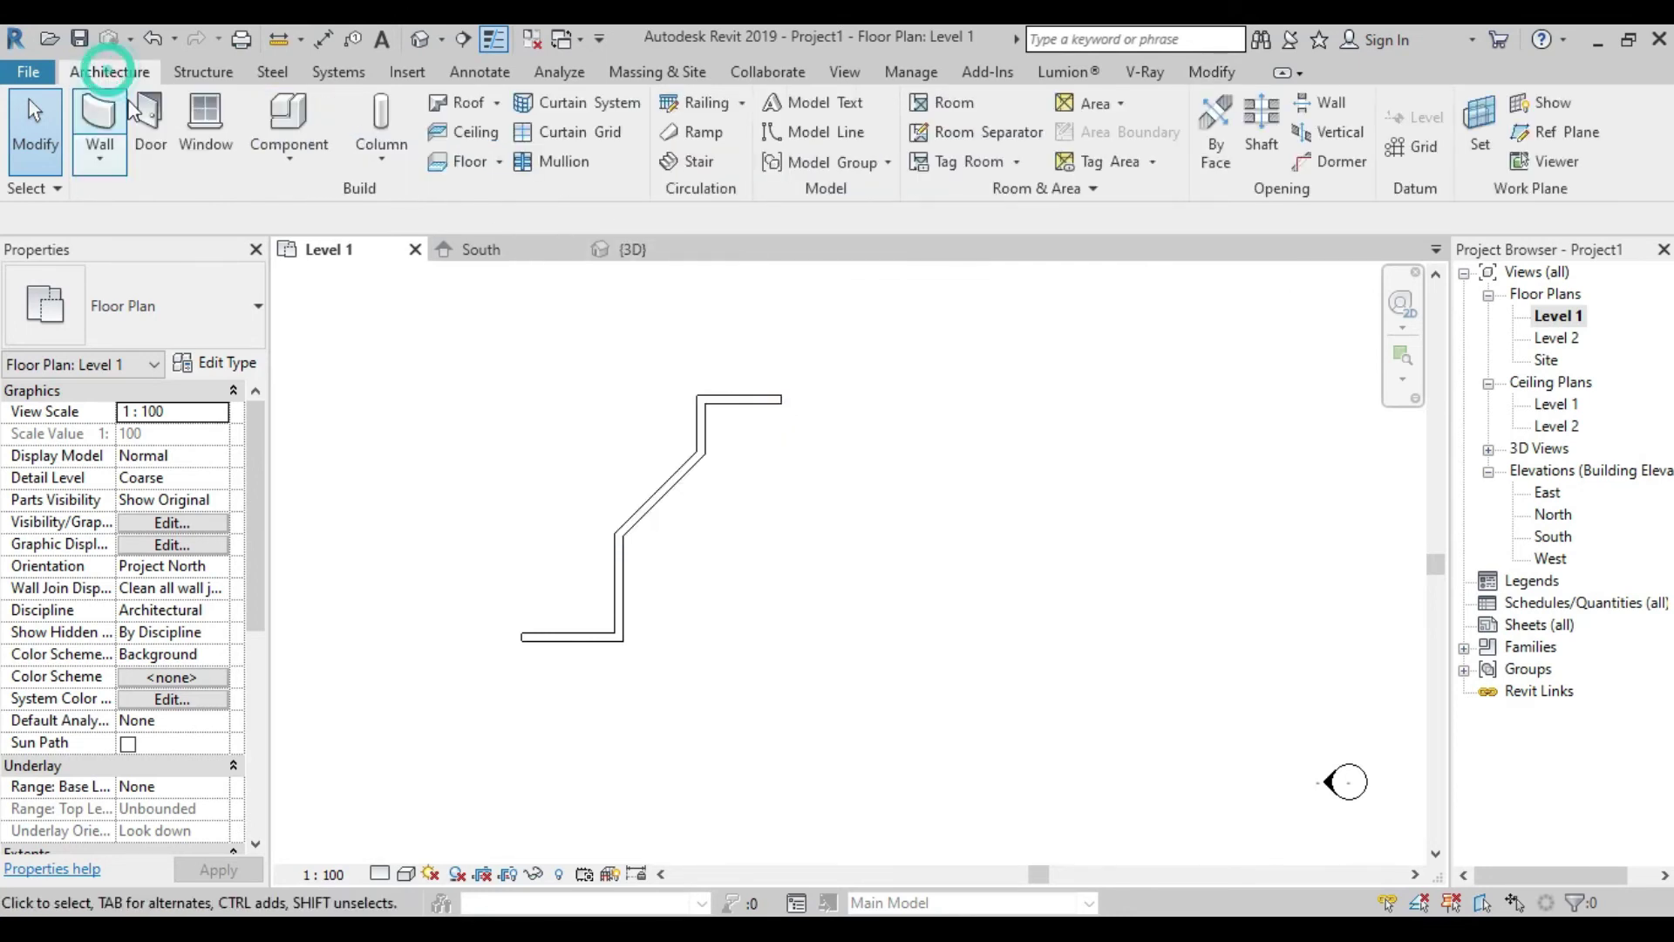
{"action": "left_click", "coordinate": [102, 111]}
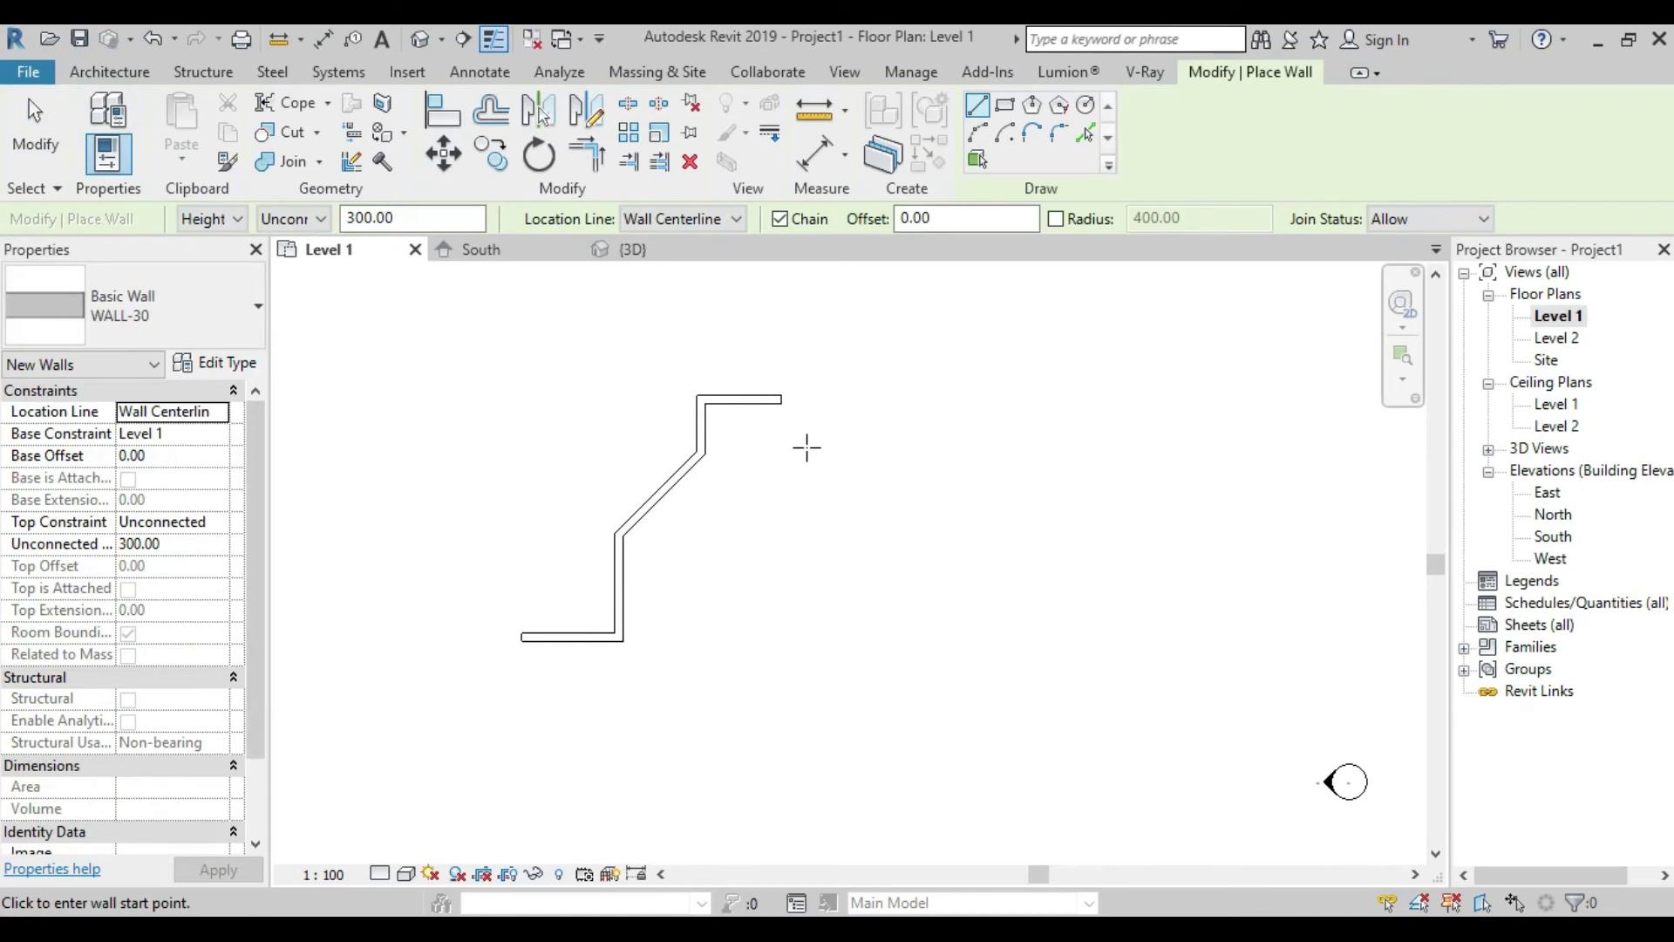
{"action": "left_click", "coordinate": [781, 404]}
{"action": "left_click", "coordinate": [781, 636]}
{"action": "right_click", "coordinate": [842, 425]}
{"action": "left_click", "coordinate": [898, 438]}
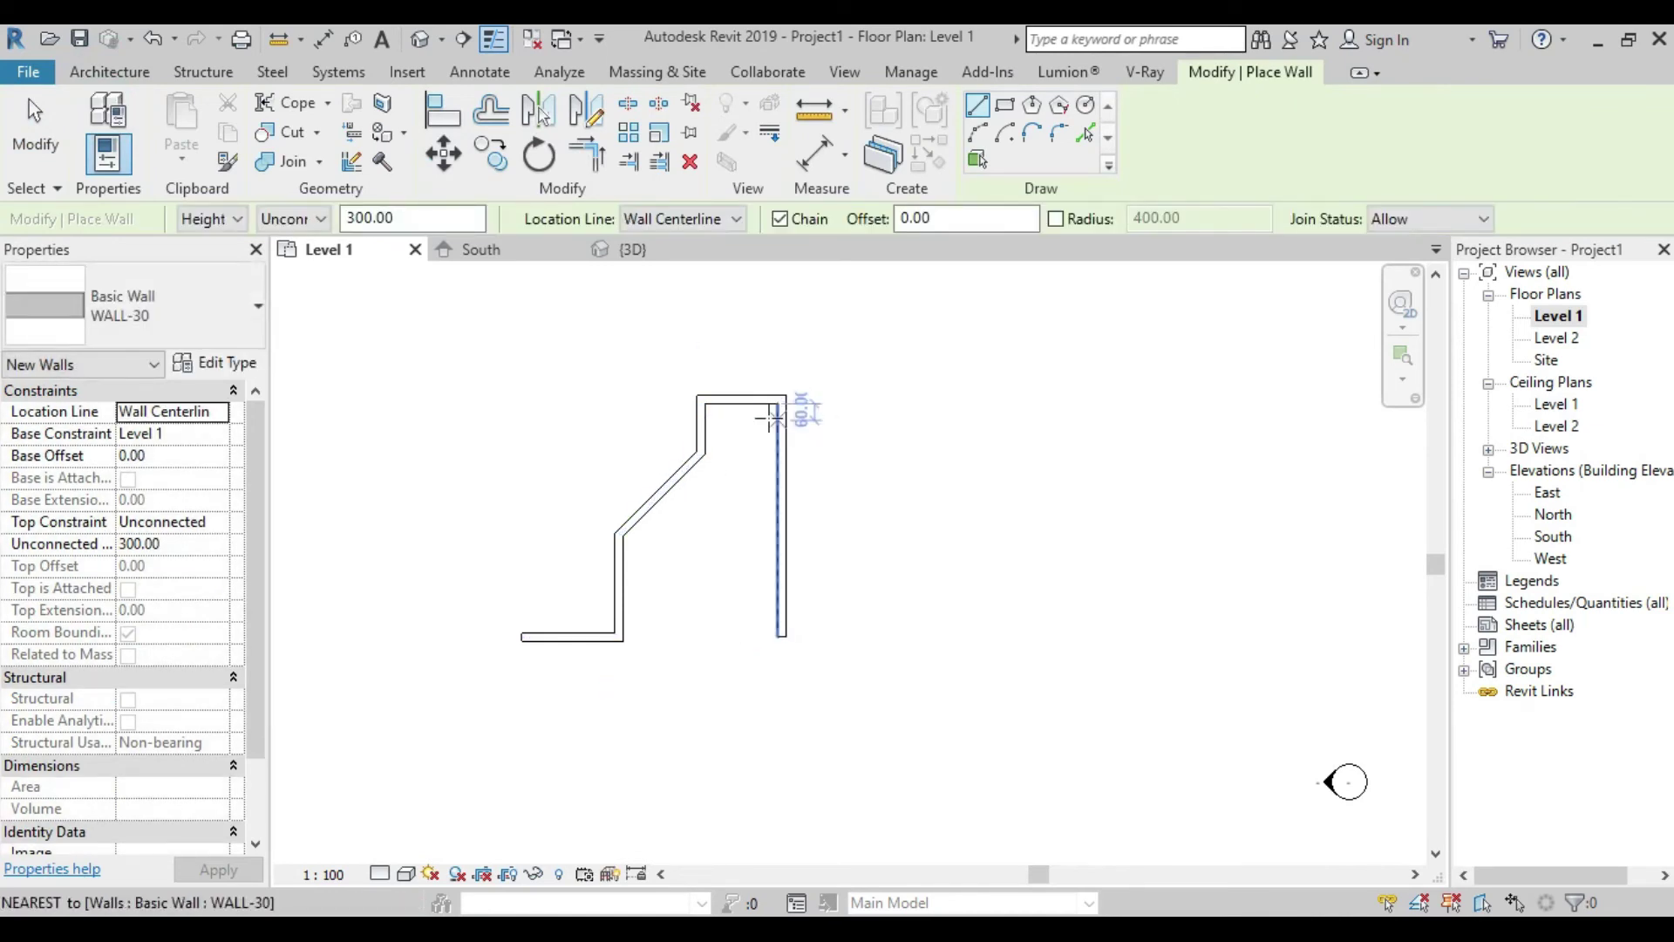
{"action": "right_click", "coordinate": [858, 356]}
{"action": "left_click", "coordinate": [897, 368]}
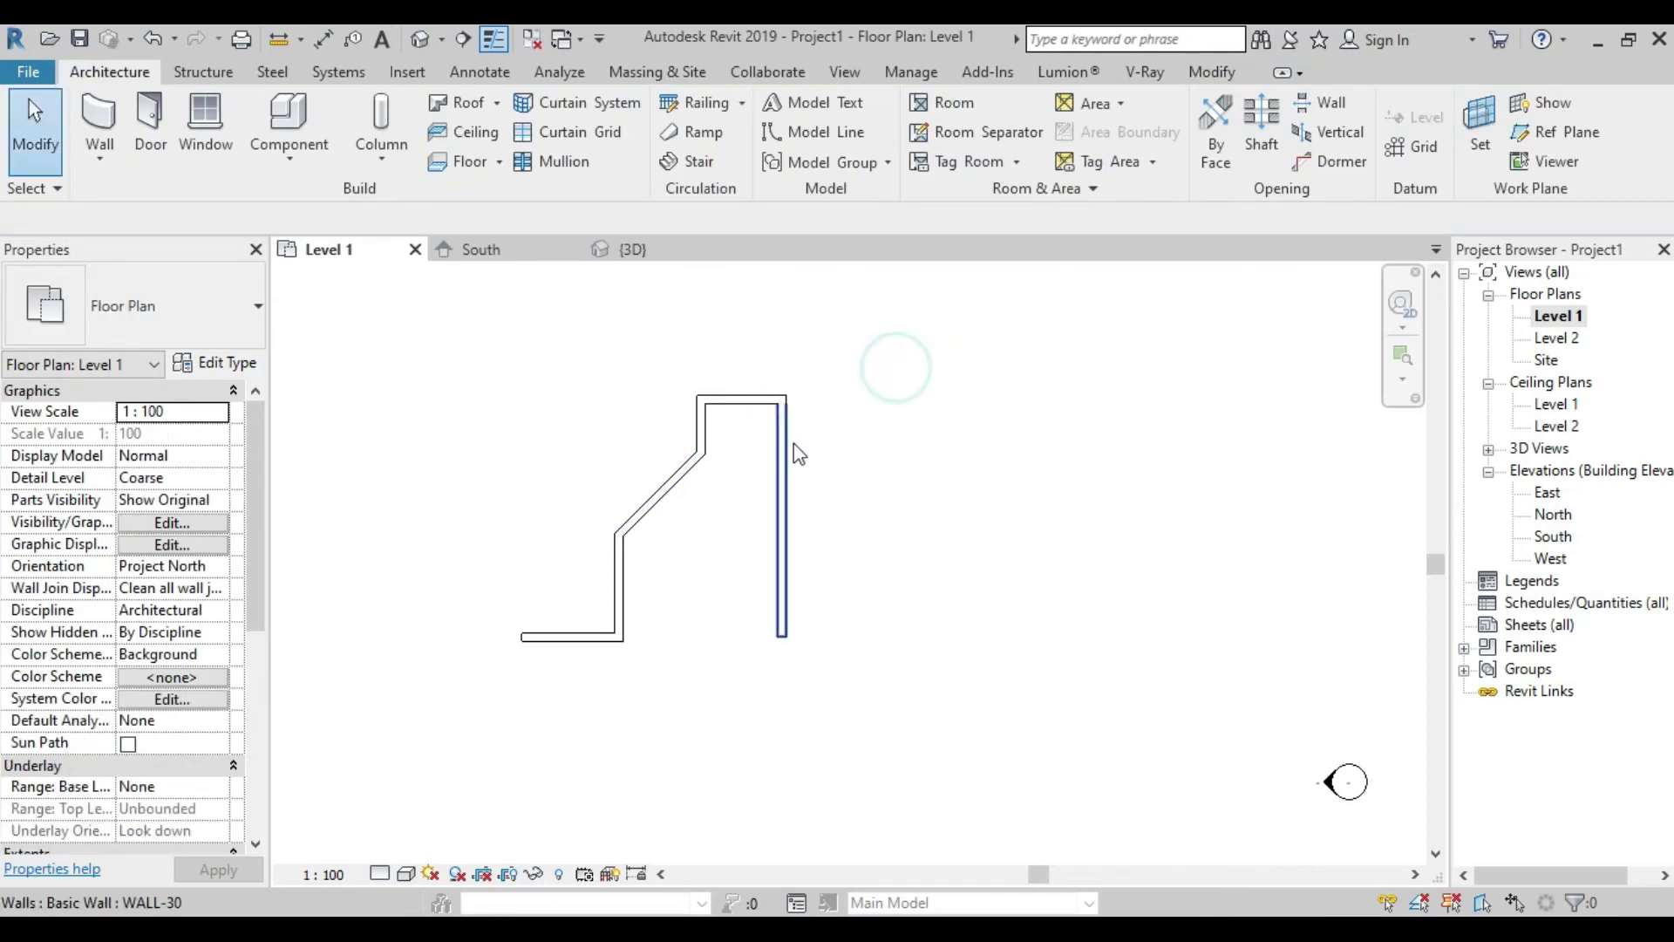
Mirror the five-wall stepped chain to the east with Mirror - Pick Axis and Copy on, using the long vertical wall as the axis
{"action": "scroll", "coordinate": [794, 443], "scroll_direction": "up", "scroll_amount": 1}
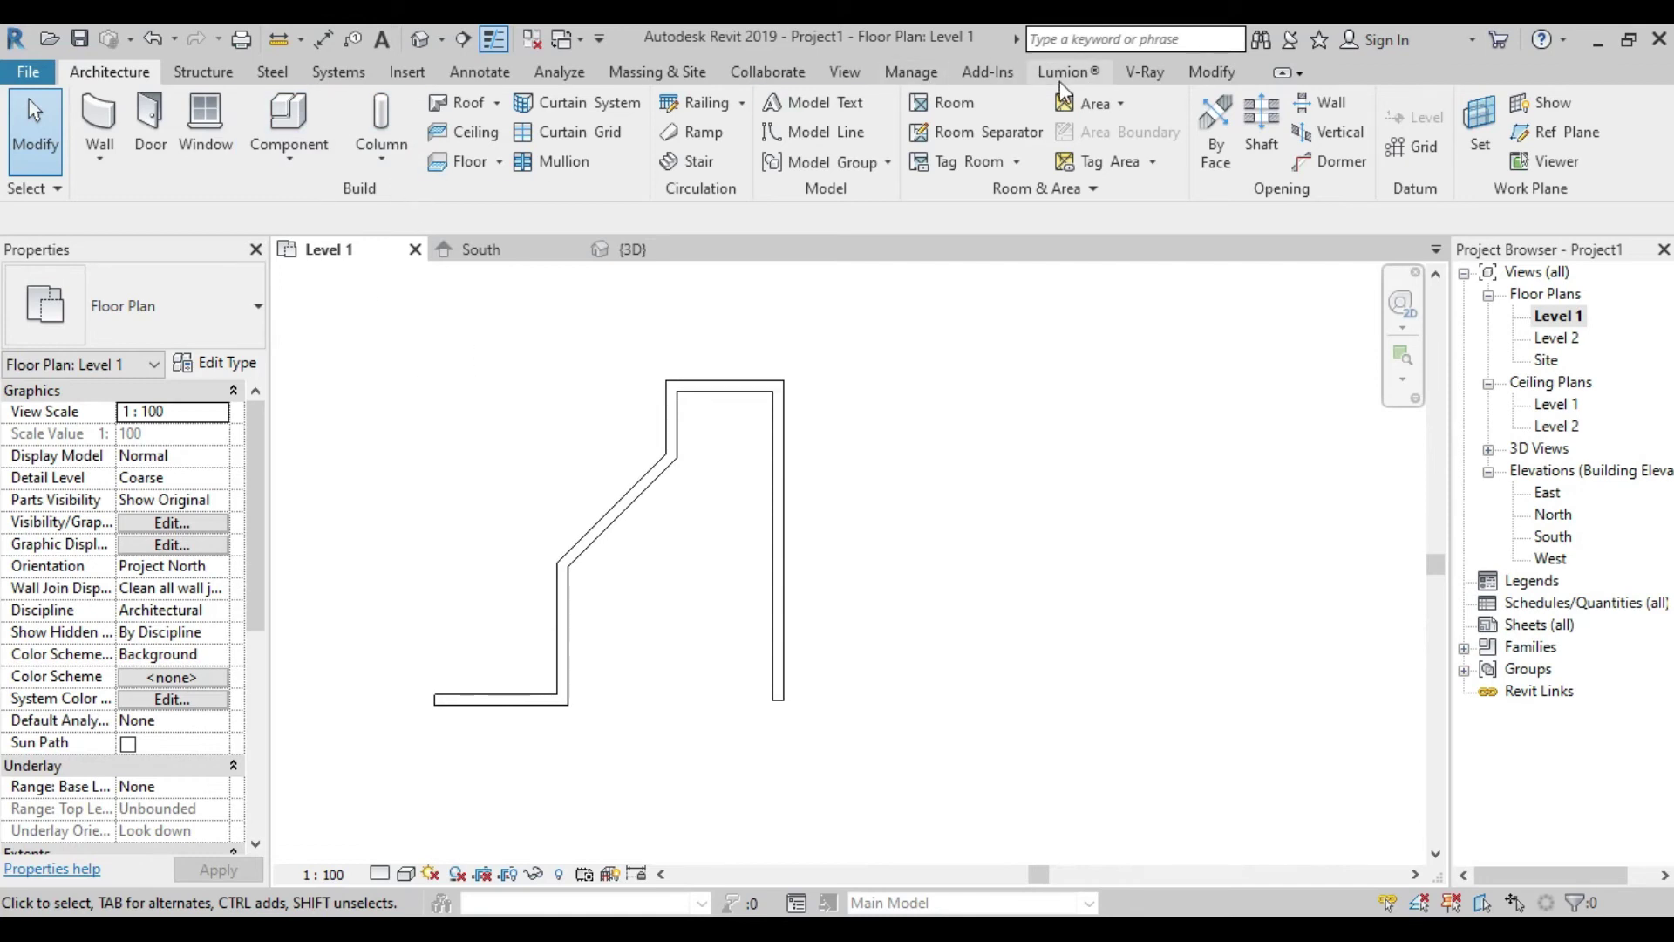
{"action": "left_click", "coordinate": [1200, 77]}
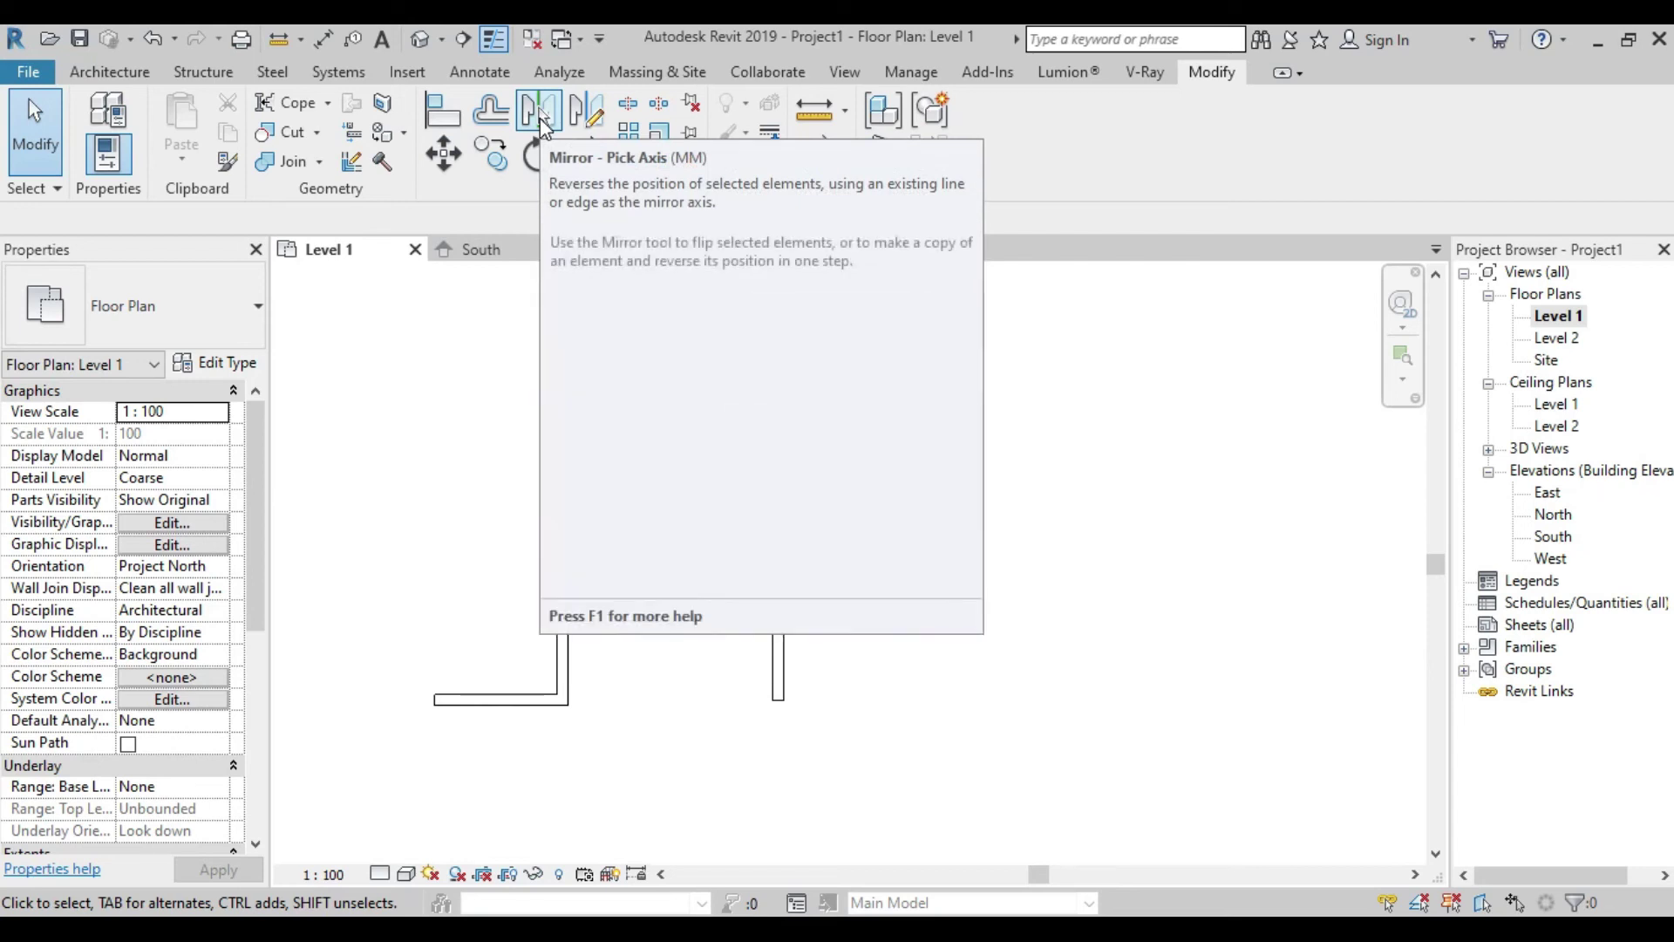
{"action": "left_click", "coordinate": [541, 125]}
{"action": "left_click_drag", "start_coordinate": [720, 329], "coordinate": [493, 634]}
{"action": "left_click_drag", "start_coordinate": [611, 861], "coordinate": [545, 392]}
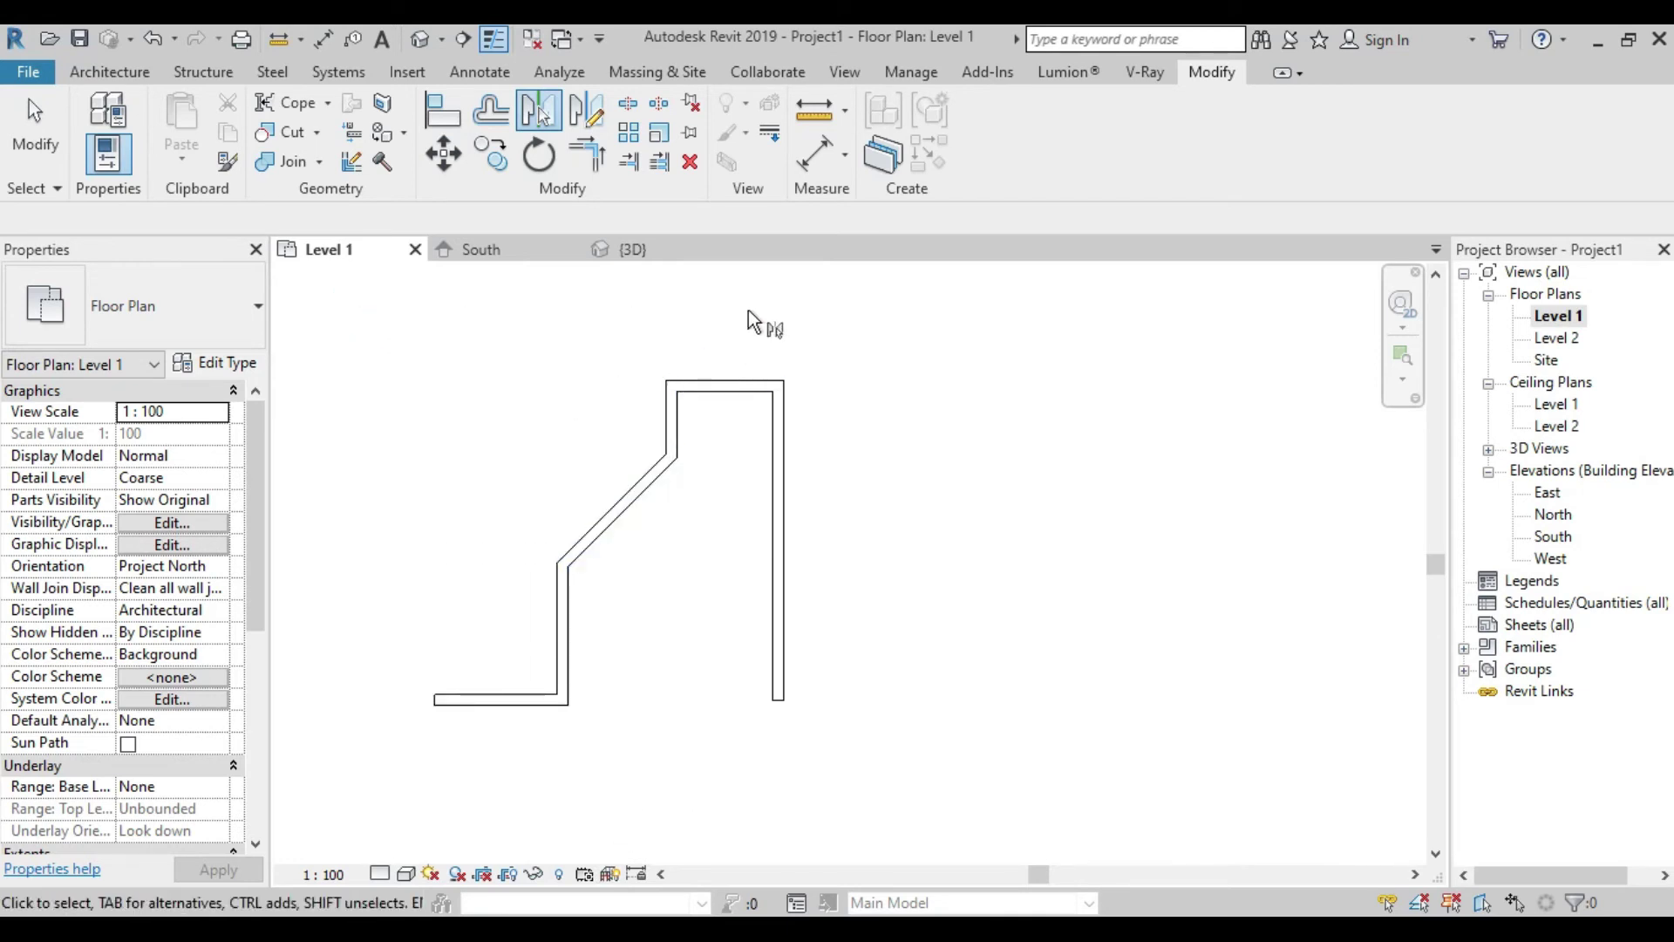
{"action": "left_click_drag", "start_coordinate": [713, 318], "coordinate": [453, 724]}
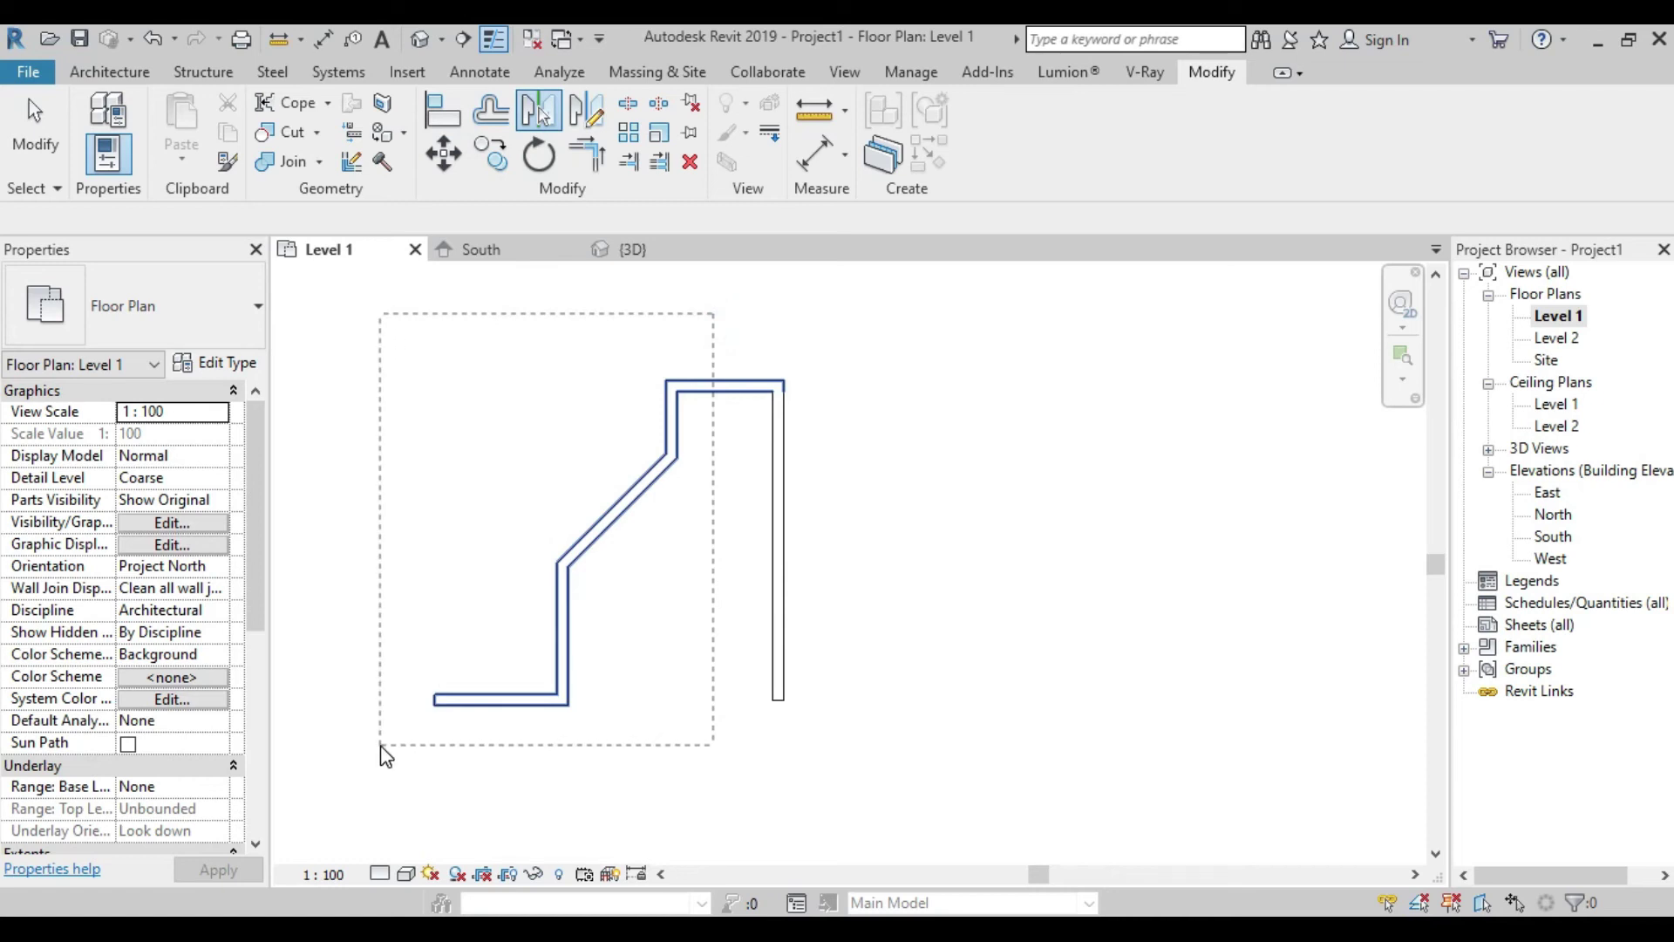
{"action": "left_click_drag", "start_coordinate": [381, 747], "coordinate": [381, 749]}
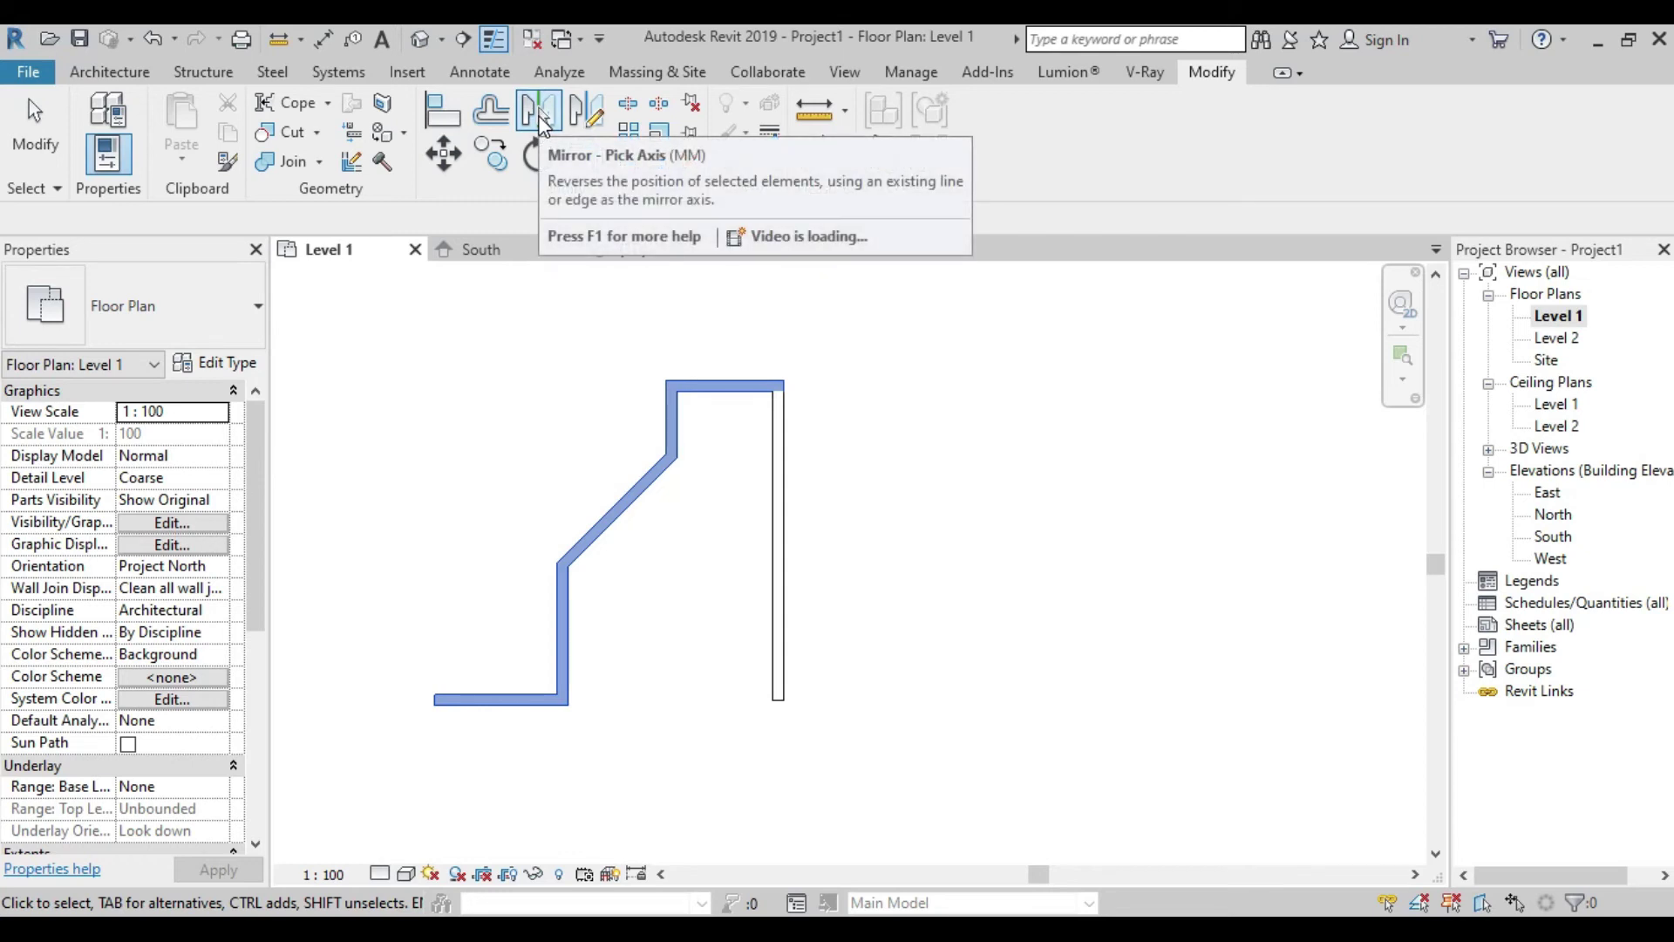
{"action": "left_click", "coordinate": [540, 115]}
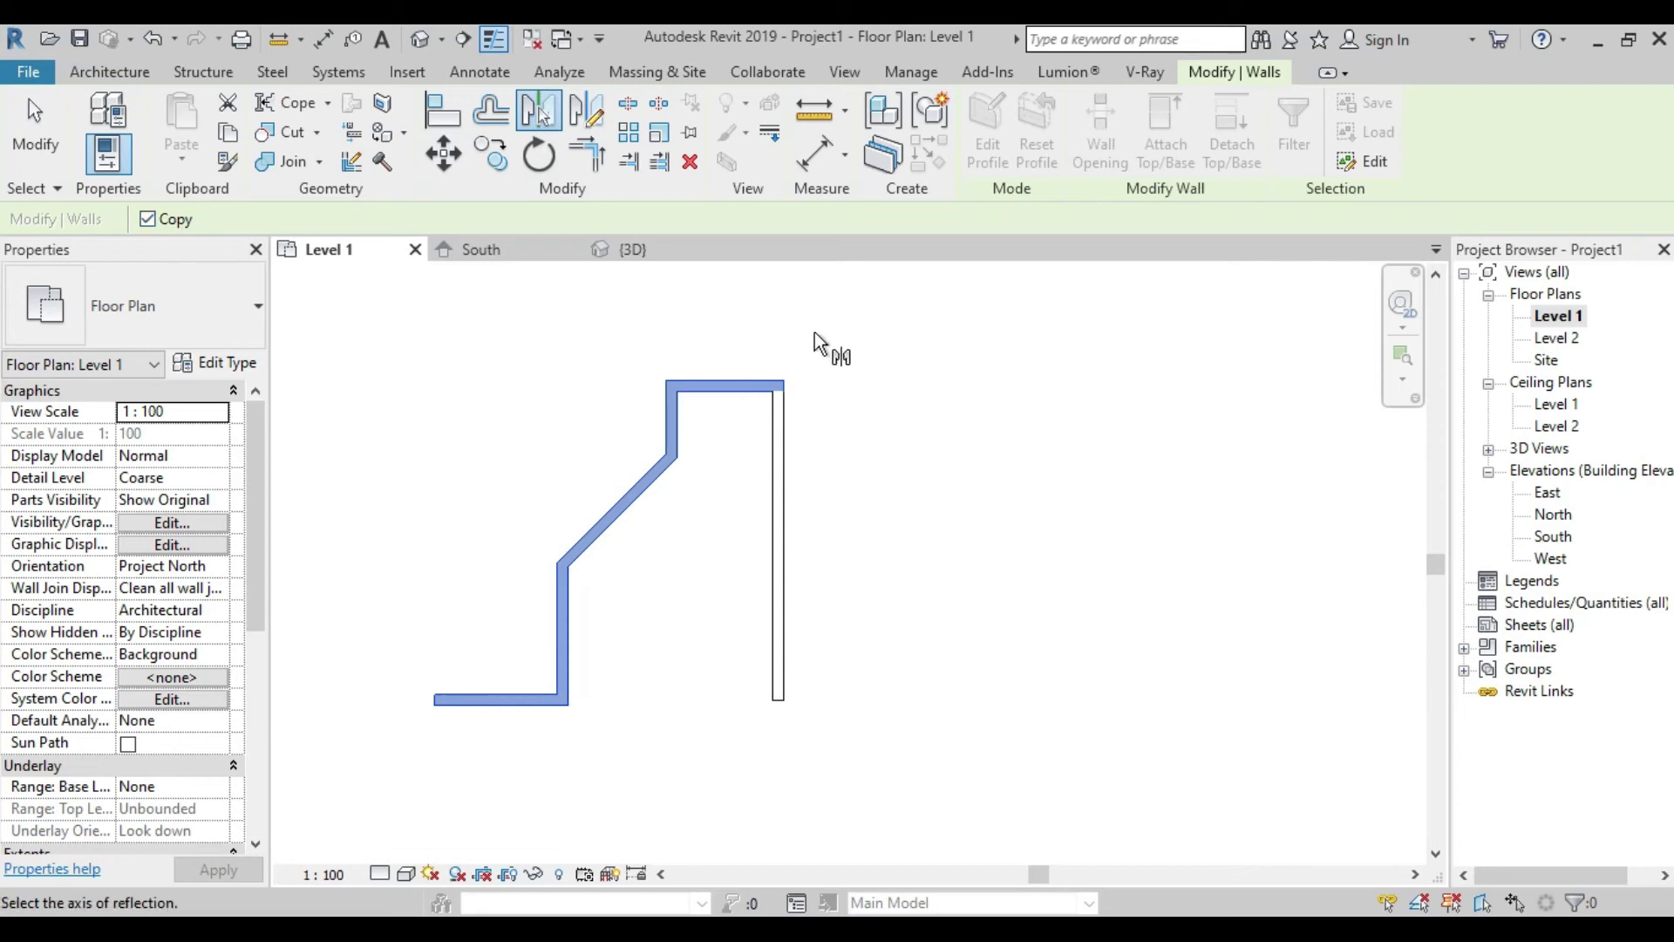
{"action": "left_click", "coordinate": [779, 453]}
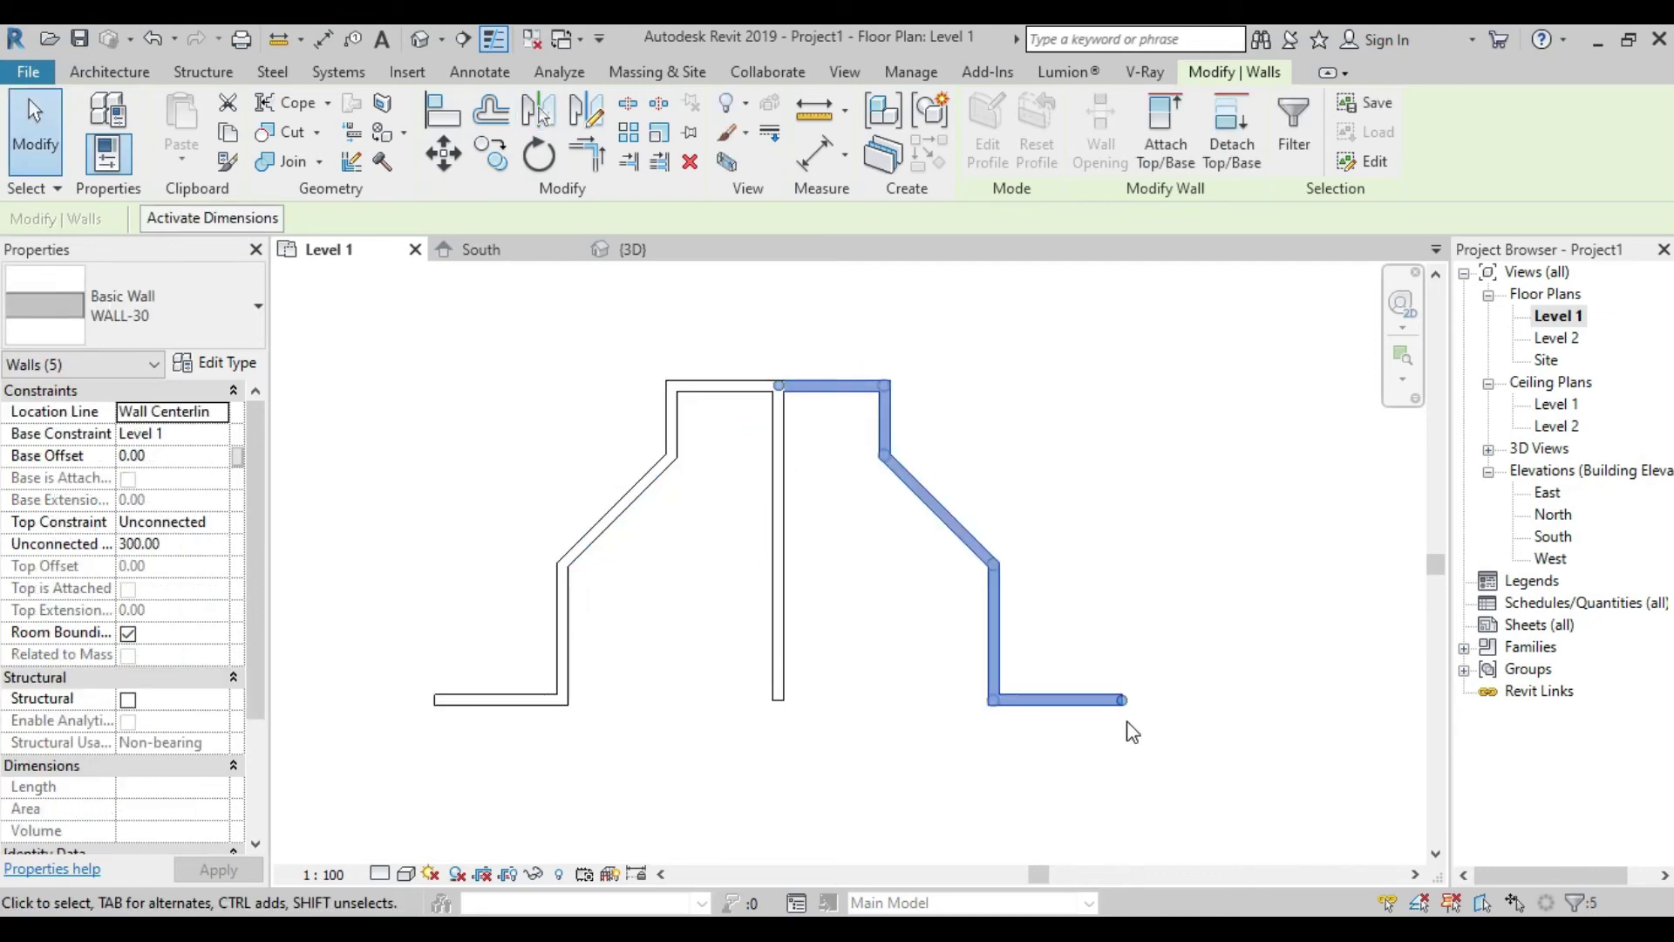
{"action": "left_click", "coordinate": [1151, 541]}
Mirror the four outer walls of the east chain northward with Copy on, using the upper horizontal wall as the axis
{"action": "left_click_drag", "start_coordinate": [1323, 431], "coordinate": [834, 766]}
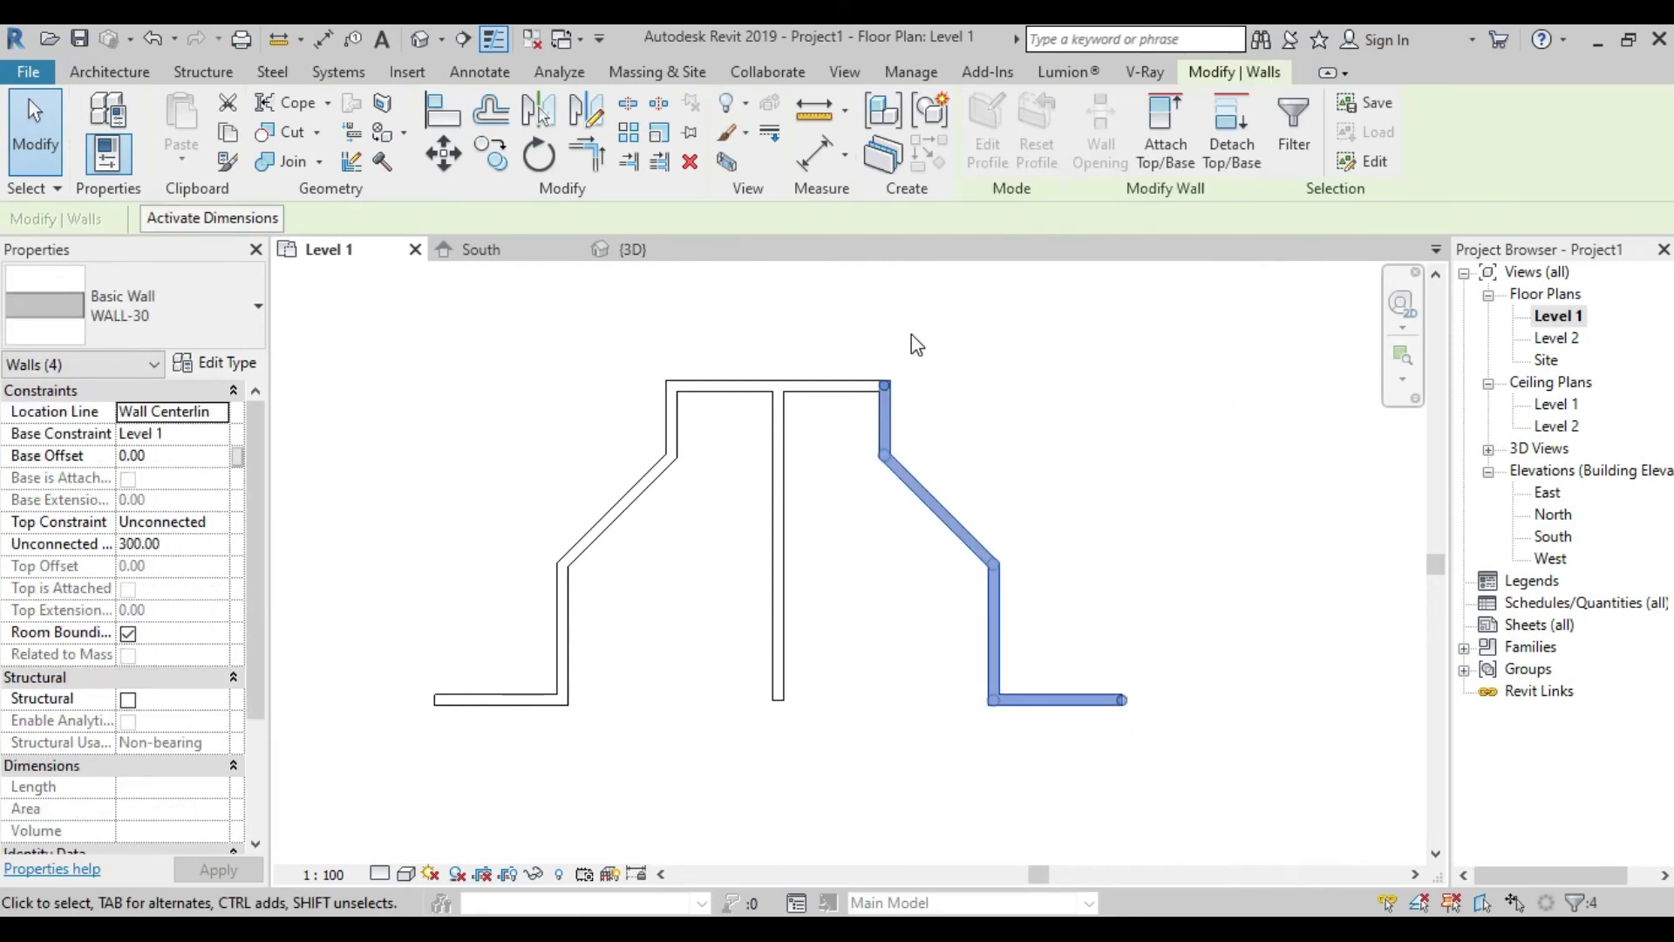
{"action": "middle_click_drag", "start_coordinate": [912, 335], "coordinate": [908, 384]}
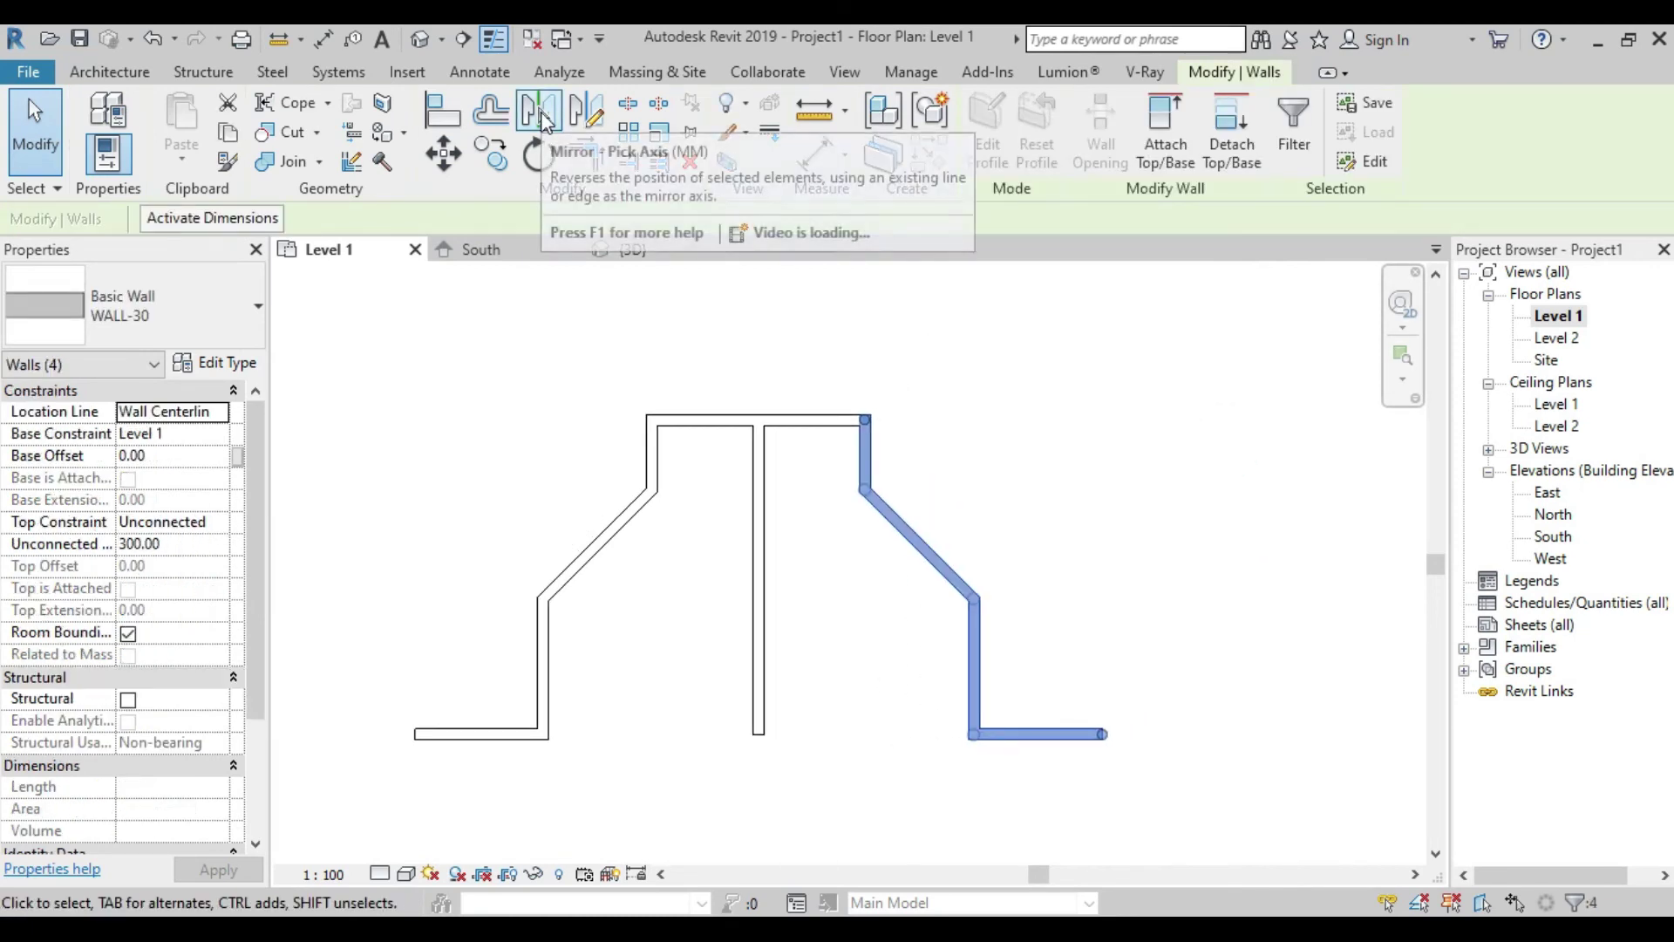
{"action": "left_click", "coordinate": [540, 112]}
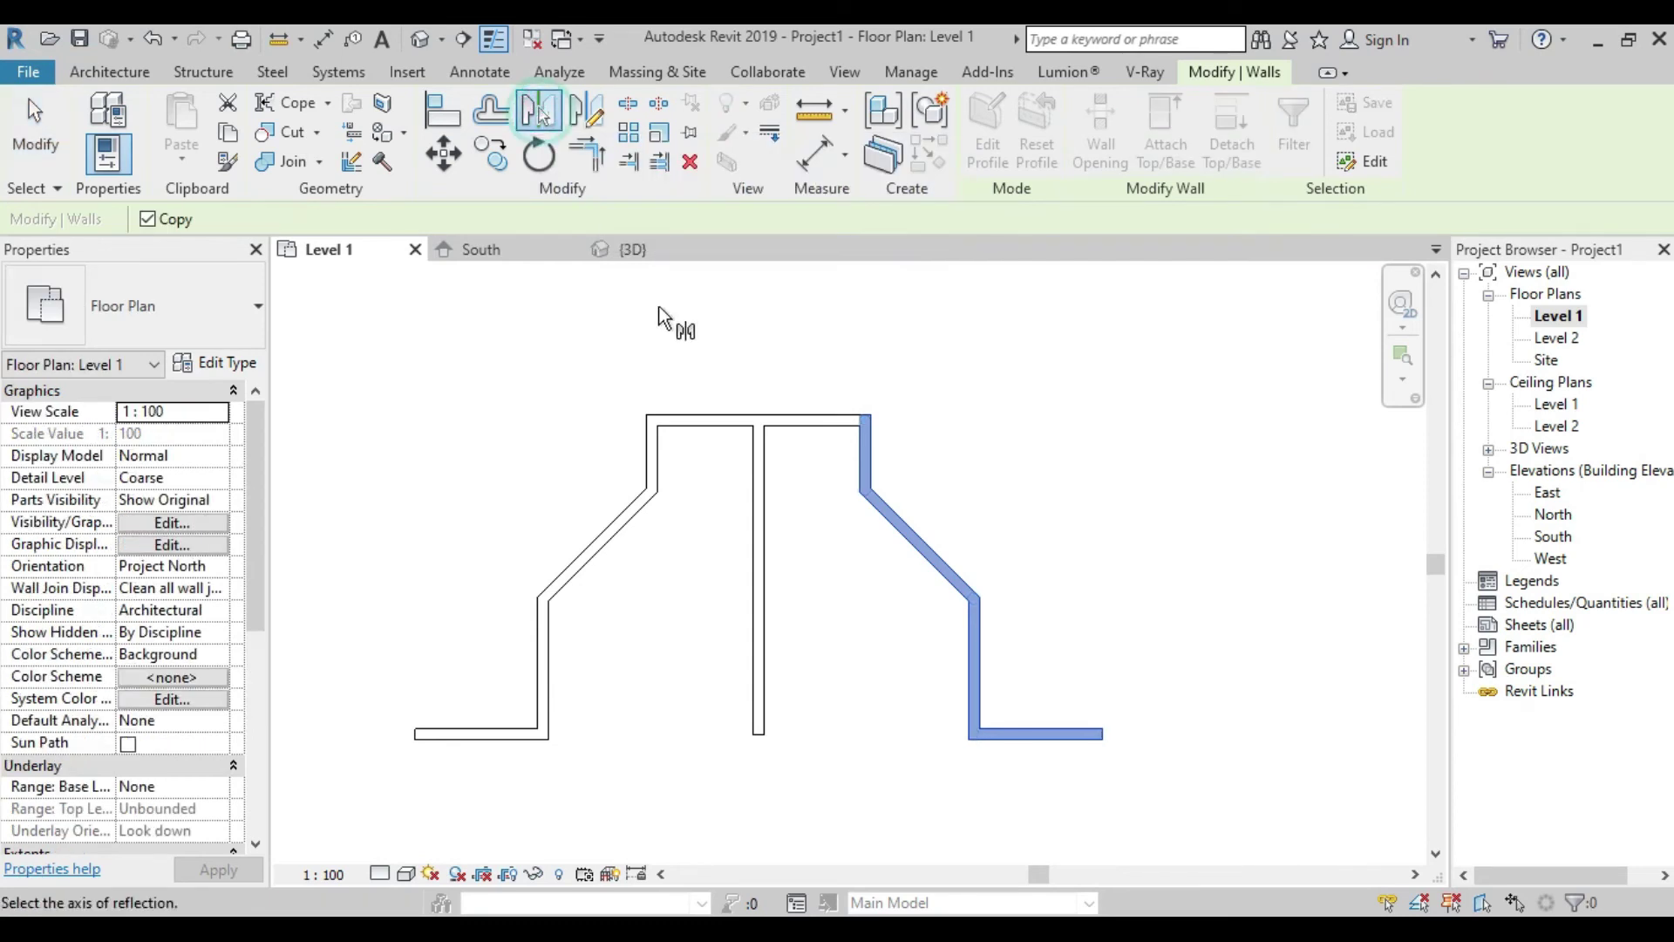
{"action": "left_click", "coordinate": [833, 419]}
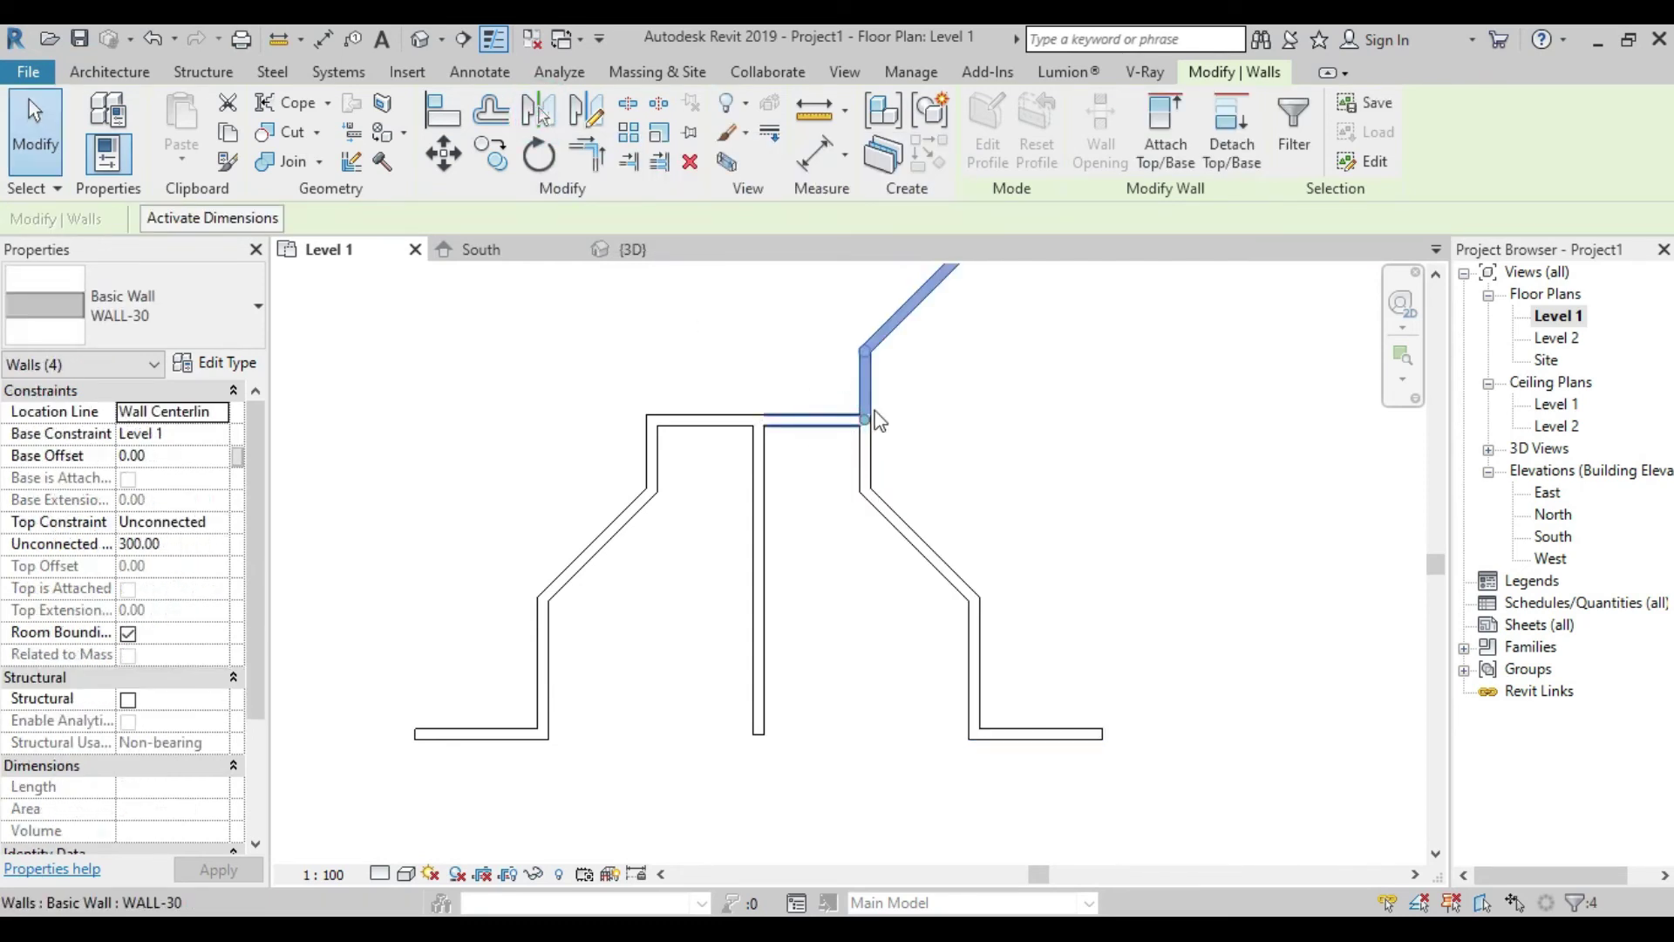
{"action": "scroll", "coordinate": [913, 403], "scroll_direction": "down", "scroll_amount": 1}
{"action": "middle_click_drag", "start_coordinate": [913, 381], "coordinate": [913, 506]}
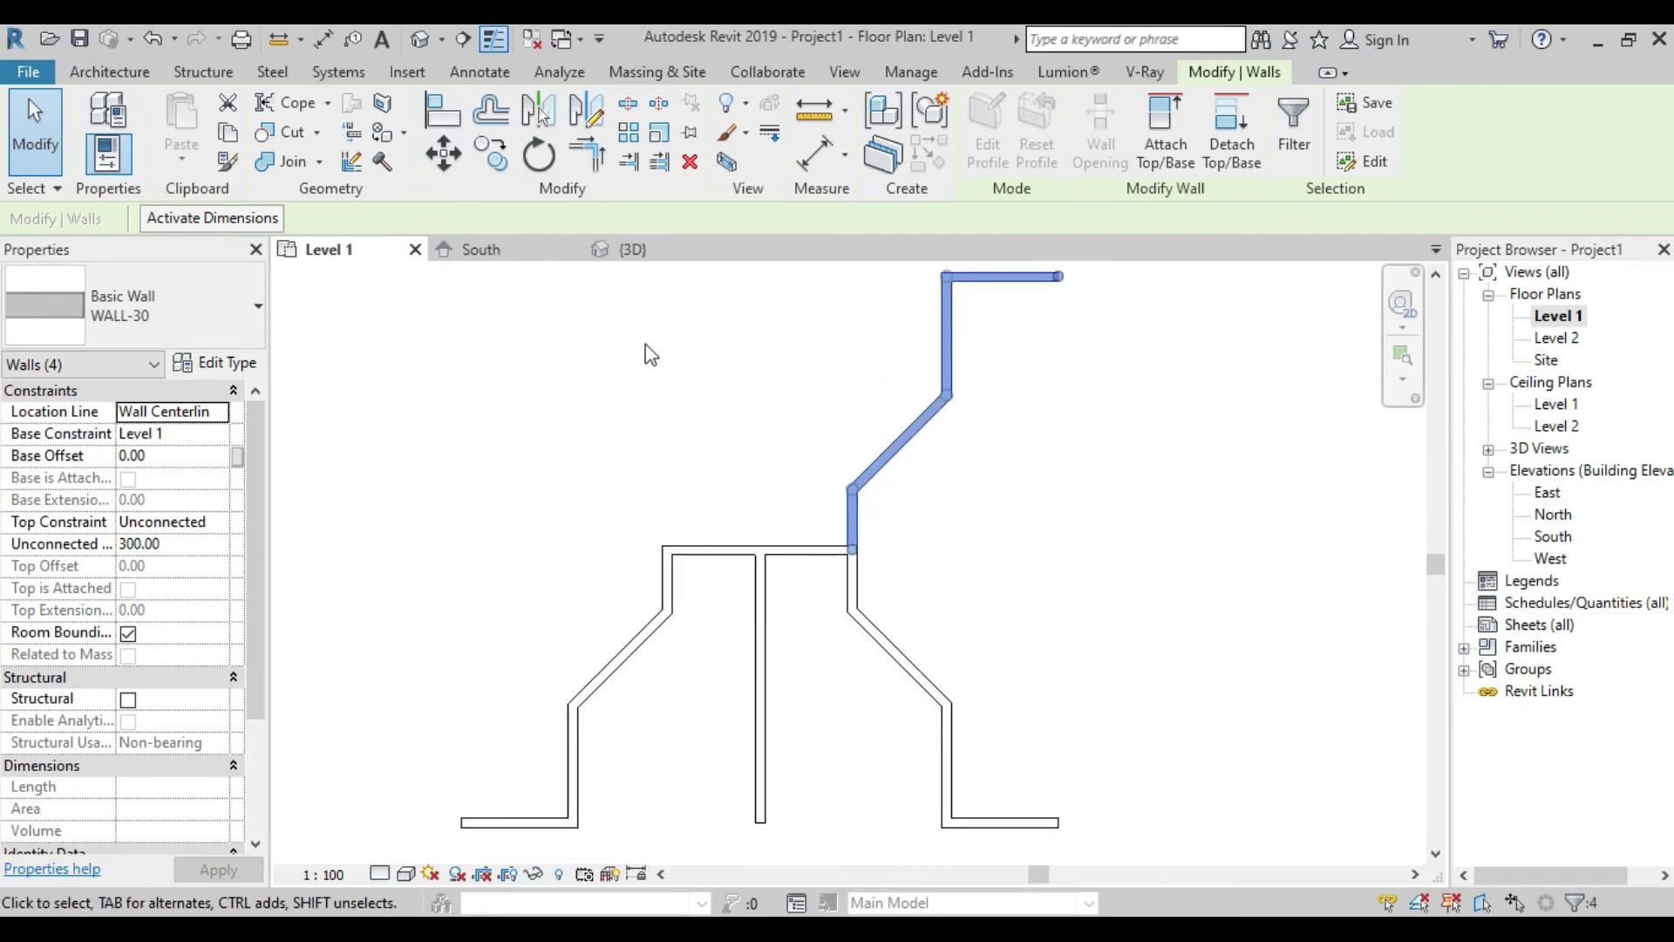
{"action": "right_click", "coordinate": [689, 359]}
{"action": "left_click", "coordinate": [720, 358]}
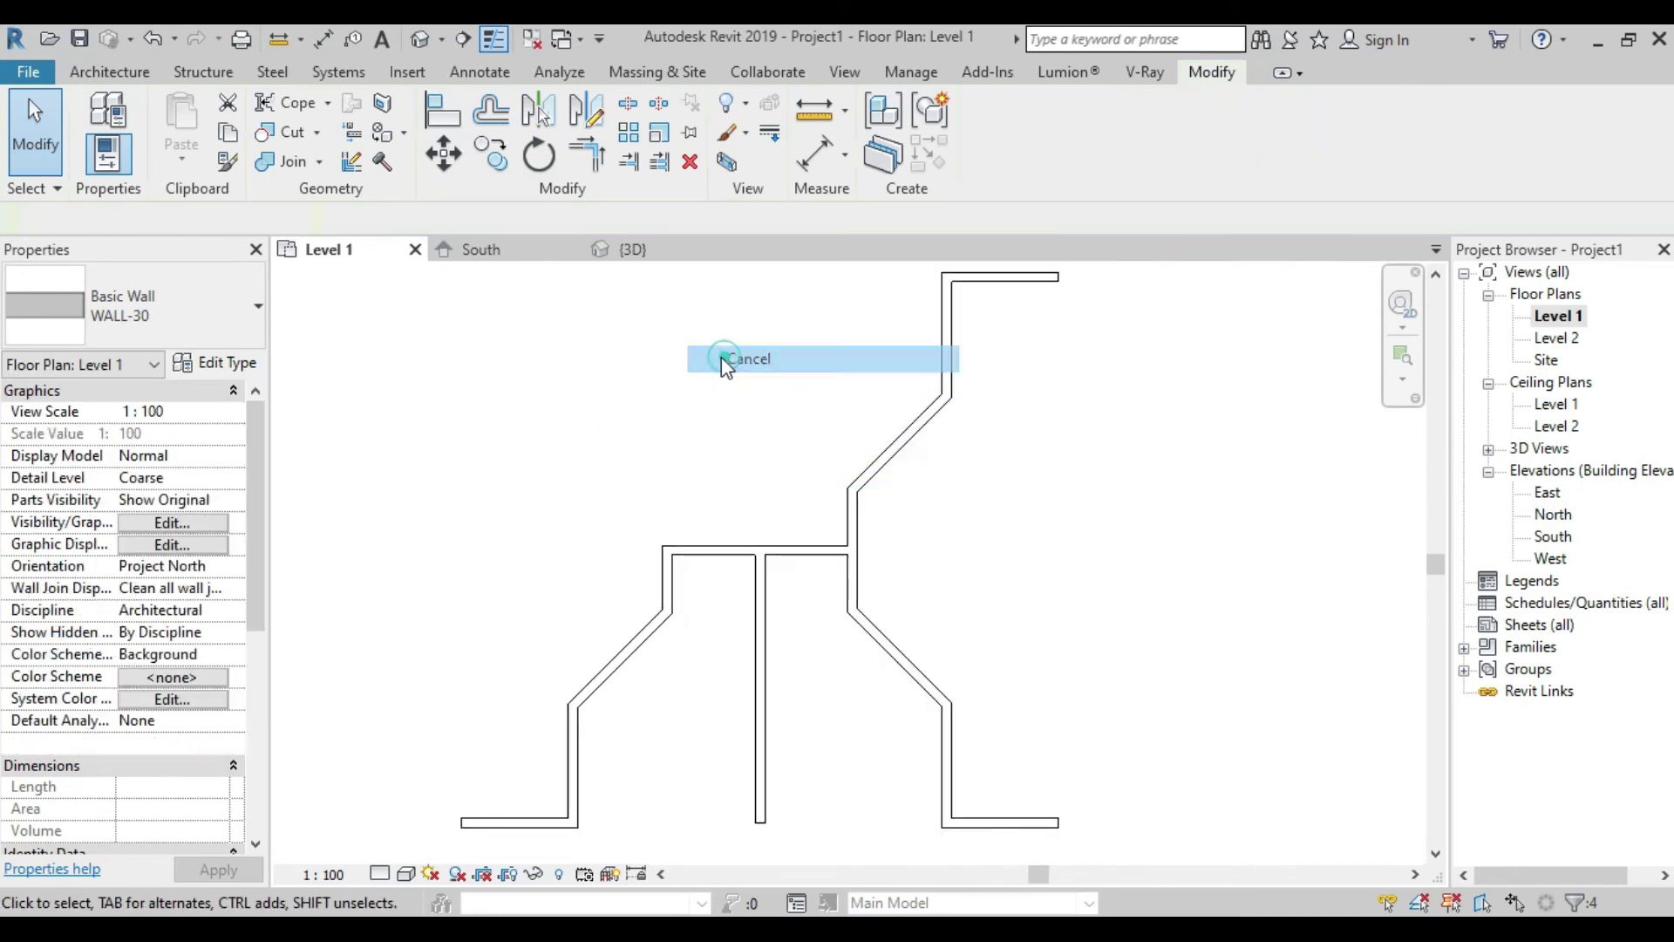
Delete the central vertical wall and all mirrored walls, leaving only the original stepped chain on the west
{"action": "scroll", "coordinate": [709, 349], "scroll_direction": "down", "scroll_amount": 2}
{"action": "left_click", "coordinate": [738, 539]}
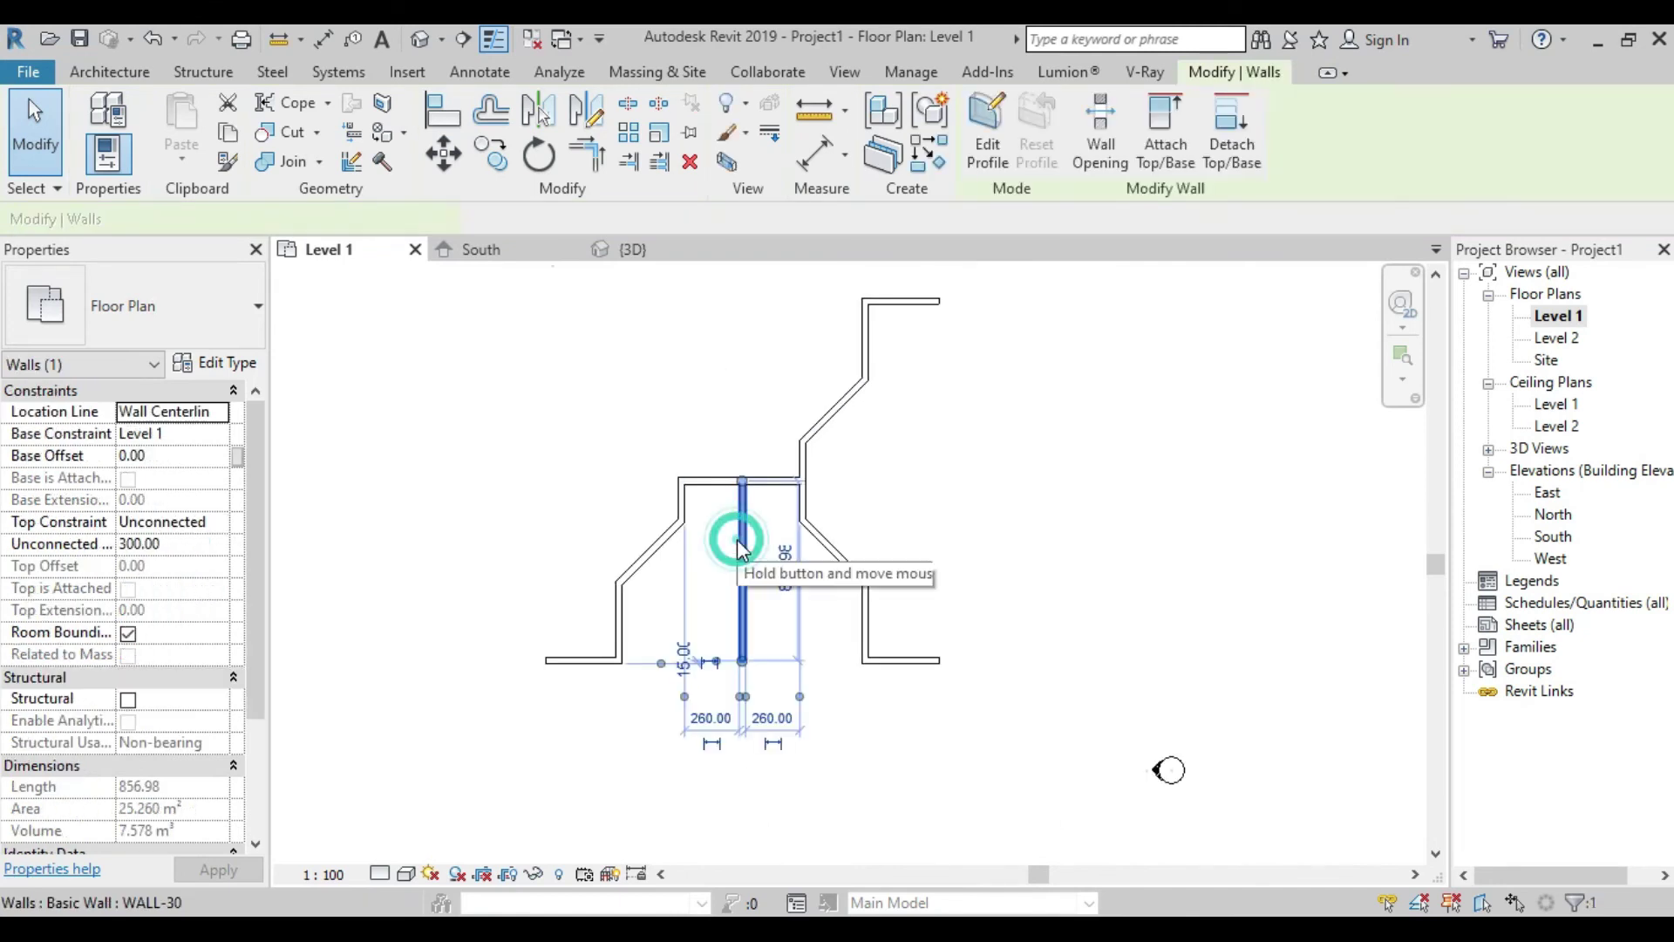
{"action": "key", "text": "Delete"}
{"action": "left_click_drag", "start_coordinate": [1006, 286], "coordinate": [765, 717]}
{"action": "key", "text": "Delete"}
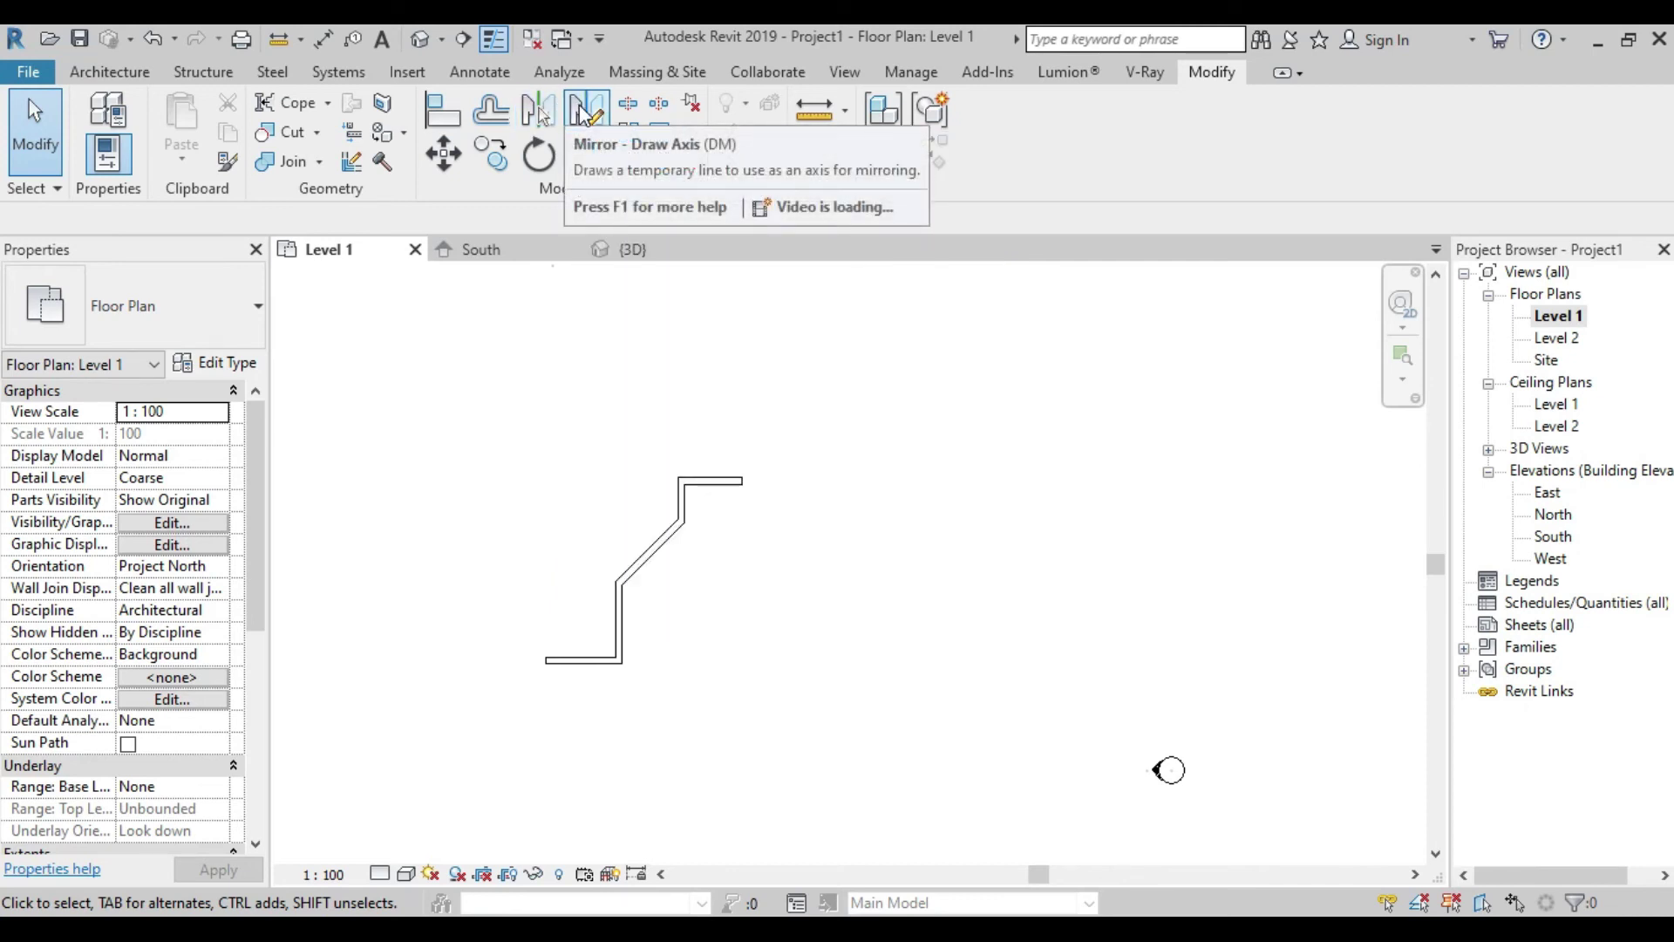
Mirror the five-wall stepped chain to the east with Mirror - Draw Axis and Copy on, using a vertical axis from the upper wall's east end
{"action": "left_click", "coordinate": [583, 114]}
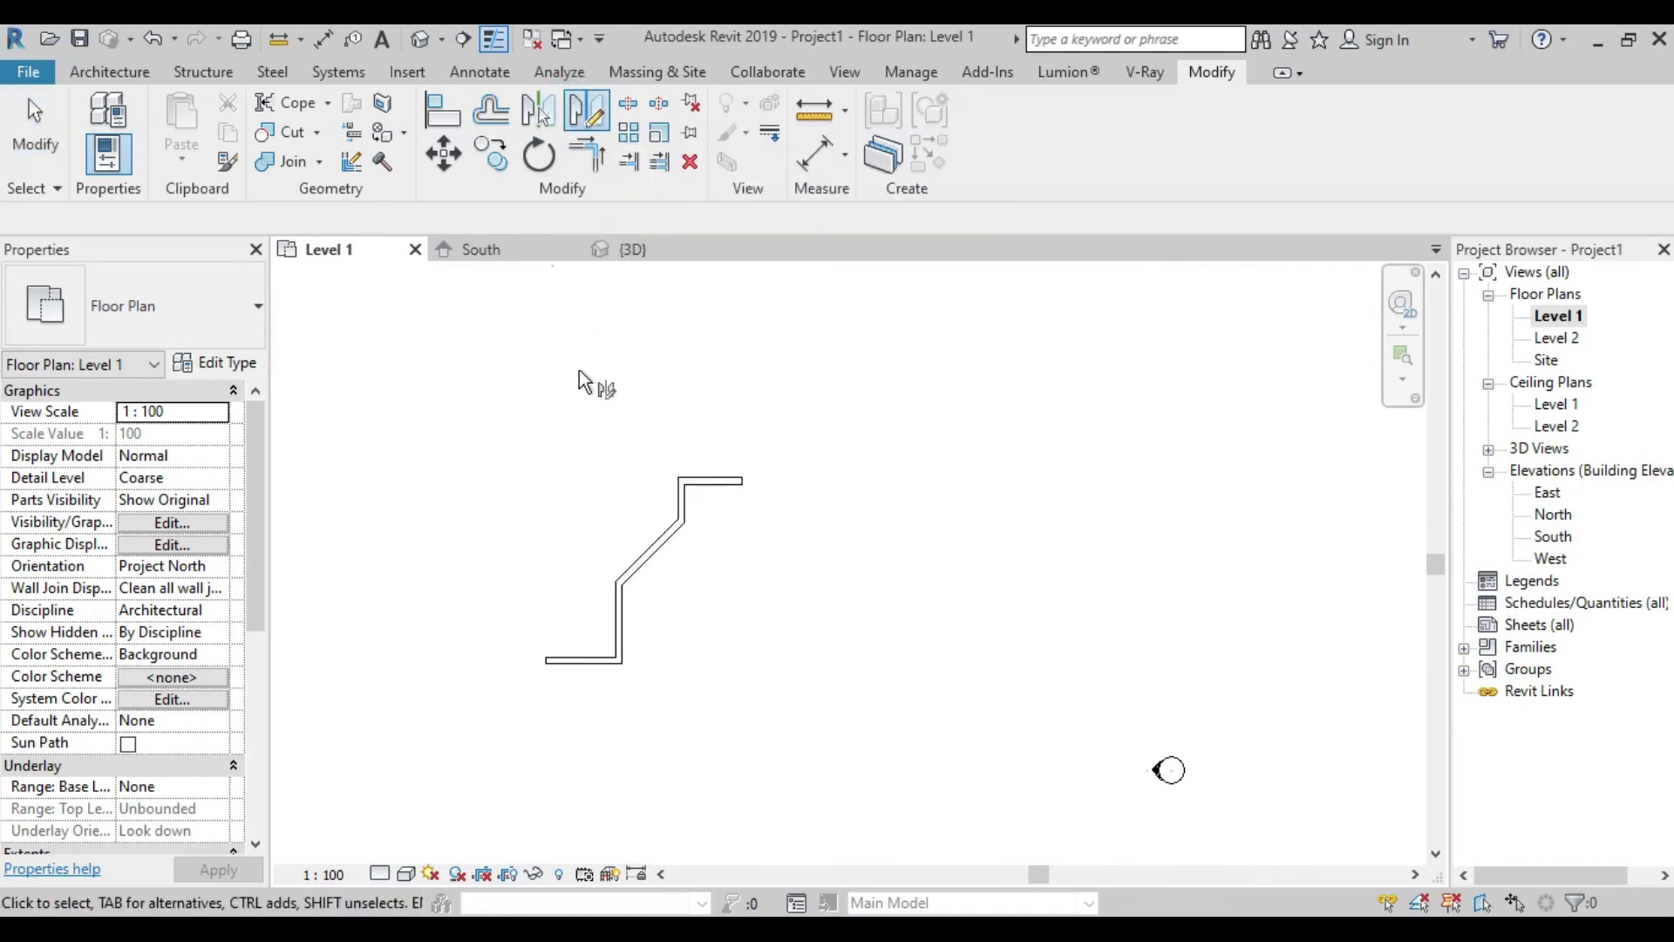
{"action": "left_click_drag", "start_coordinate": [475, 407], "coordinate": [818, 739]}
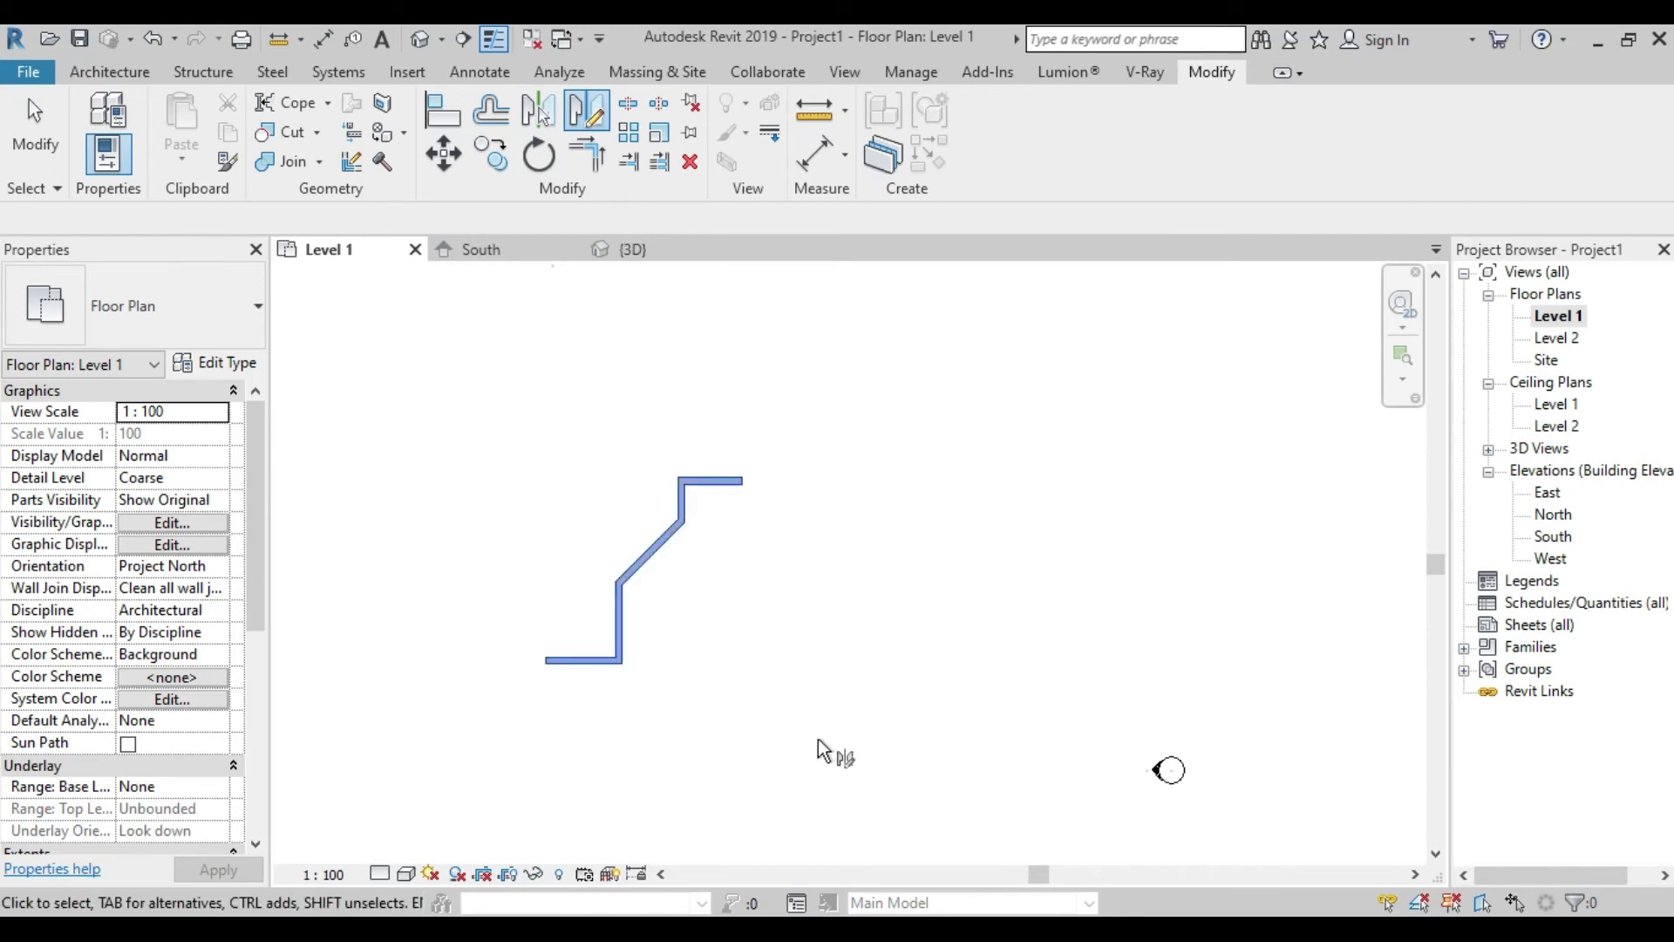
{"action": "left_click", "coordinate": [586, 109]}
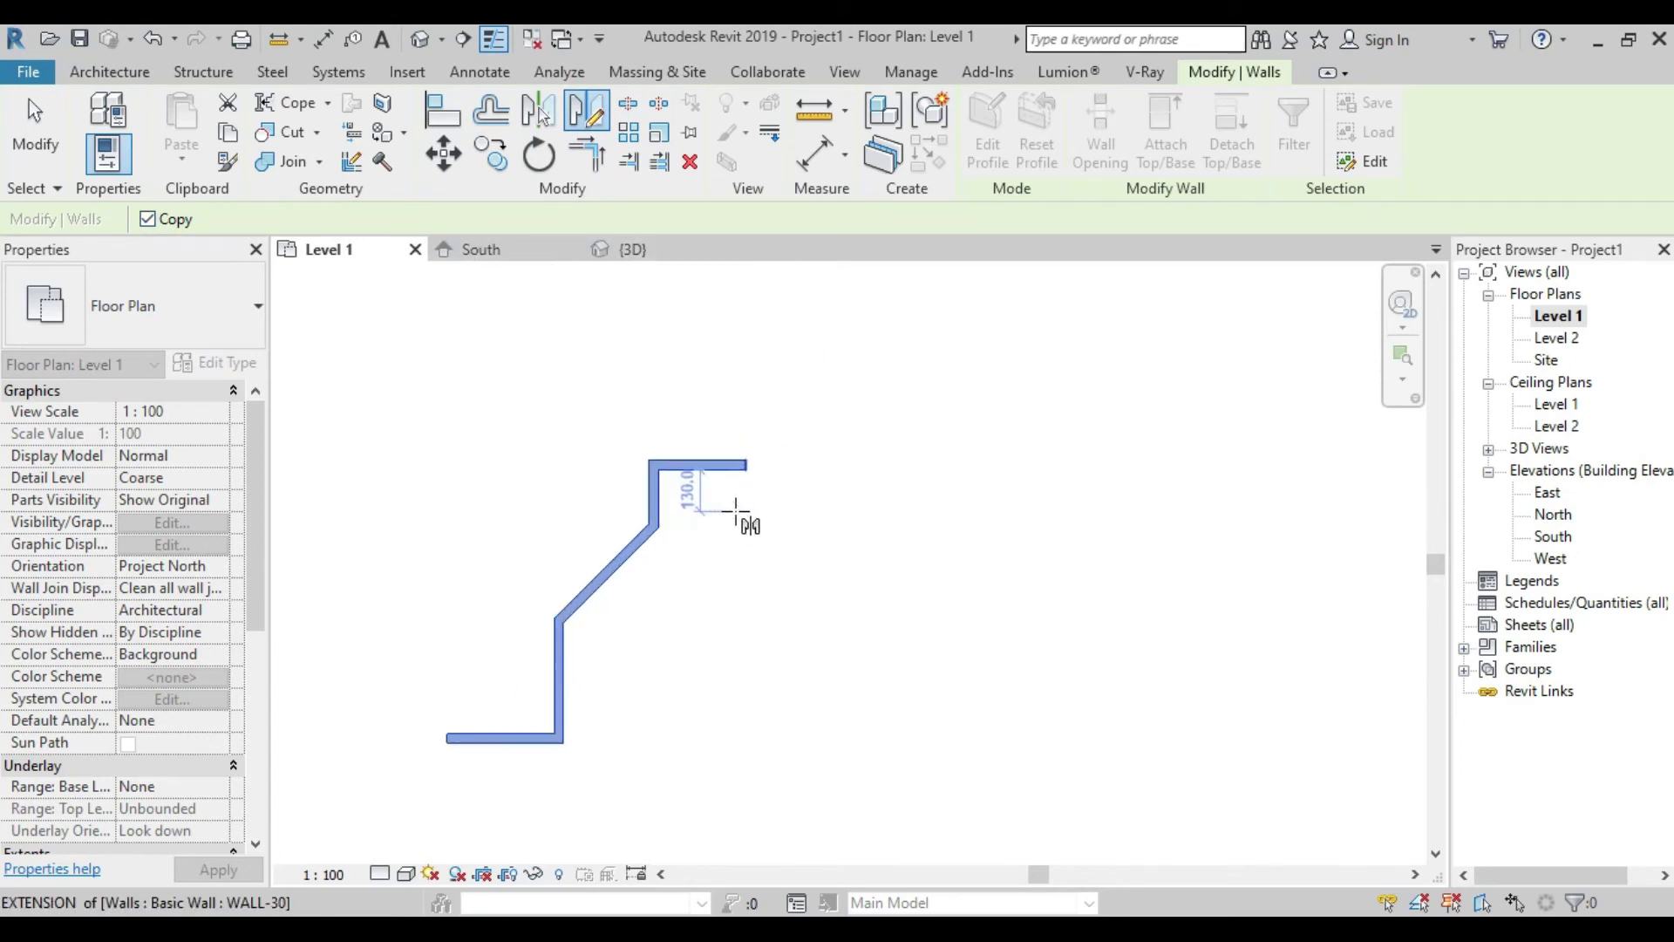
{"action": "scroll", "coordinate": [737, 515], "scroll_direction": "up", "scroll_amount": 3}
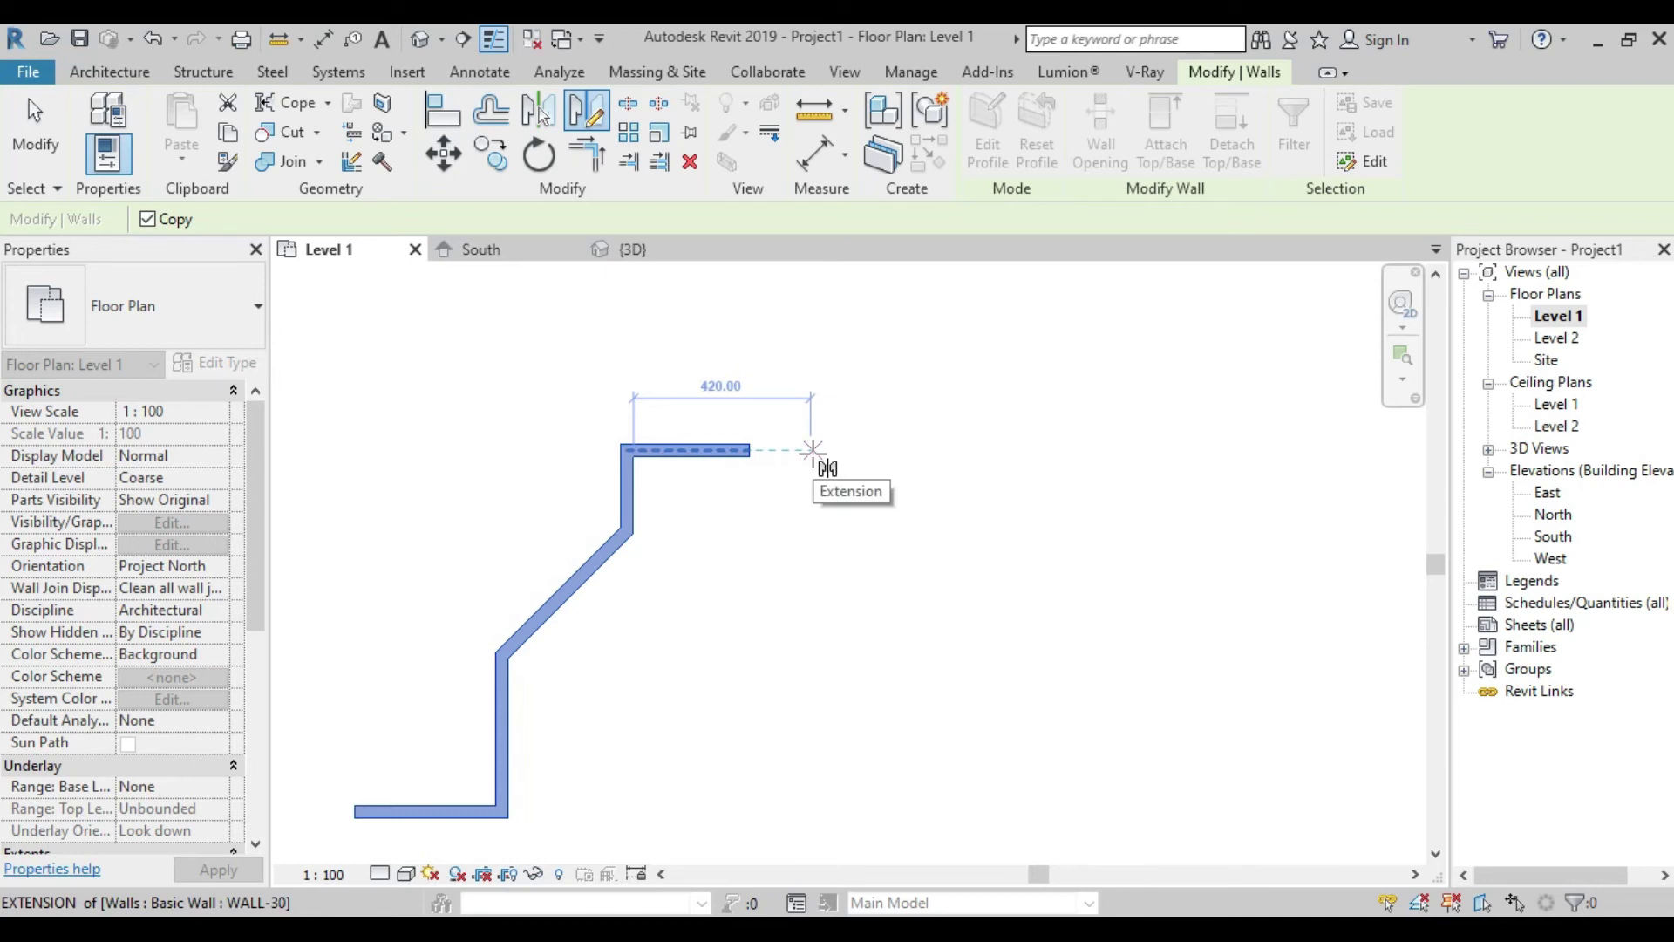
{"action": "left_click", "coordinate": [750, 450]}
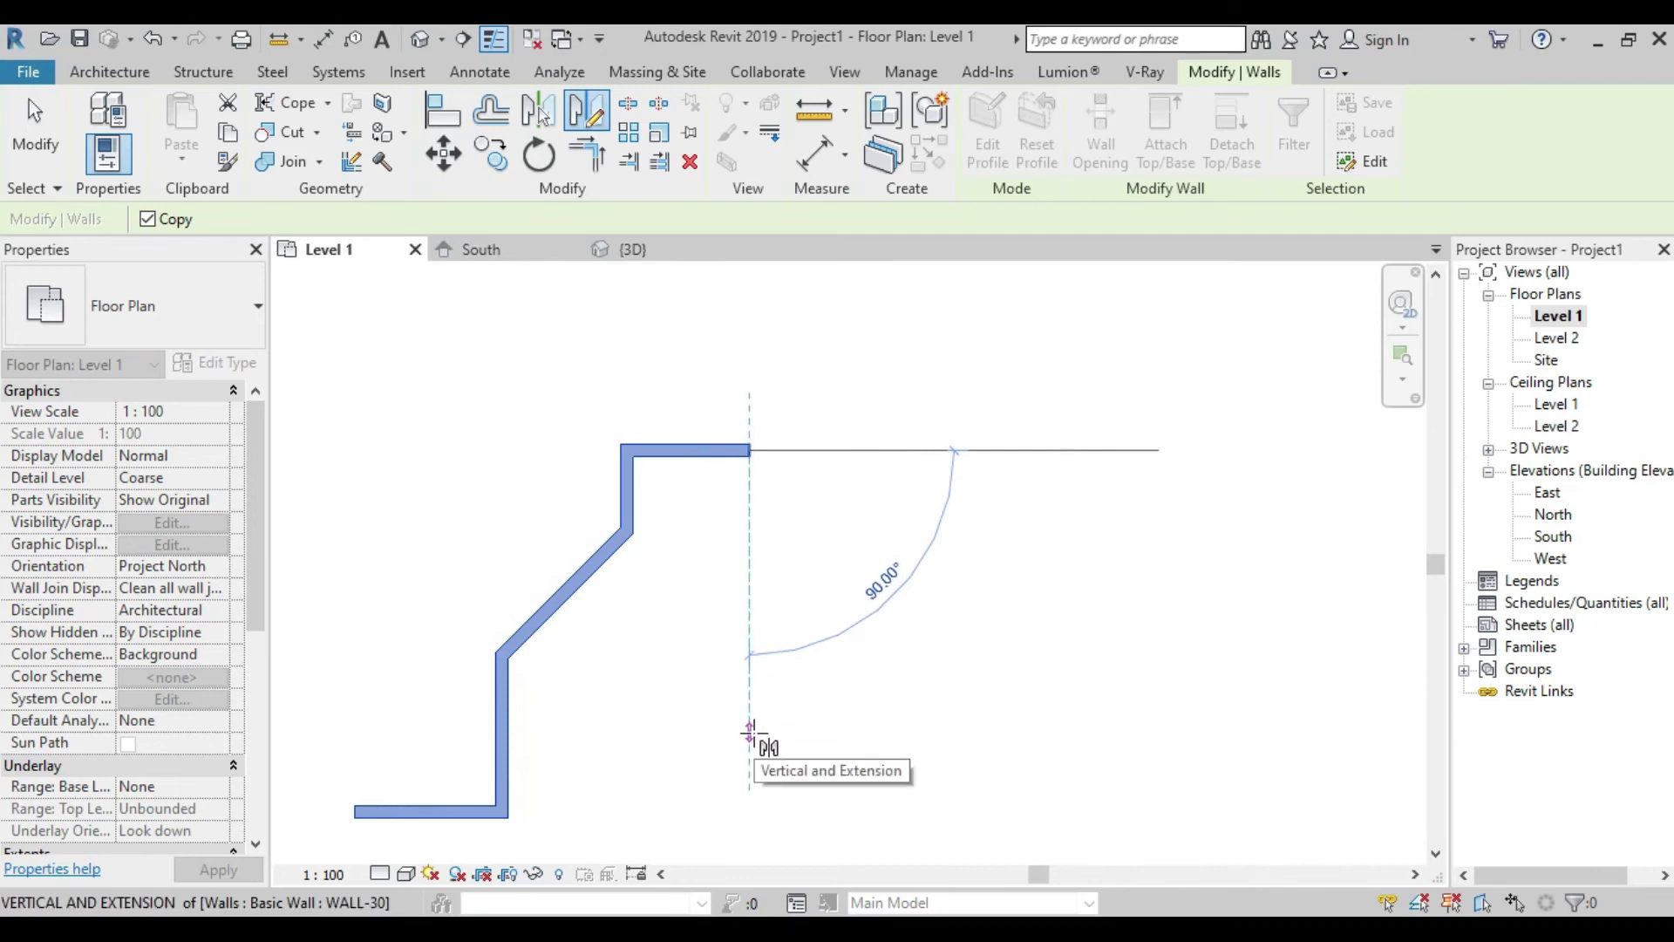
{"action": "left_click", "coordinate": [749, 733]}
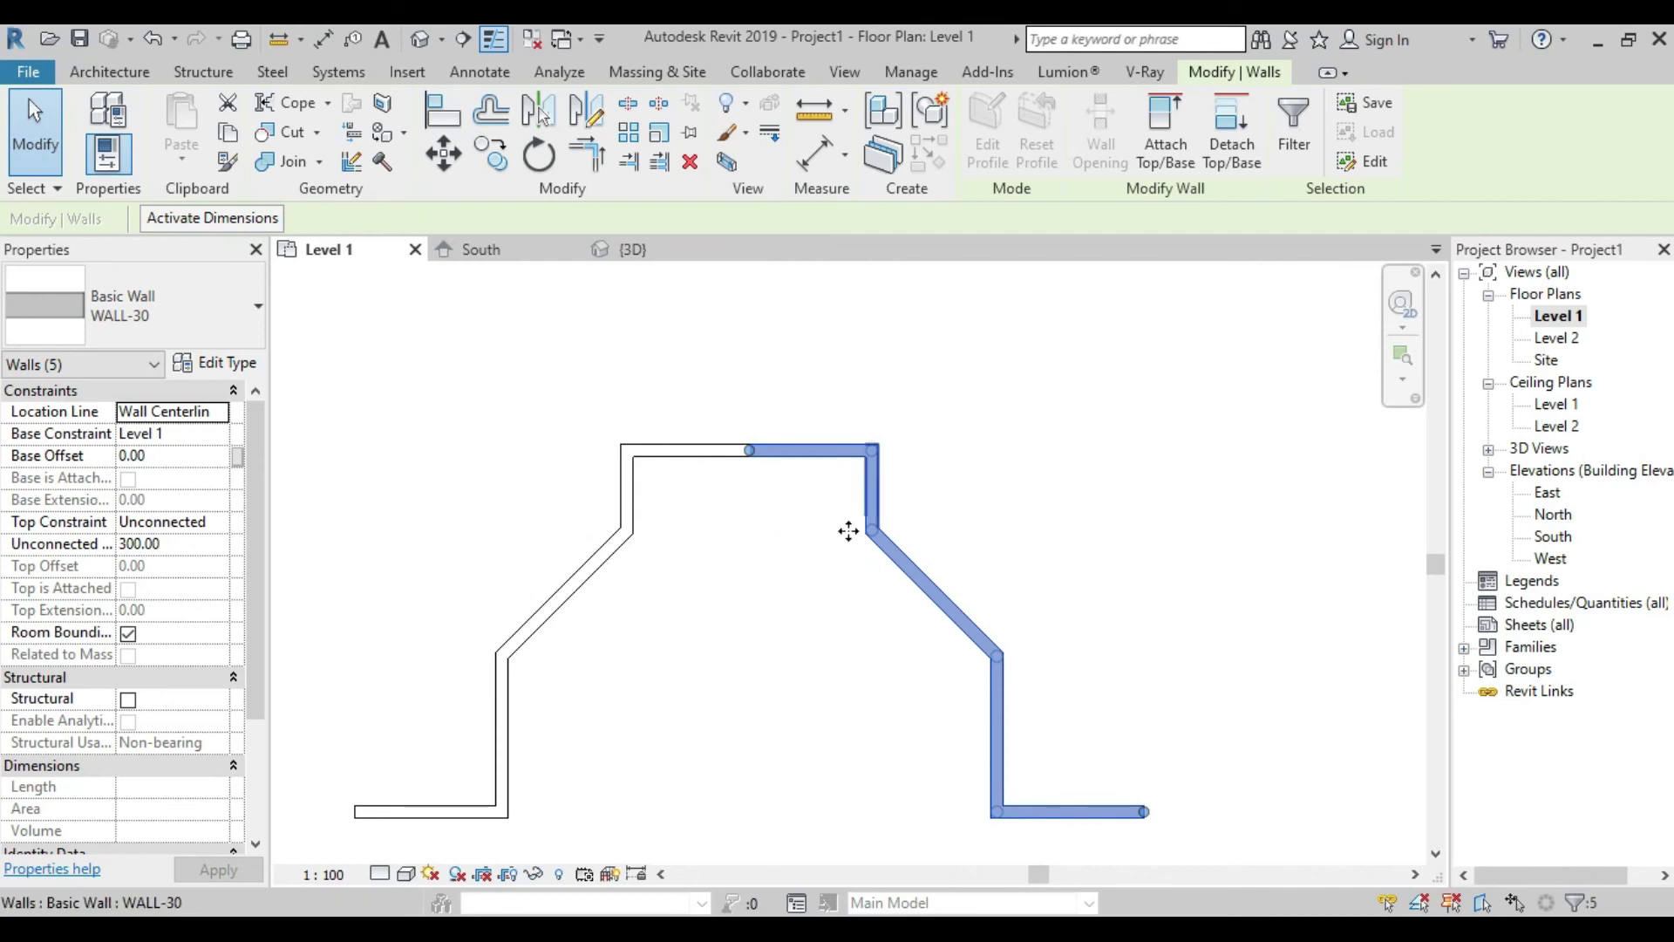
{"action": "middle_click_drag", "start_coordinate": [825, 599], "coordinate": [871, 538]}
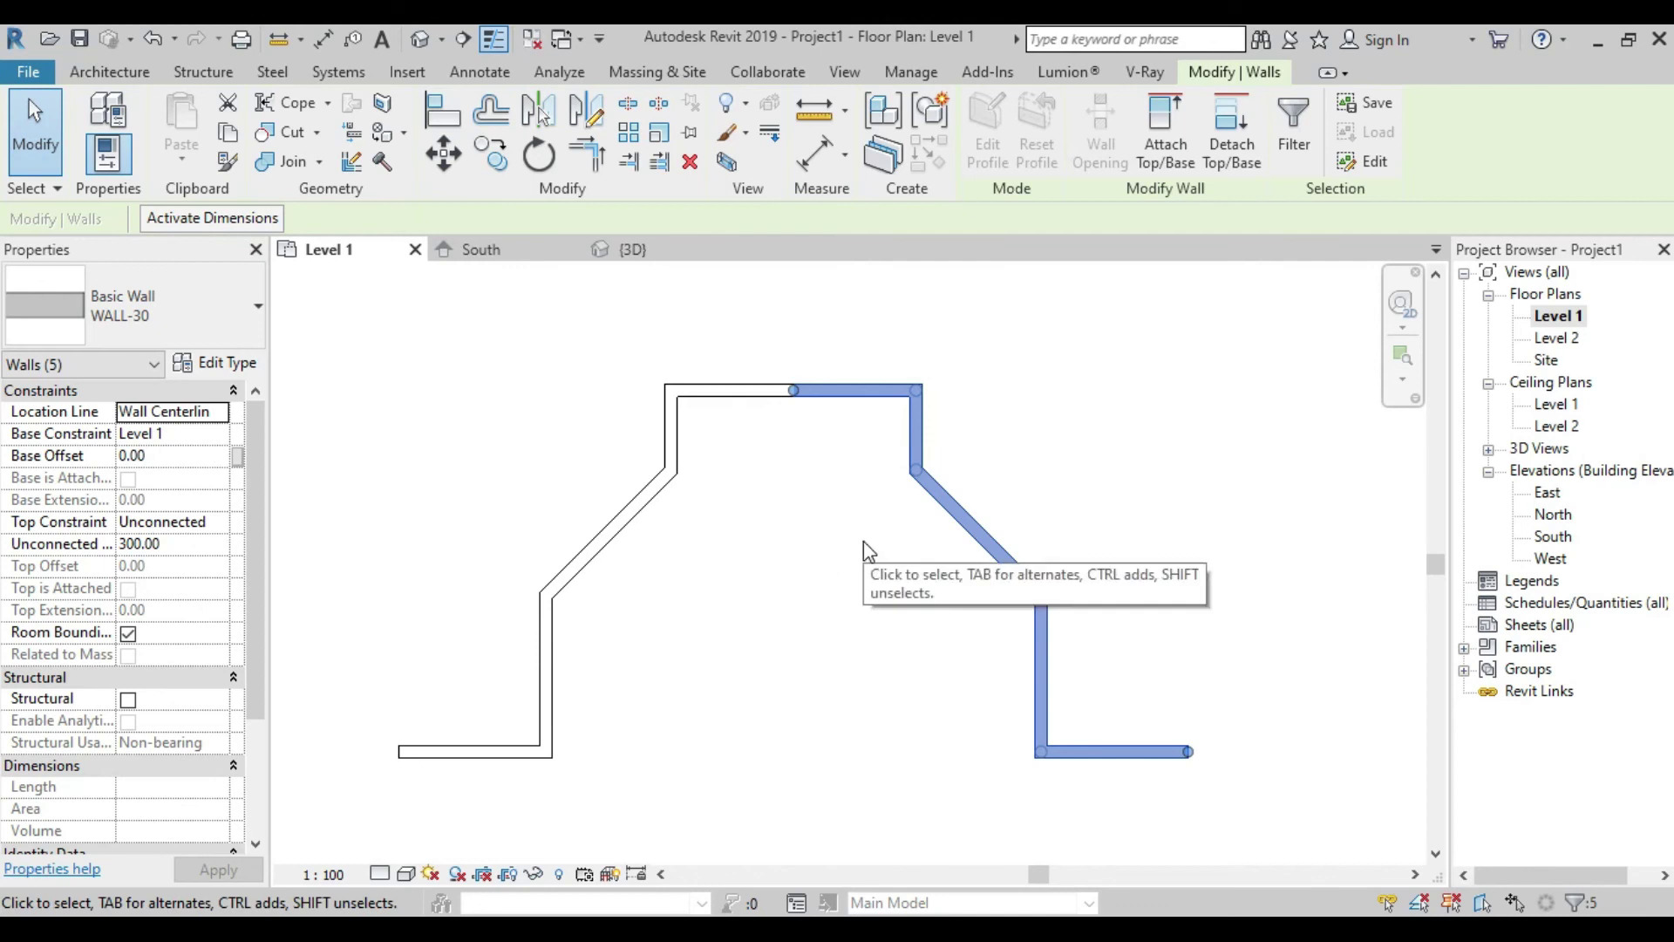
{"action": "middle_click_drag", "start_coordinate": [697, 403], "coordinate": [680, 428]}
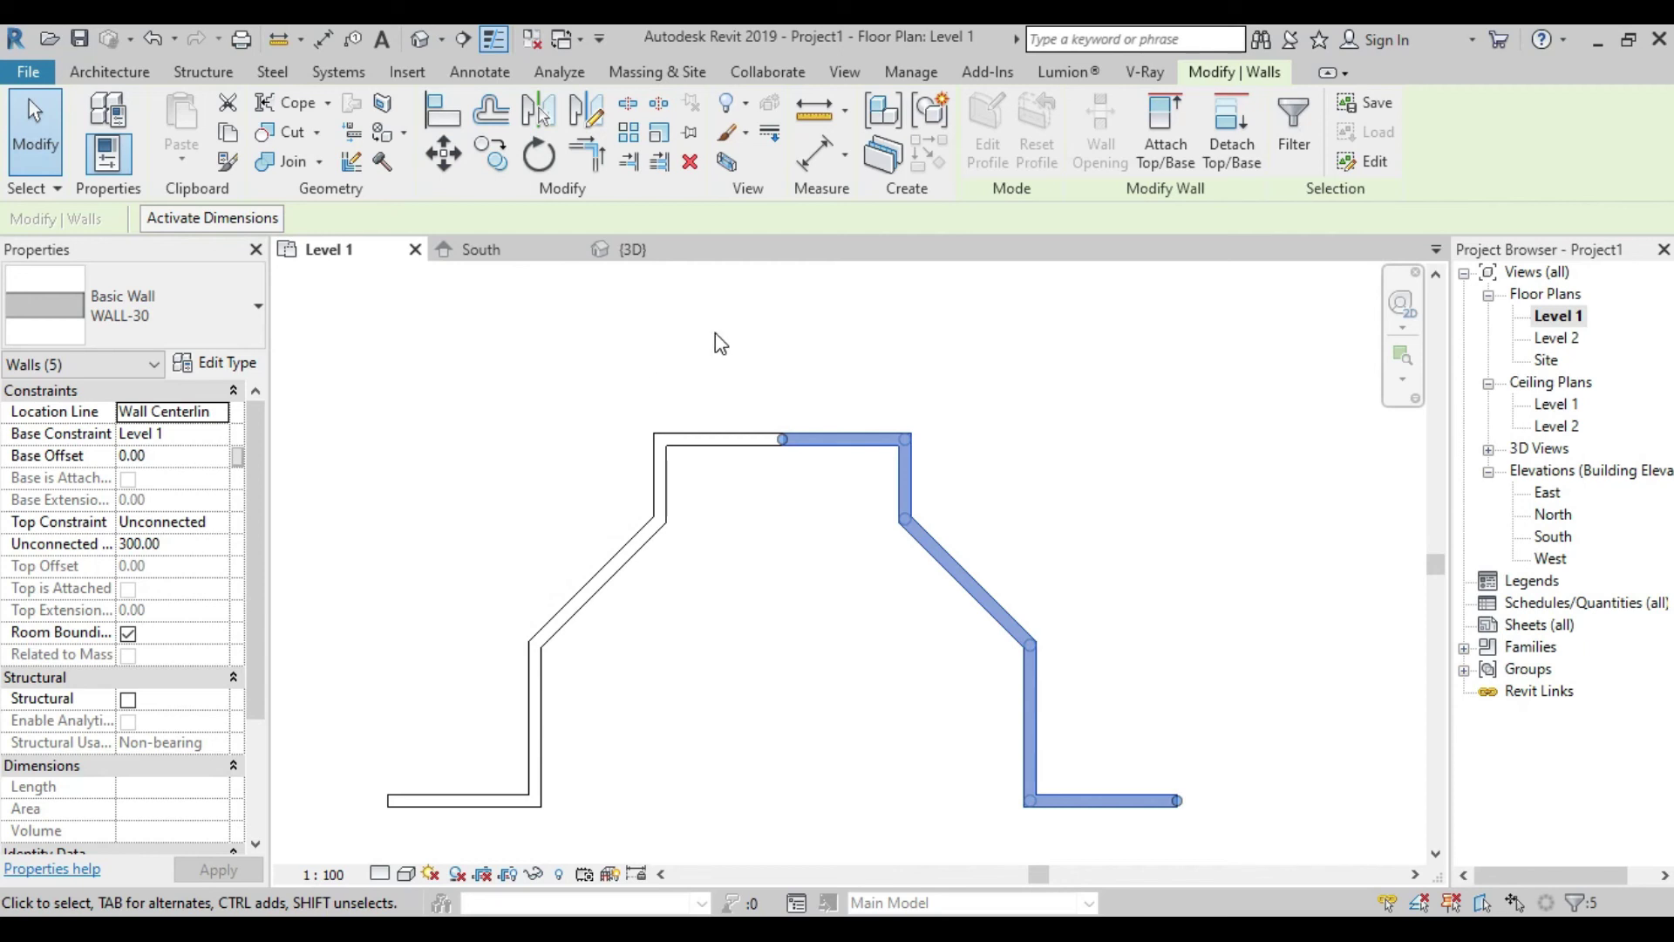
Delete the original stepped chain together with its mirrored copy to clear the Level 1 plan
{"action": "scroll", "coordinate": [720, 342], "scroll_direction": "down", "scroll_amount": 1}
{"action": "left_click", "coordinate": [990, 388]}
{"action": "left_click_drag", "start_coordinate": [438, 334], "coordinate": [1121, 811]}
{"action": "key", "text": "Delete"}
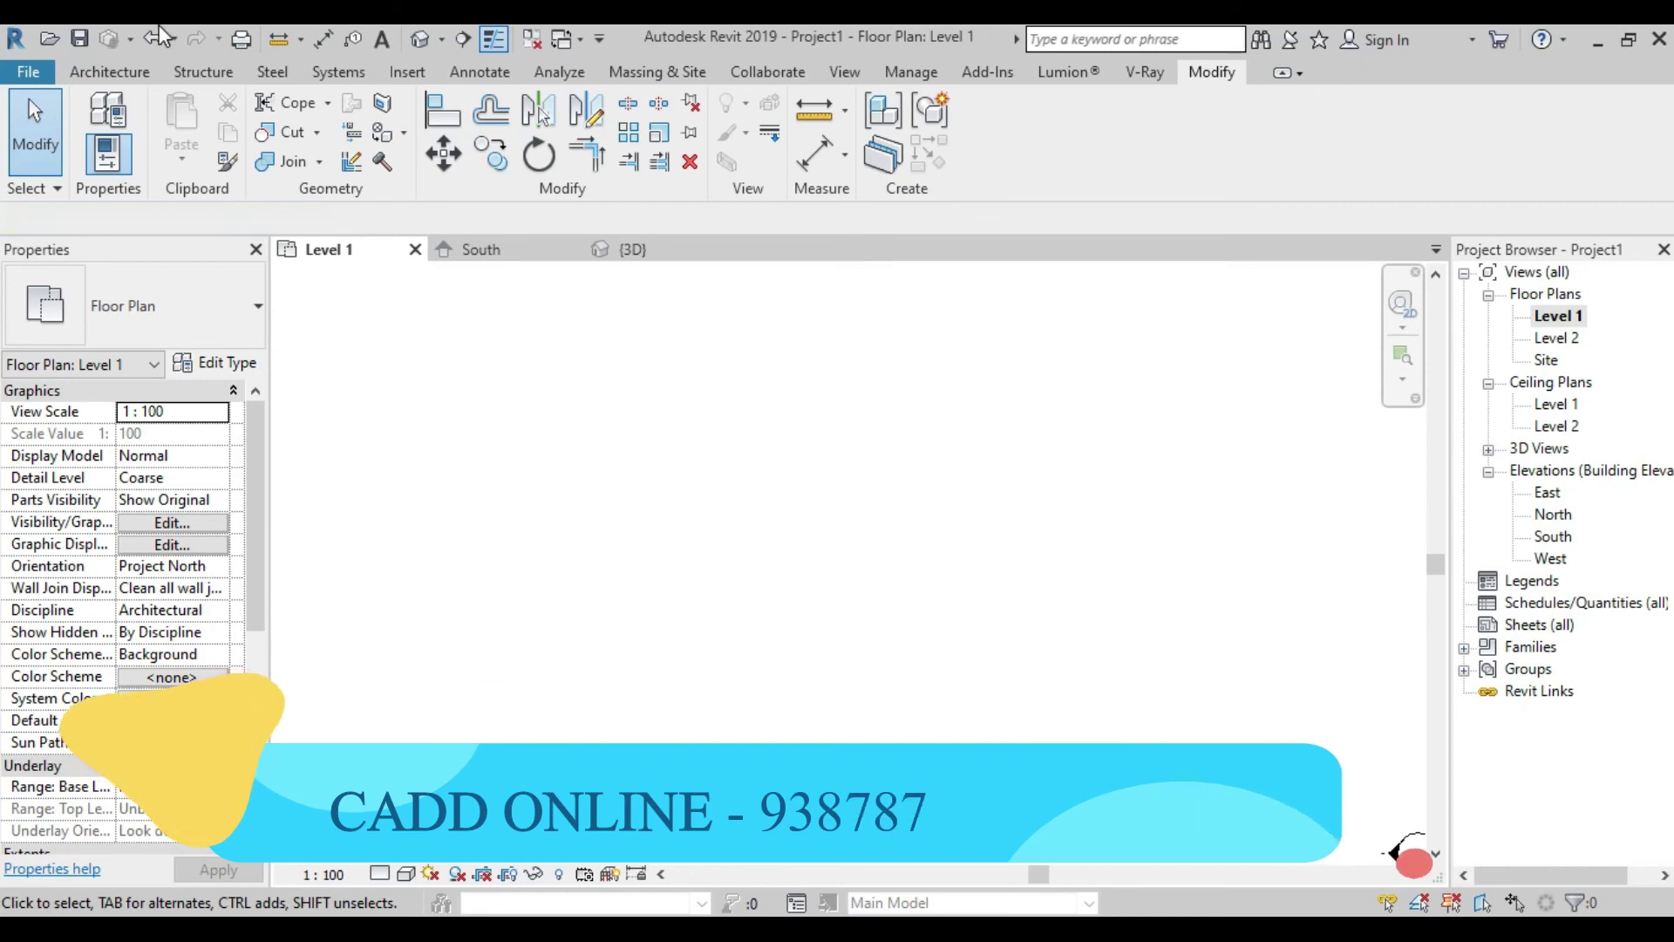
Draw a rectangular room with WALL-30 walls in the empty plan, with a clear inside depth of about 520
{"action": "left_click", "coordinate": [109, 72]}
{"action": "left_click", "coordinate": [95, 113]}
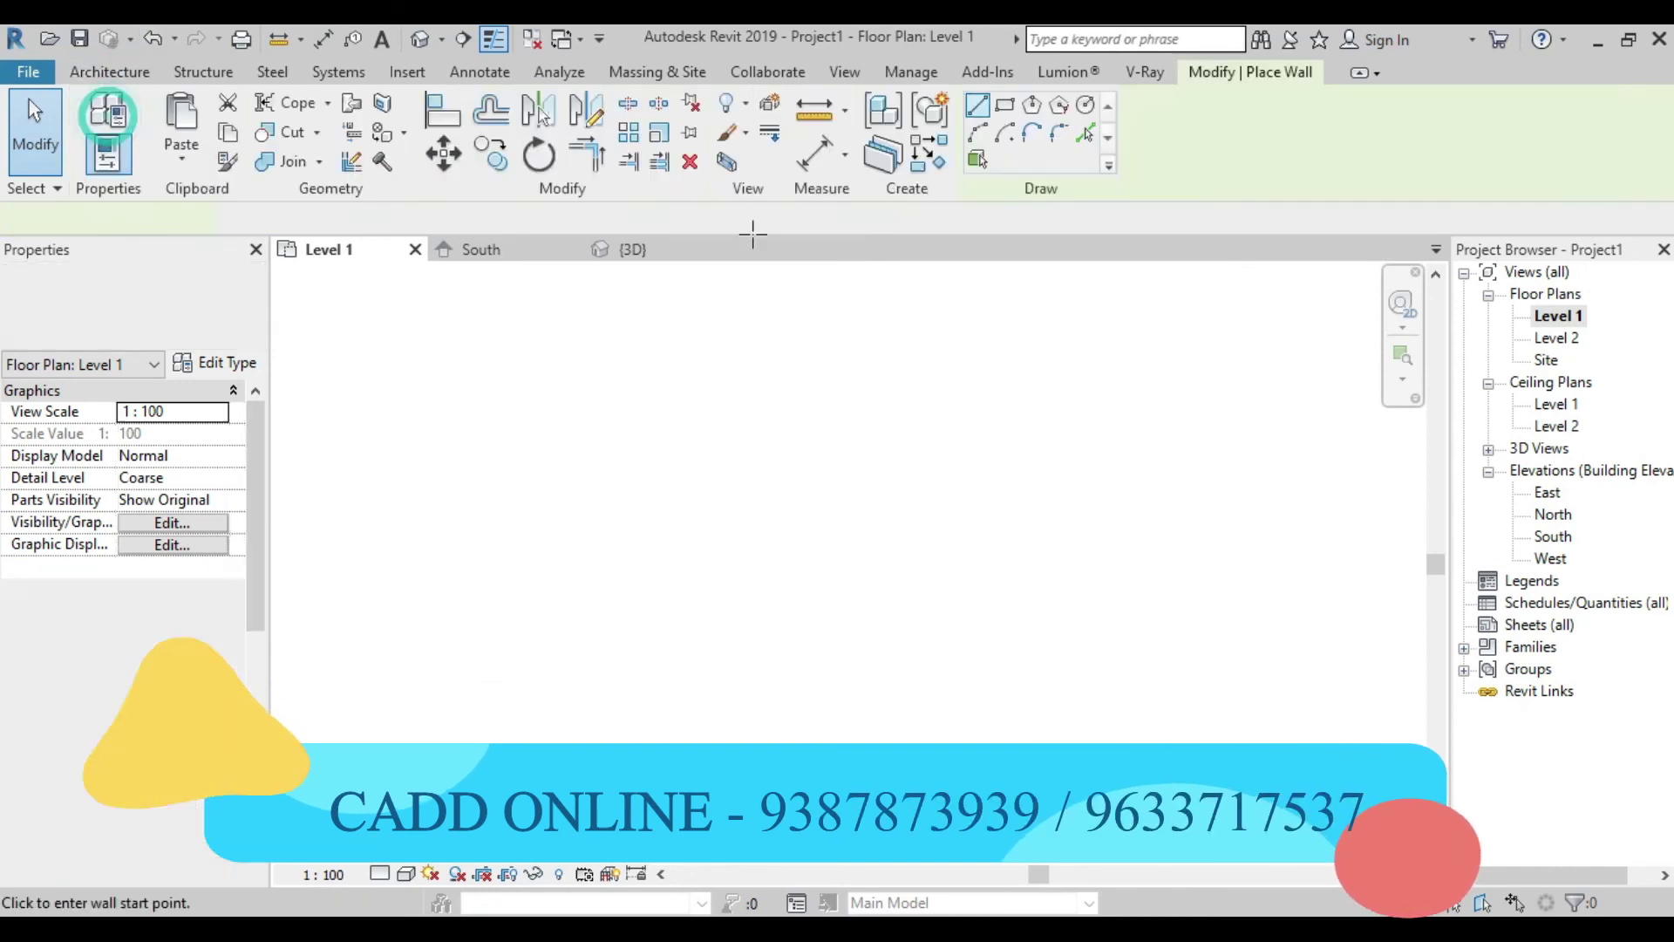
{"action": "left_click", "coordinate": [1004, 106]}
{"action": "left_click", "coordinate": [667, 722]}
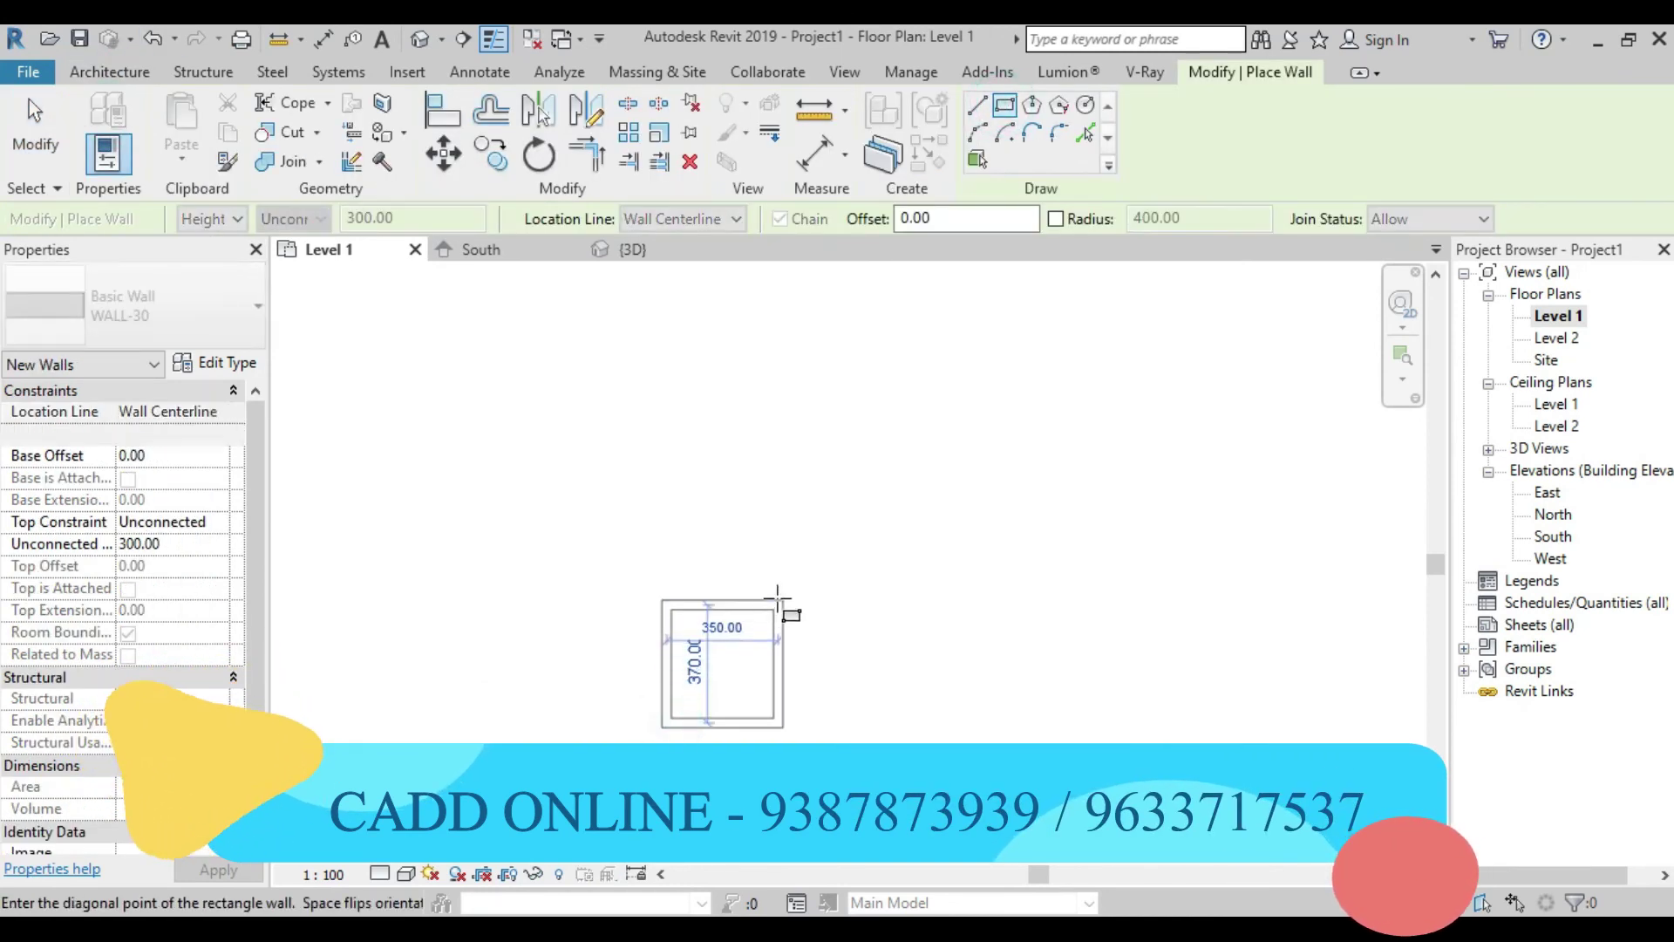
{"action": "left_click", "coordinate": [820, 548]}
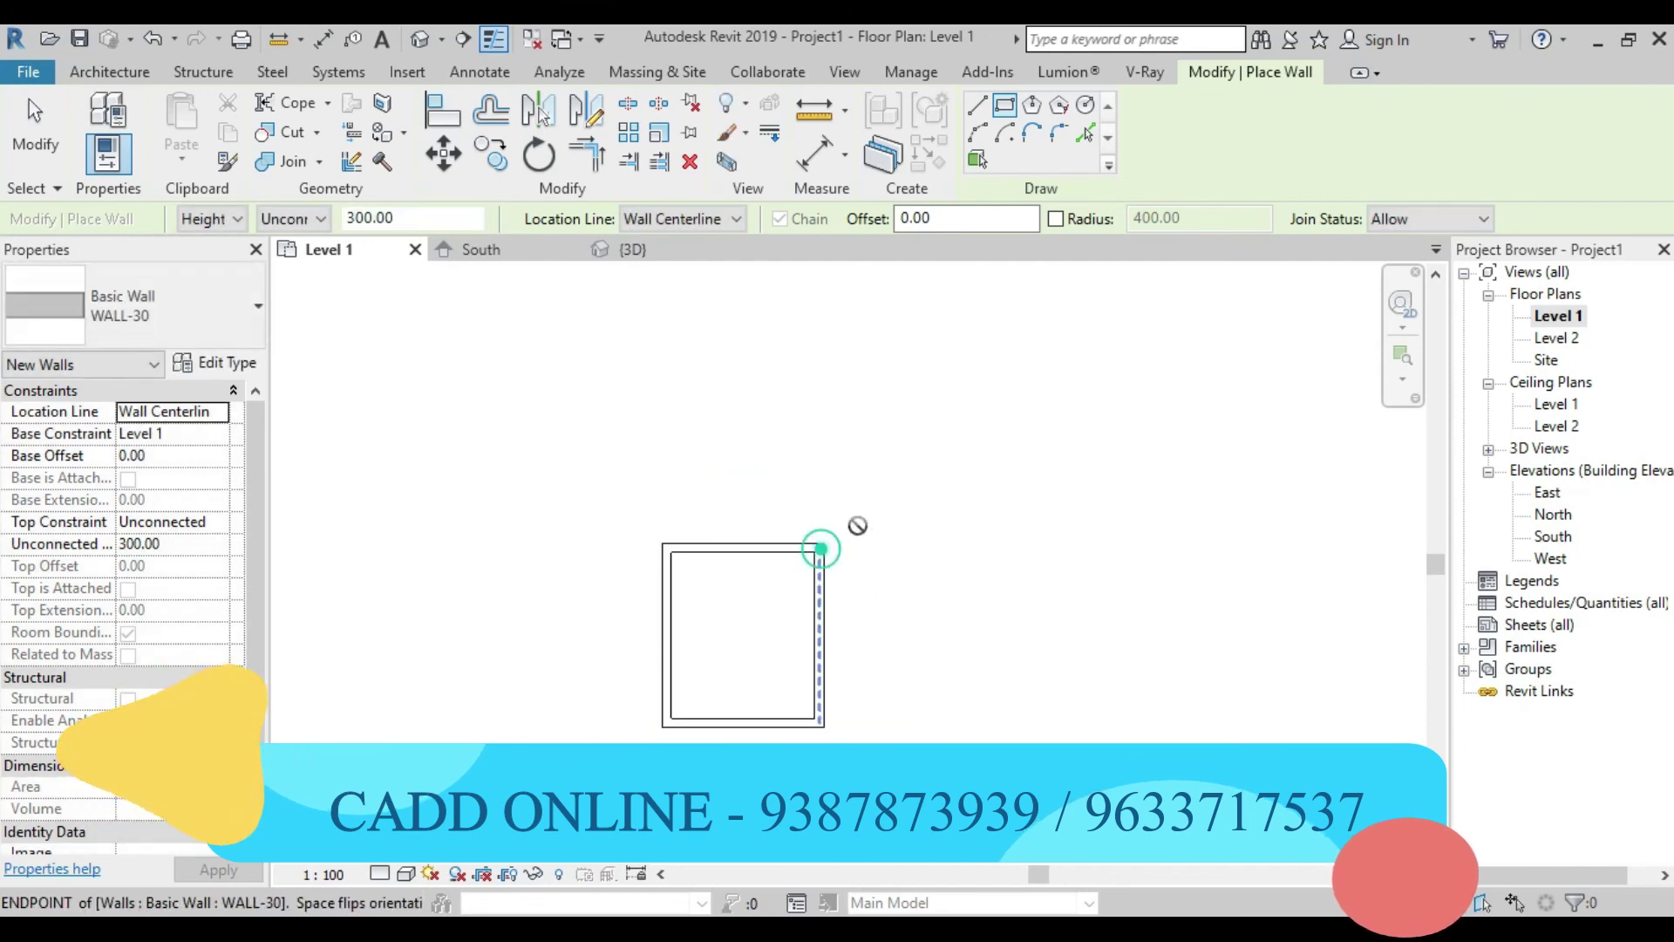
Draw two more rectangular rooms extending northeast and northwest from the first room's upper corners, the northwest one about 535 wide
{"action": "left_click", "coordinate": [821, 548]}
{"action": "left_click", "coordinate": [991, 383]}
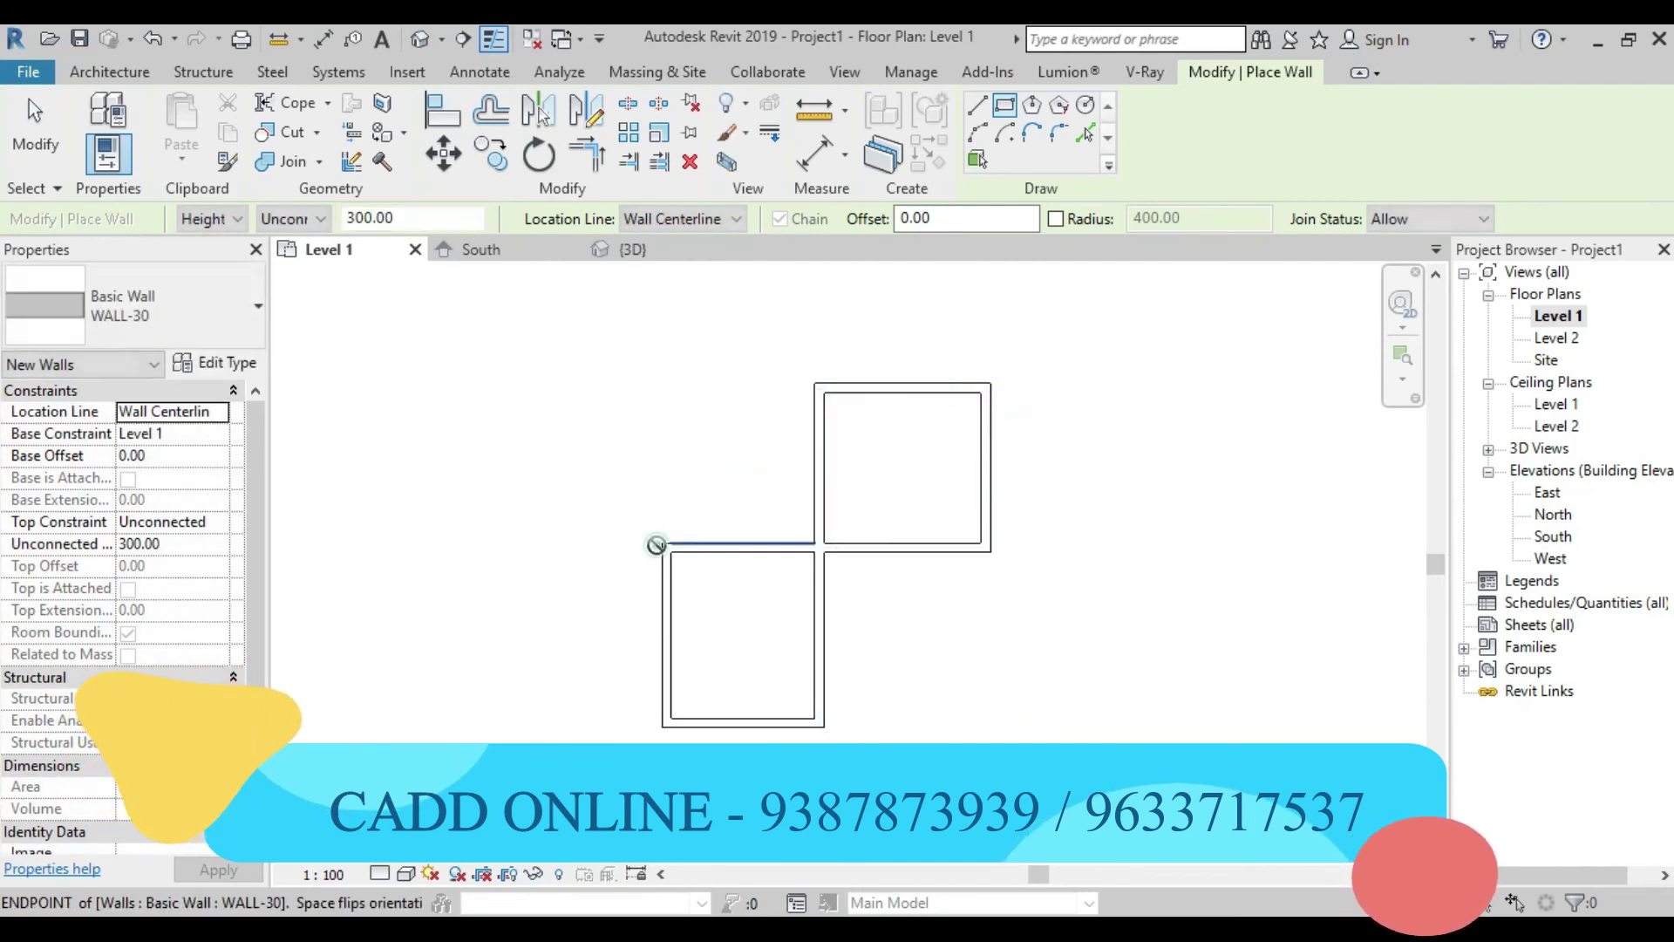
{"action": "left_click", "coordinate": [657, 545]}
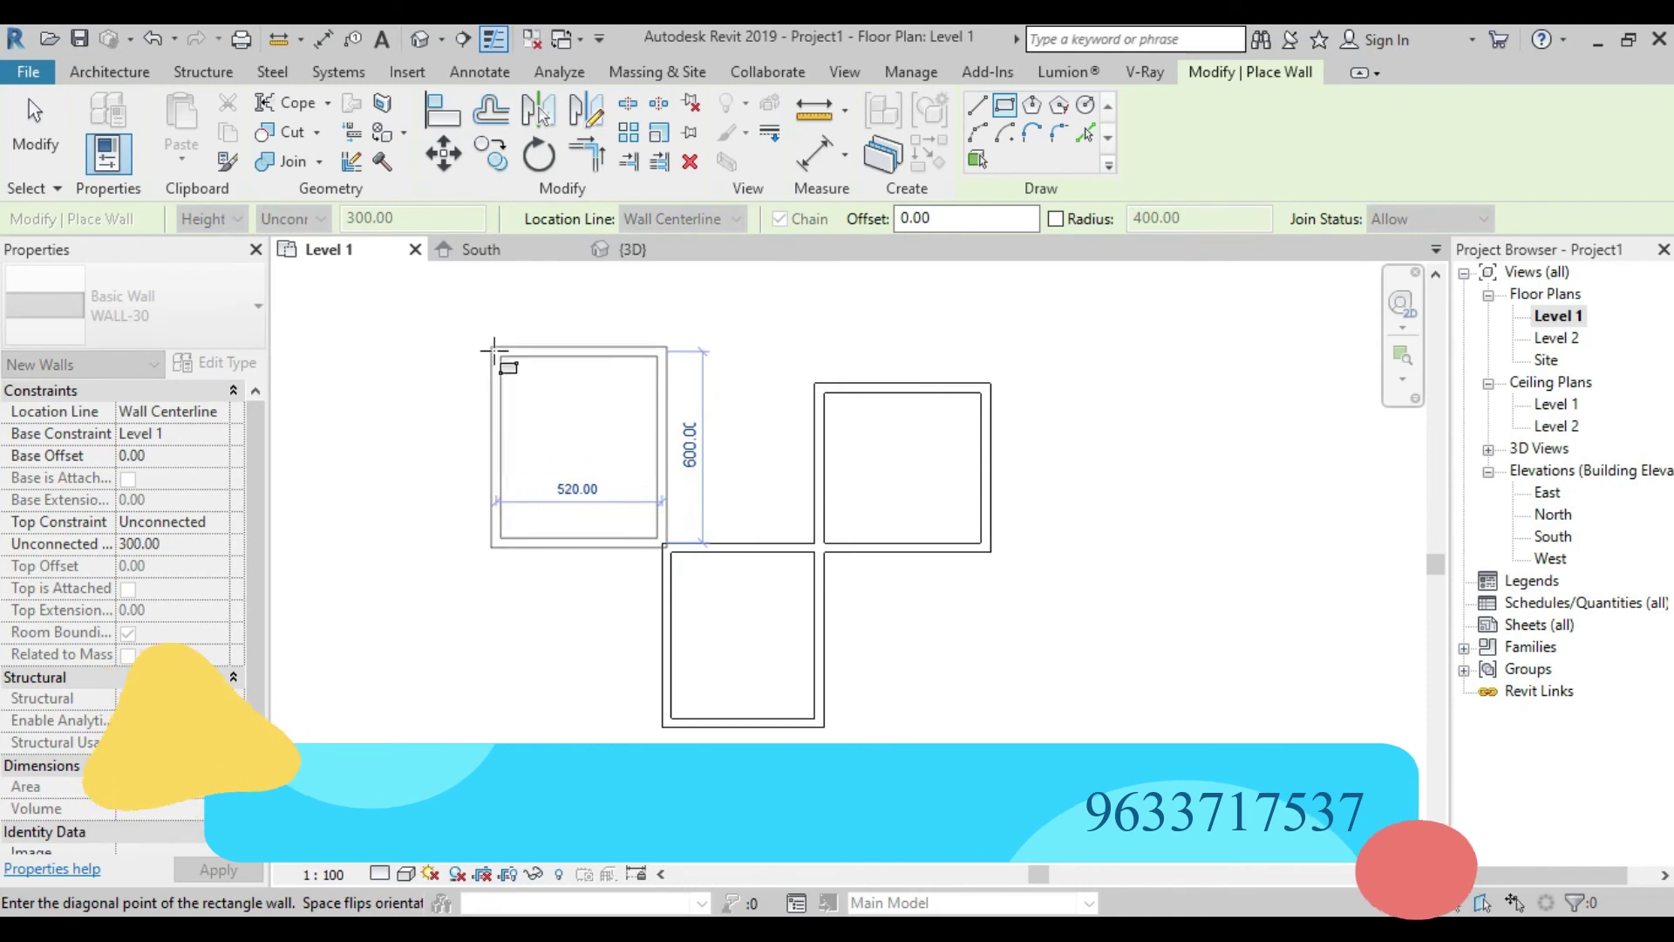
{"action": "left_click", "coordinate": [486, 329]}
{"action": "middle_click_drag", "start_coordinate": [694, 490], "coordinate": [695, 646]}
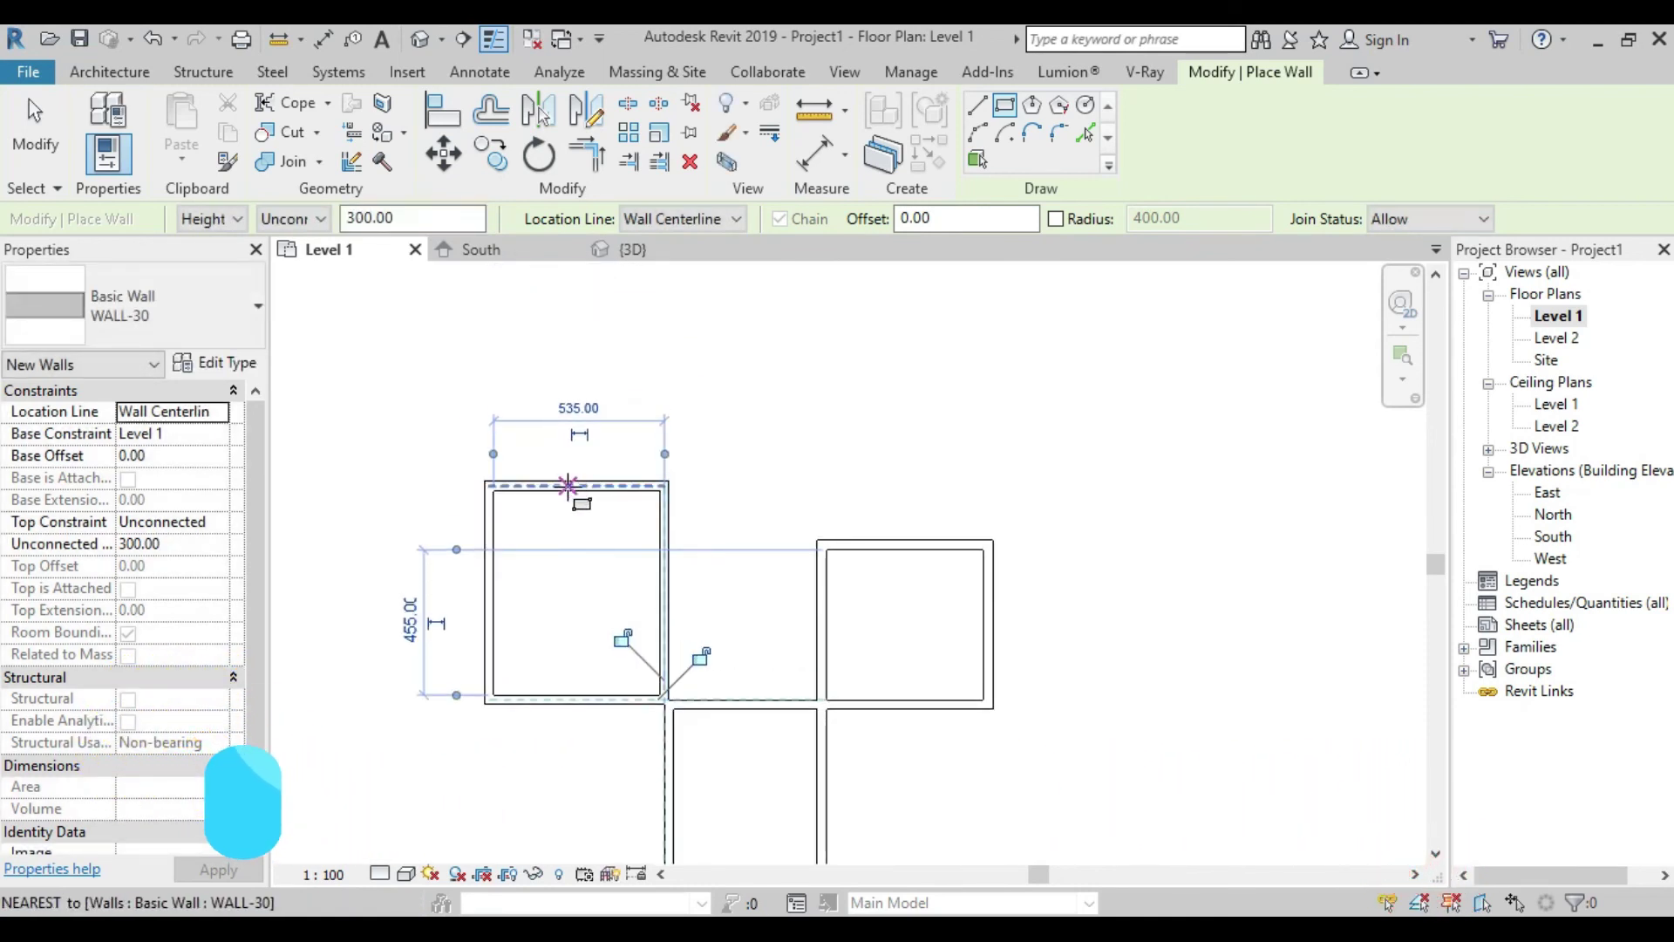
Connect the north walls of the two upper rooms with three straight walls, running north, about 1100 east, and south
{"action": "left_click", "coordinate": [567, 486]}
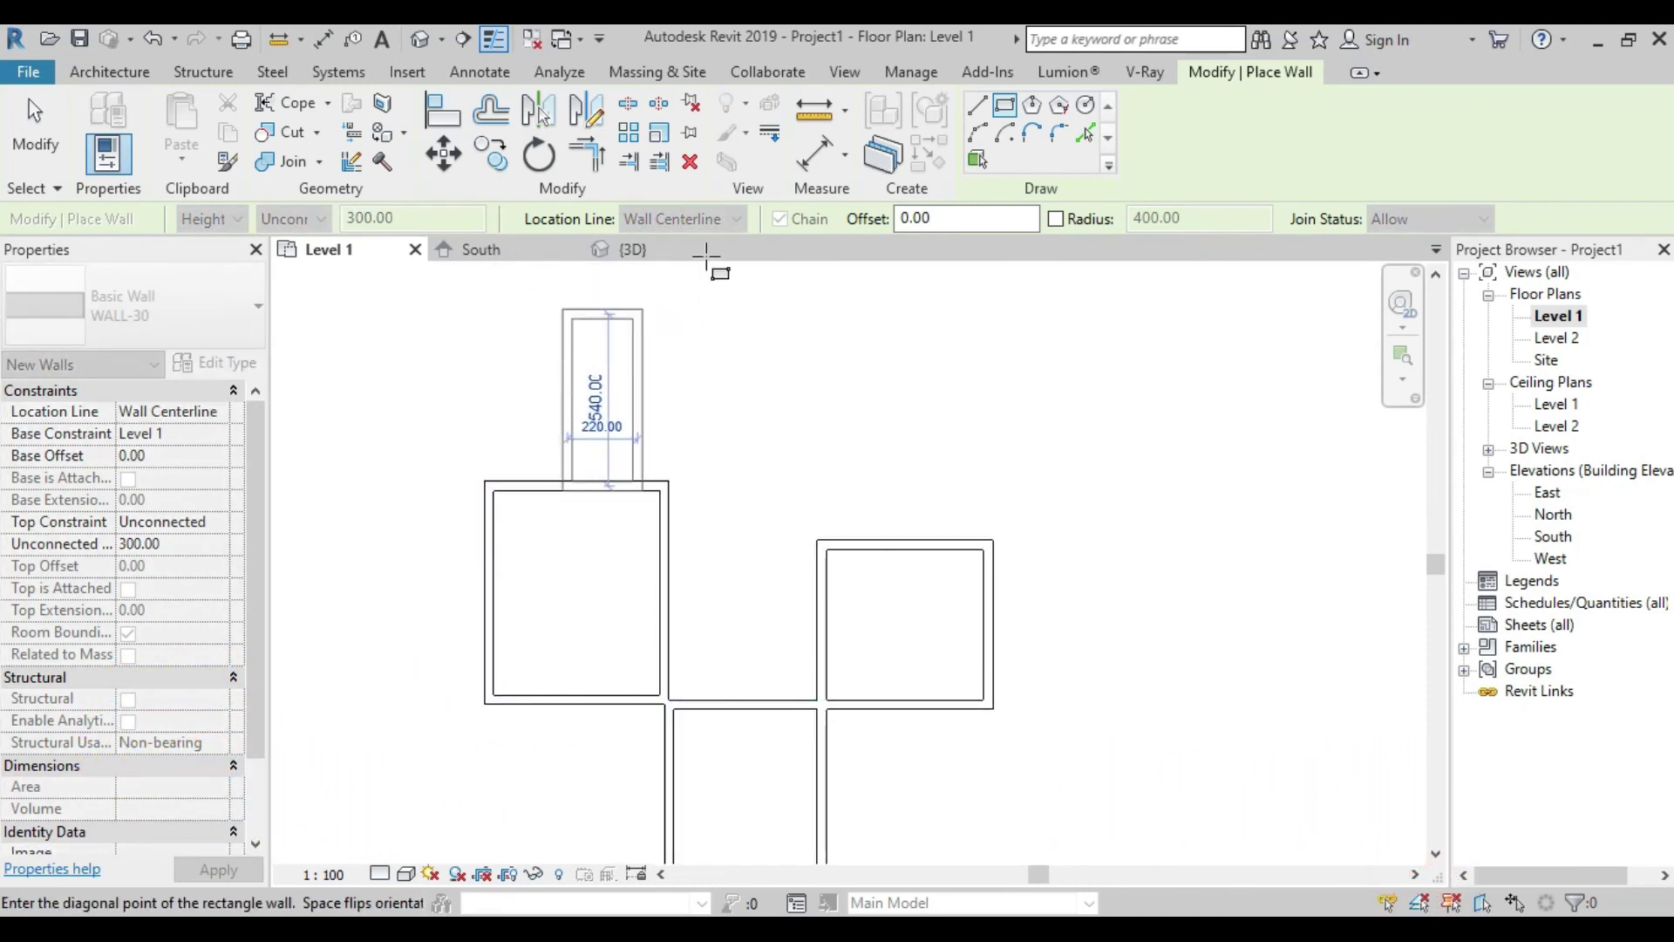
{"action": "left_click", "coordinate": [977, 105]}
{"action": "left_click", "coordinate": [580, 480]}
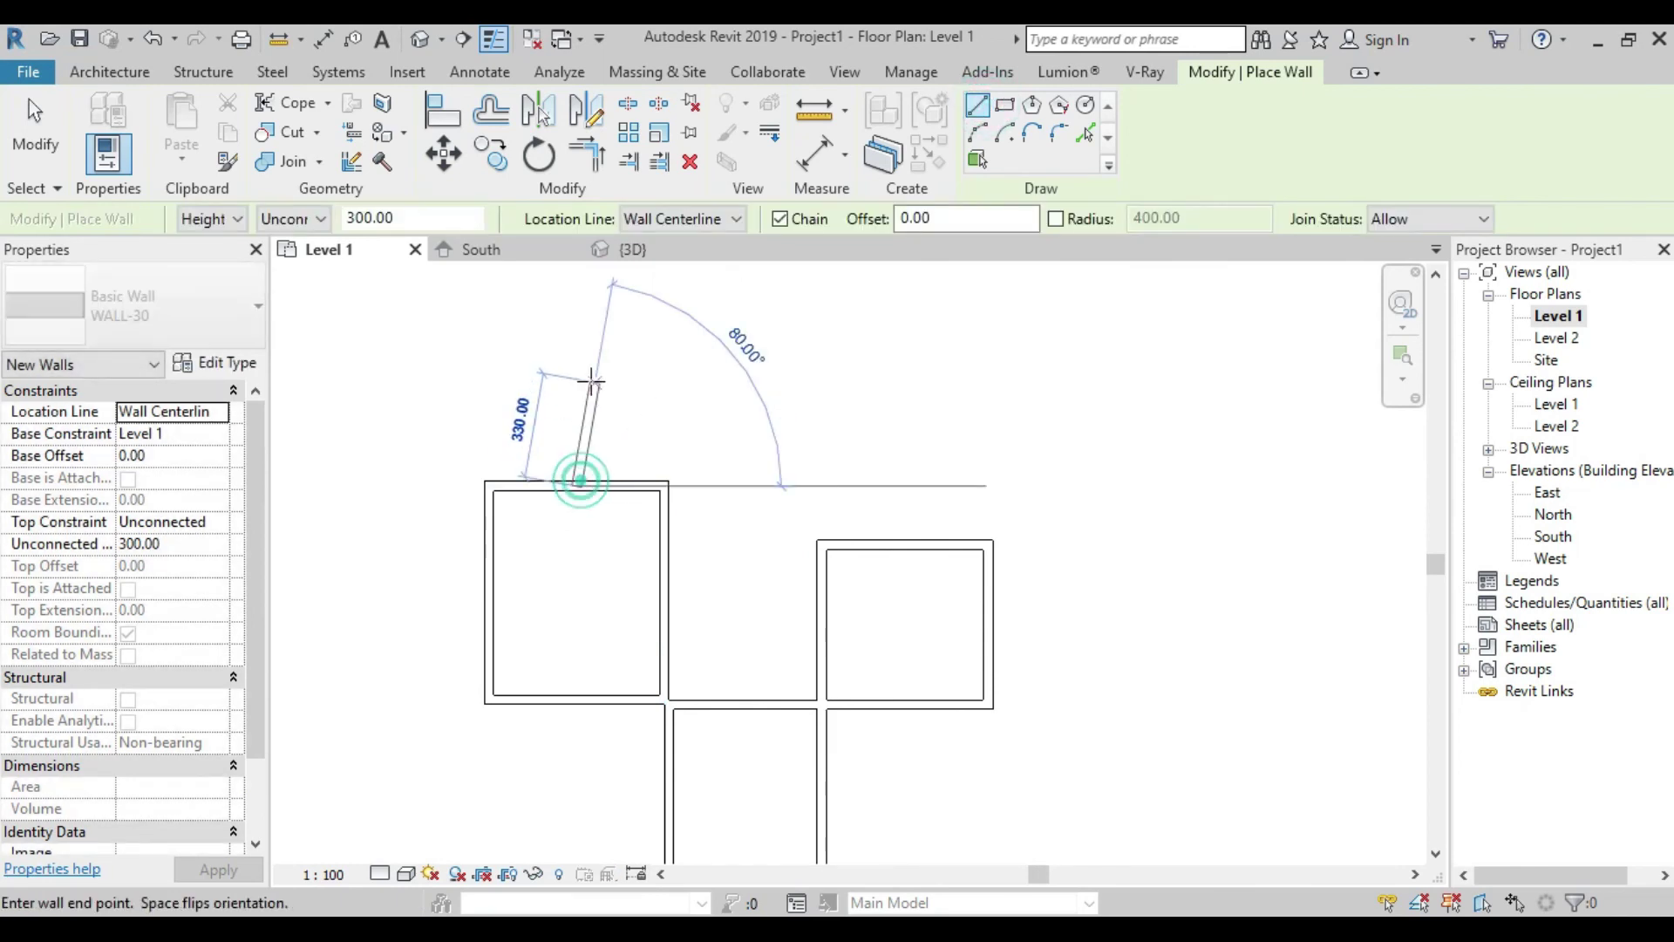
{"action": "left_click", "coordinate": [576, 355]}
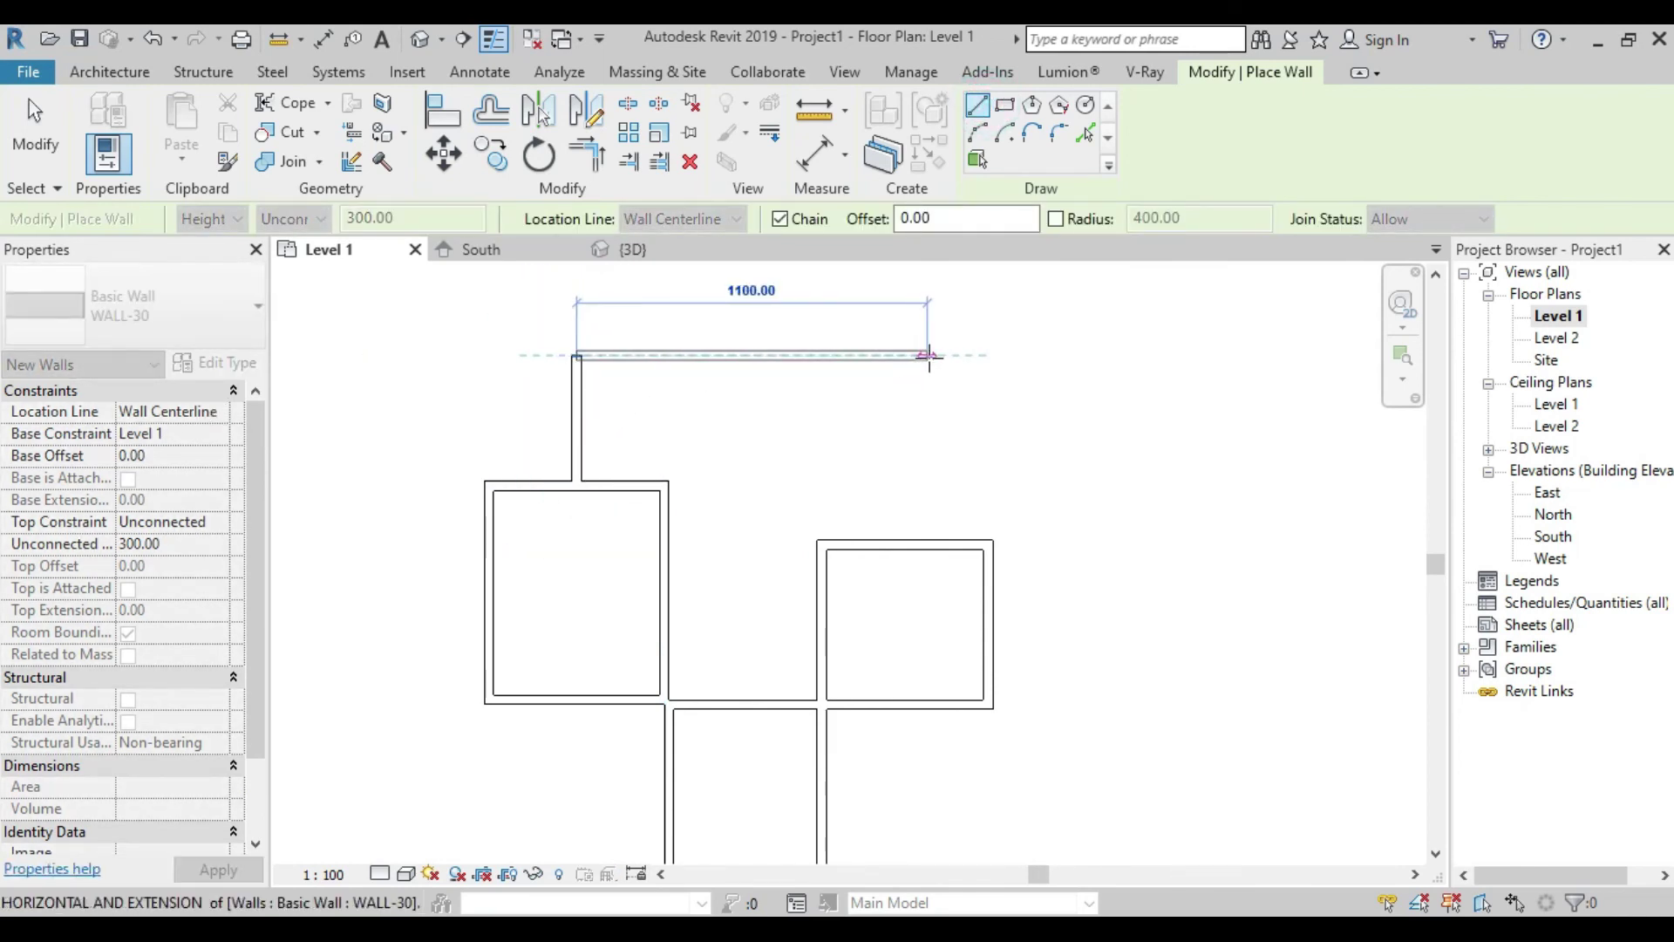
{"action": "left_click", "coordinate": [927, 355]}
{"action": "left_click", "coordinate": [927, 542]}
{"action": "middle_click_drag", "start_coordinate": [842, 684], "coordinate": [880, 578]}
{"action": "right_click", "coordinate": [1123, 429]}
{"action": "left_click", "coordinate": [1163, 450]}
{"action": "scroll", "coordinate": [776, 613], "scroll_direction": "up", "scroll_amount": 2}
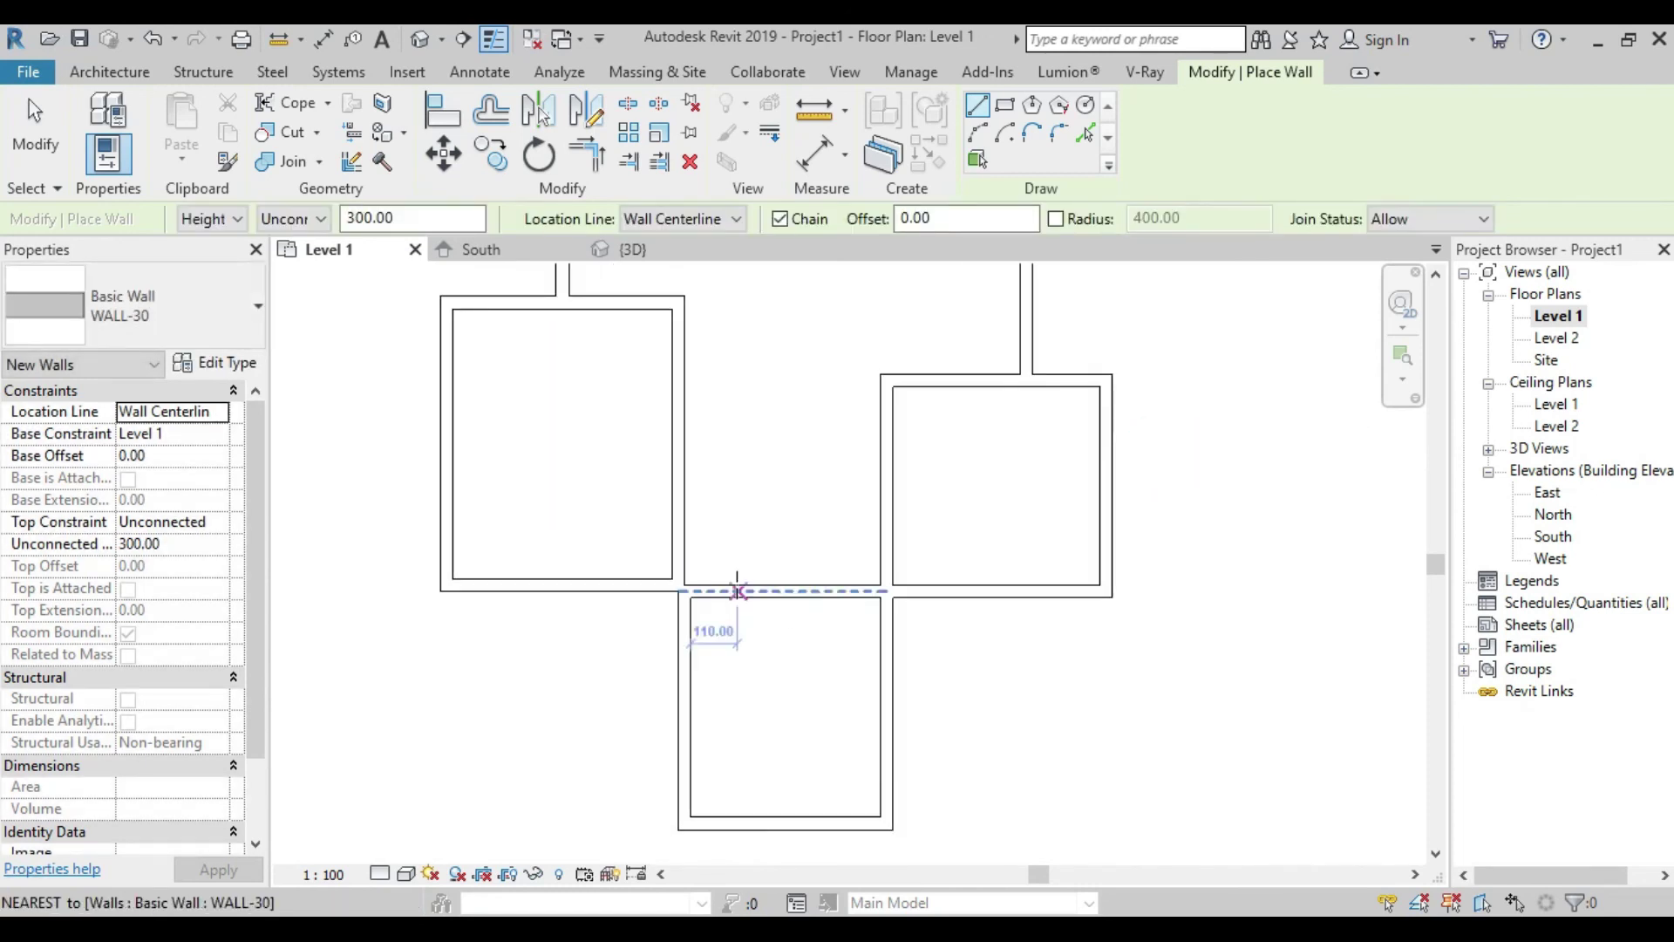
{"action": "right_click", "coordinate": [770, 484]}
{"action": "left_click", "coordinate": [789, 495]}
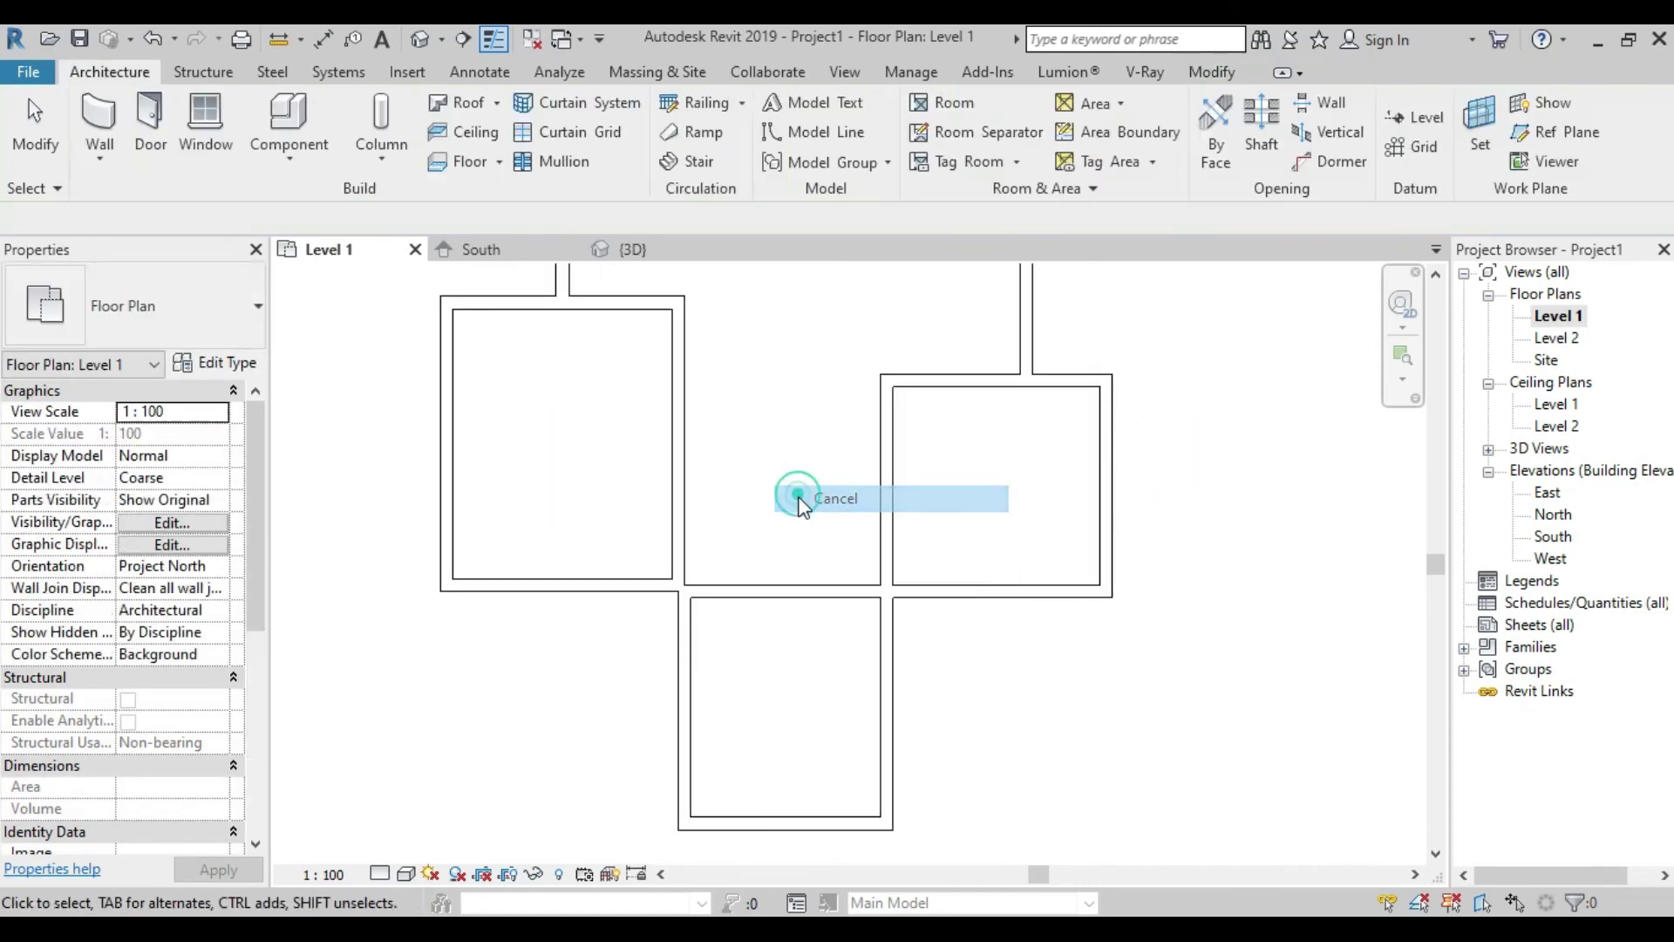
Split the lower room's north wall at two points with Split Element, the first about 120 from its west wall, leaving a 225 long middle segment
{"action": "scroll", "coordinate": [791, 605], "scroll_direction": "up", "scroll_amount": 1}
{"action": "left_click", "coordinate": [791, 605]}
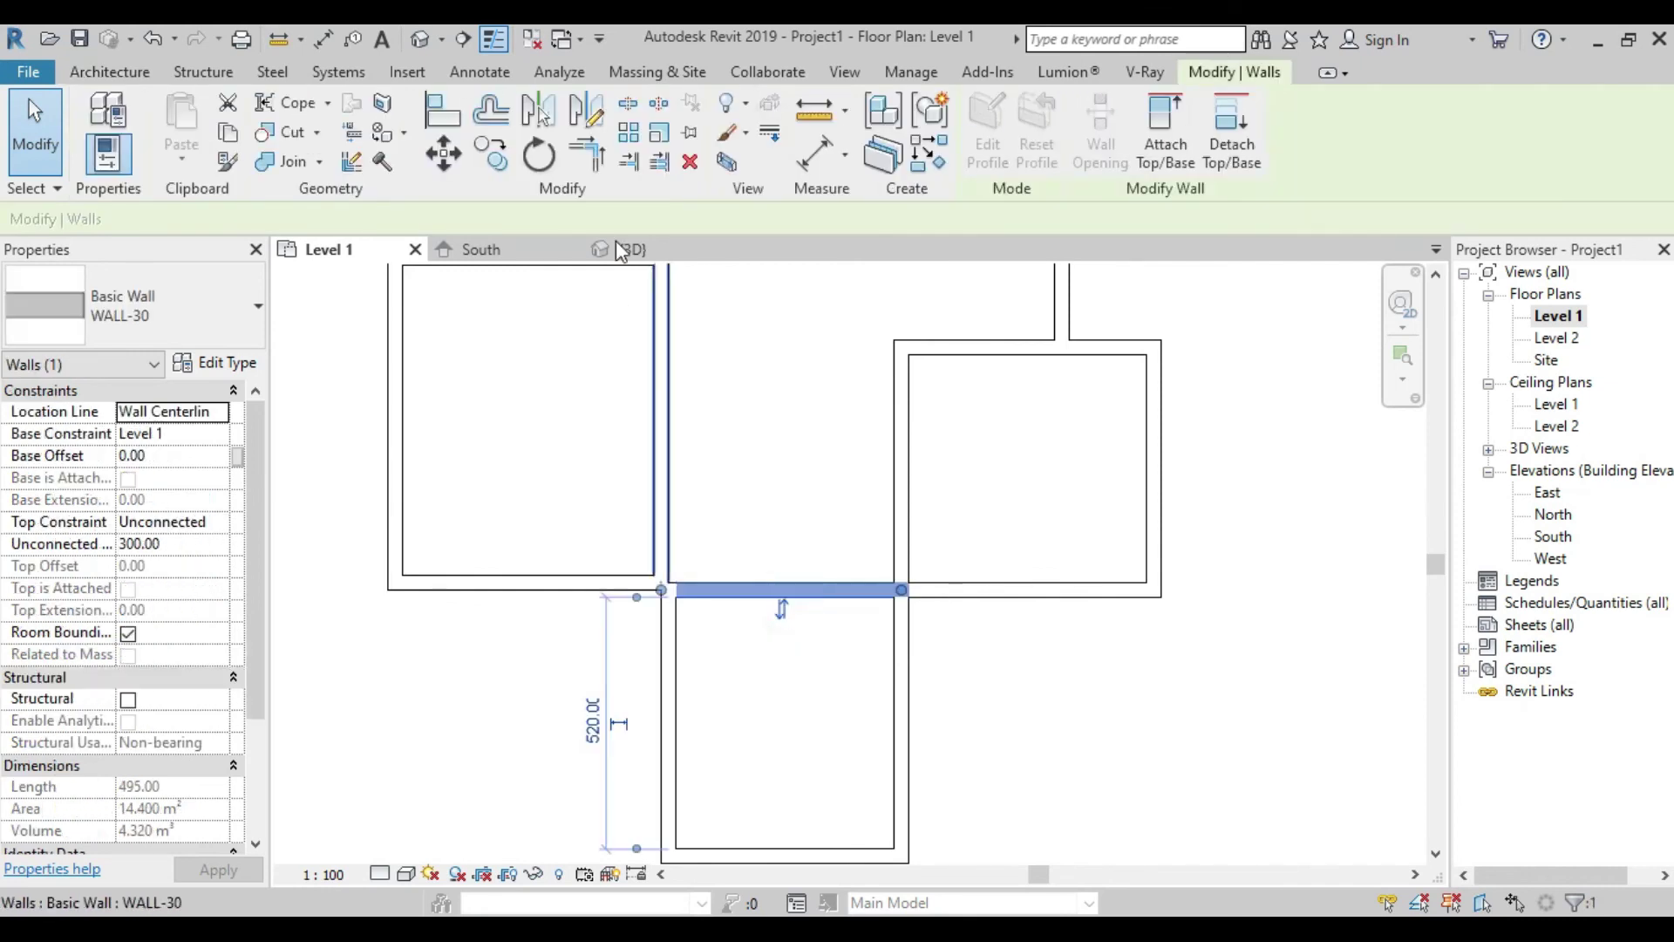
{"action": "left_click", "coordinate": [630, 103]}
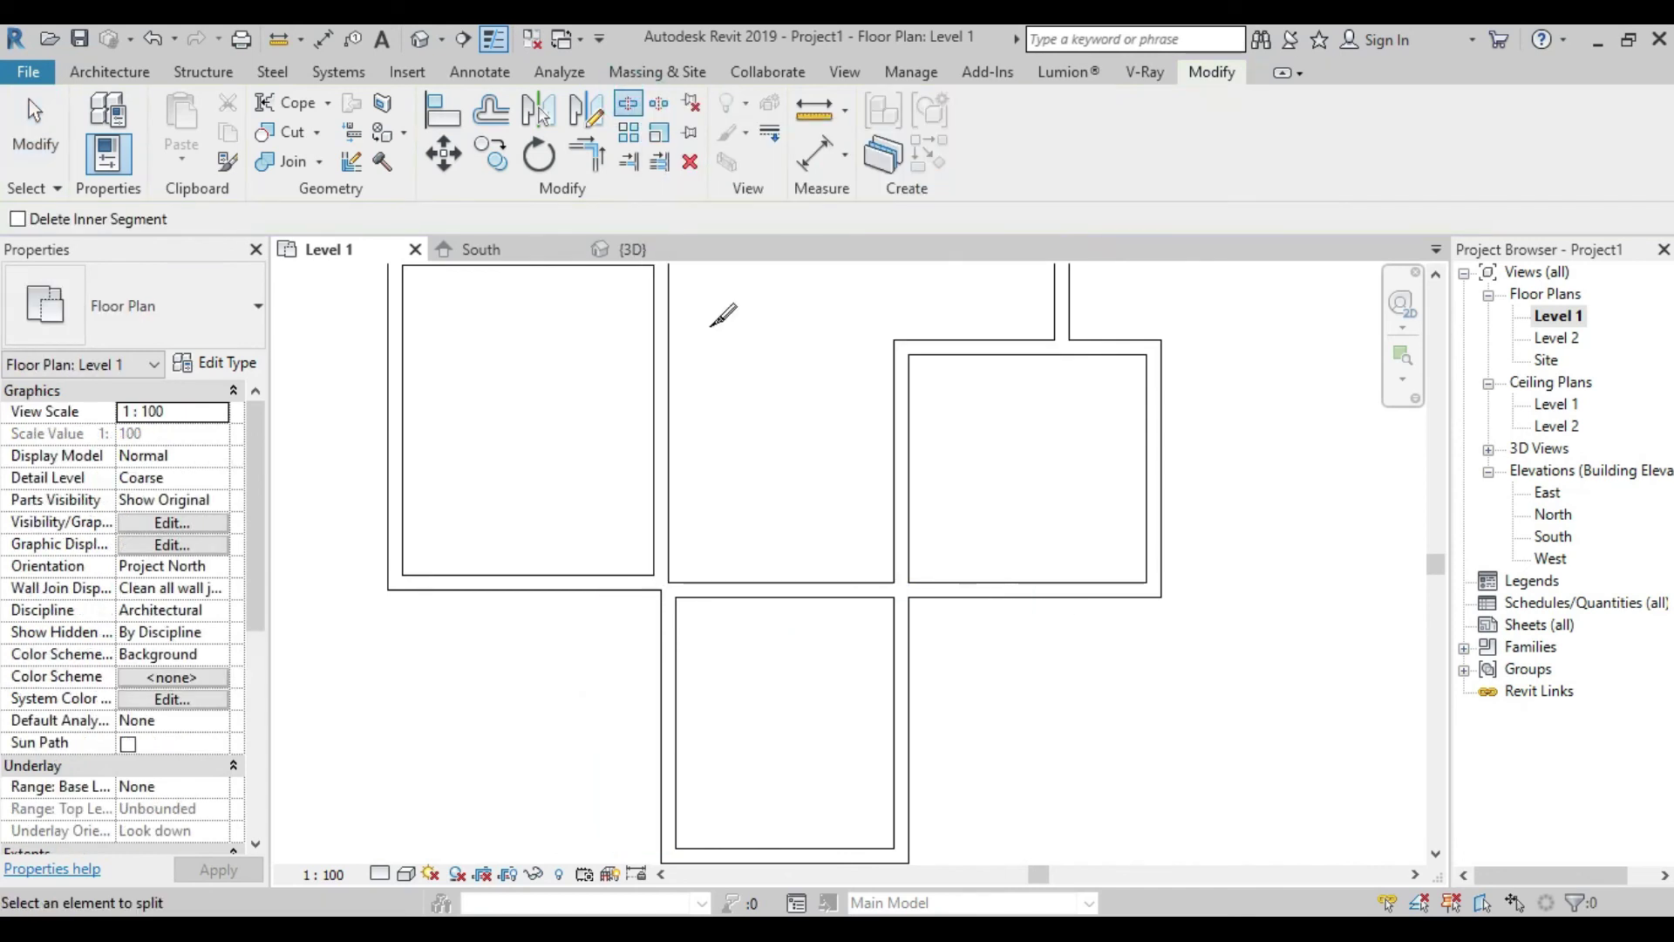
{"action": "left_click", "coordinate": [734, 577]}
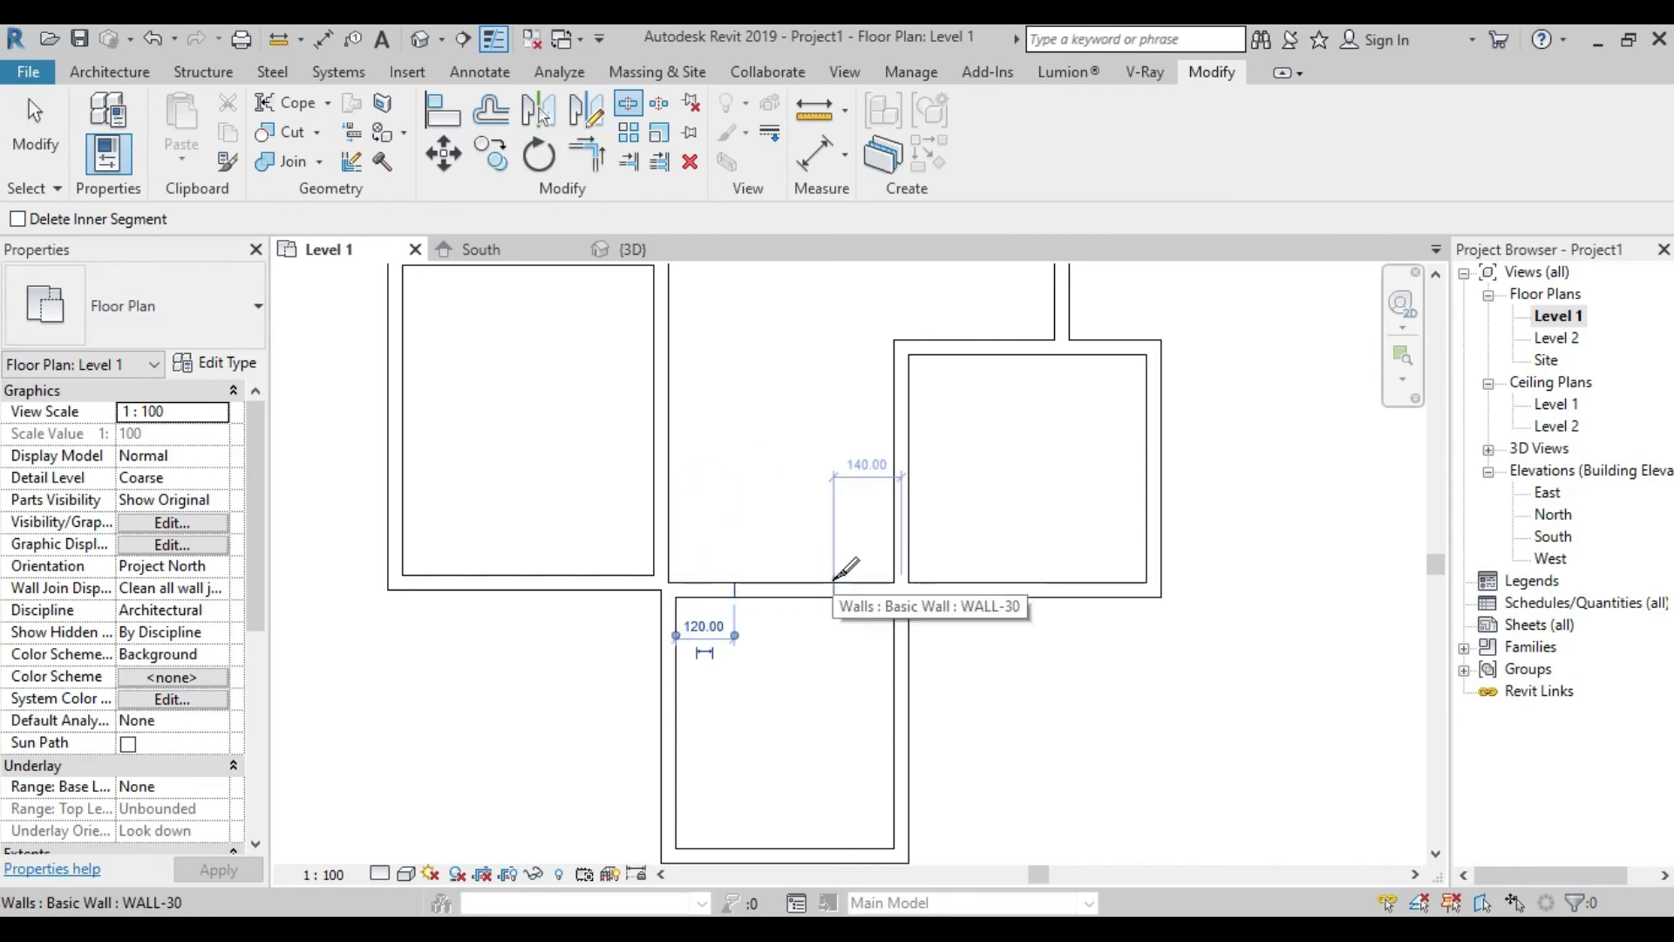
{"action": "left_click", "coordinate": [841, 578]}
{"action": "right_click", "coordinate": [798, 440]}
{"action": "left_click", "coordinate": [803, 440]}
{"action": "right_click", "coordinate": [783, 457]}
{"action": "left_click", "coordinate": [799, 478]}
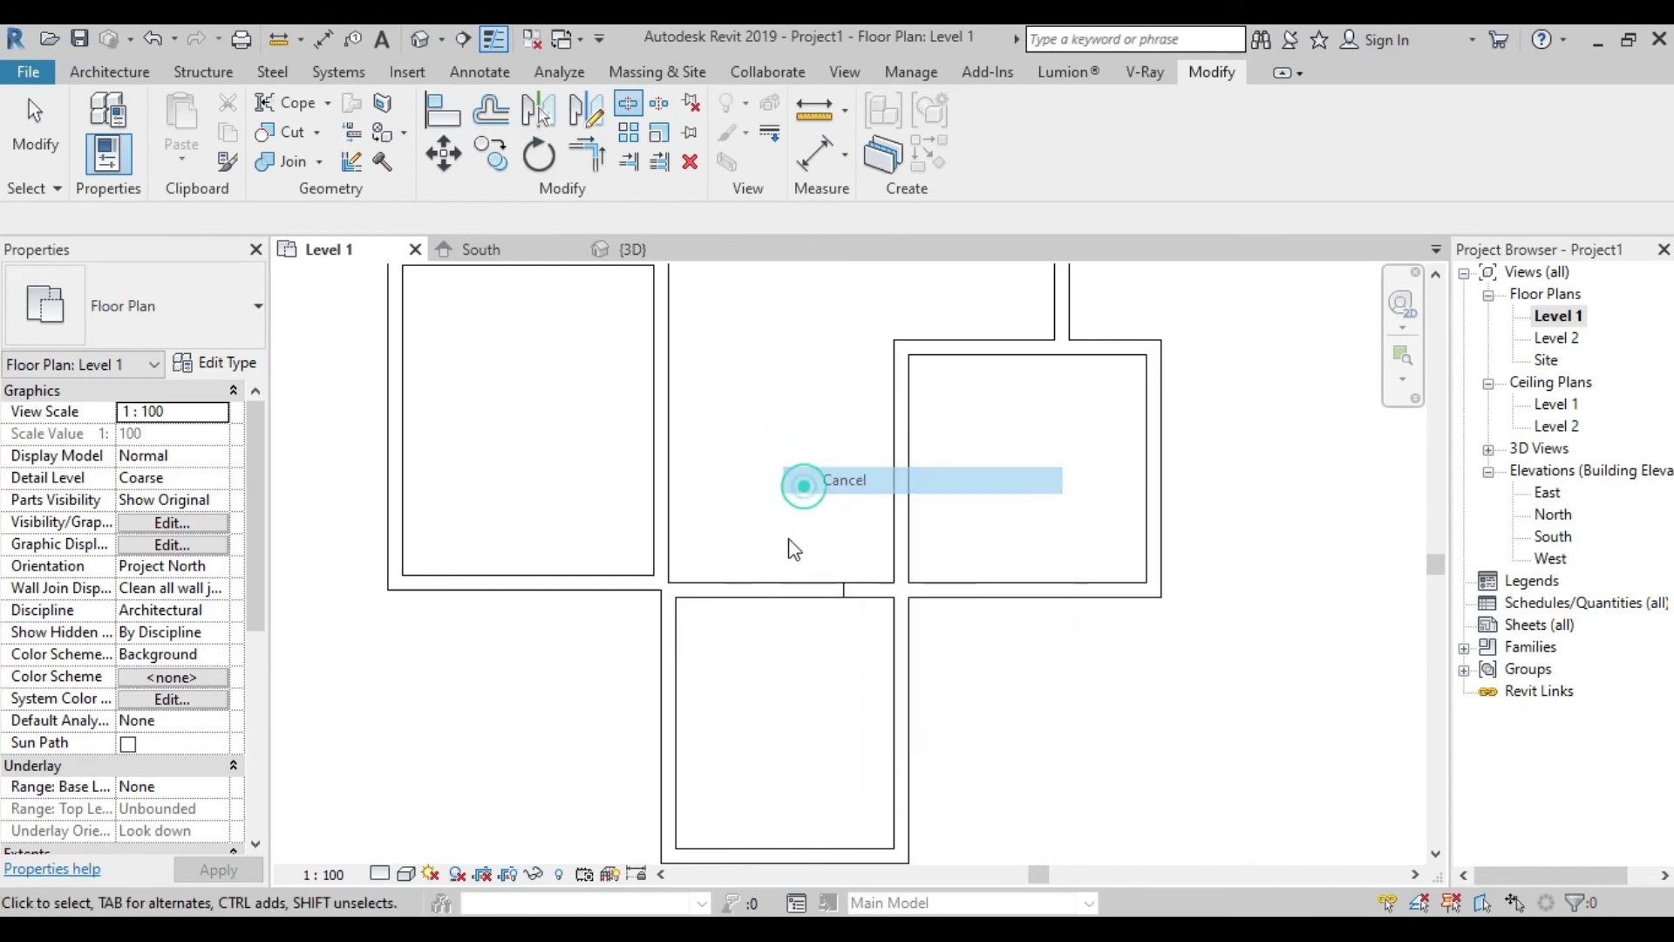
Delete the middle segment of the split wall in the 3D view and inspect the opening
{"action": "left_click", "coordinate": [782, 590]}
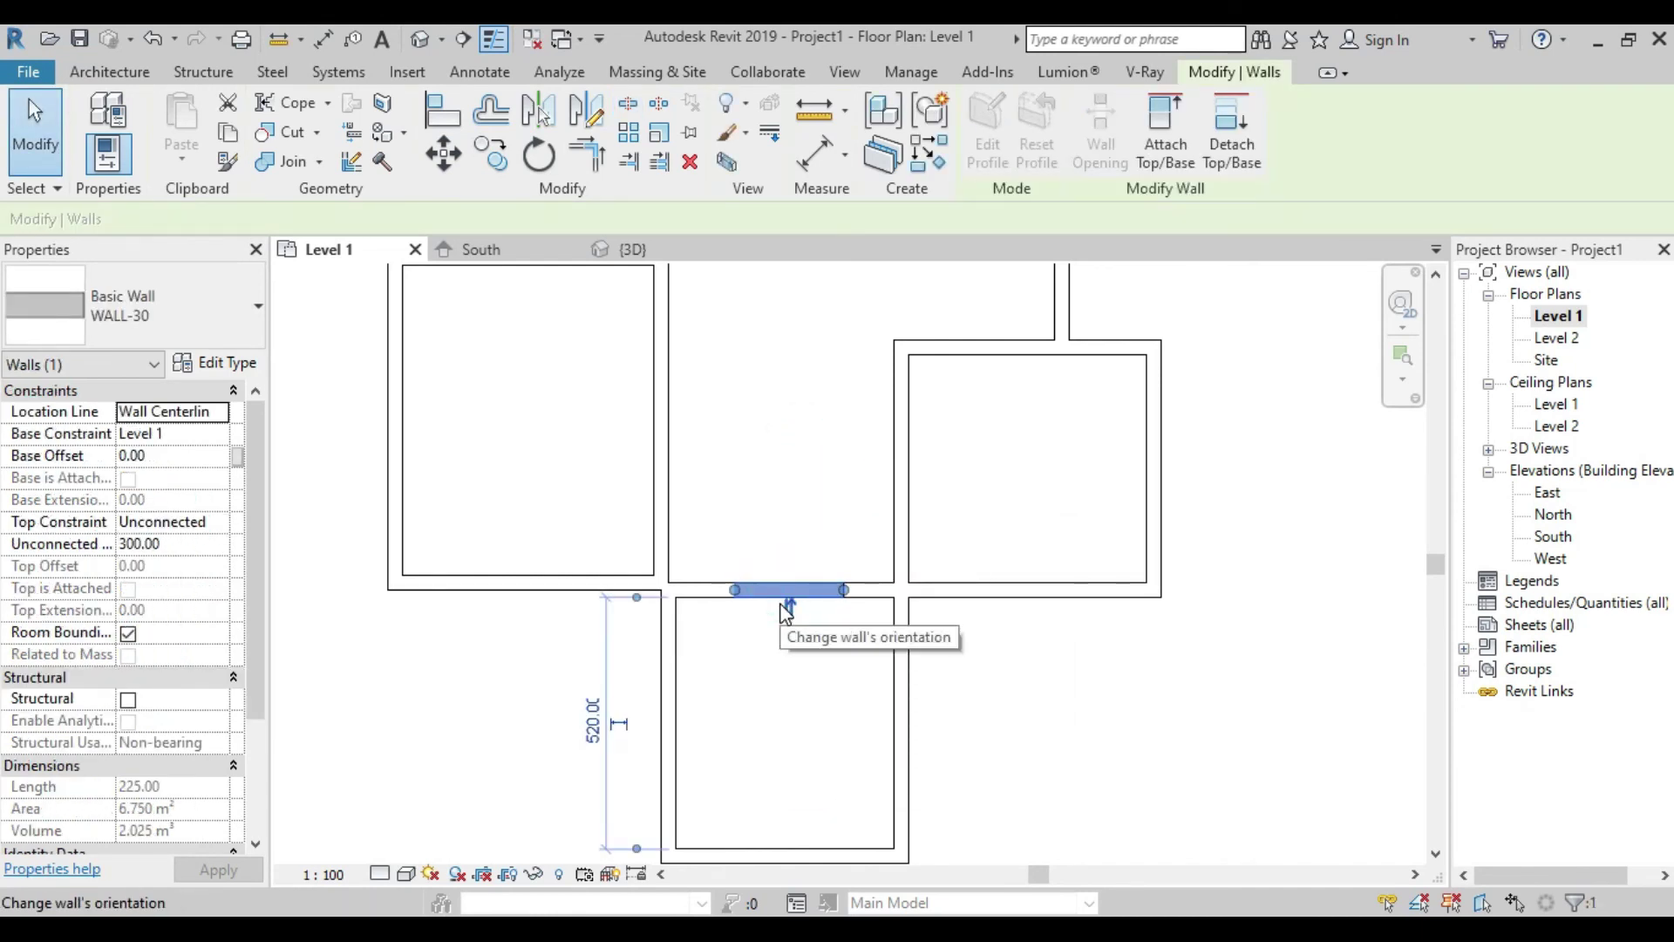
{"action": "left_click", "coordinate": [421, 38]}
{"action": "middle_click_drag", "start_coordinate": [723, 663], "coordinate": [721, 710], "text": "shift"}
{"action": "left_click", "coordinate": [804, 509]}
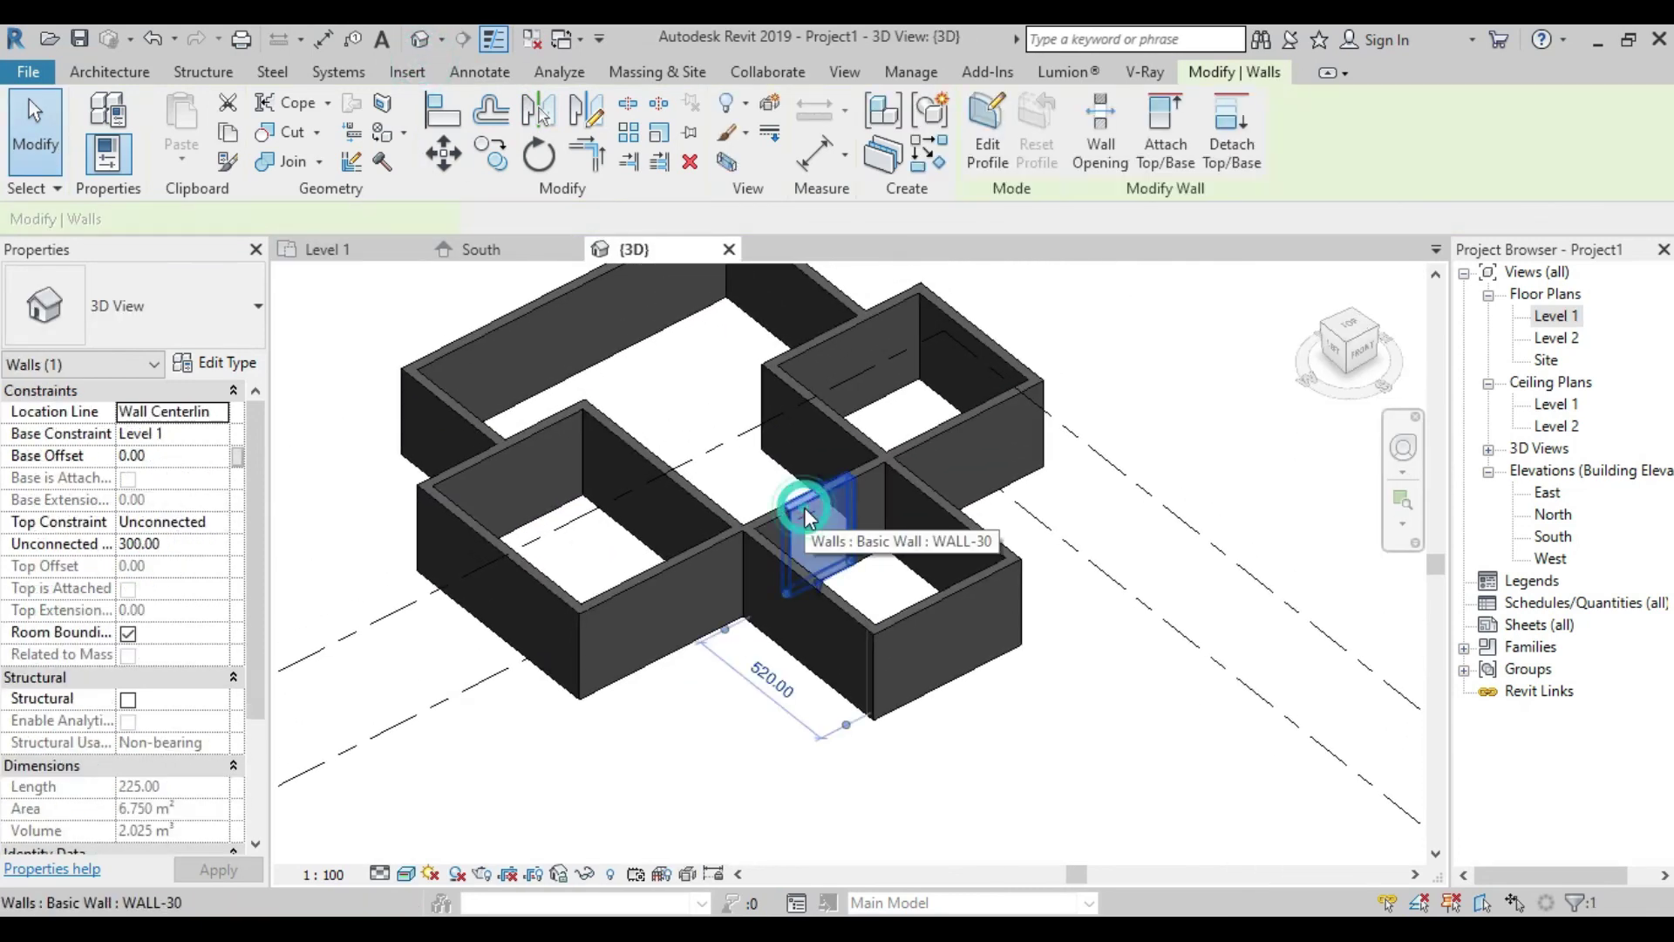
{"action": "key", "text": "Escape"}
{"action": "middle_click_drag", "start_coordinate": [808, 520], "coordinate": [827, 581], "text": "shift"}
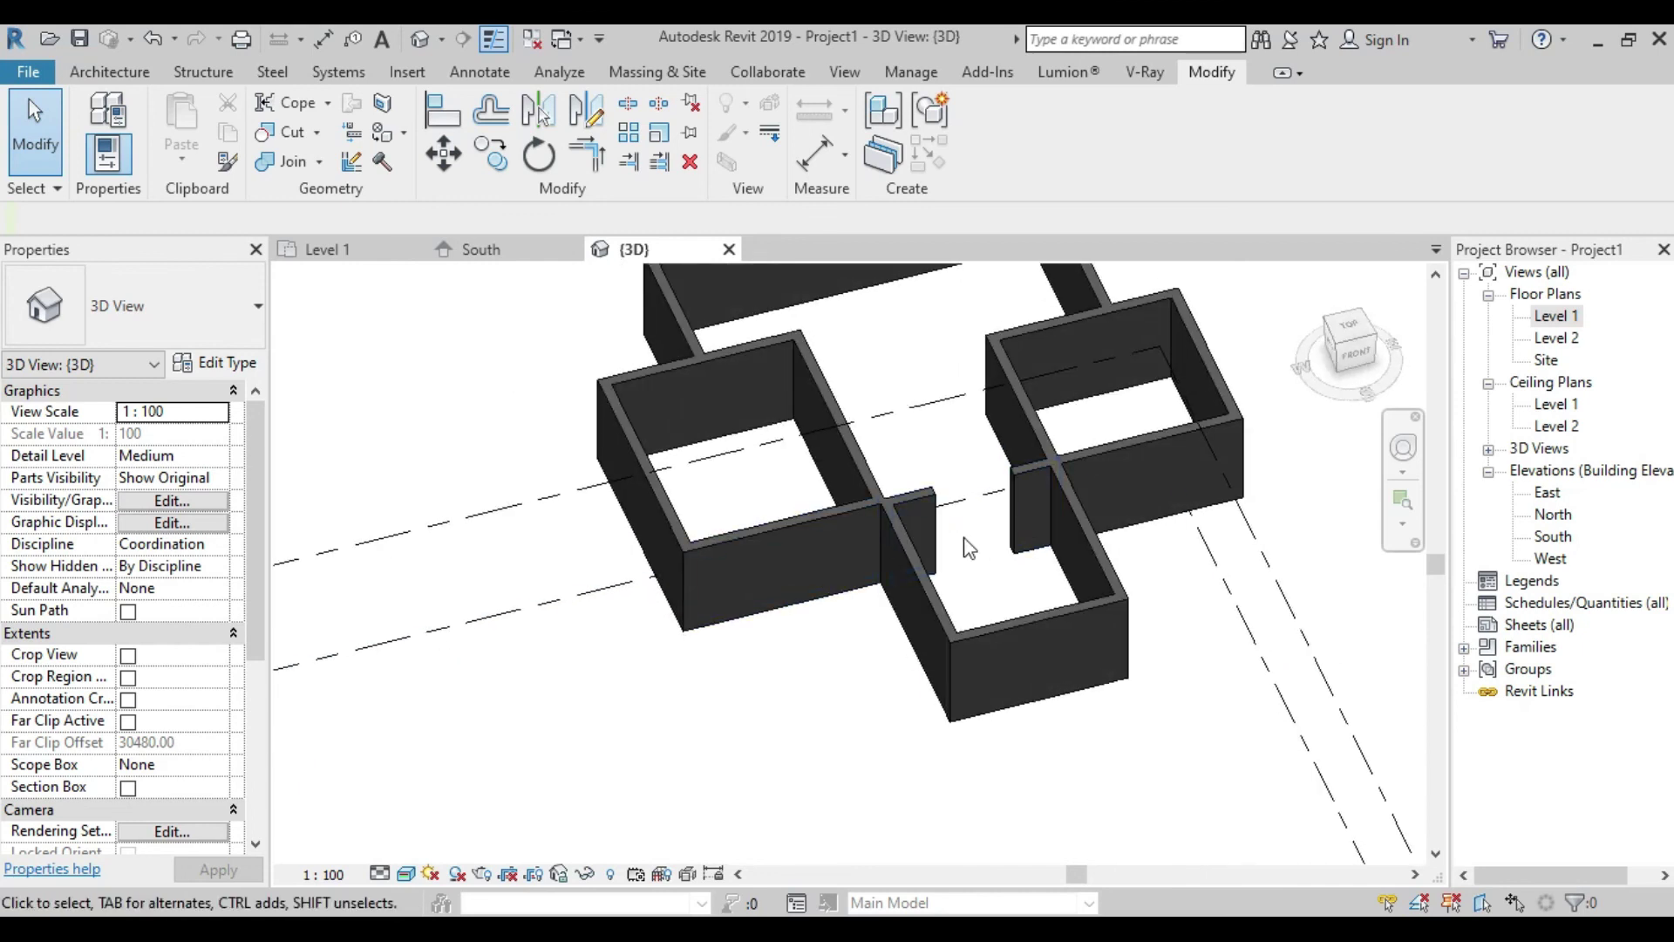
In the Level 1 plan, split the lower room's south wall with a 2.54 joint gap, about 179 from its west wall
{"action": "double_click", "coordinate": [1558, 318]}
{"action": "scroll", "coordinate": [750, 515], "scroll_direction": "down", "scroll_amount": 1}
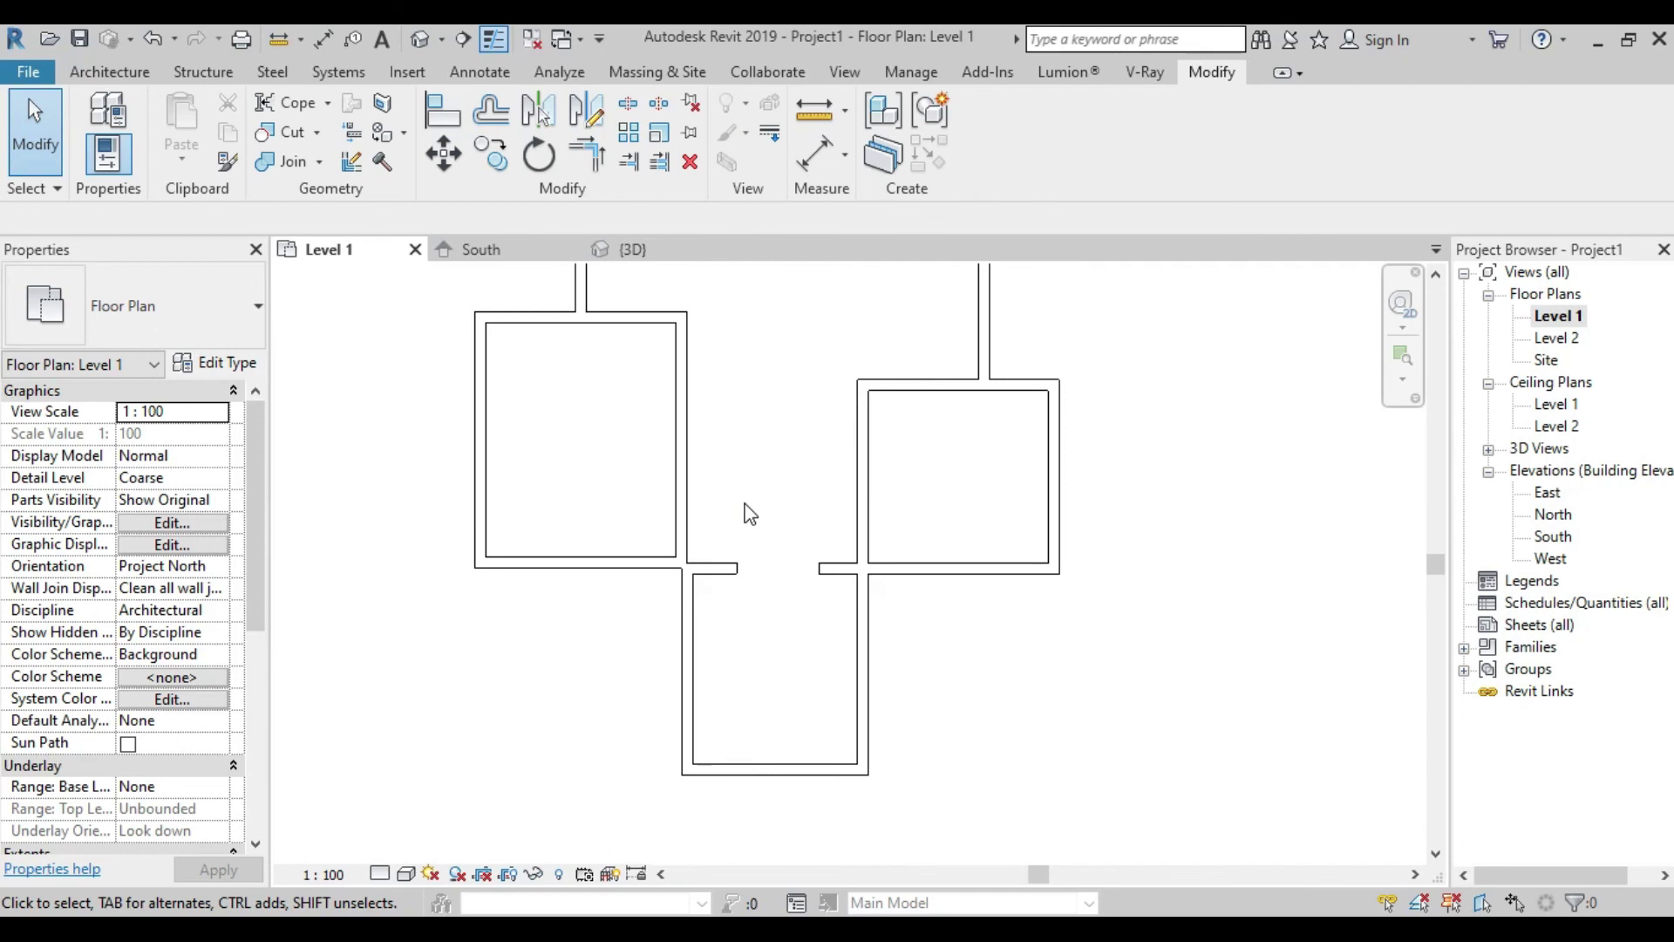
{"action": "left_click", "coordinate": [660, 112]}
{"action": "middle_click_drag", "start_coordinate": [889, 736], "coordinate": [882, 624]}
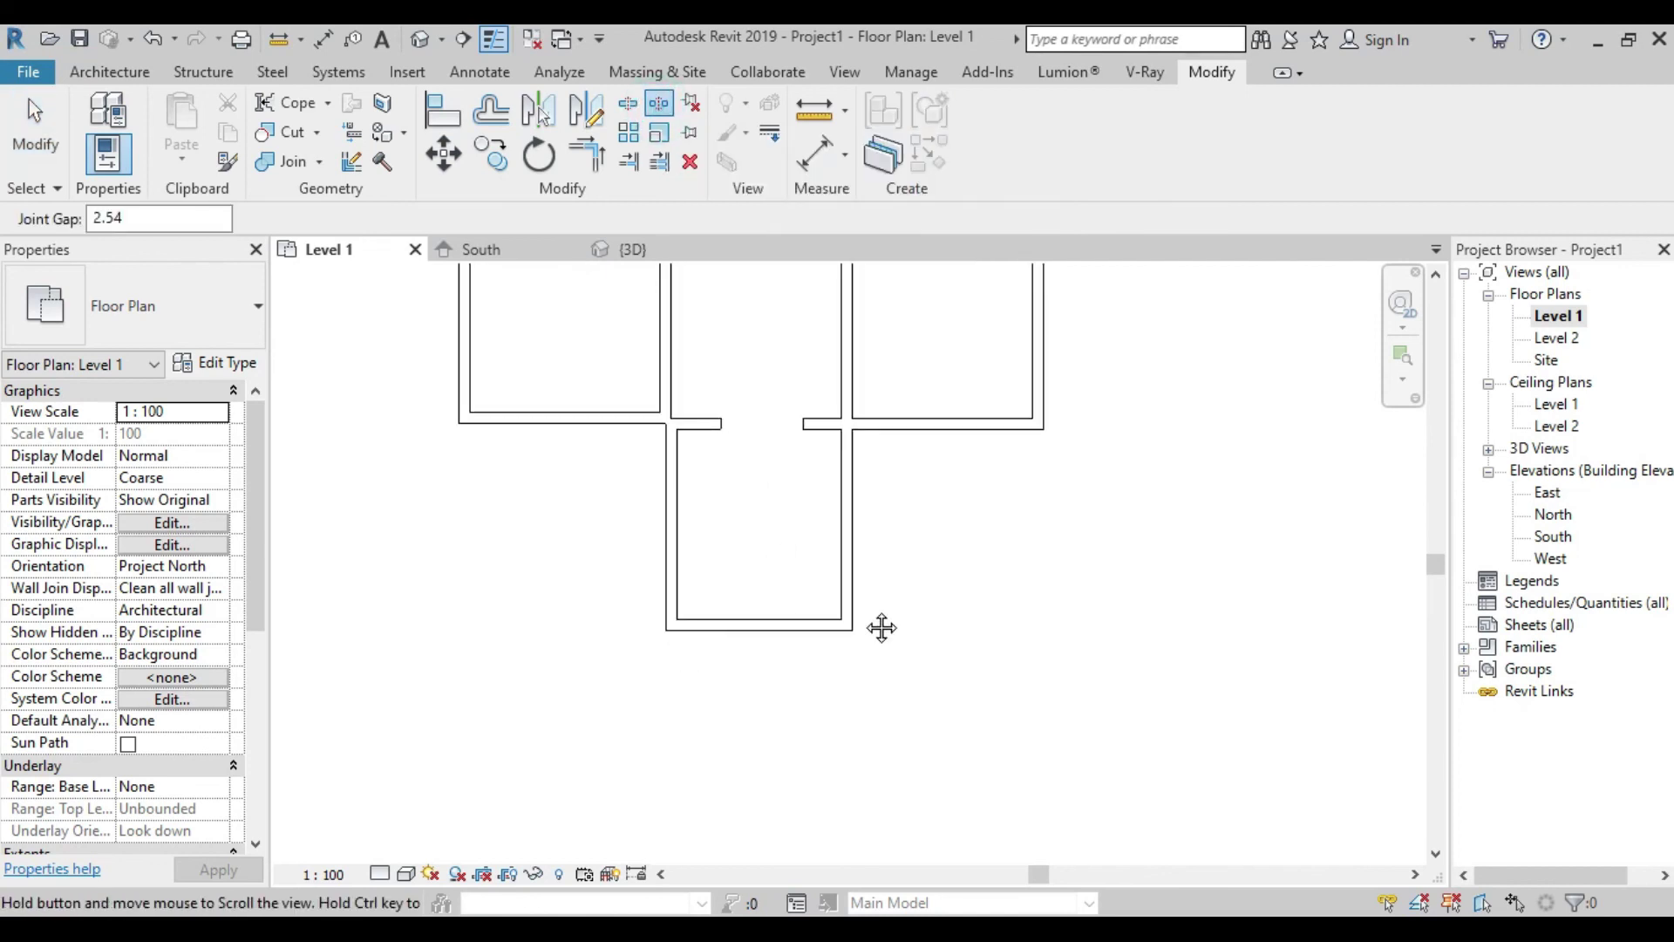
{"action": "left_click", "coordinate": [742, 624]}
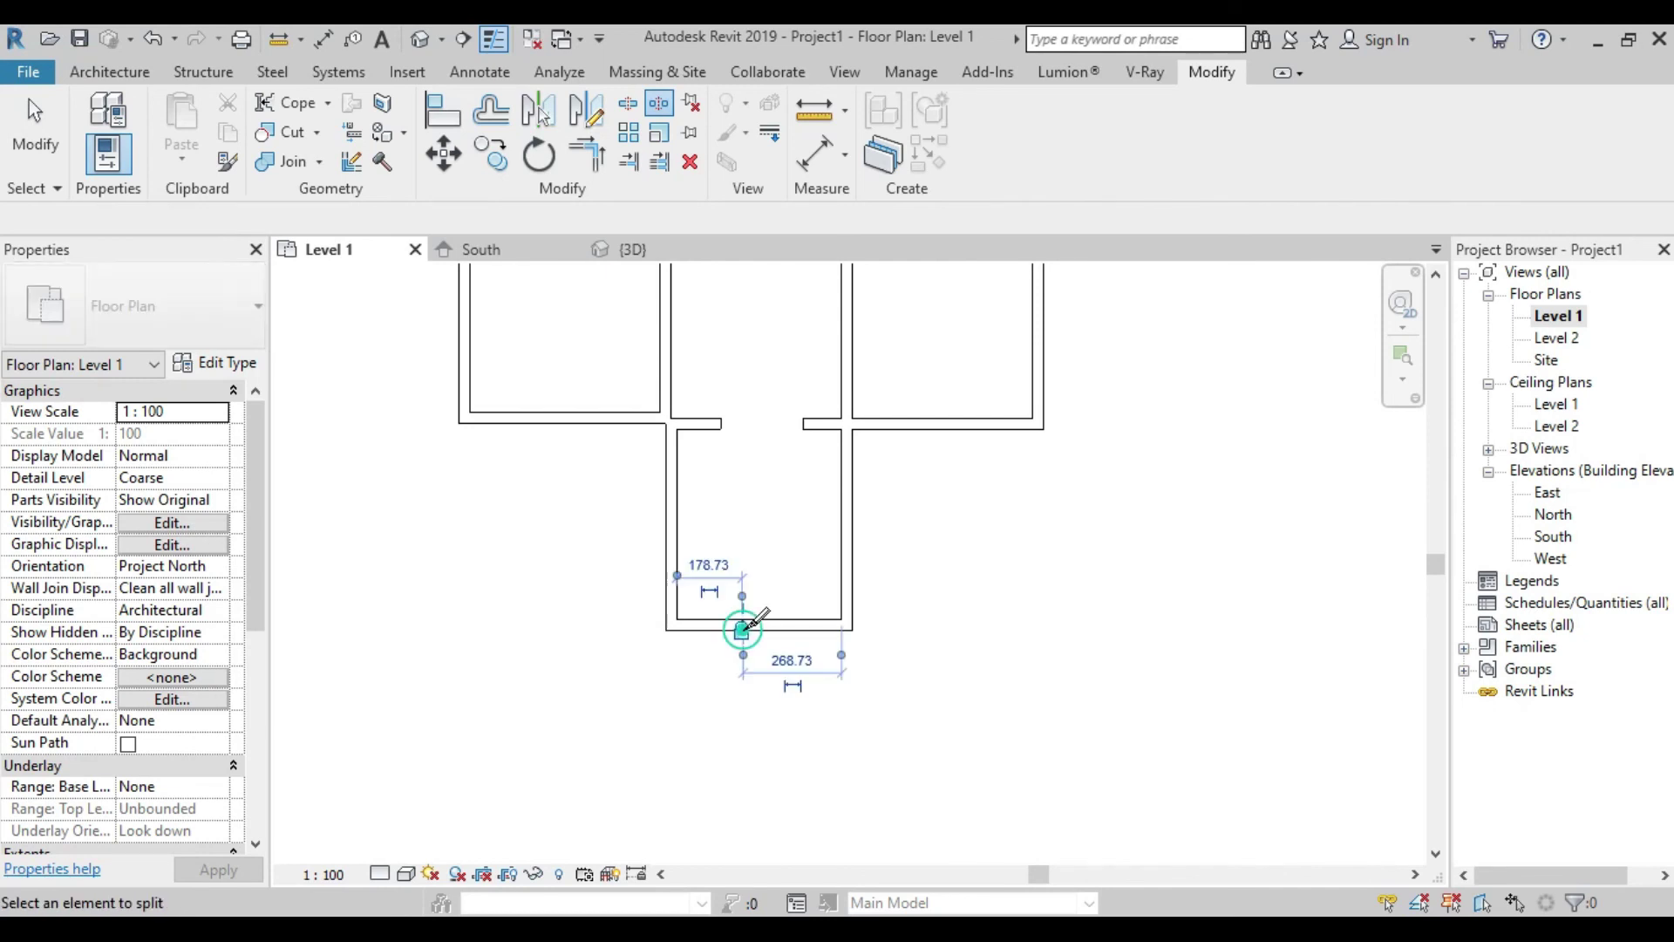
{"action": "scroll", "coordinate": [751, 628], "scroll_direction": "up", "scroll_amount": 3}
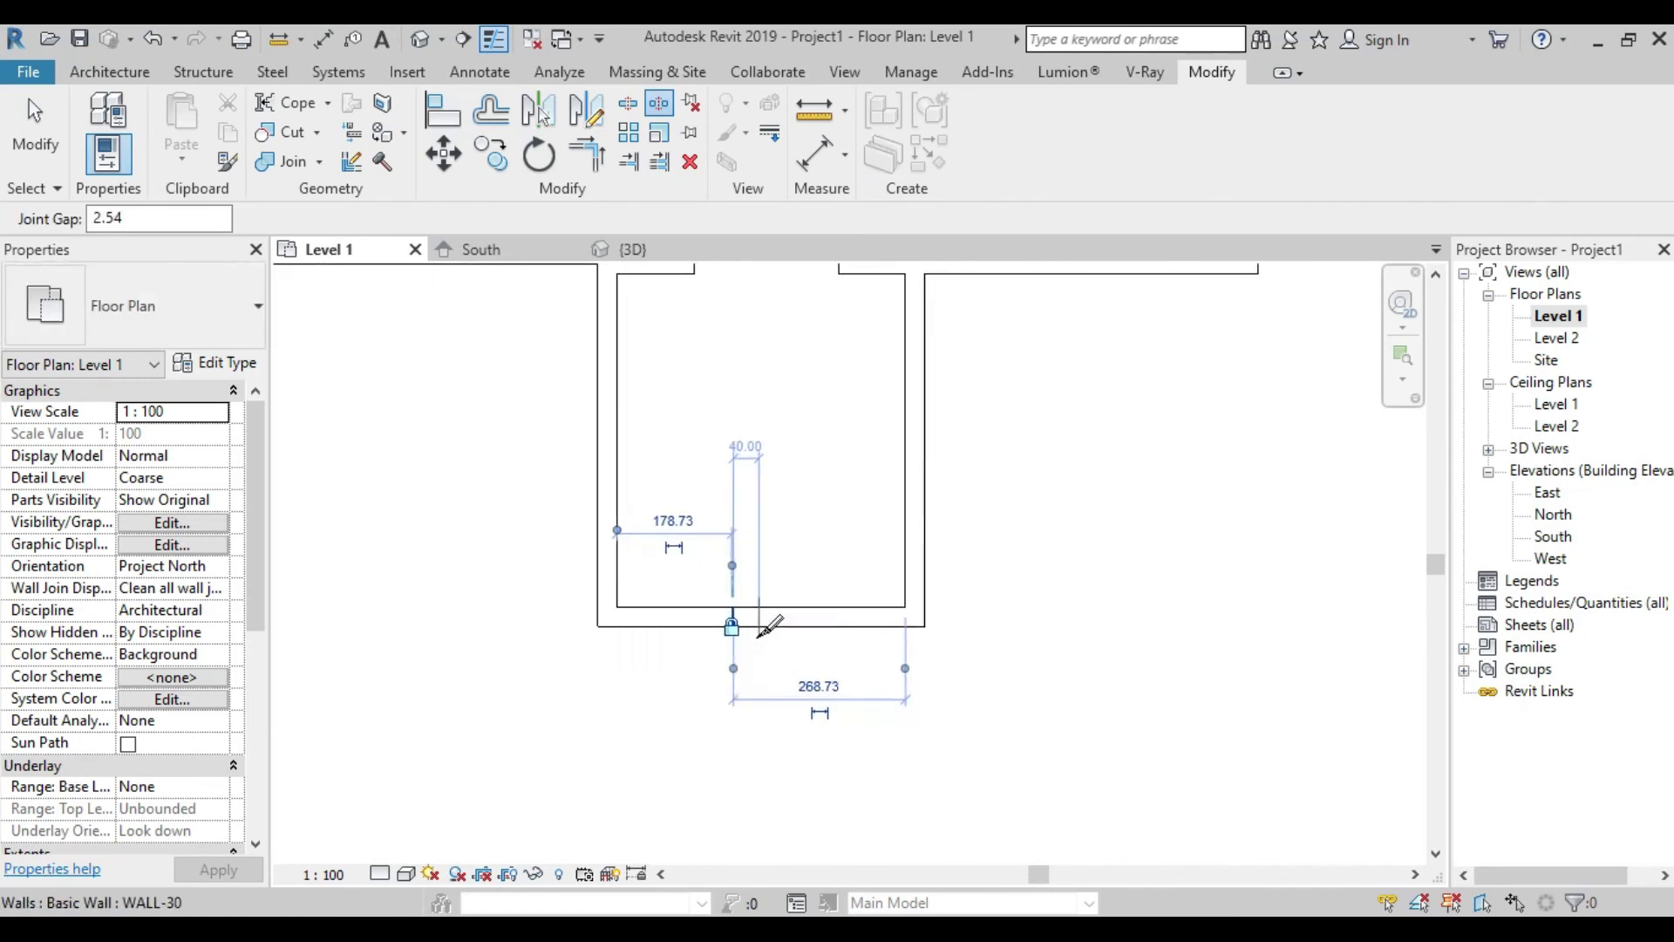
{"action": "scroll", "coordinate": [702, 575], "scroll_direction": "up", "scroll_amount": 5}
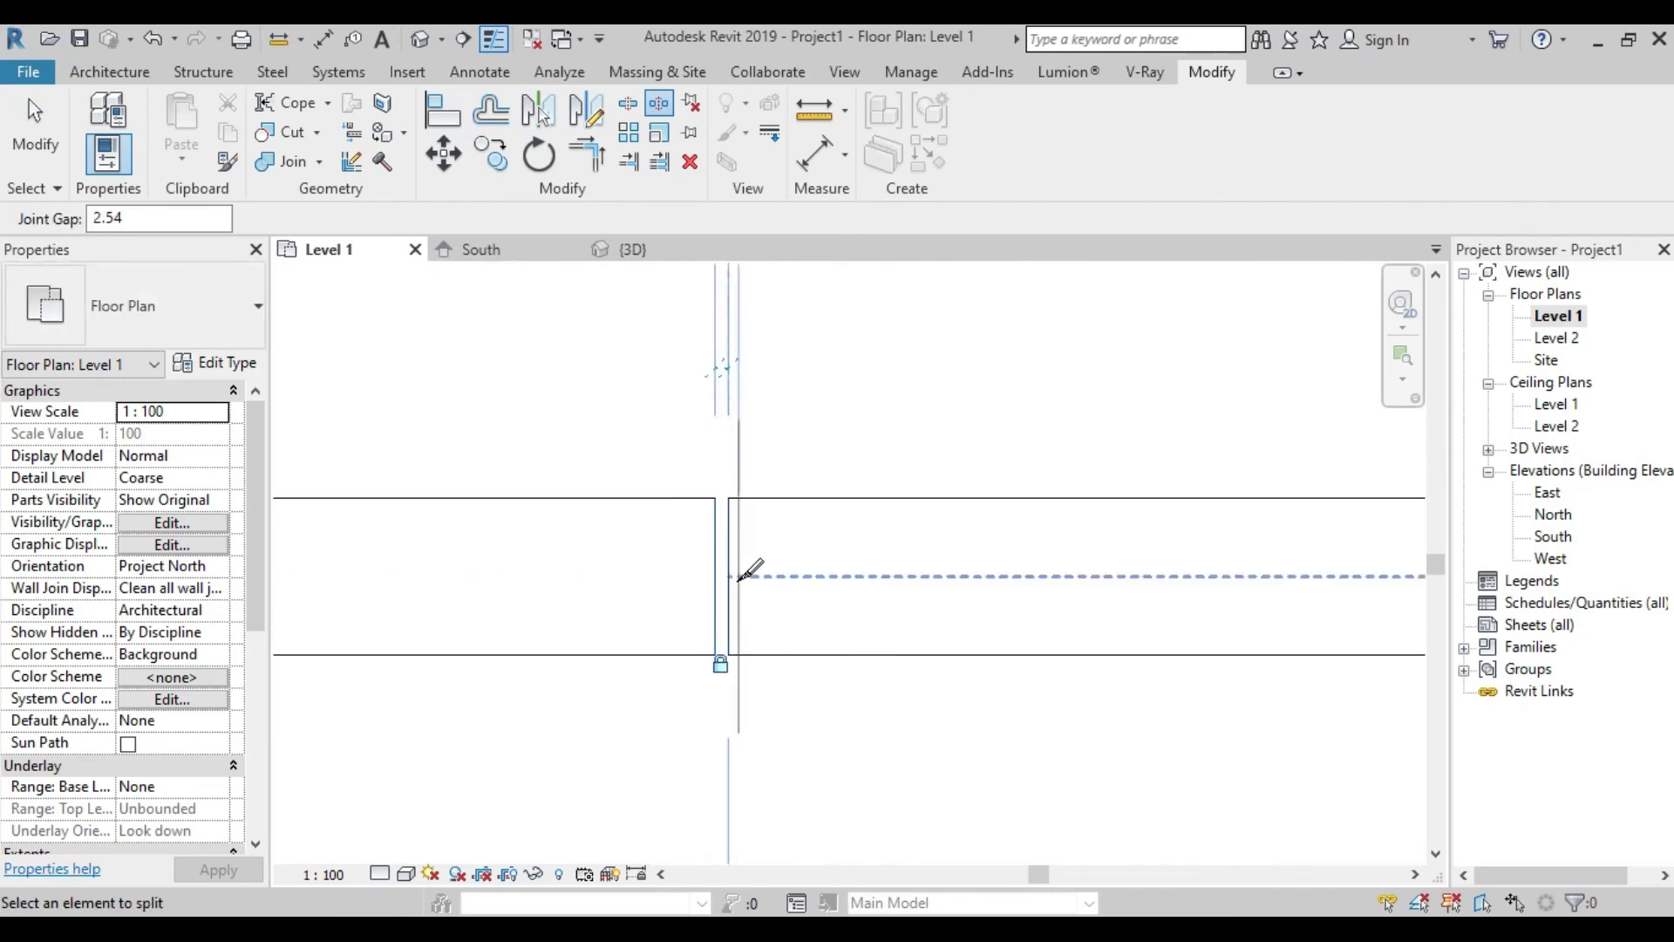
Try to set the joint gap of Split with Gap to 50
{"action": "right_click", "coordinate": [816, 402]}
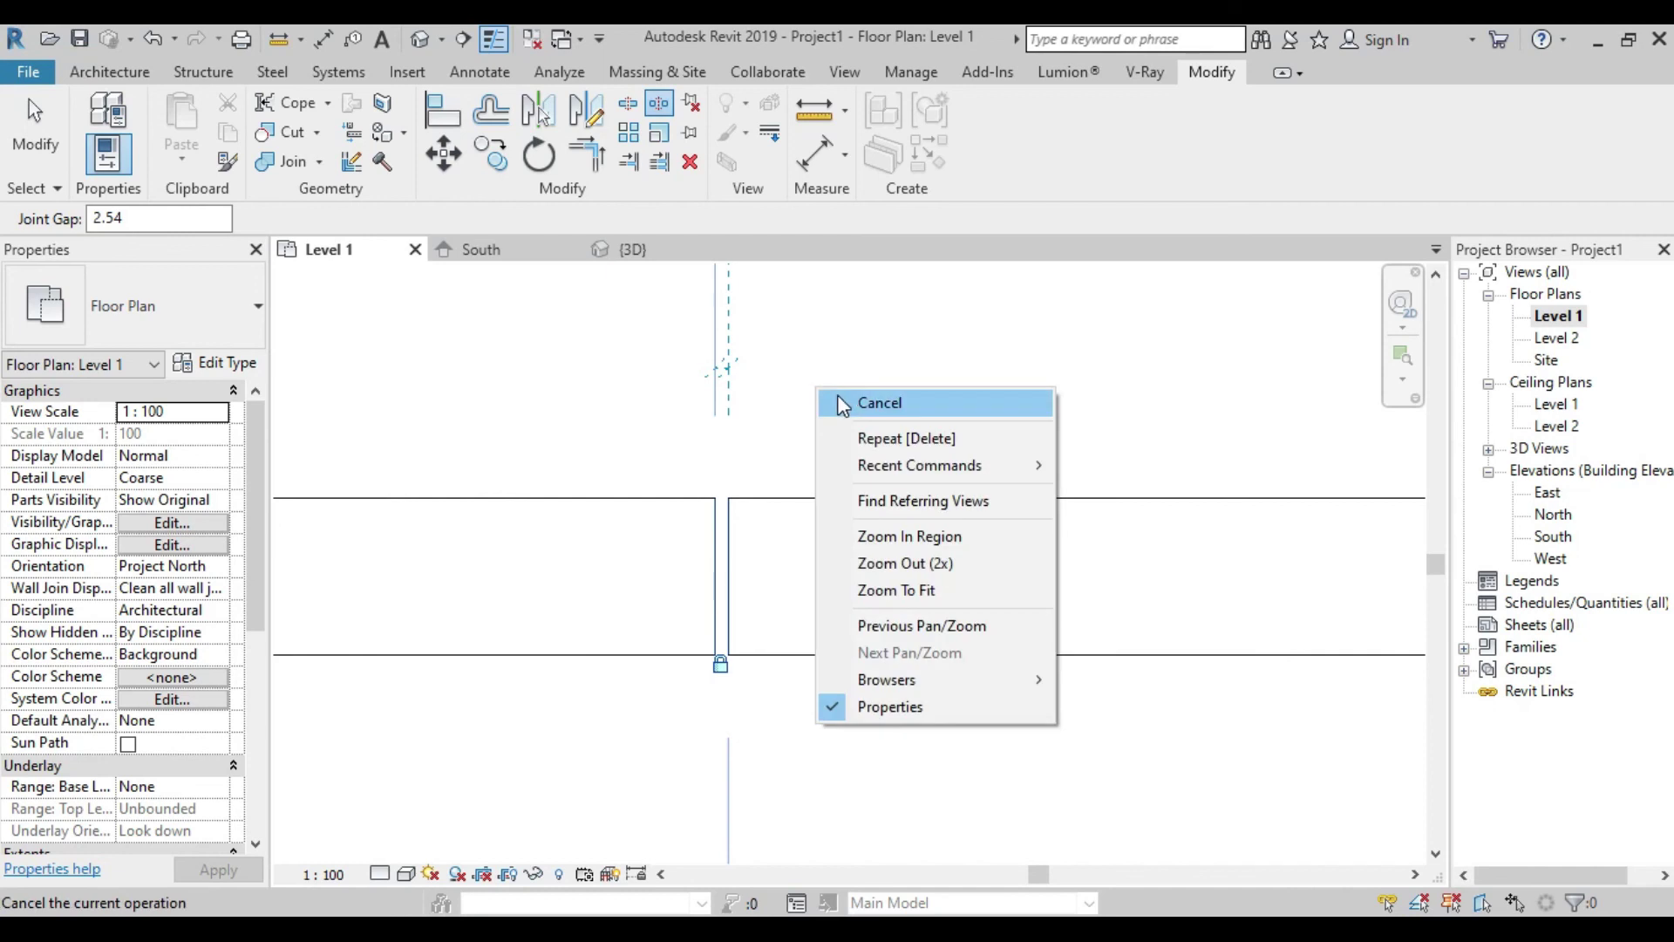
{"action": "left_click", "coordinate": [140, 219]}
{"action": "left_click_drag", "start_coordinate": [148, 217], "coordinate": [31, 225]}
{"action": "type", "text": "50"}
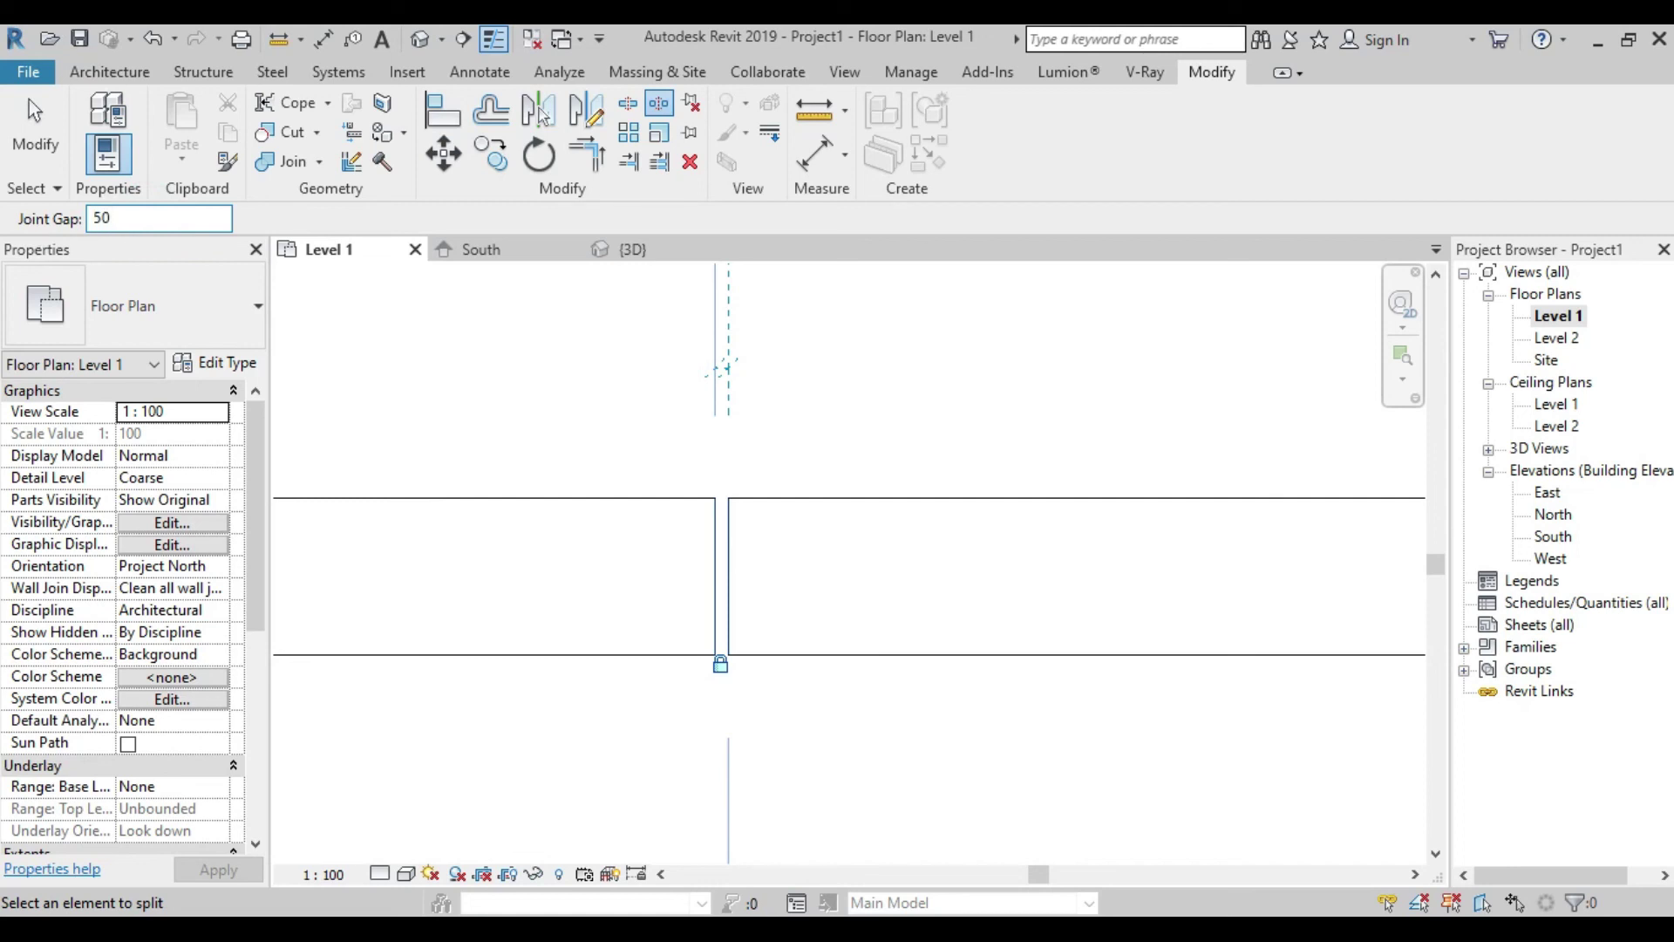
{"action": "key", "text": "Return"}
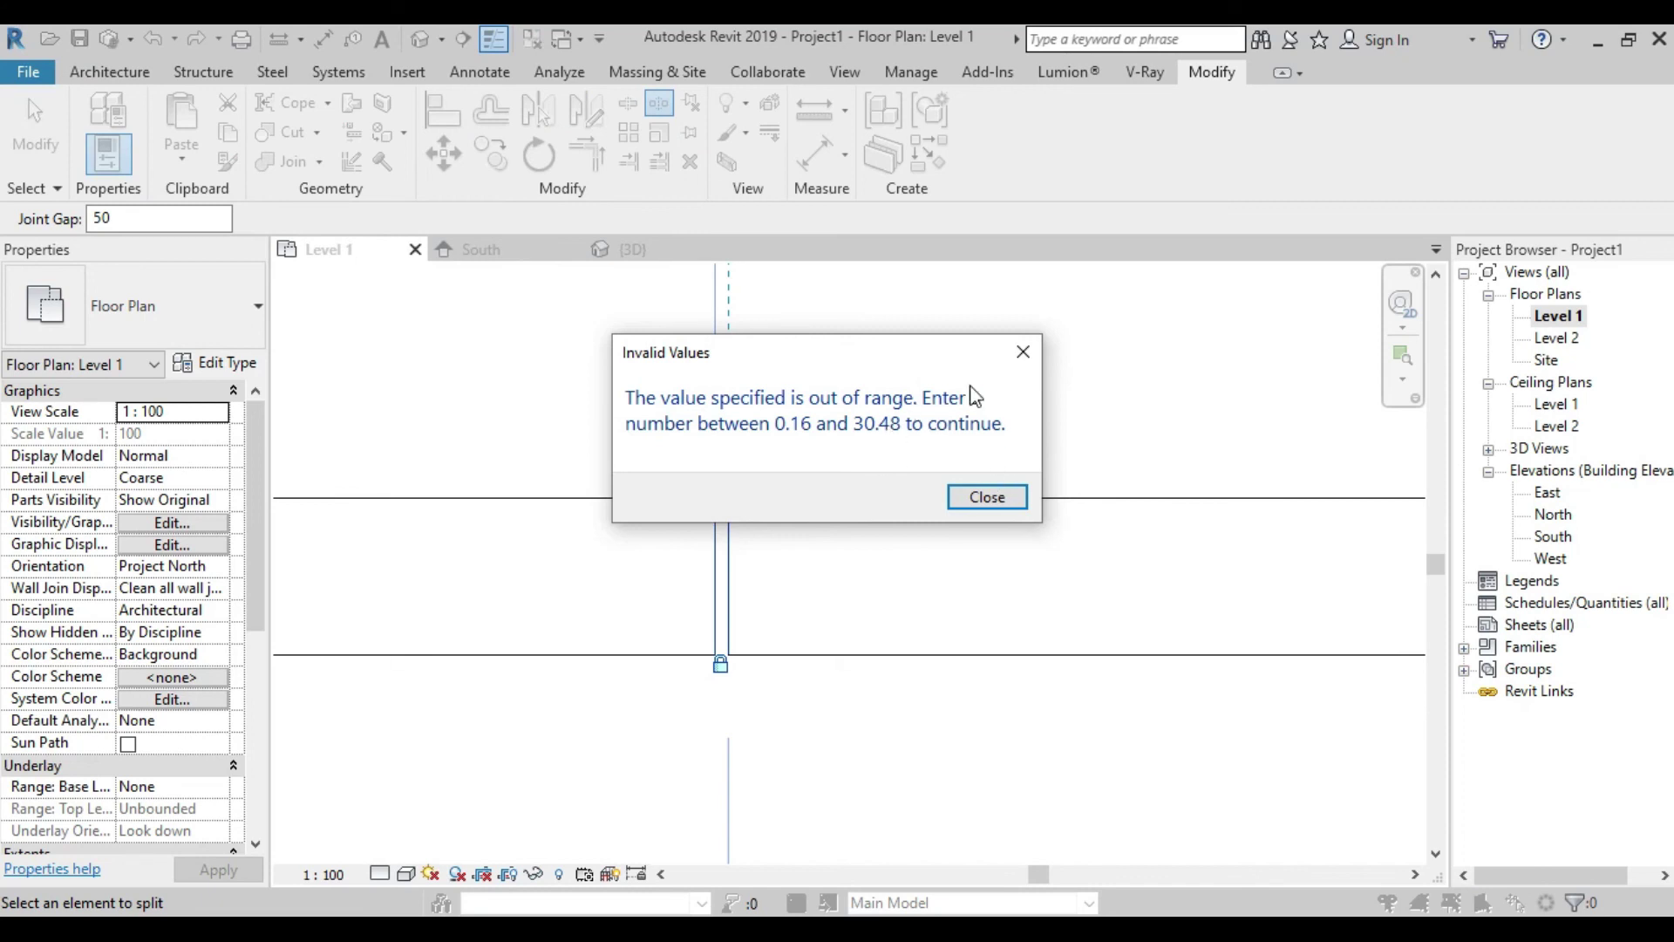
{"action": "left_click", "coordinate": [1007, 499]}
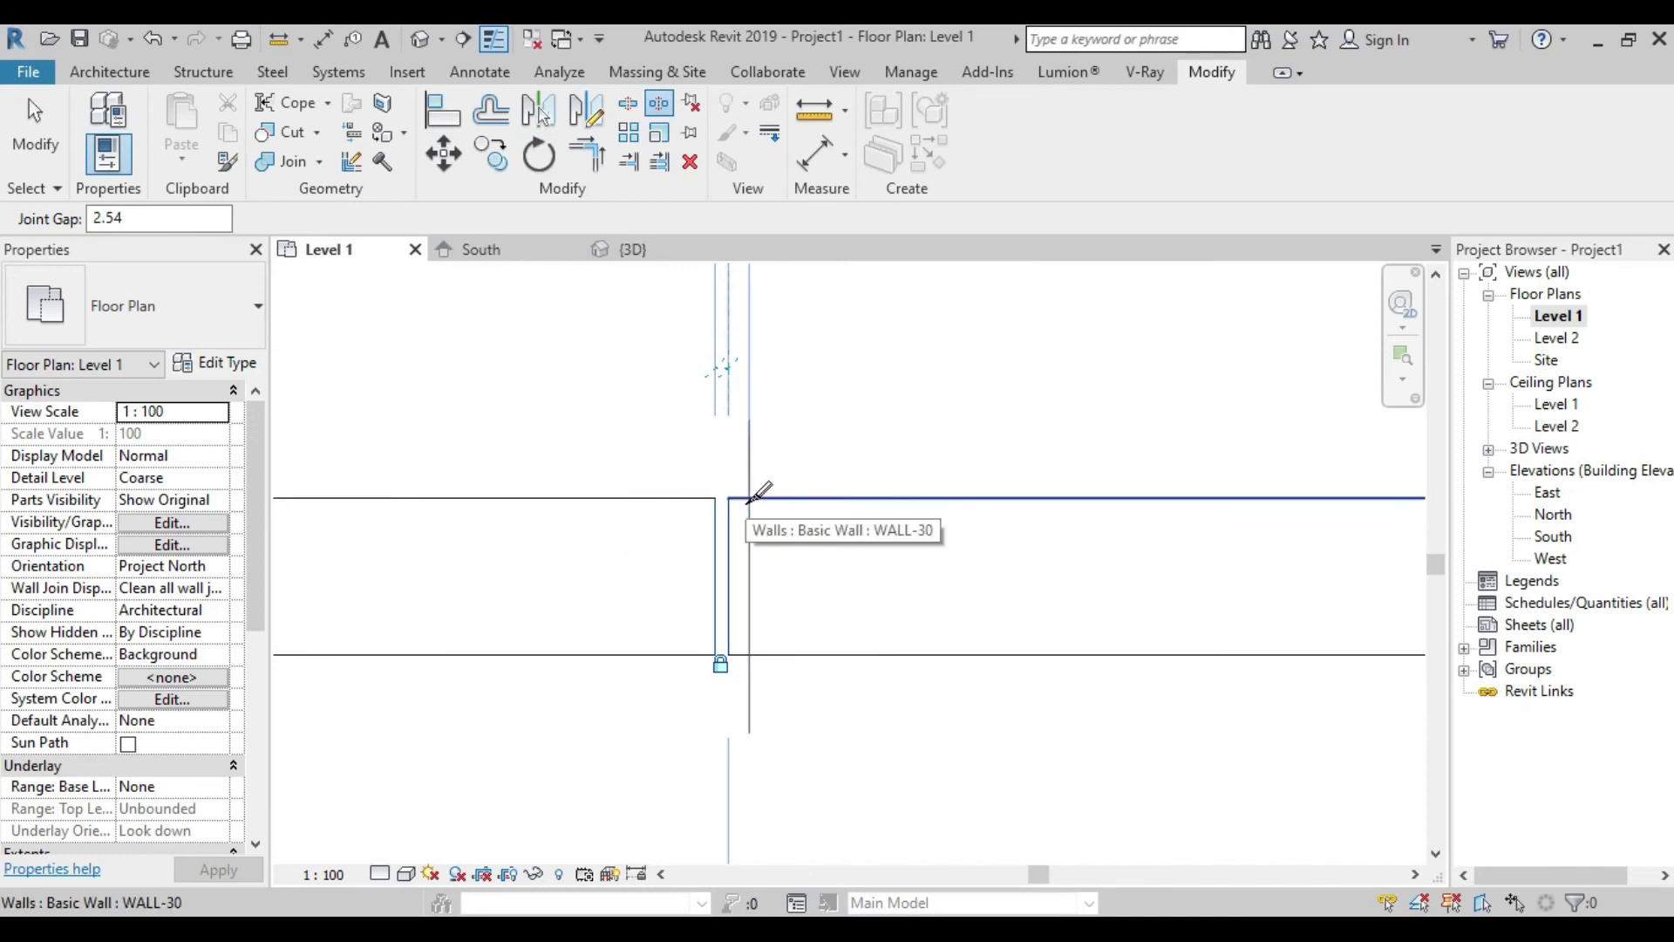
Split the lower room's south wall at two points east of the joint gap with Split Element, about 30 and 126 from the gap
{"action": "left_click", "coordinate": [628, 103]}
{"action": "scroll", "coordinate": [639, 598], "scroll_direction": "down", "scroll_amount": 2}
{"action": "left_click", "coordinate": [801, 534]}
{"action": "left_click", "coordinate": [1130, 530]}
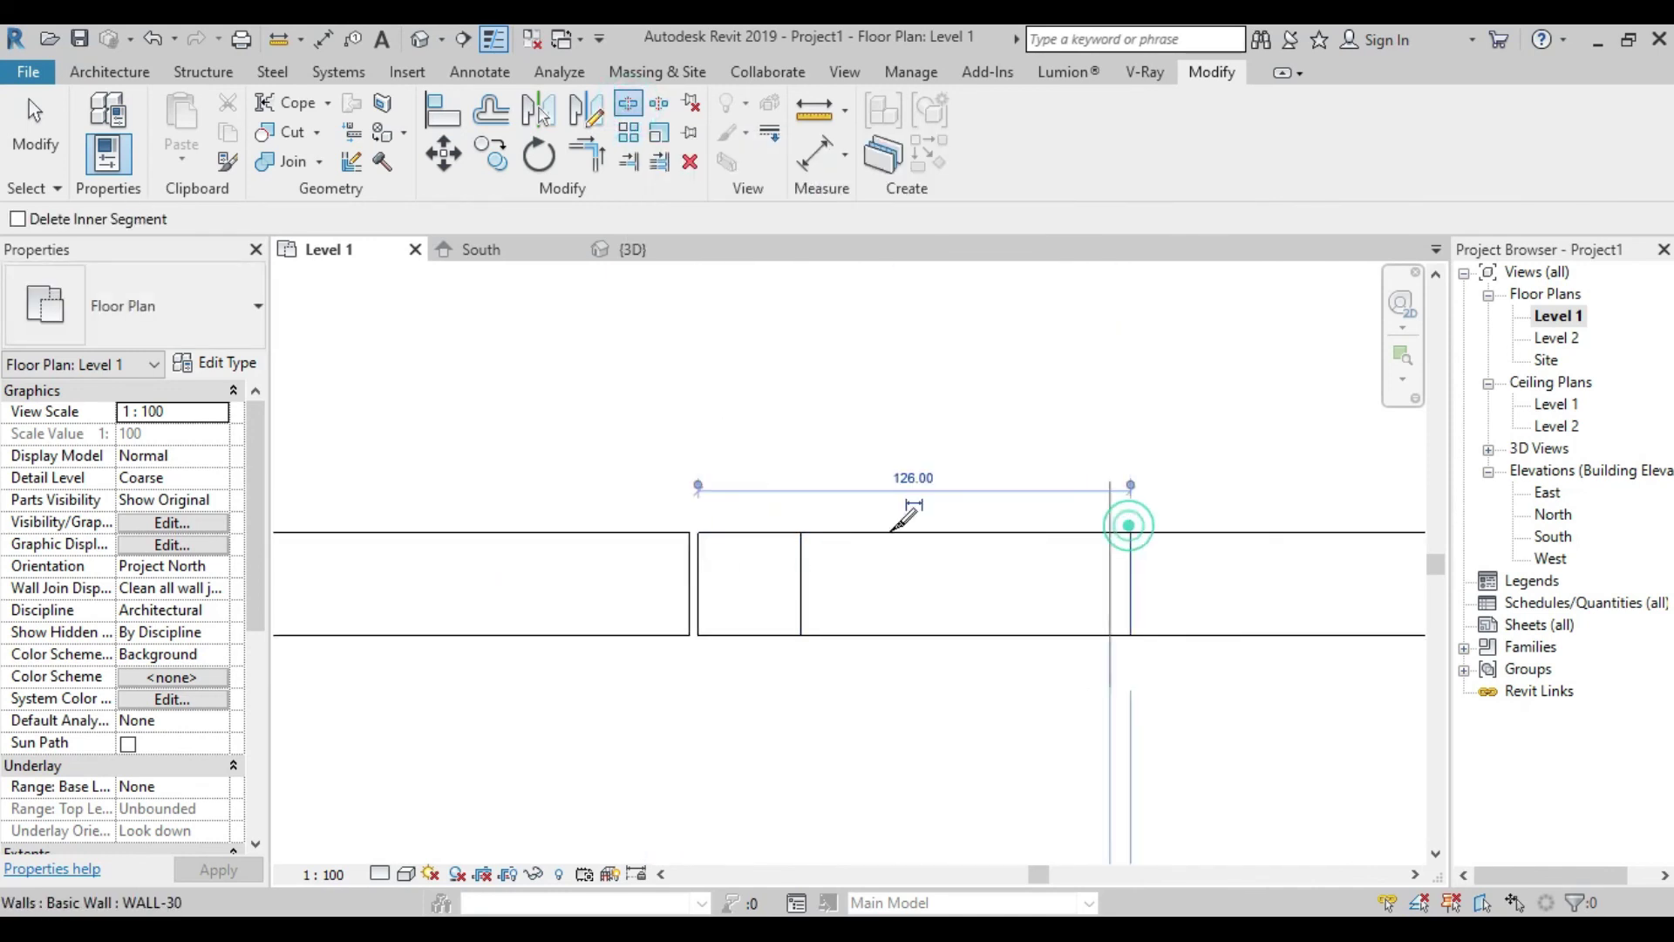
{"action": "scroll", "coordinate": [931, 480], "scroll_direction": "down", "scroll_amount": 2}
{"action": "right_click", "coordinate": [950, 452]}
{"action": "left_click", "coordinate": [976, 471]}
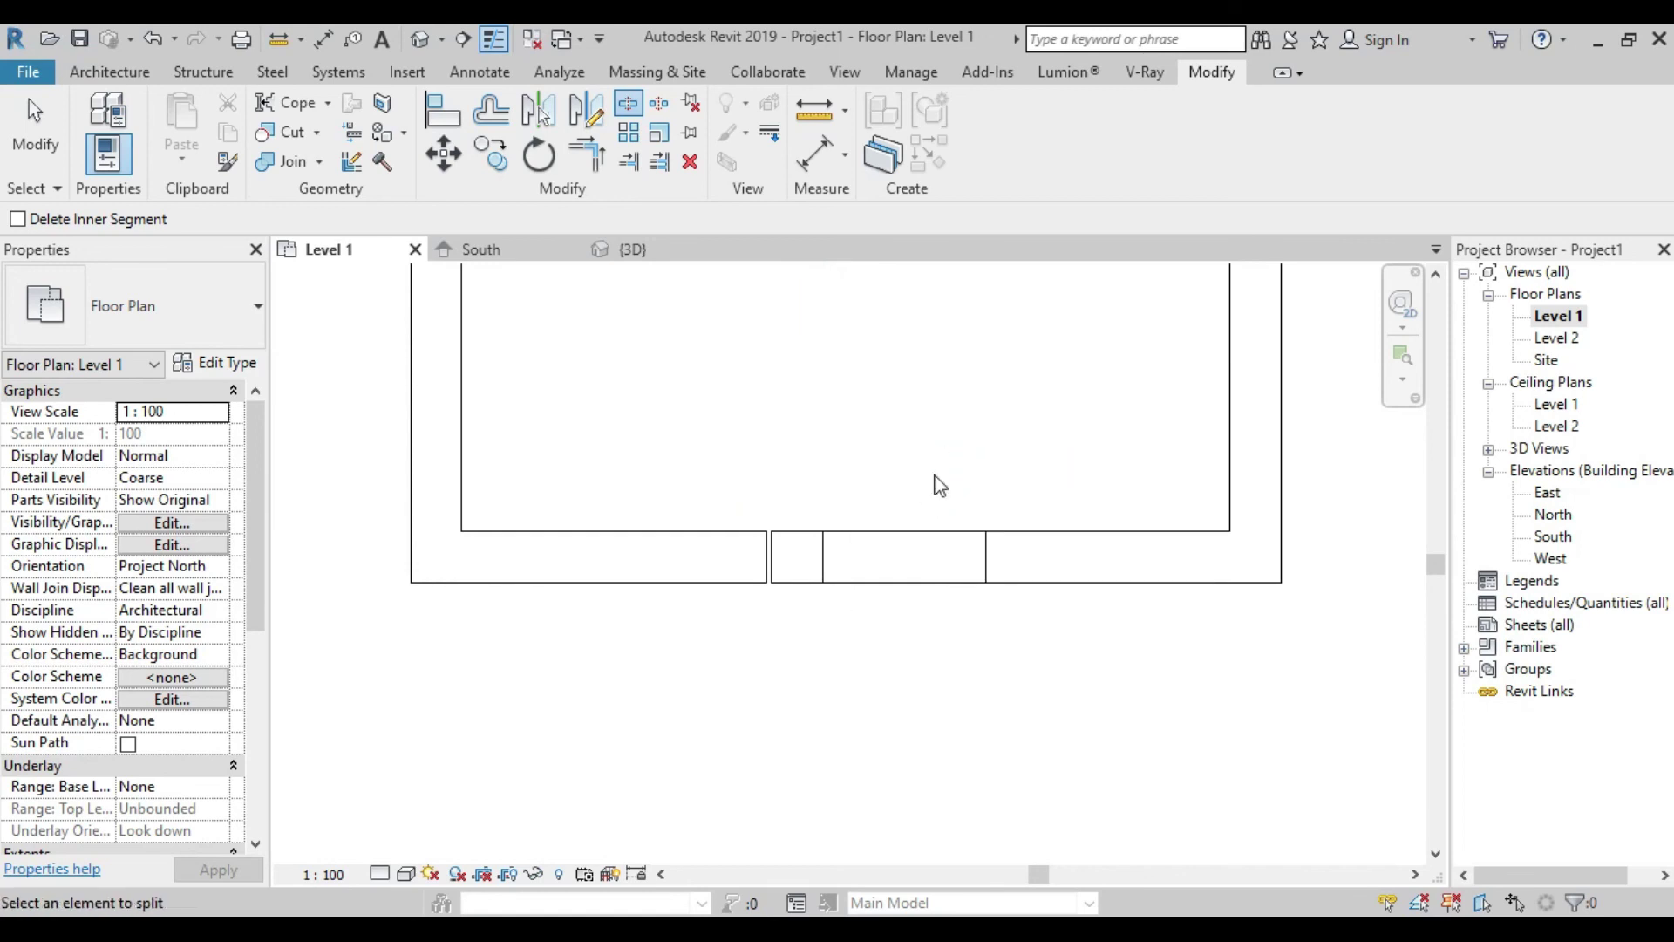
{"action": "right_click", "coordinate": [922, 471]}
{"action": "left_click", "coordinate": [964, 484]}
Delete the 96 long segment and the short piece beside the joint gap to open the lower room's south wall
{"action": "left_click", "coordinate": [908, 531]}
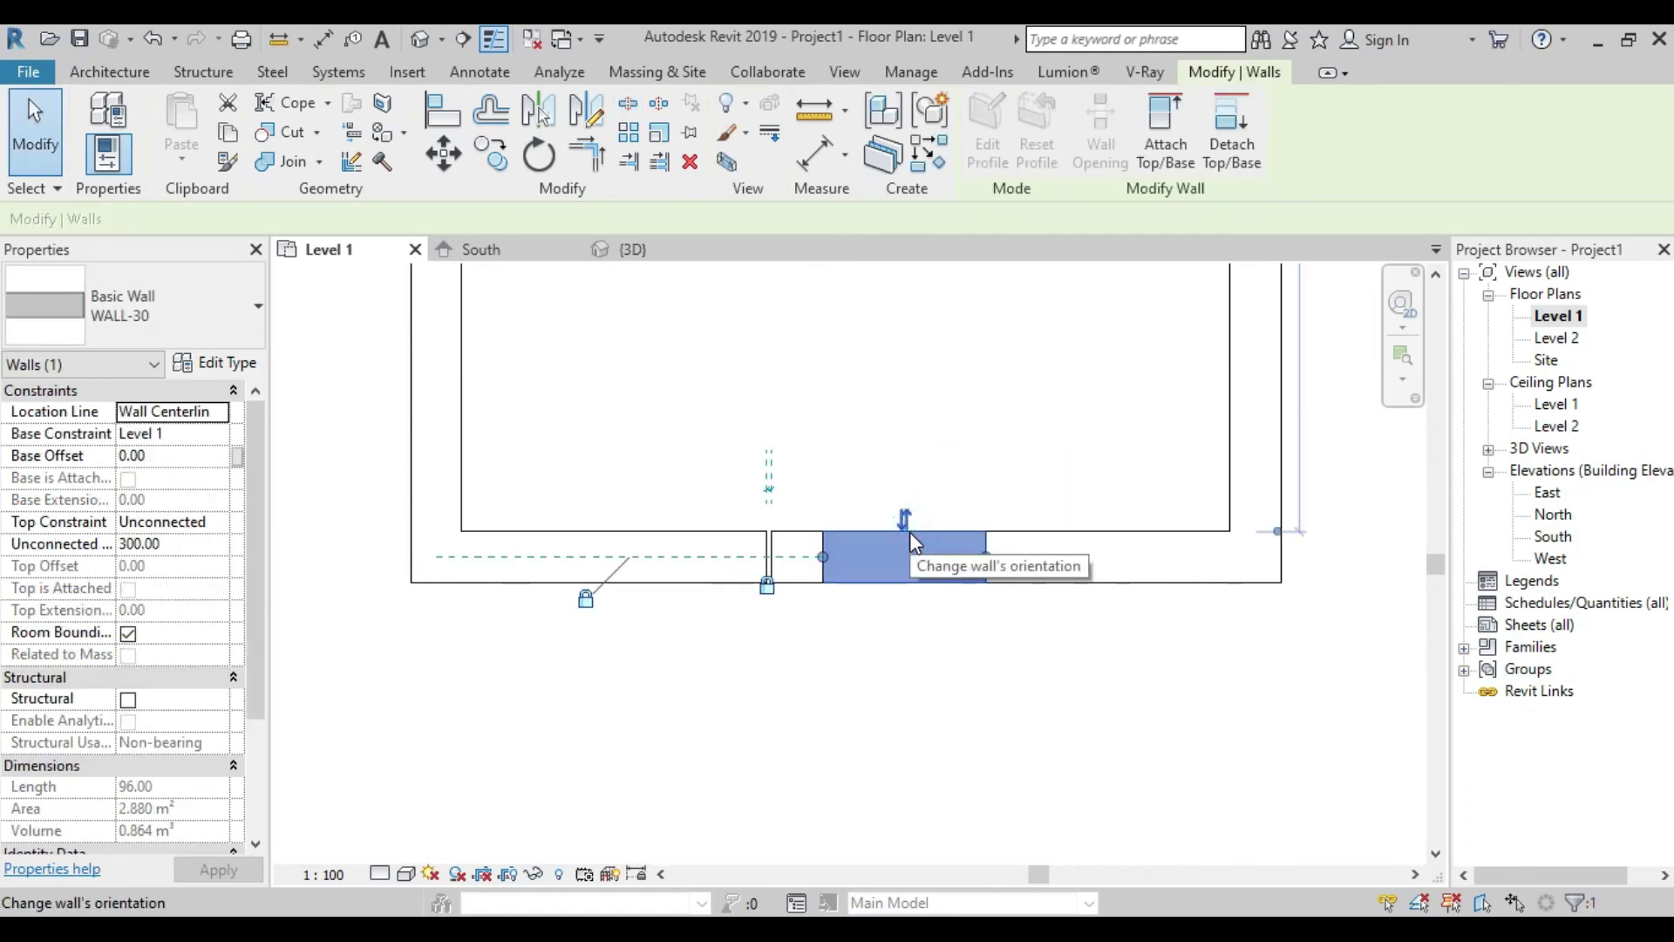
{"action": "key", "text": "Delete"}
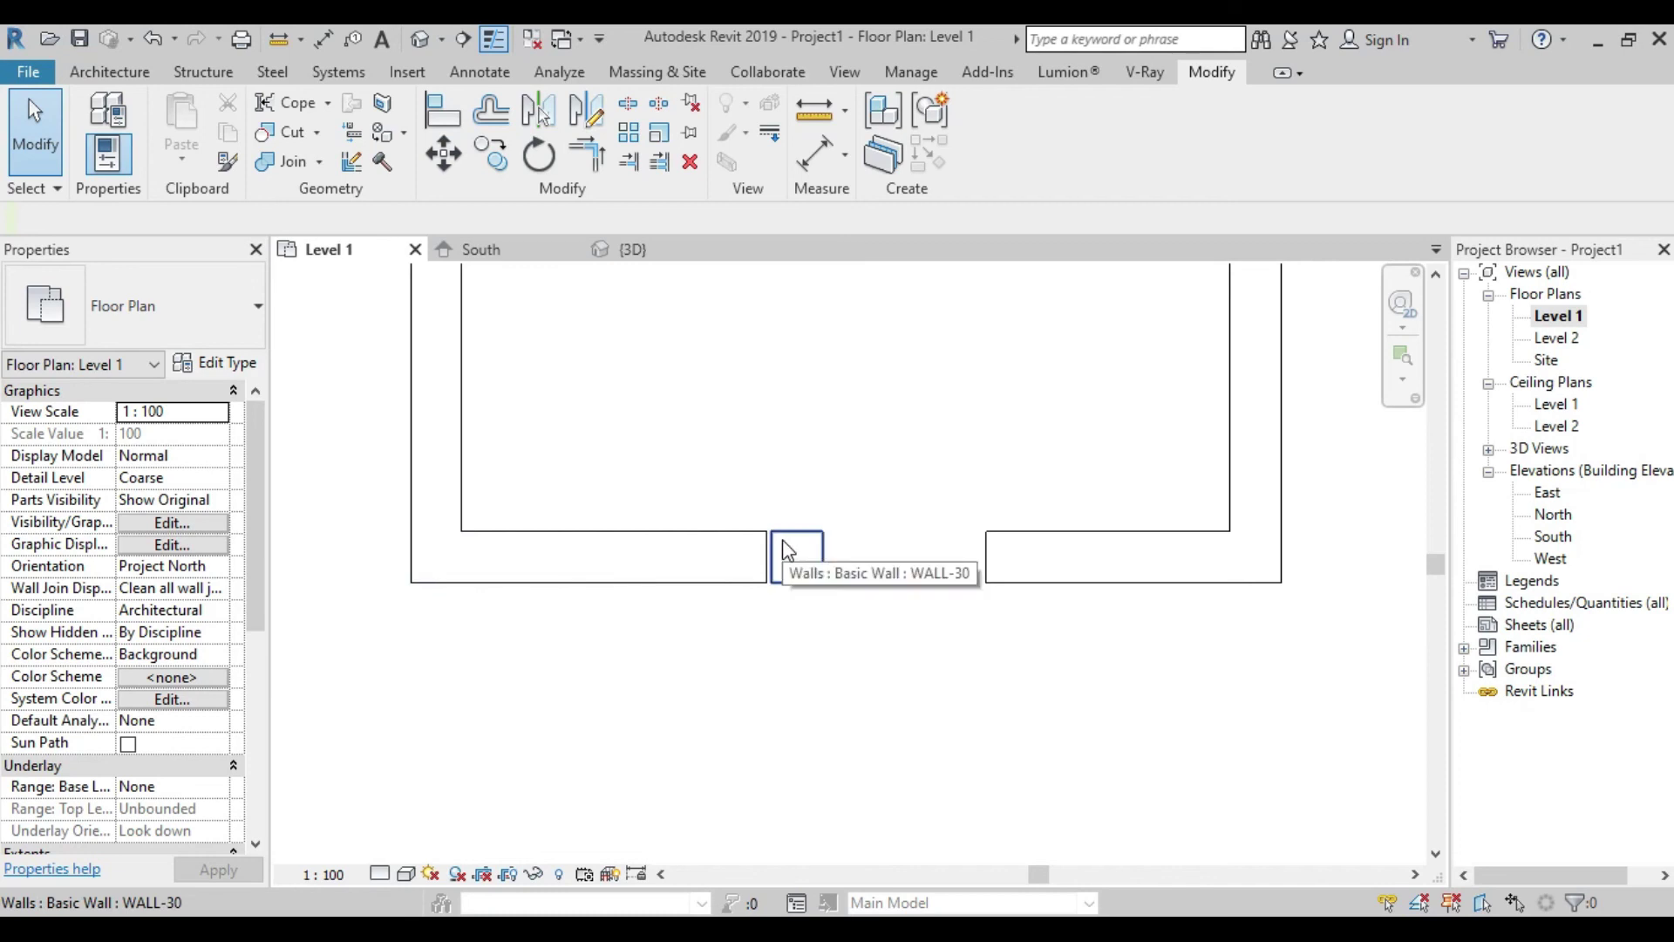
{"action": "left_click", "coordinate": [774, 567]}
{"action": "key", "text": "Delete"}
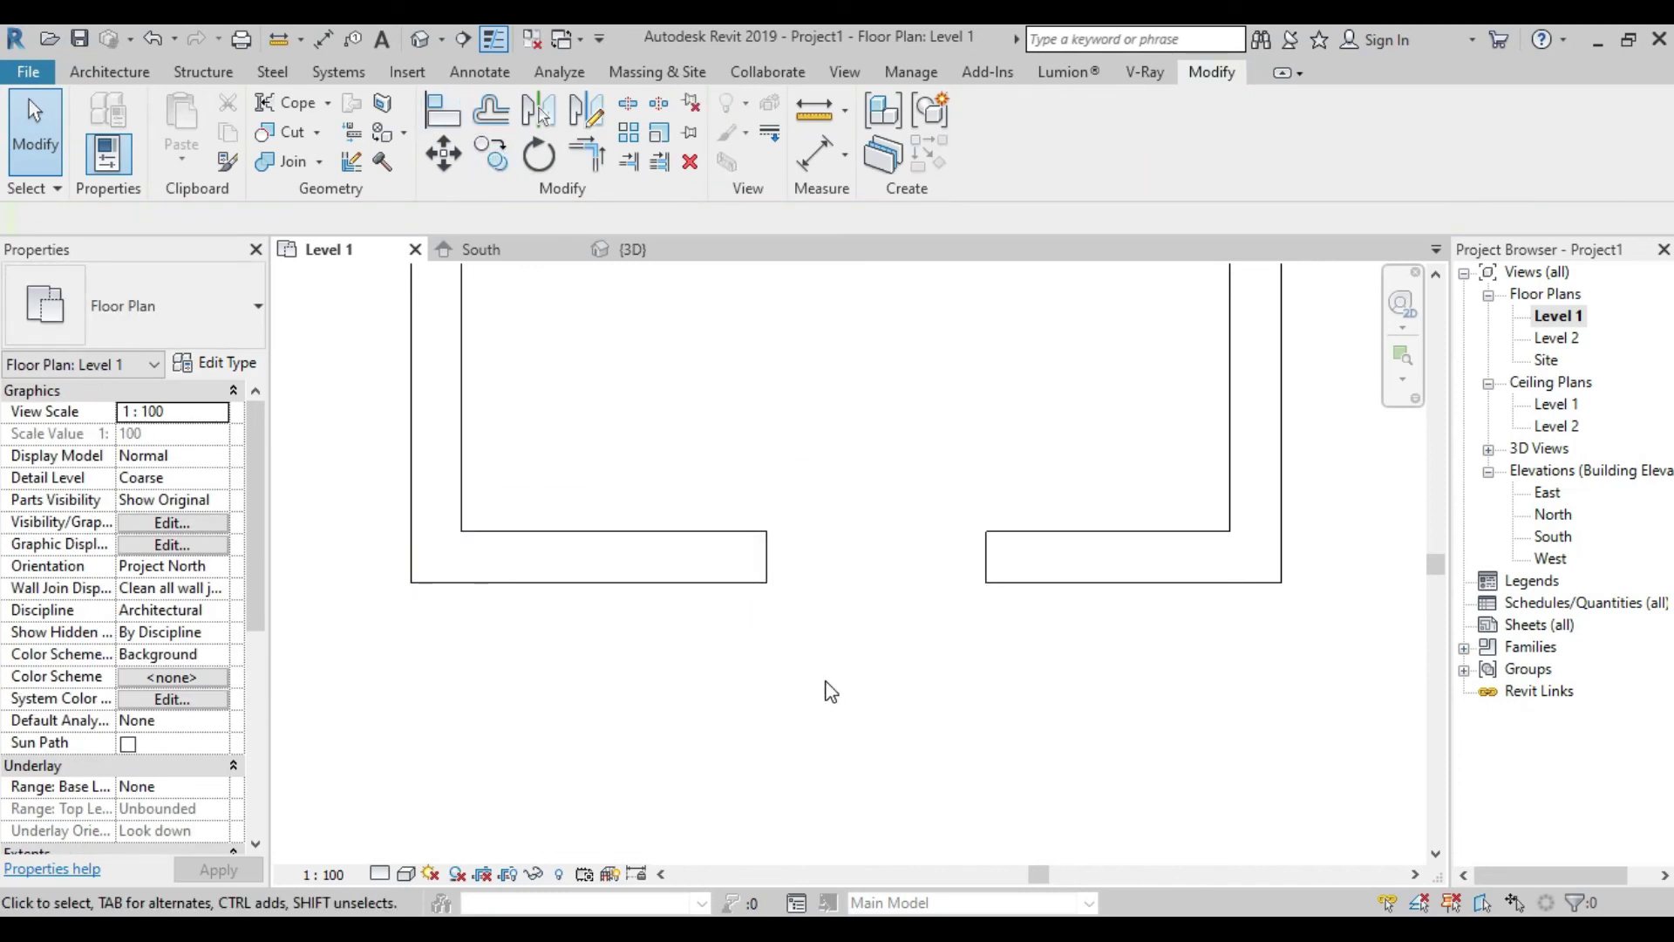
{"action": "scroll", "coordinate": [830, 691], "scroll_direction": "down", "scroll_amount": 1}
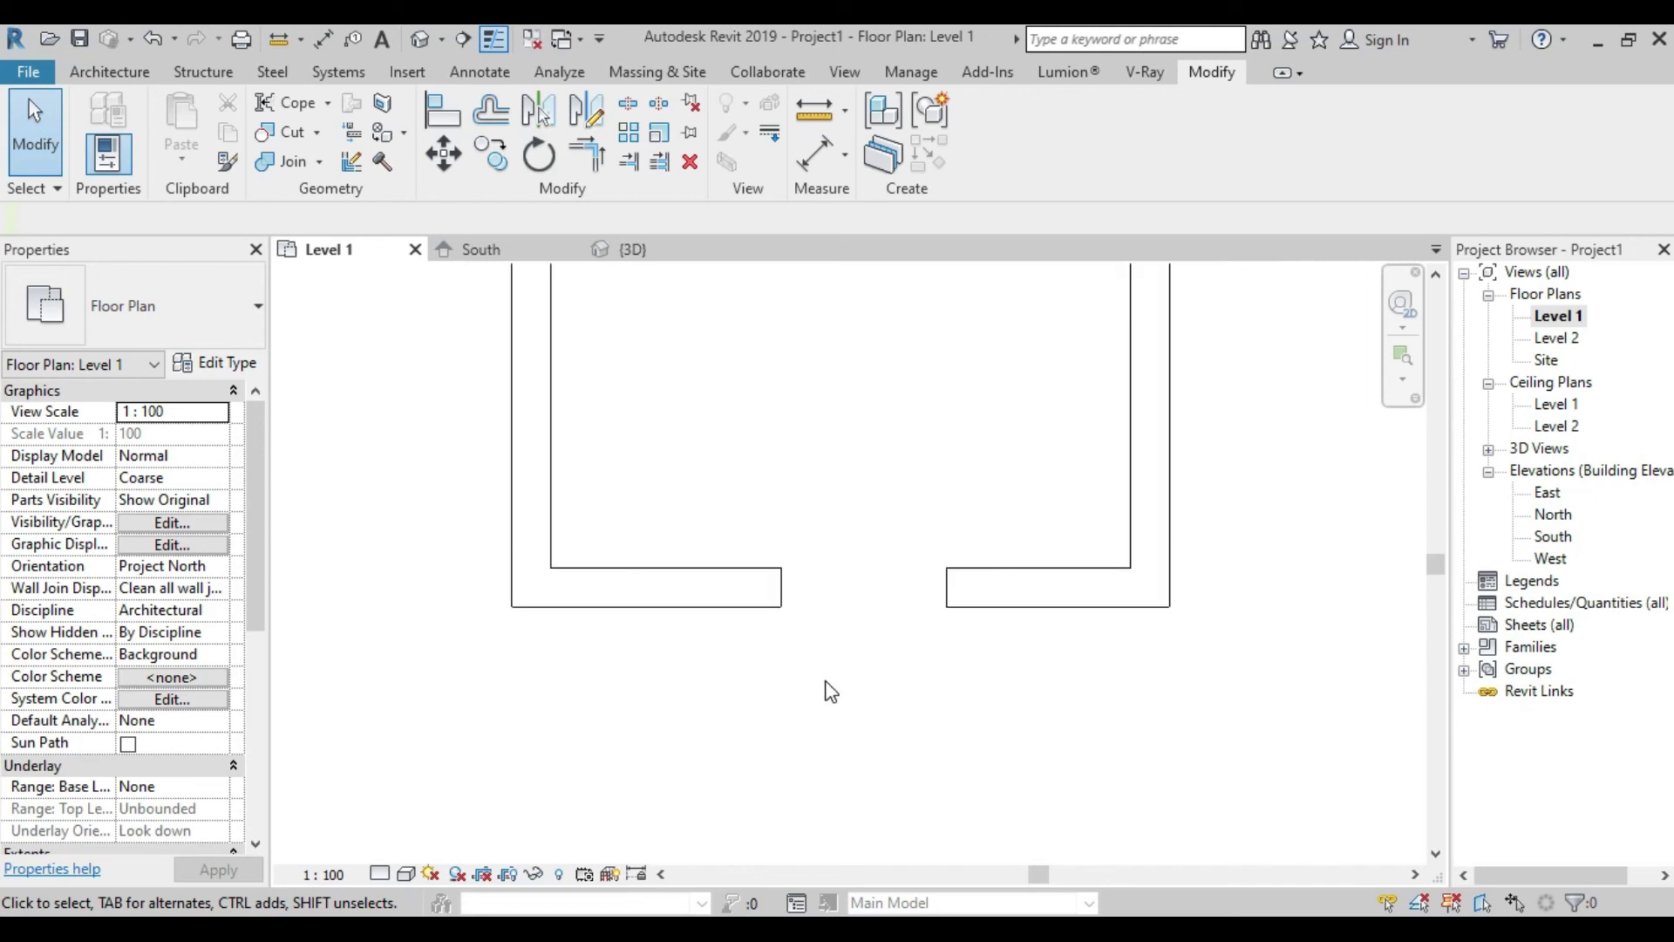
{"action": "scroll", "coordinate": [830, 691], "scroll_direction": "down", "scroll_amount": 2}
{"action": "middle_click_drag", "start_coordinate": [839, 512], "coordinate": [835, 633]}
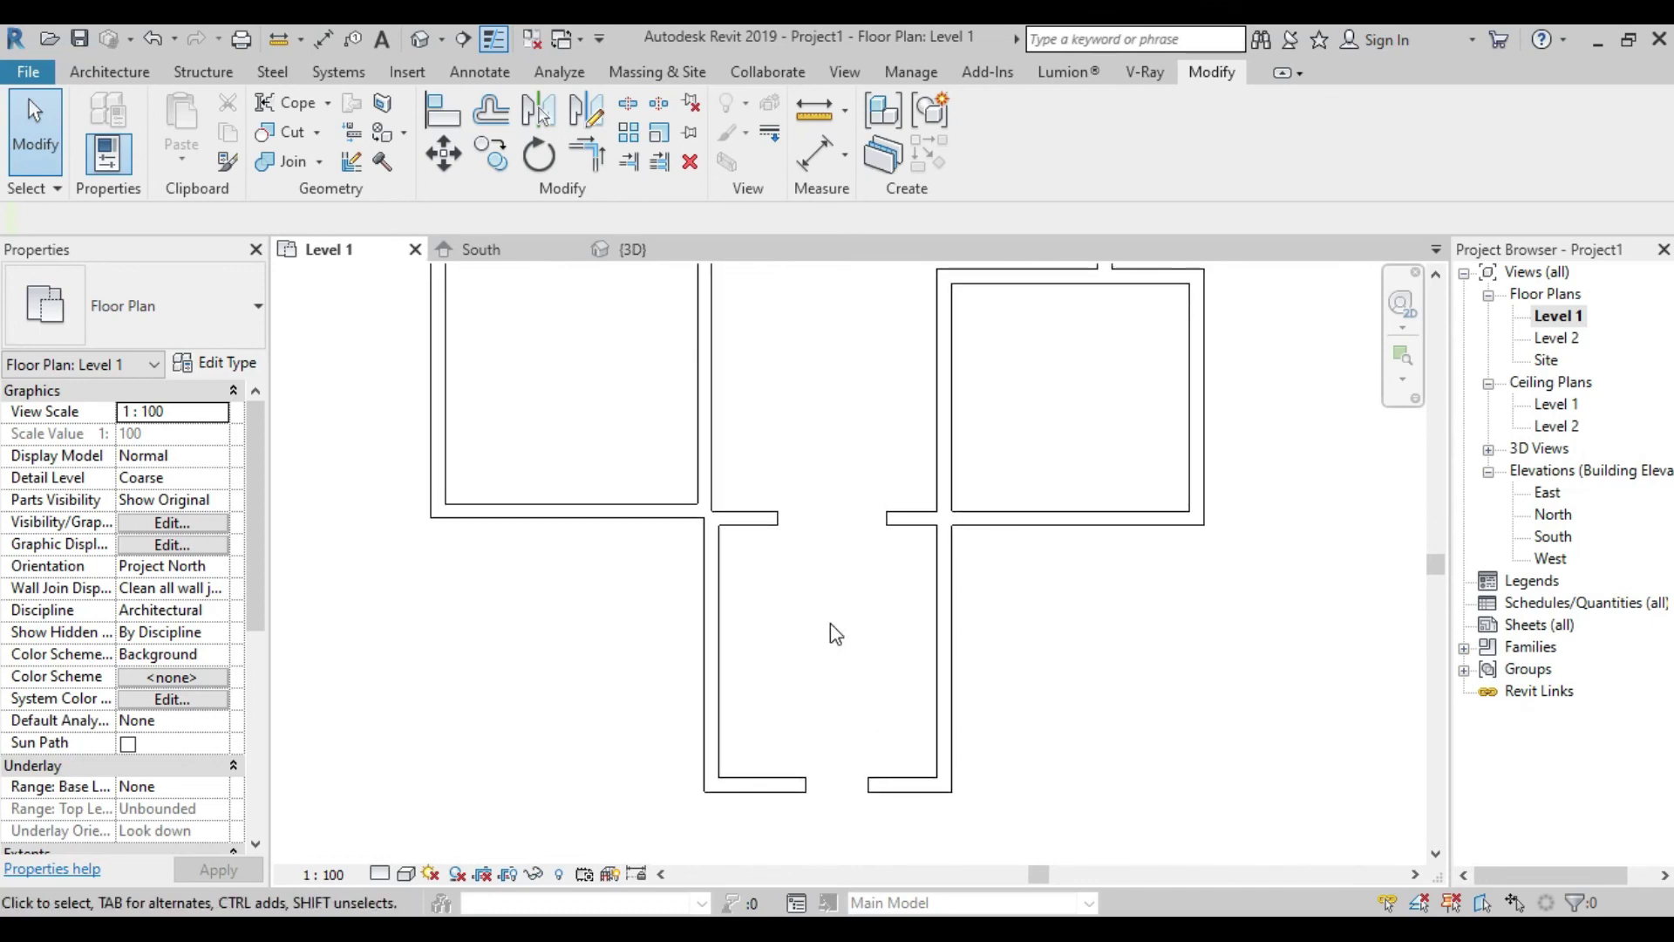